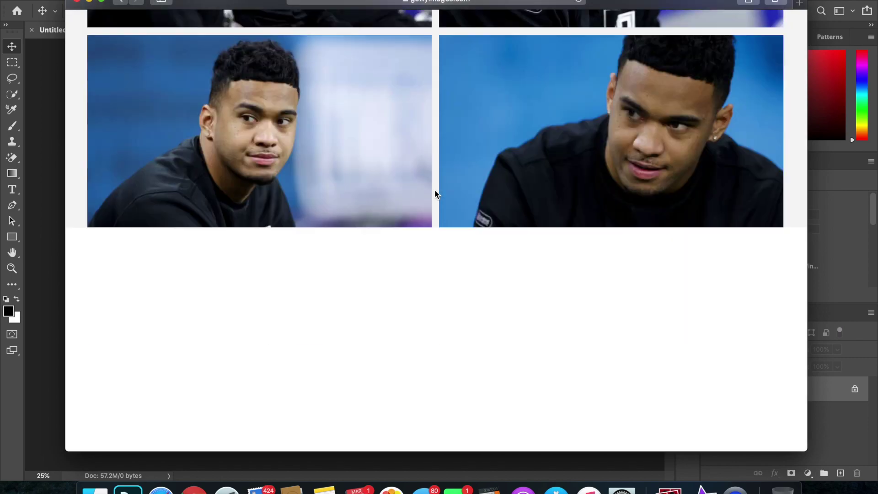
Browse the Tua Tagovailoa editorial photo results on Getty Images, continuing onto the second page of results
scroll(435, 192, "down", 20)
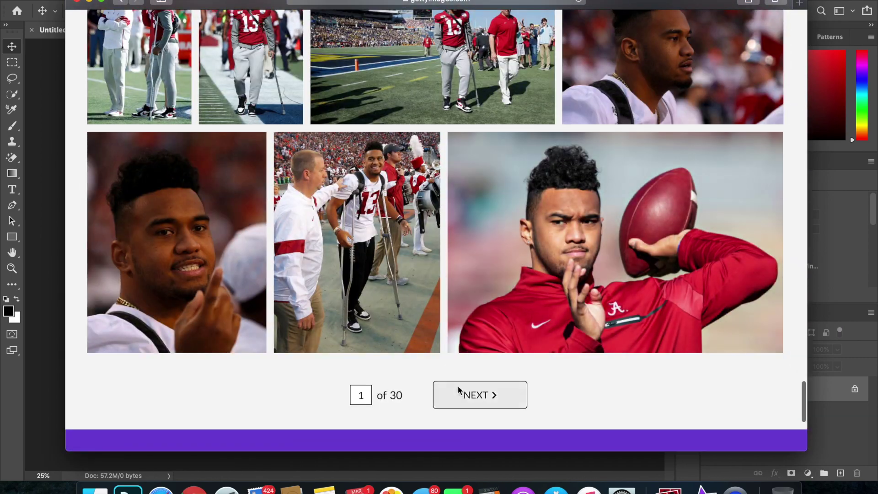
left_click(459, 394)
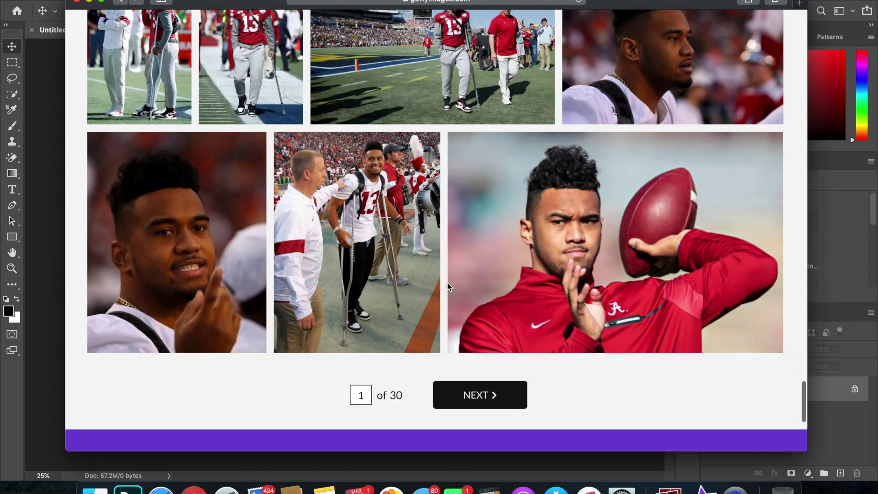
scroll(404, 219, "down", 5)
scroll(405, 219, "down", 15)
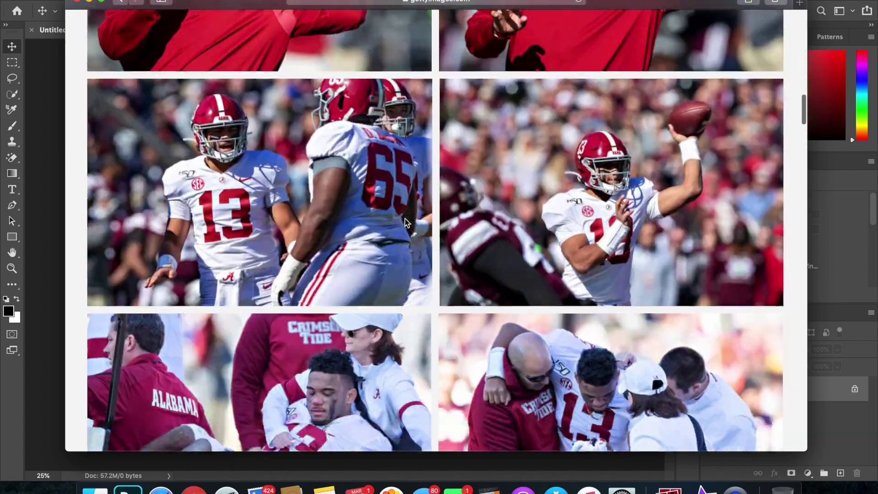
scroll(405, 220, "down", 5)
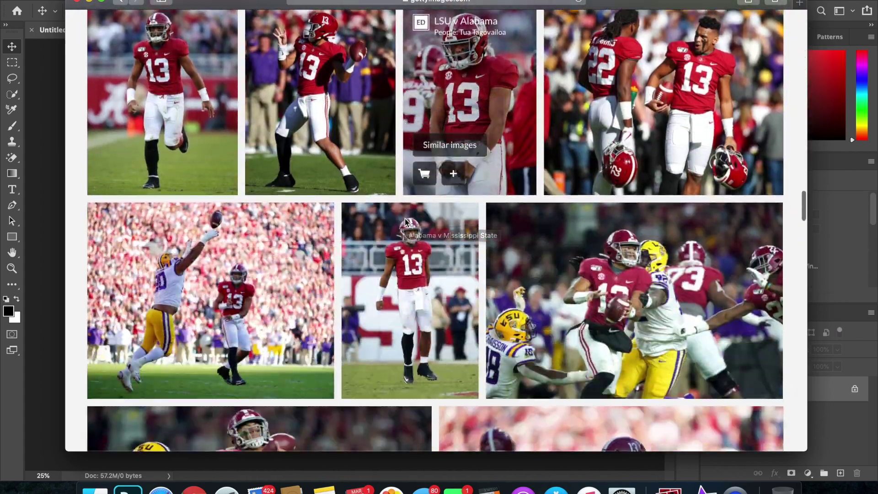
scroll(405, 218, "up", 10)
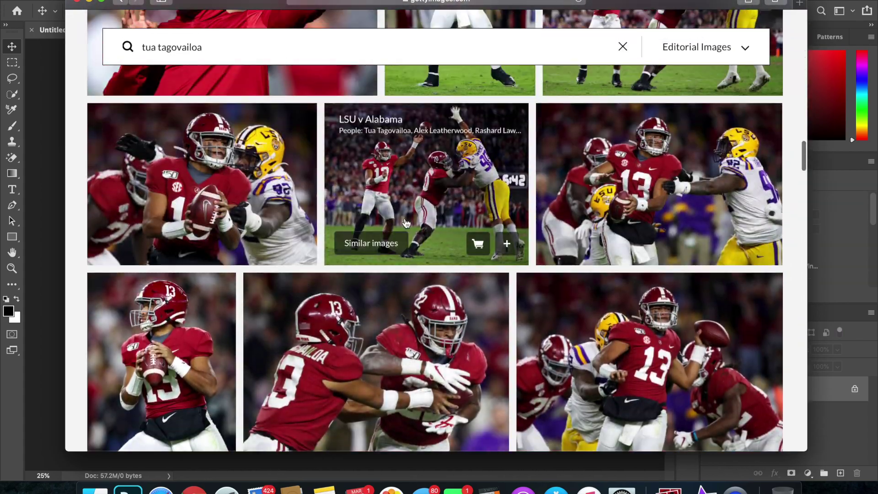
scroll(405, 219, "down", 4)
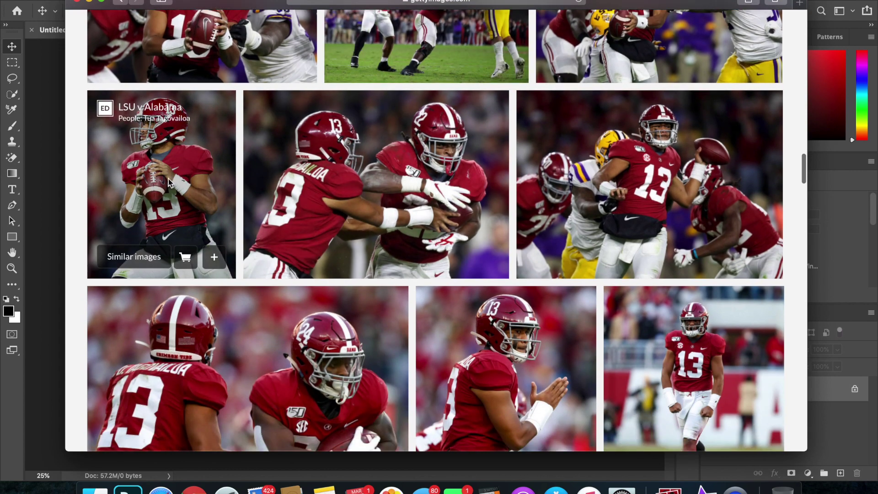
Open the LSU v Alabama photo of Tagovailoa in the red number 13 jersey holding the football and view it
left_click(169, 182)
scroll(204, 231, "down", 5)
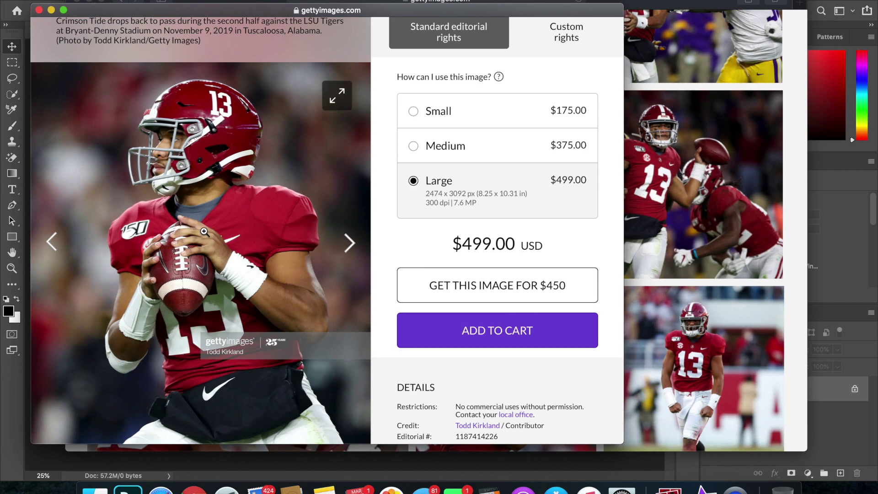
scroll(204, 231, "up", 2)
scroll(204, 230, "down", 1)
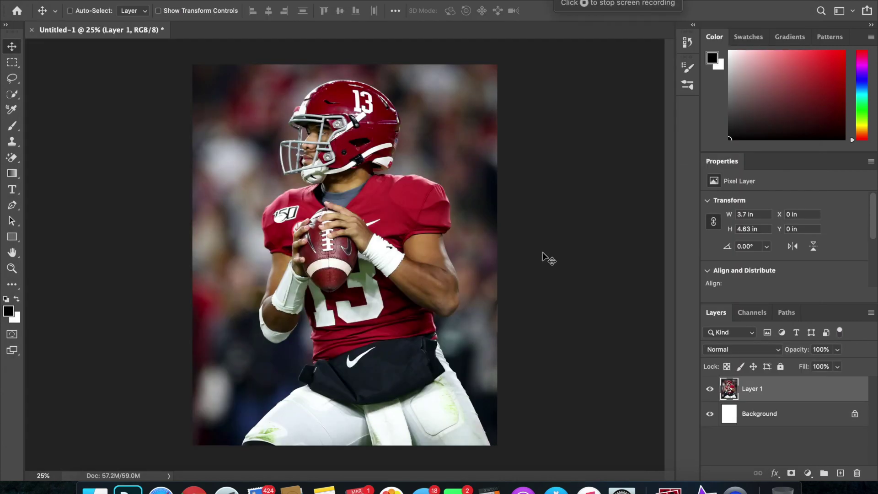
Enlarge the player photo on Layer 1 to about 3.97 by 4.96 in and reposition it on the canvas
key("super+t")
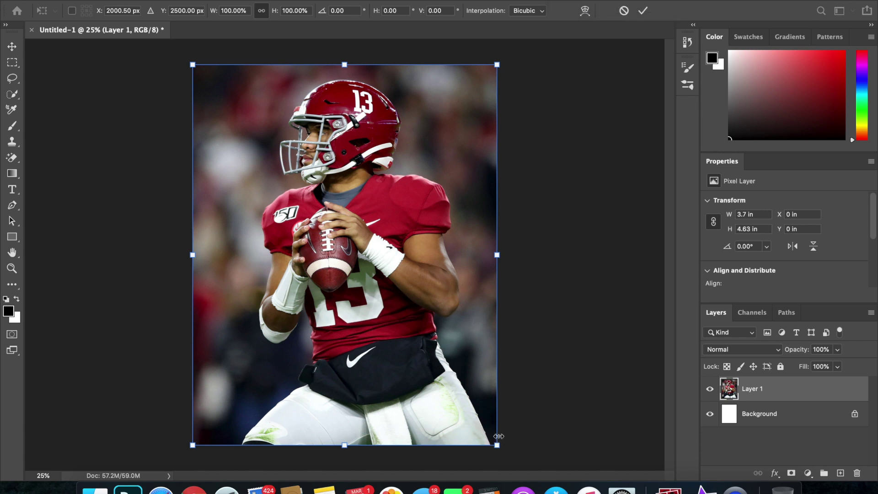
left_click_drag(497, 444, 508, 458)
left_click_drag(361, 259, 353, 262)
key("Return")
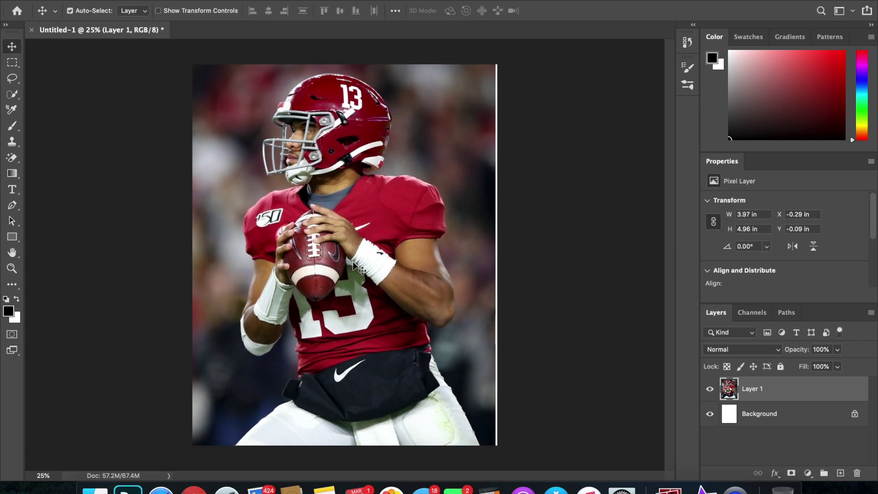
Nudge the player photo on Layer 1 slightly to X -0.28 in and Y -0.1 in
key("Right")
key("Up")
key("Up")
key("Right")
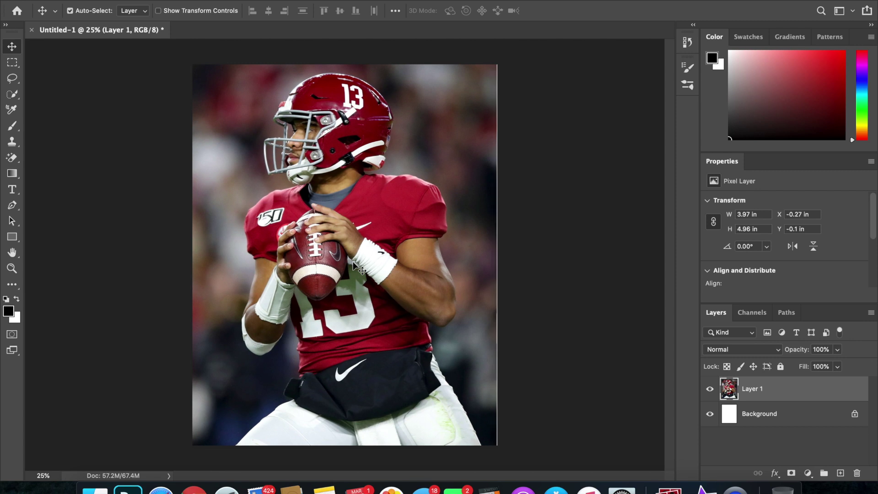
key("Left")
key("Left")
key("Right")
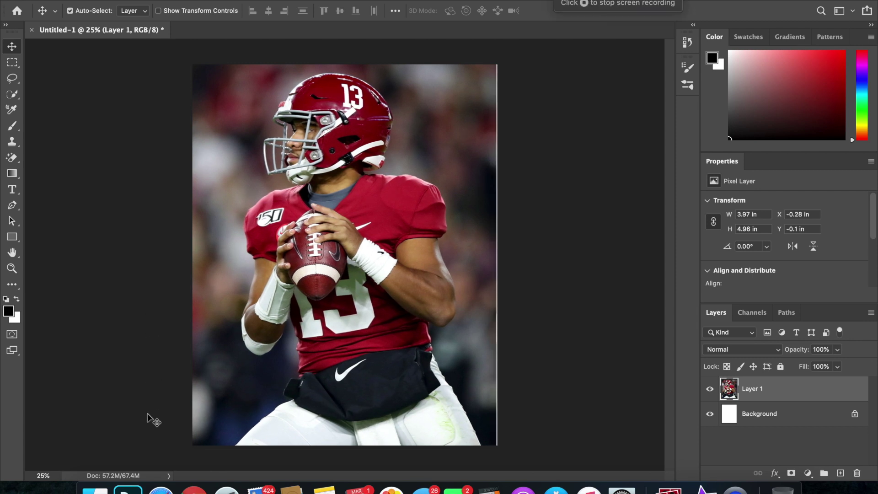
Switch to Safari and search Getty Images editorial photos for "Ryan Tannehill dolphins"
left_click(161, 489)
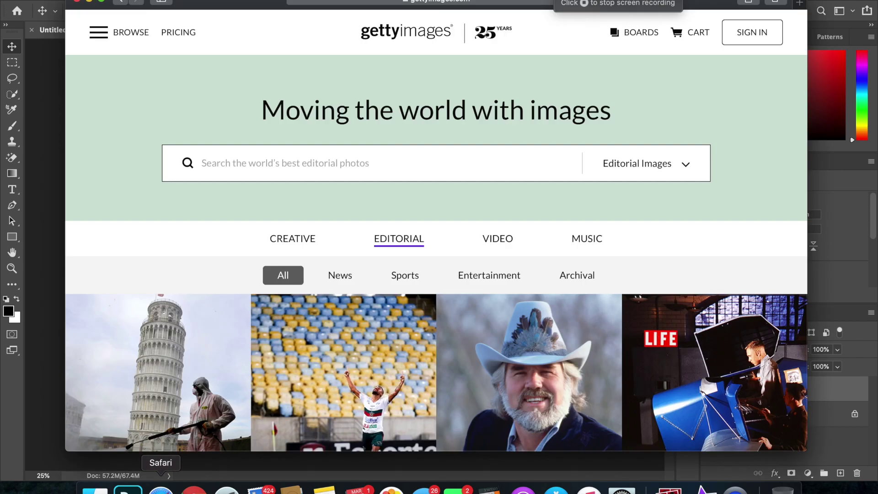
left_click(386, 171)
type("Ryan tanne")
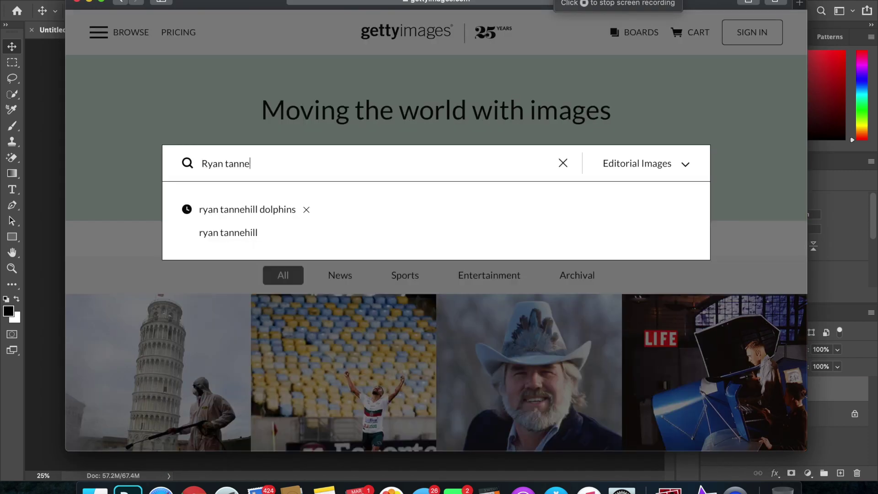
type("hill dolphi")
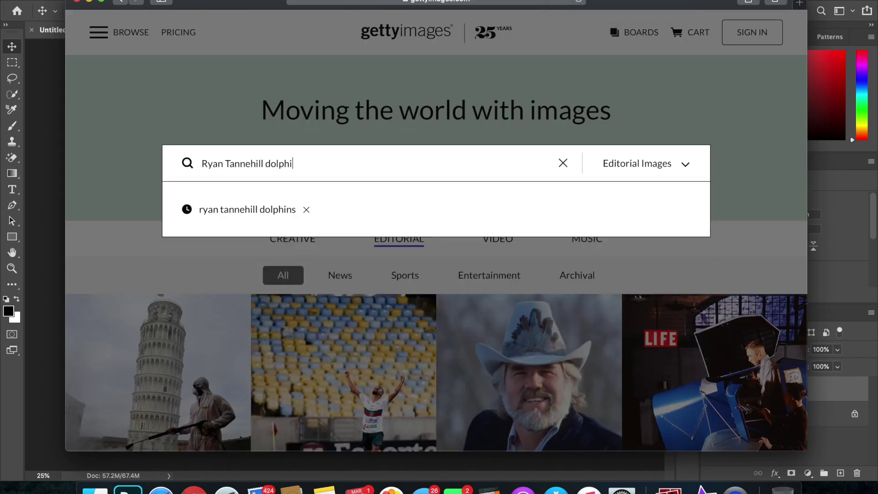
type("ns")
key("Return")
scroll(382, 186, "down", 10)
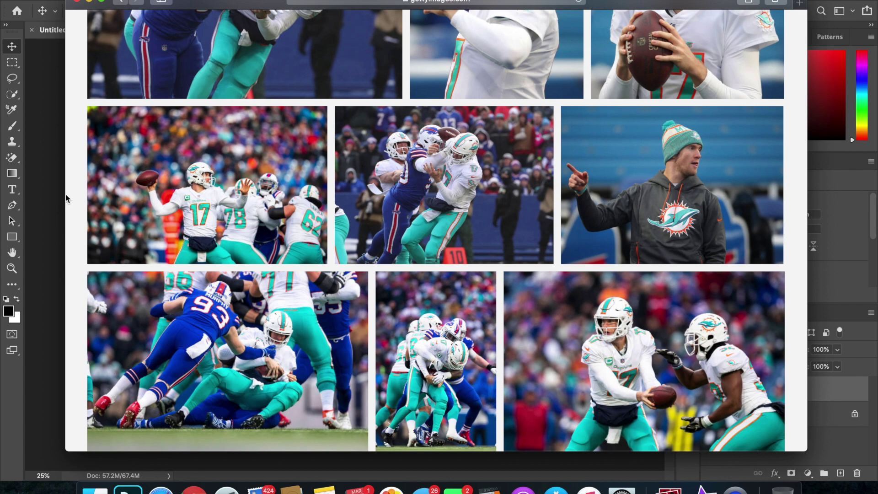
Narrow the browser window so the player photo can show beside it, and switch back to the Photoshop document
left_click_drag(65, 194, 318, 215)
left_click(181, 221)
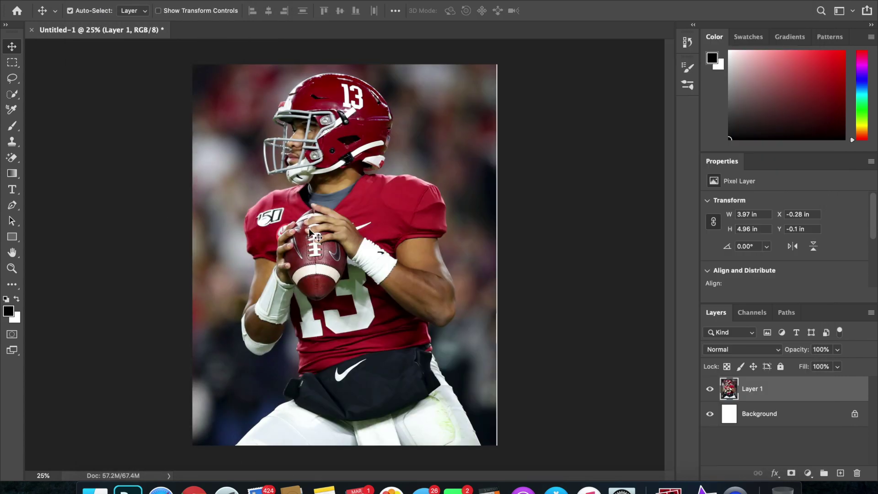
key("super+minus")
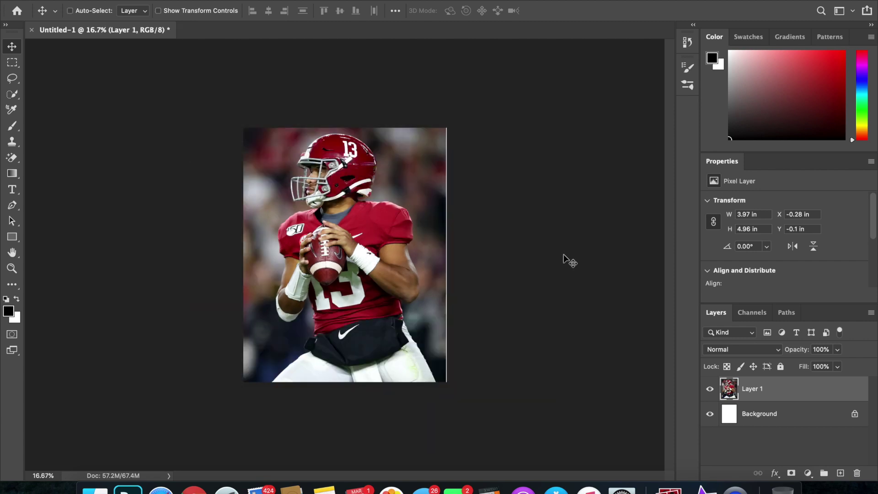
key("super+plus")
key("super+plus")
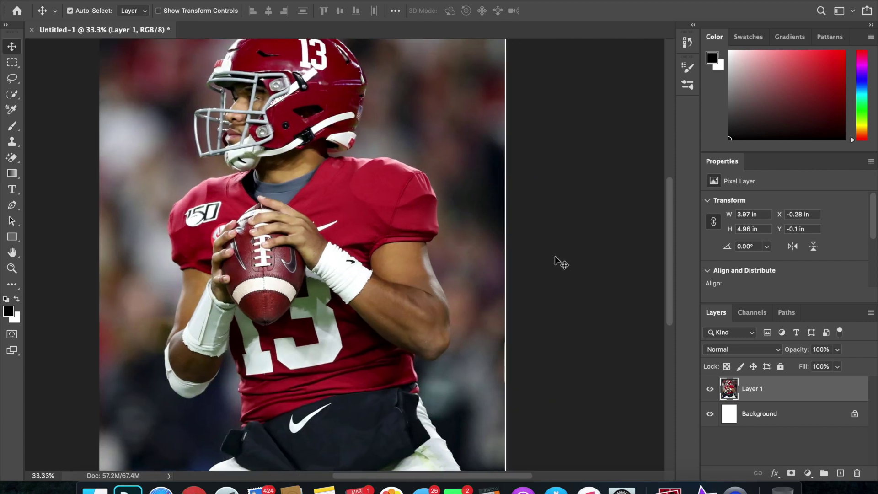
scroll(555, 256, "right", 3)
scroll(555, 257, "up", 2)
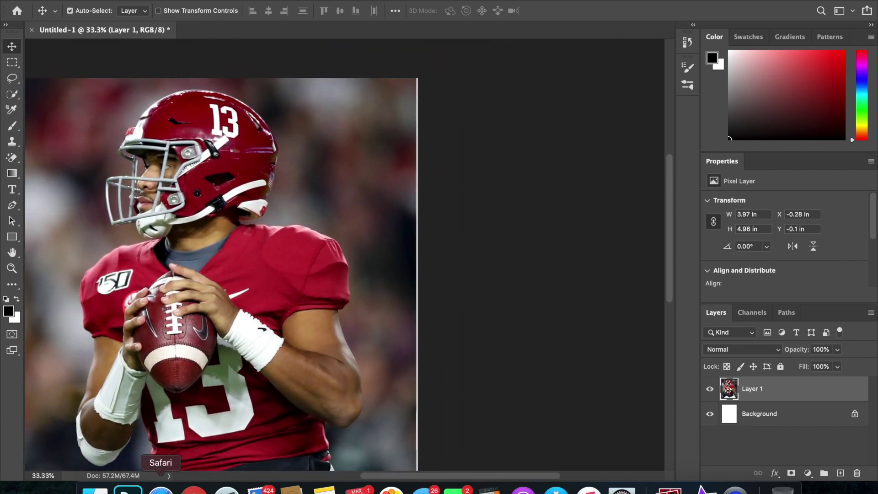
Switch to Safari and look through the Ryan Tannehill Dolphins results for a pose matching the player's helmet angle
left_click(161, 489)
scroll(525, 188, "down", 10)
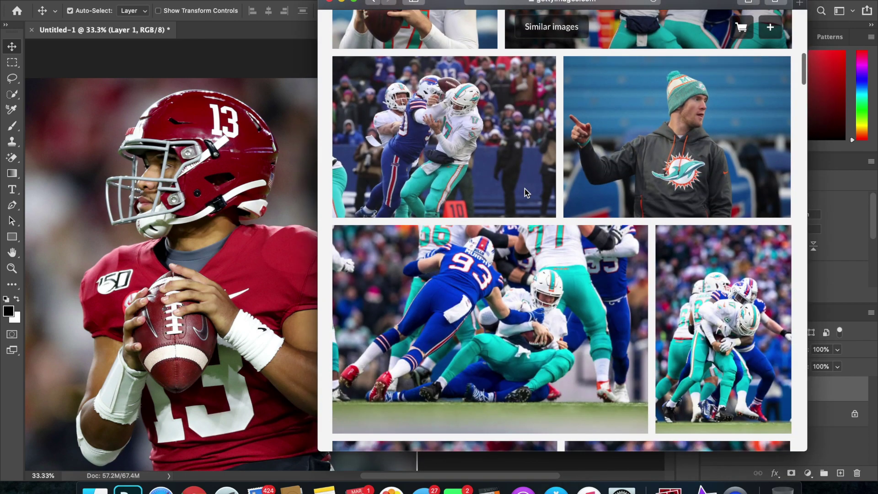
scroll(525, 188, "down", 15)
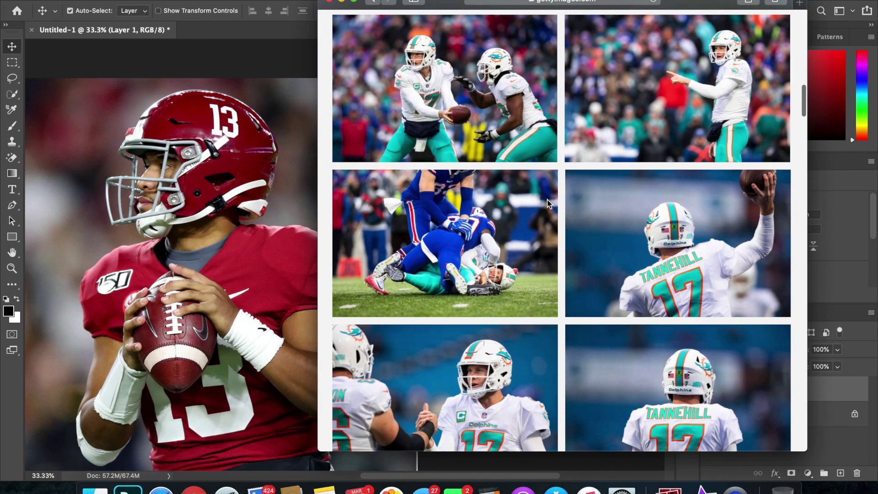
scroll(584, 202, "down", 8)
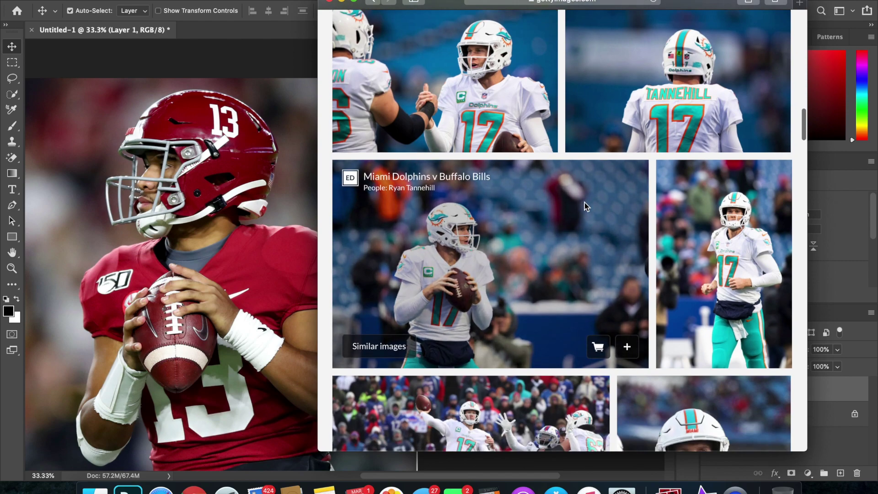
scroll(585, 207, "down", 10)
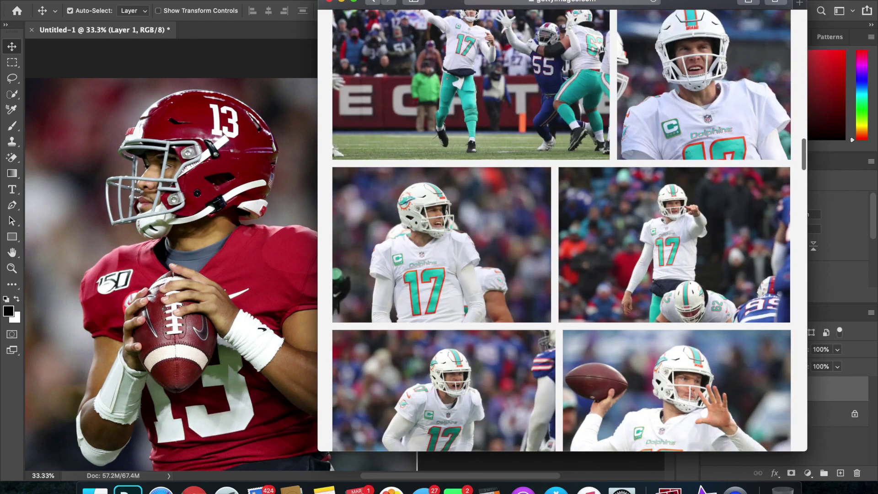
scroll(585, 207, "down", 10)
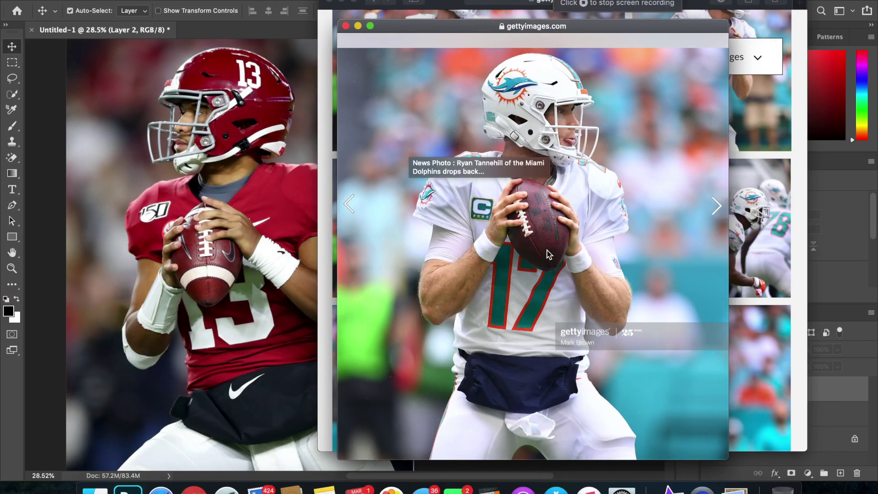
left_click_drag(507, 237, 203, 335)
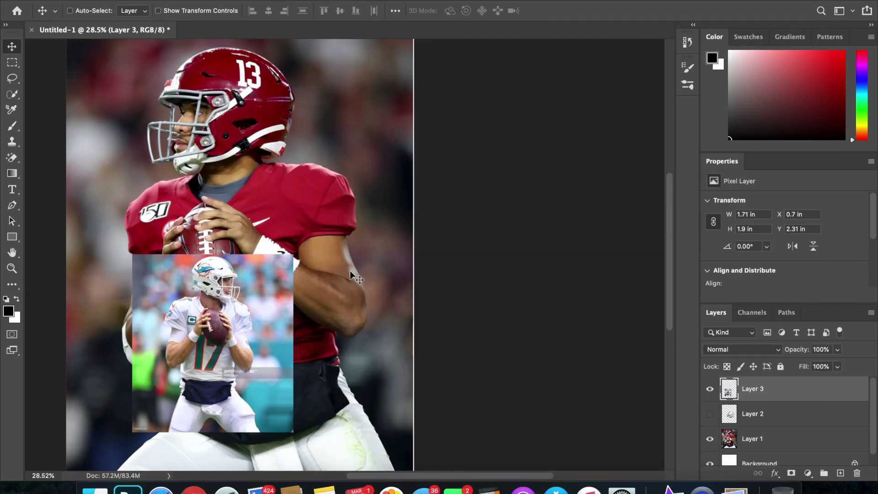
scroll(350, 271, "left", 5)
key("ctrl+t")
left_click_drag(398, 255, 434, 187)
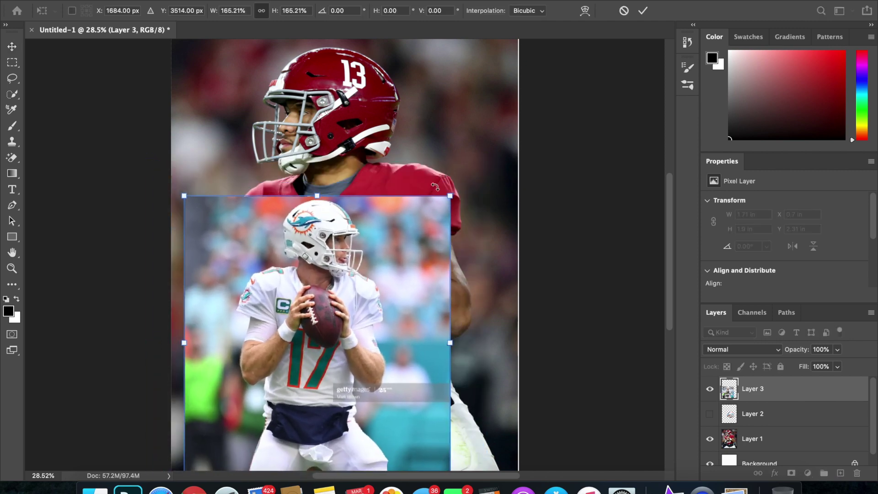
key("Return")
key("Delete")
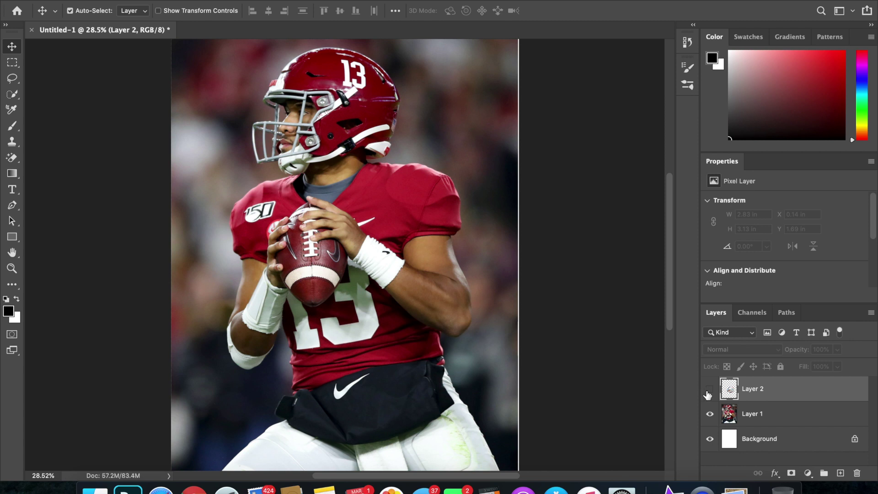
Show the Dolphins helmet cutout on Layer 2 and move it over the player's red helmet
left_click(710, 389)
scroll(398, 319, "up", 3)
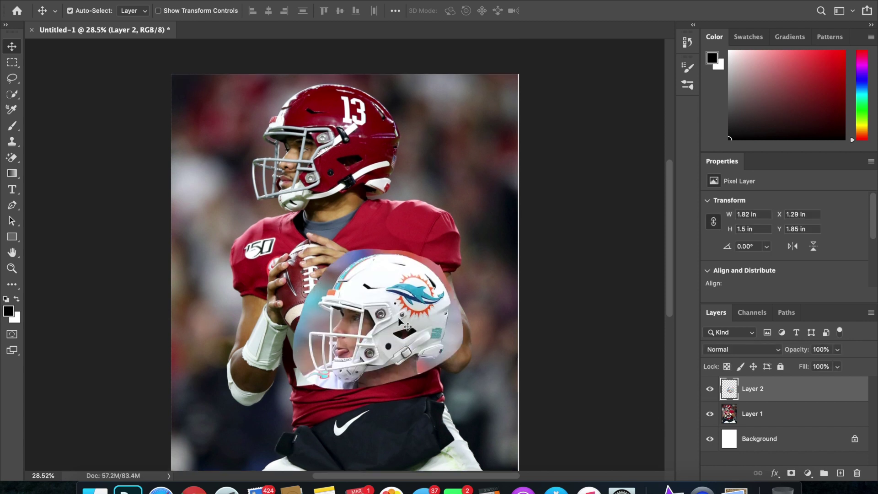
scroll(398, 318, "down", 3)
scroll(398, 317, "up", 1)
left_click_drag(398, 318, 355, 156)
scroll(355, 155, "up", 2)
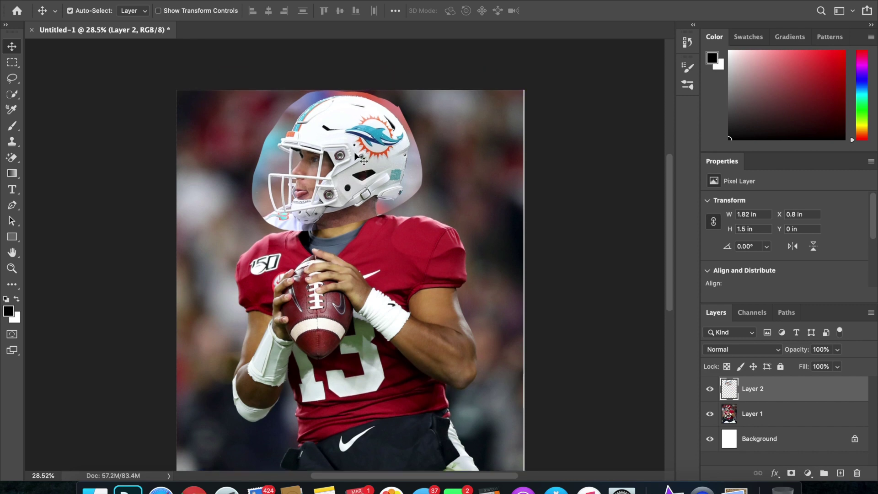
Set the Dolphins helmet layer's opacity to 50% and shift it to line up with the red helmet underneath
scroll(355, 155, "up", 3)
key("5")
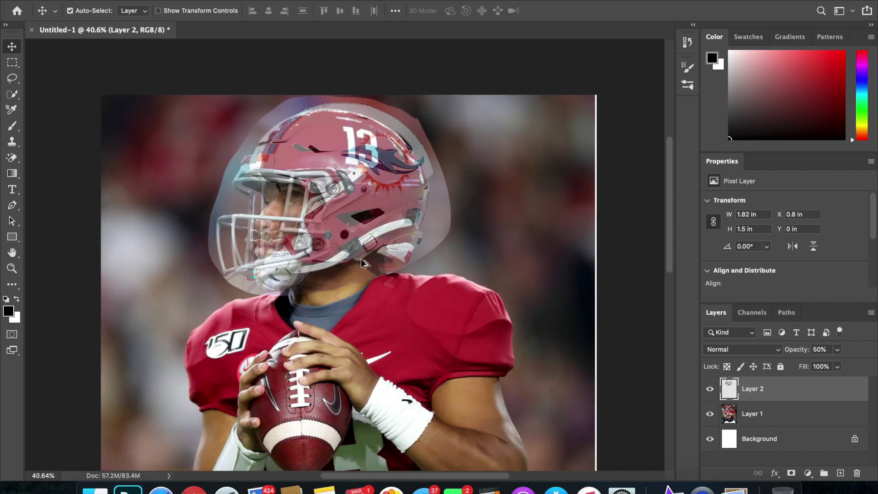
scroll(358, 262, "up", 4)
scroll(358, 262, "down", 3)
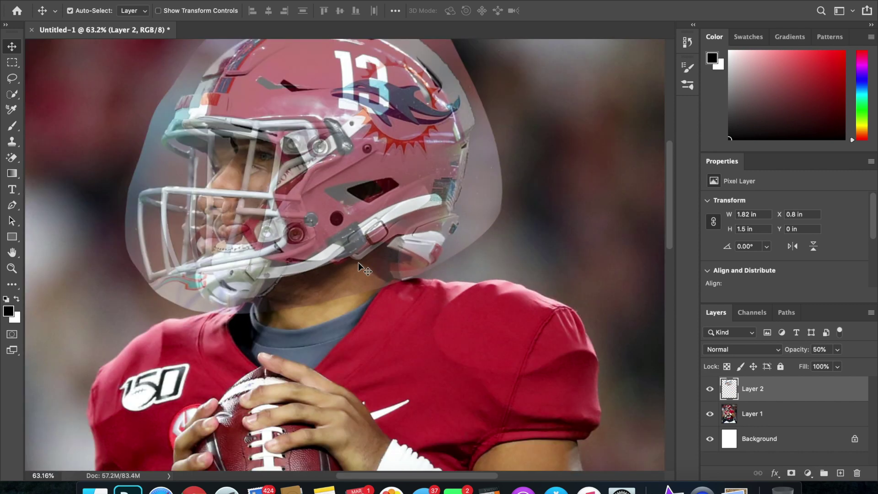
scroll(358, 262, "up", 1)
left_click_drag(358, 262, 340, 248)
Free Transform the Dolphins helmet layer to about 103.7% scale and 2.76° rotation, aligning it with the red helmet
key("super+t")
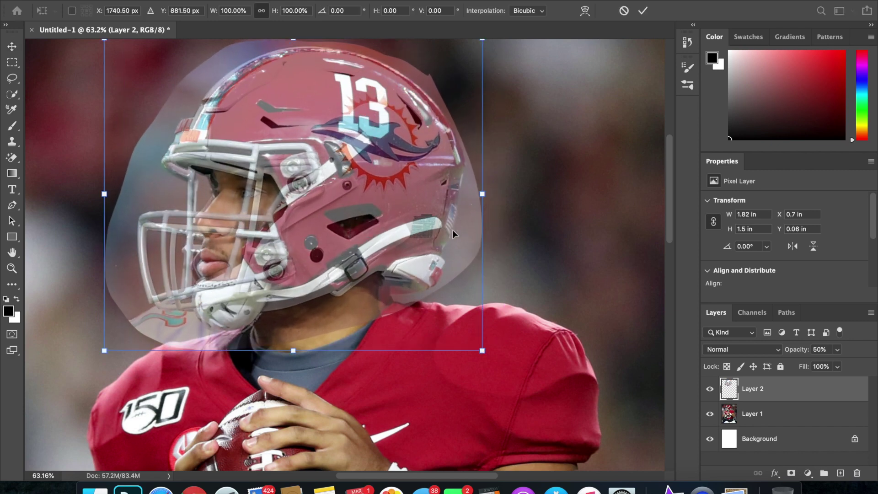
left_click_drag(482, 351, 489, 355)
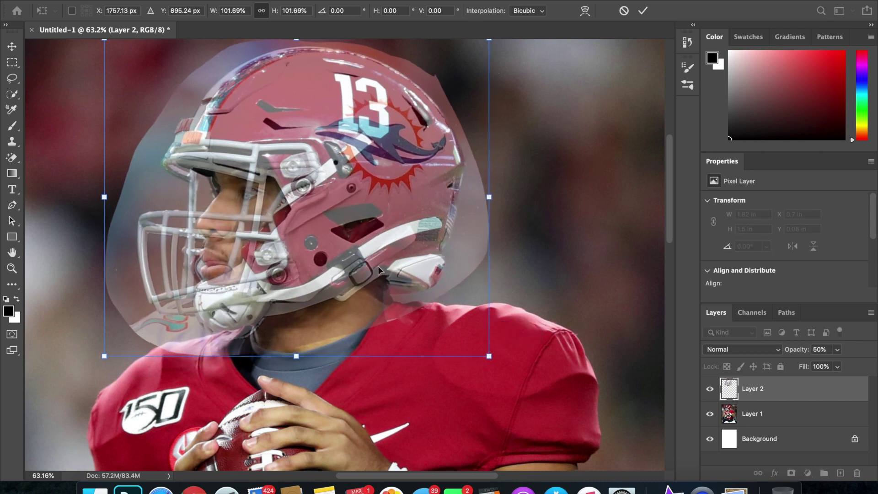
scroll(377, 269, "up", 3)
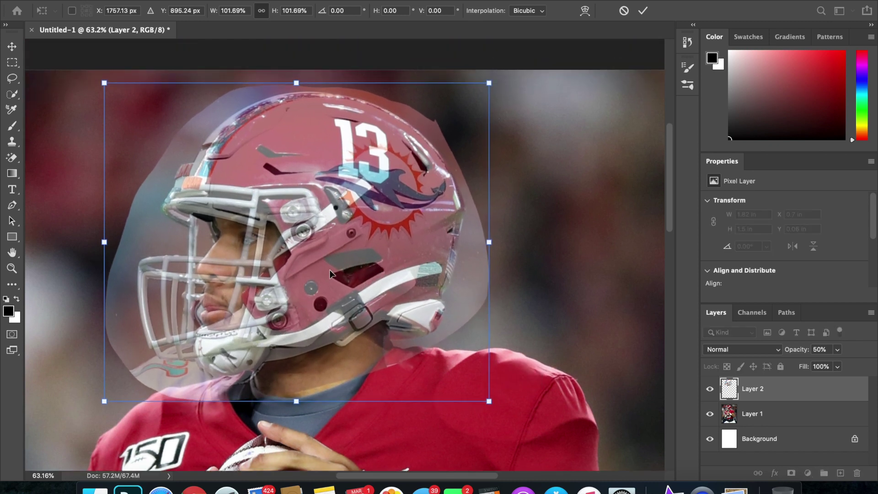
left_click_drag(550, 124, 556, 138)
left_click_drag(384, 216, 384, 212)
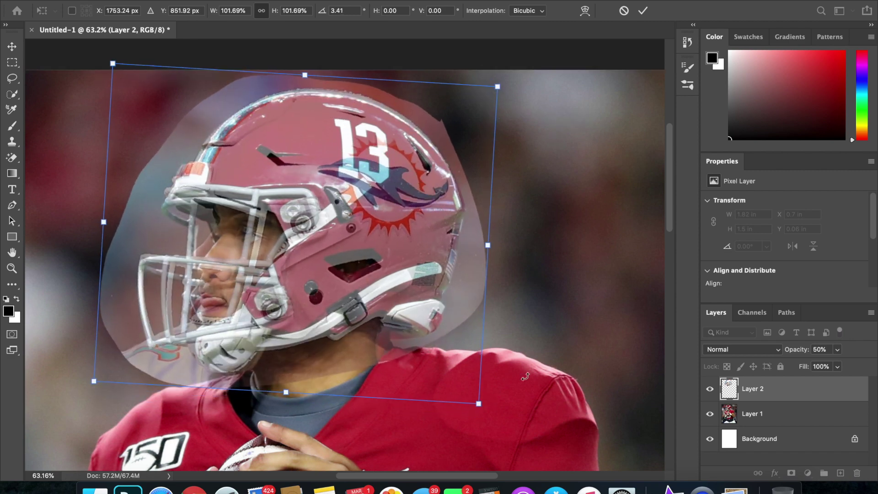
left_click_drag(483, 402, 487, 404)
left_click_drag(600, 269, 601, 266)
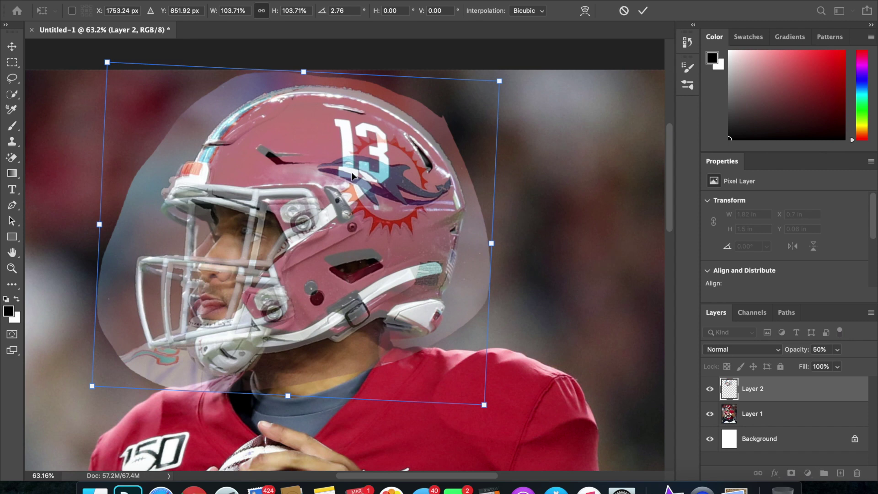
key("Return")
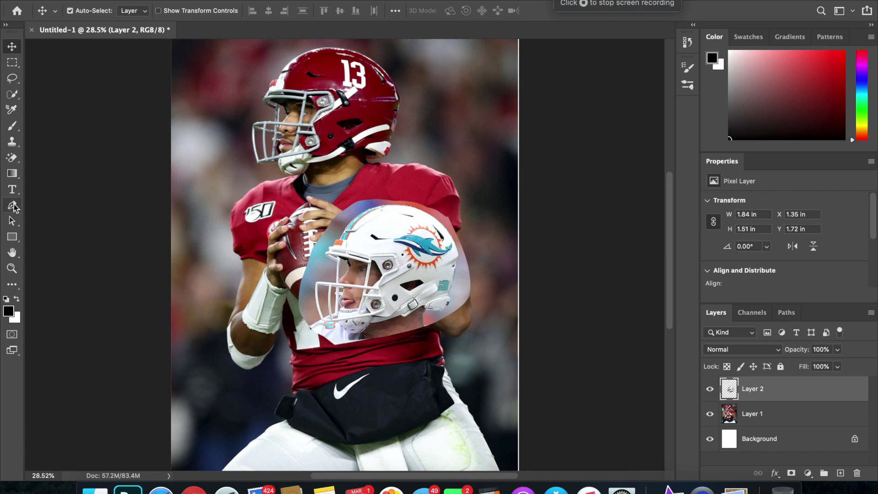
Start a Pen tool path at the top of the Dolphins facemask's vertical bar beside the eye, tracing its front edge to the horizontal bar
left_click(13, 205)
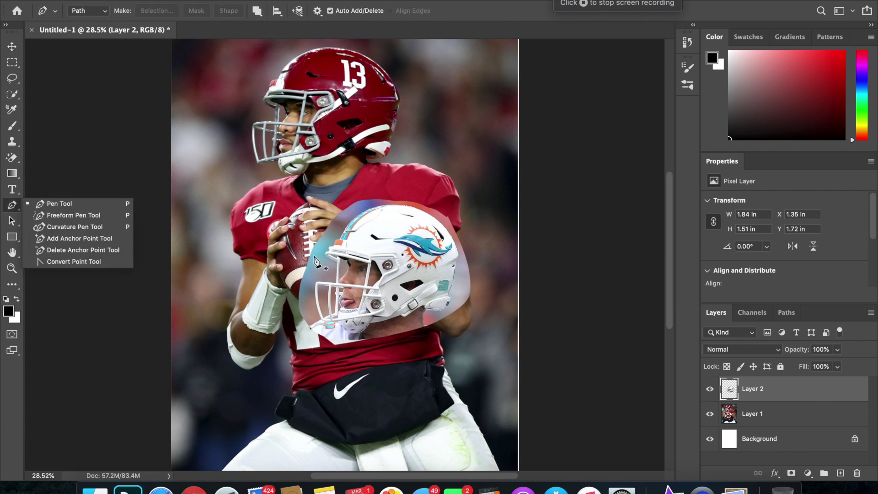
left_click(54, 204)
scroll(343, 281, "up", 5)
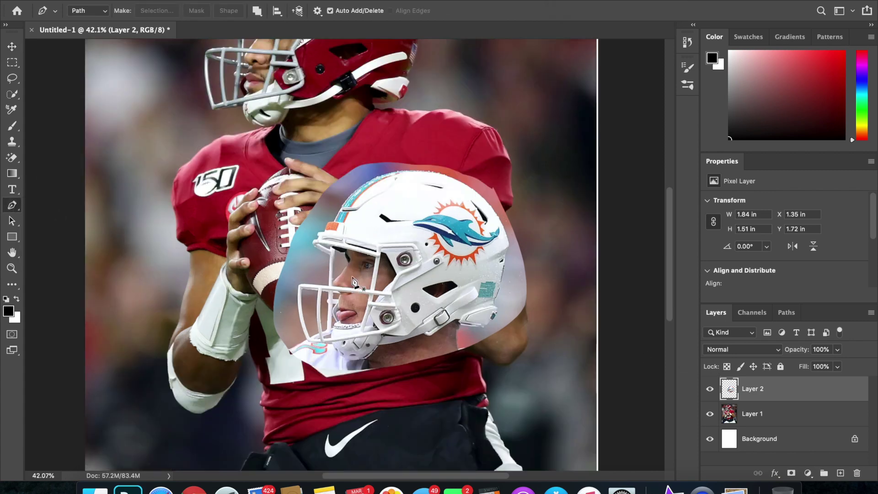
scroll(355, 281, "up", 3)
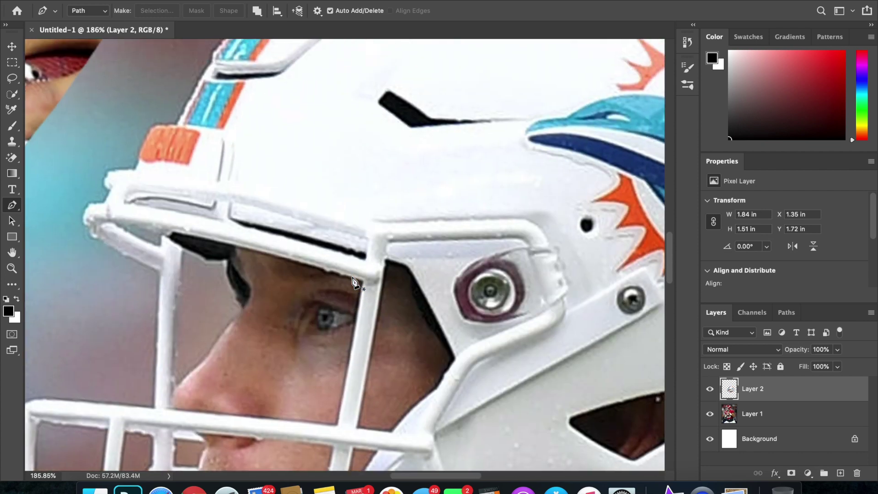
left_click(369, 257)
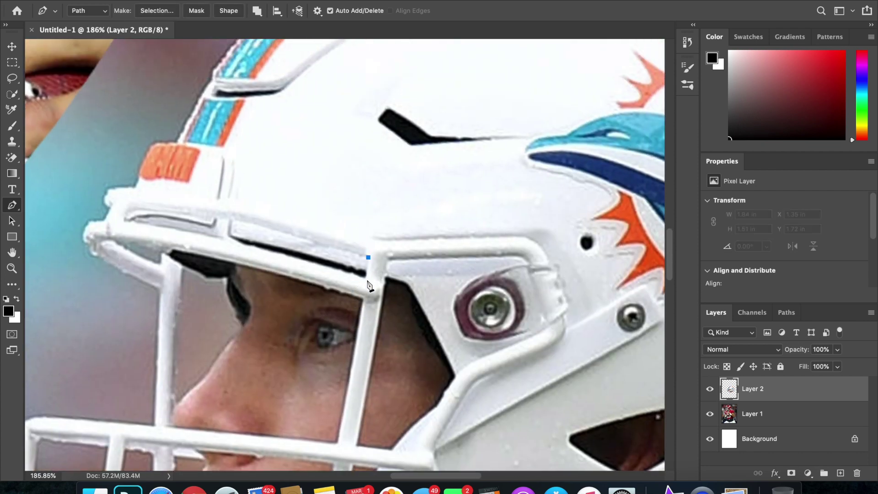
left_click(358, 330)
left_click(343, 419)
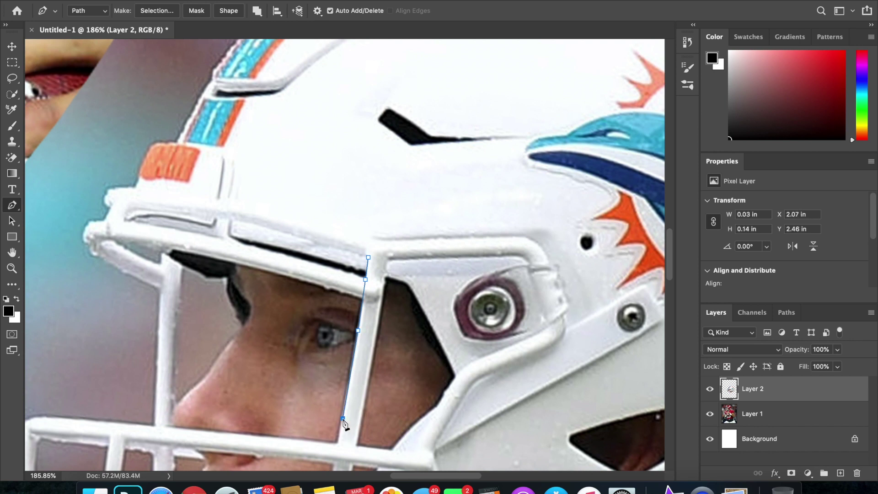
left_click(338, 445)
Continue the path down the vertical bar's front edge to the lower facemask bar and across its bottom end
scroll(339, 450, "down", 5)
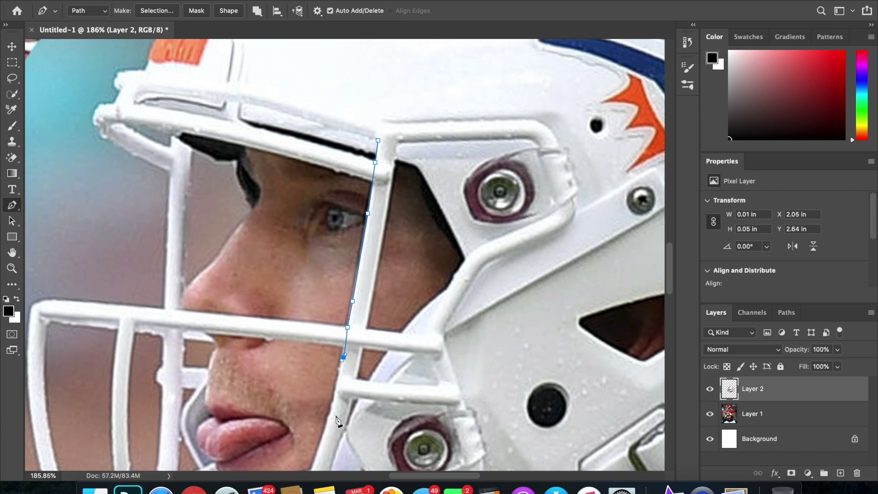
left_click(326, 429)
left_click_drag(323, 440, 320, 446)
scroll(320, 446, "down", 3)
left_click(306, 442)
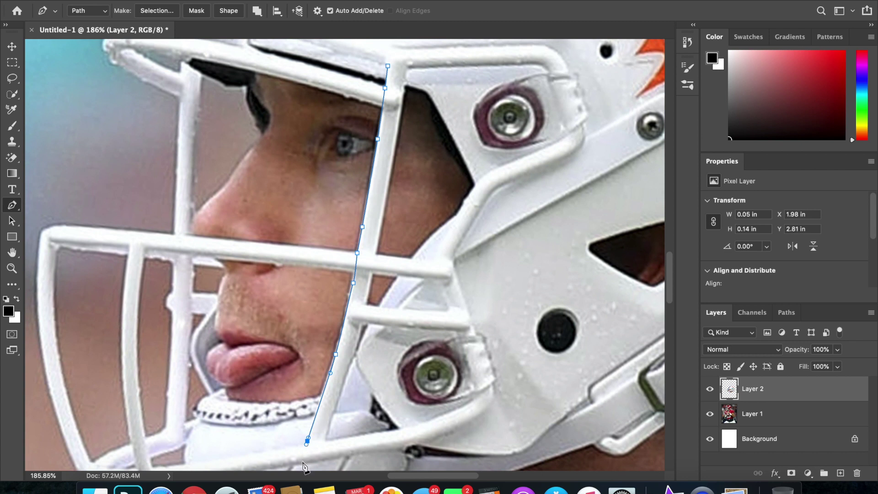
left_click(302, 461)
left_click(324, 453)
Trace the vertical bar's back edge up to its top end and close the path at the starting point
left_click_drag(336, 403, 336, 401)
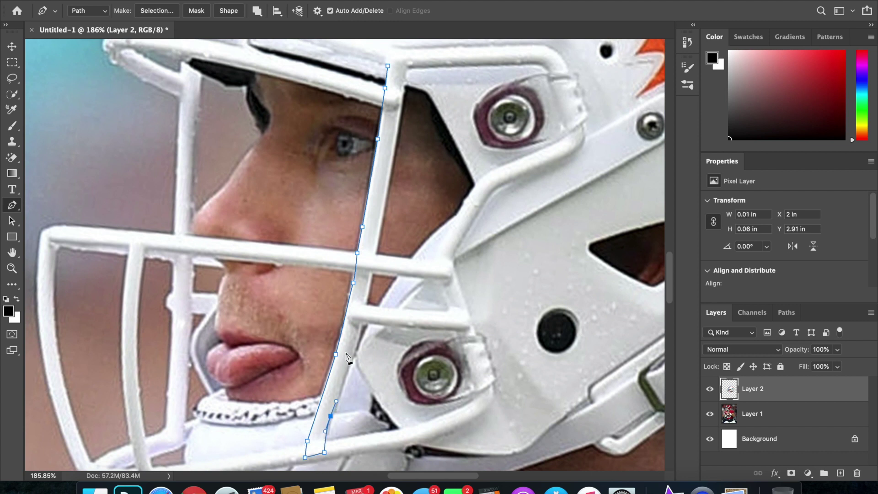
left_click(358, 327)
left_click(371, 276)
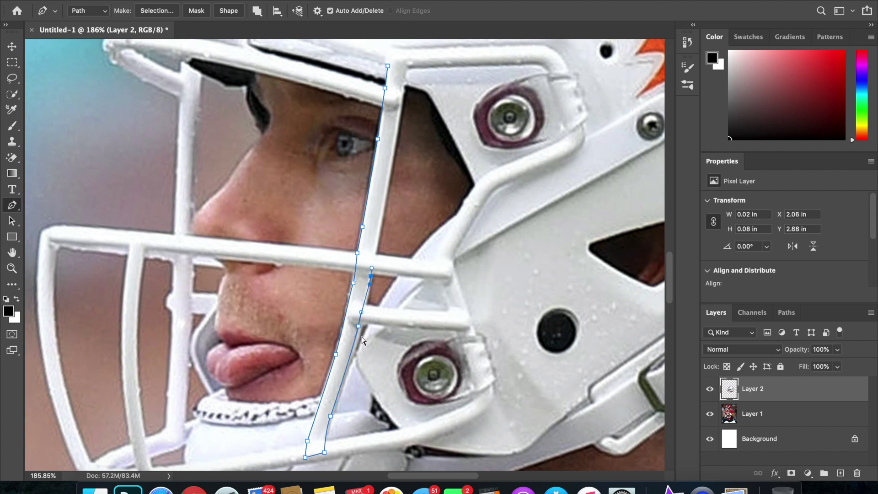
left_click_drag(360, 323, 360, 323)
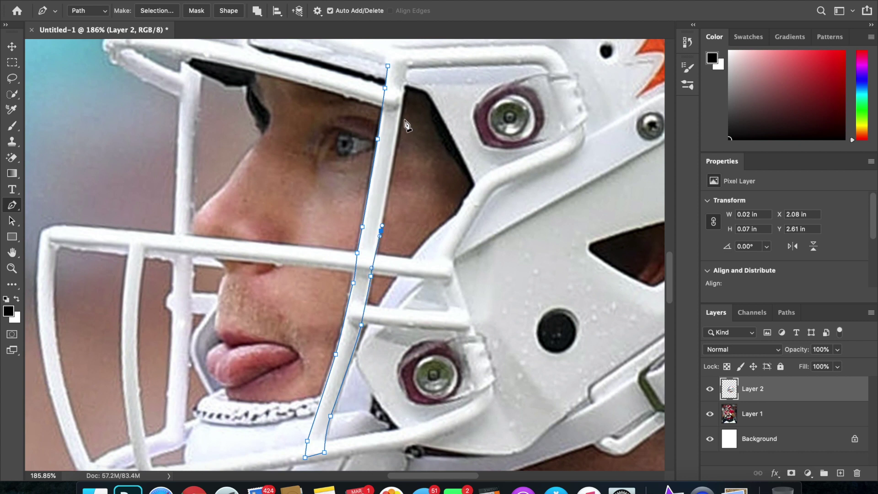
left_click(401, 105)
left_click_drag(402, 99, 404, 74)
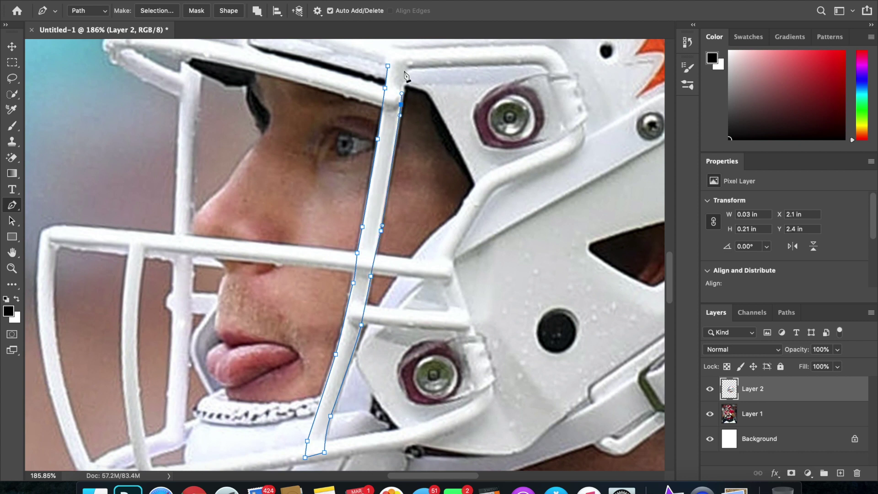
left_click(406, 67)
scroll(404, 74, "up", 3)
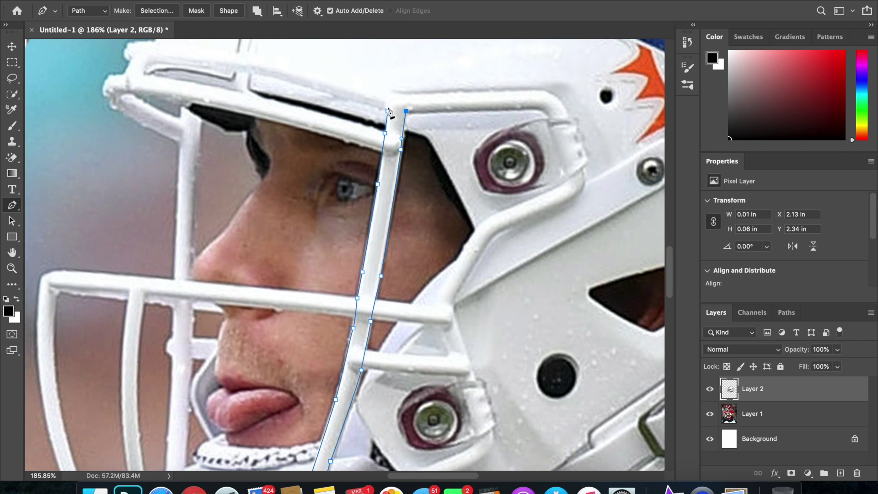
Convert the closed bar path into a selection and copy the selected facemask bar to a new layer
right_click(391, 180)
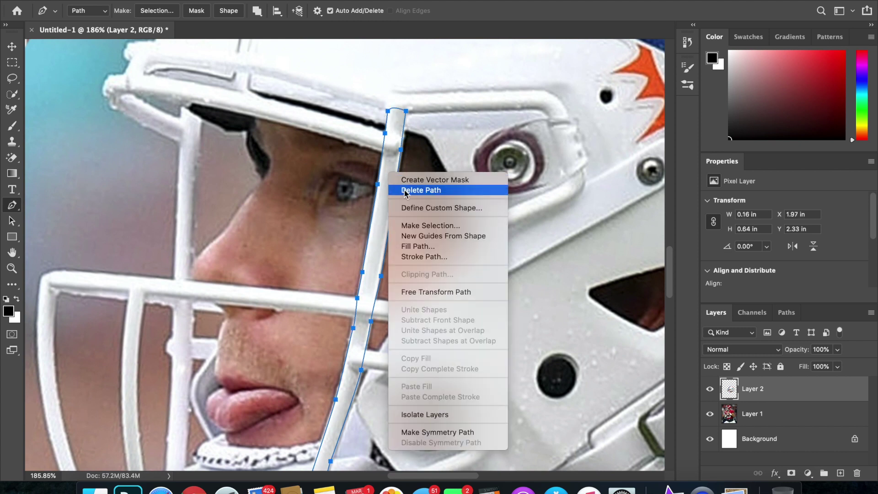
left_click(420, 227)
left_click(520, 161)
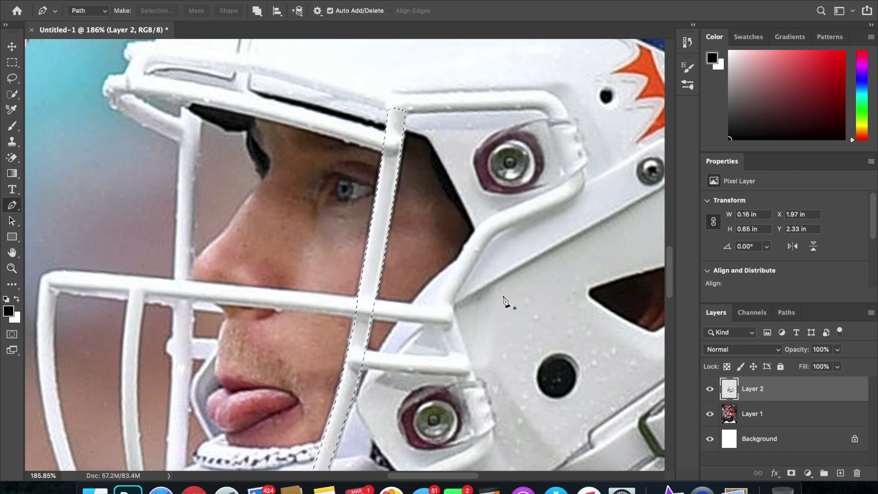
key("ctrl+j")
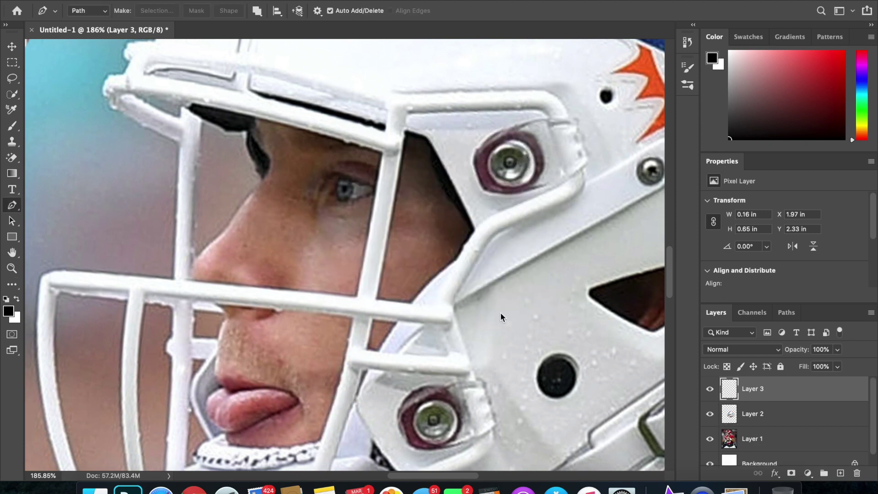
Move the copied white bar onto the matching vertical bar of the red helmet's facemask and scale it to about 105.3%
key("v")
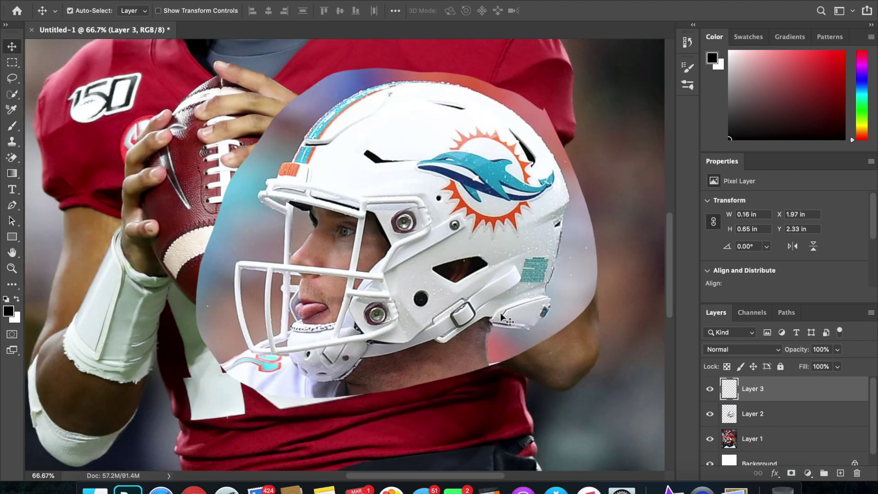
scroll(500, 312, "up", 5)
scroll(501, 319, "up", 3)
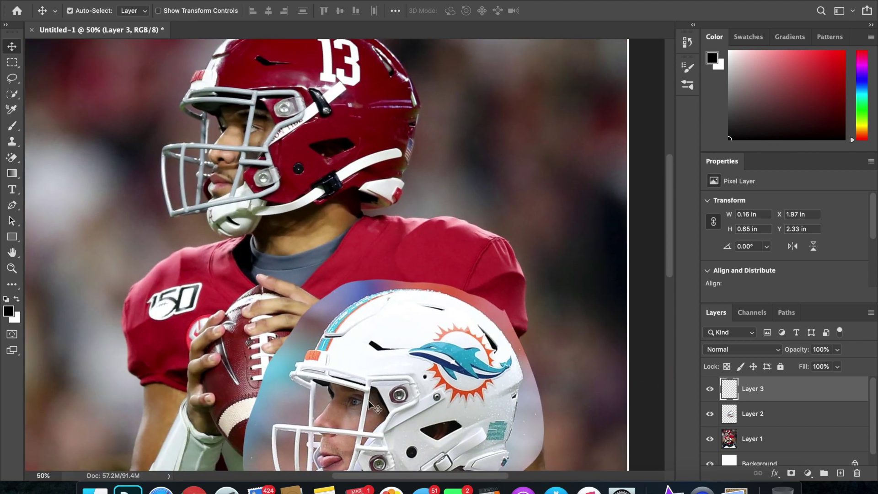
left_click_drag(364, 405, 251, 137)
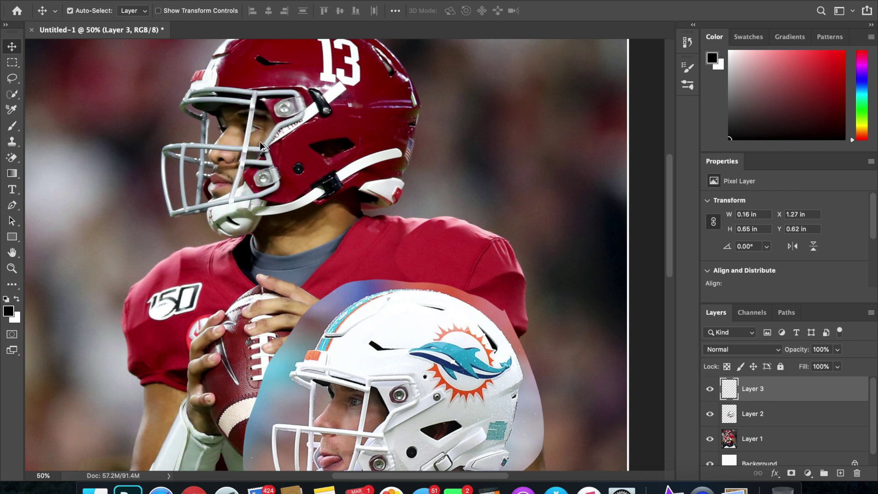
scroll(260, 142, "up", 3)
scroll(260, 142, "up", 3)
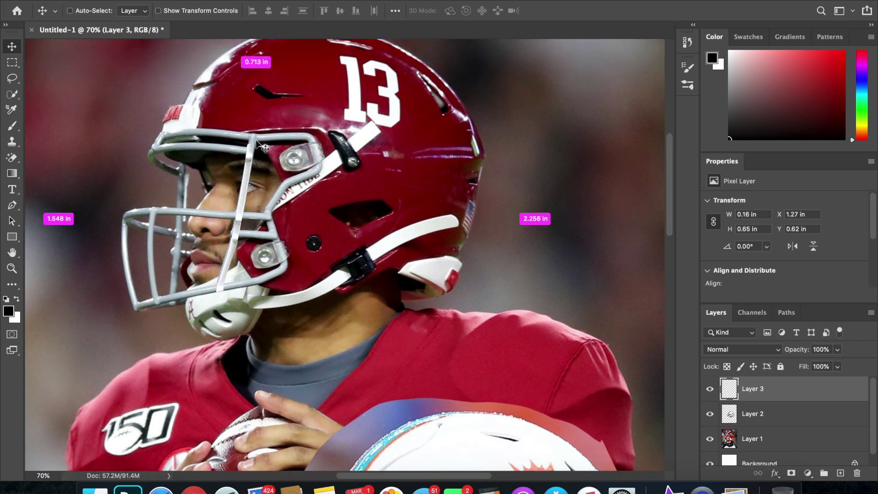
key("super+t")
left_click_drag(255, 144, 257, 136)
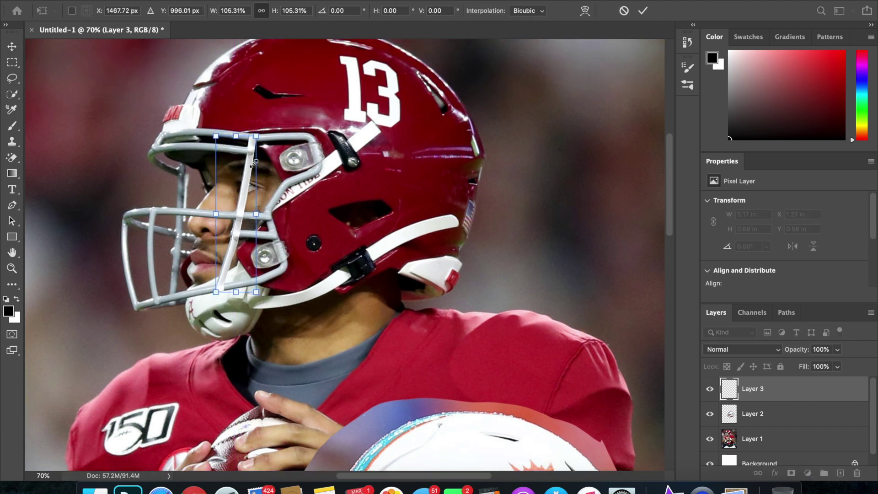
Warp the white bar so its lower end follows the gray facemask bar down to the chin
right_click(233, 249)
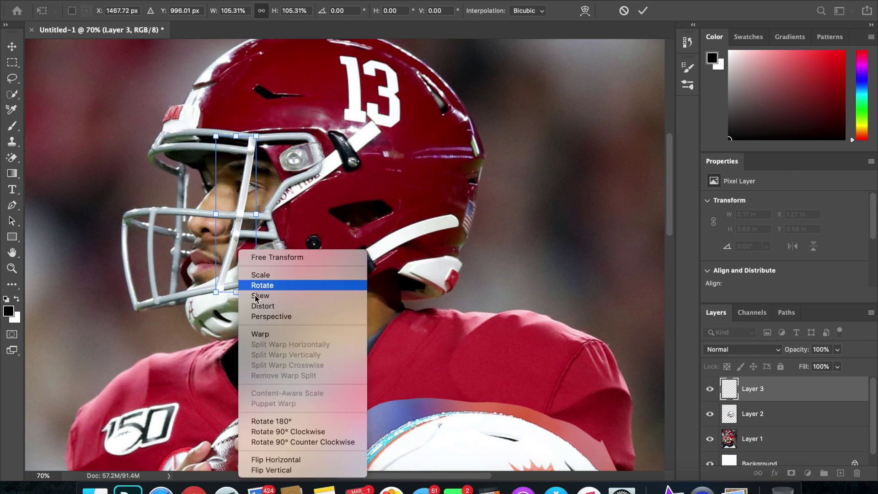
left_click(251, 331)
left_click_drag(221, 287, 219, 289)
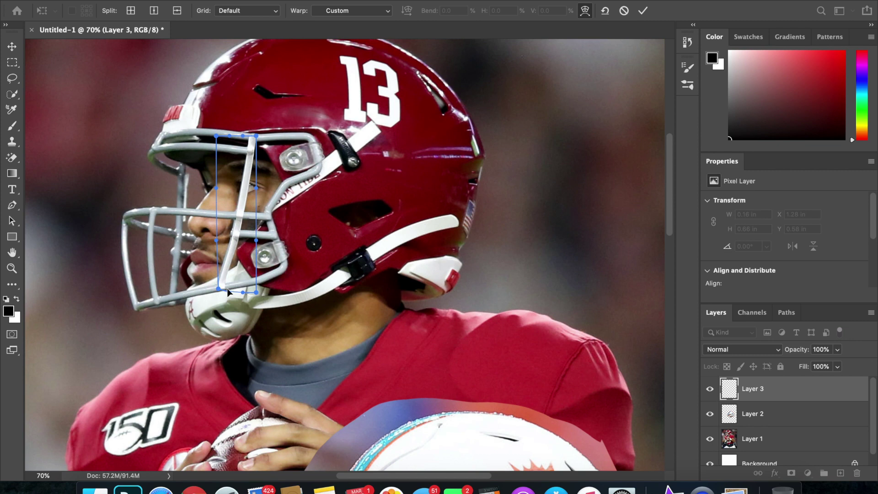
scroll(227, 291, "up", 5)
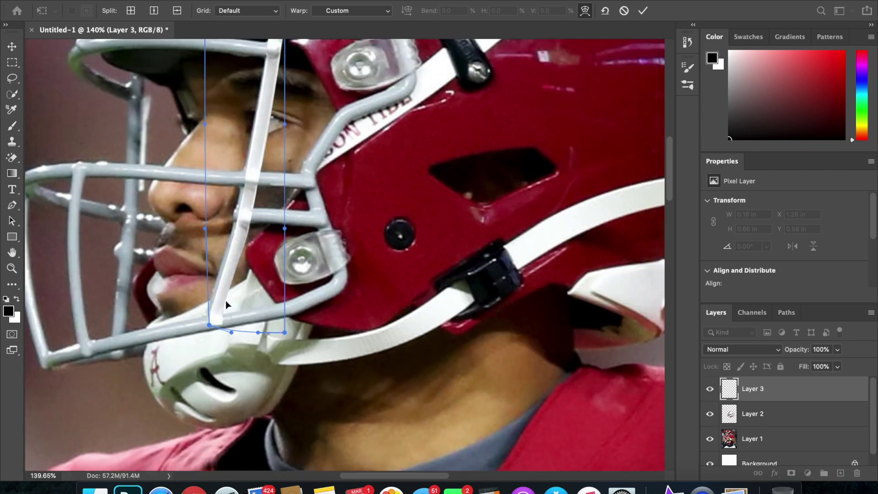
left_click_drag(225, 301, 209, 316)
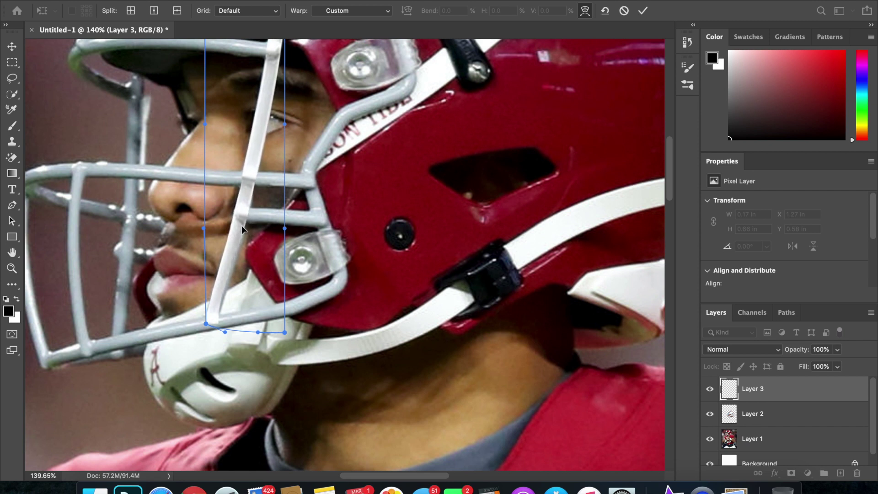
Refine the warp of the white vertical bar so it covers the gray facemask bar along its length, and apply it
scroll(241, 226, "up", 2)
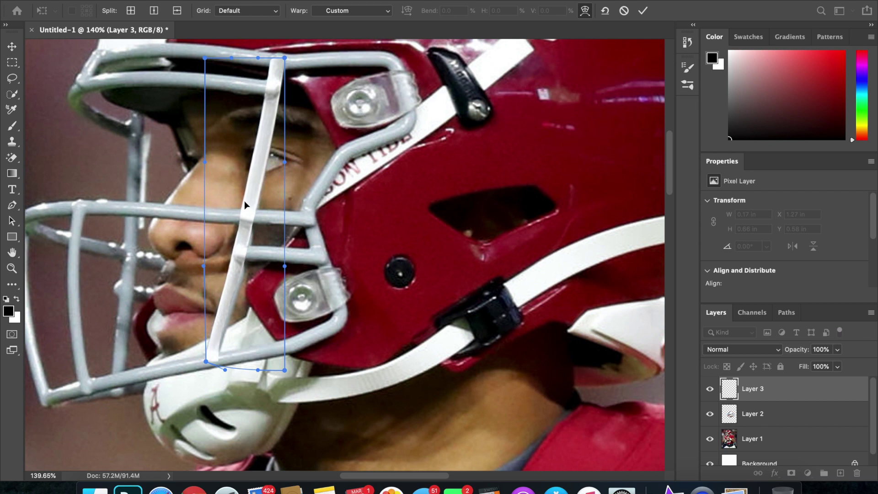
left_click_drag(260, 226, 238, 211)
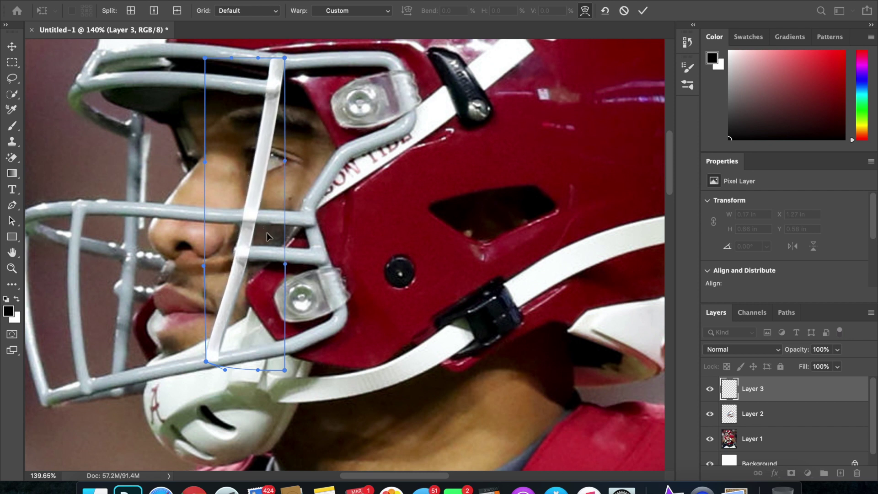
scroll(255, 259, "up", 2)
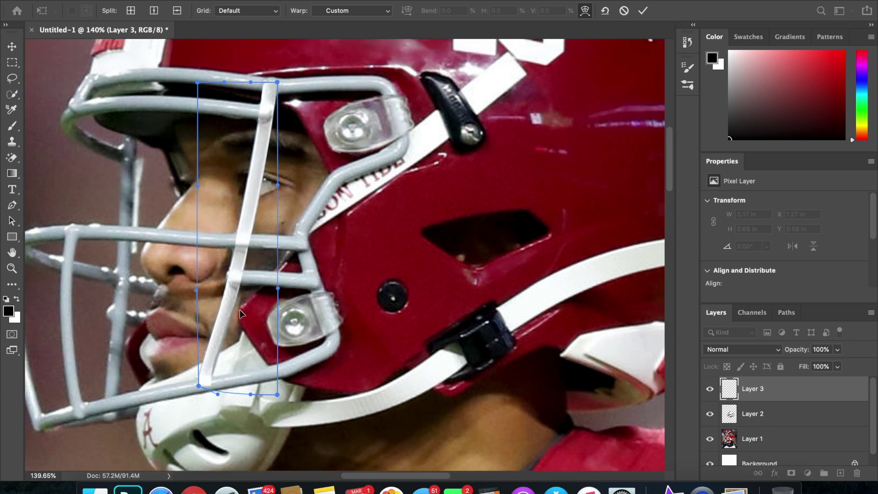
left_click_drag(245, 367, 251, 368)
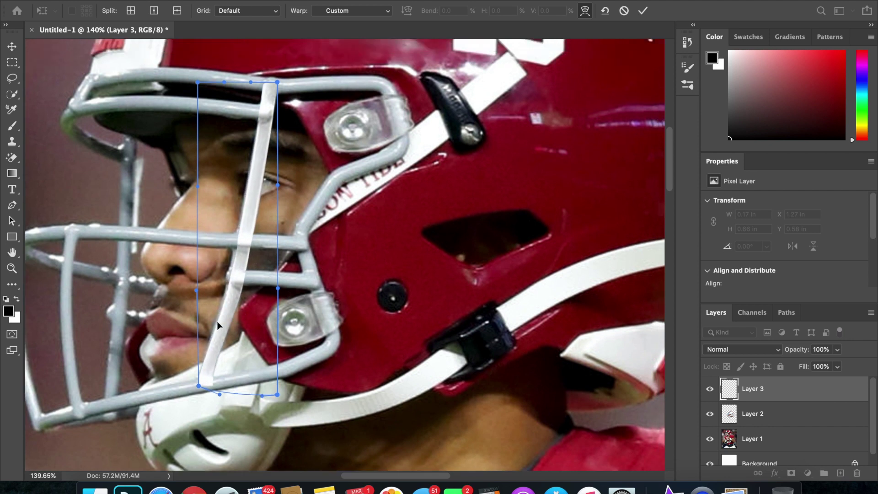
left_click_drag(217, 321, 214, 321)
left_click_drag(229, 370, 235, 368)
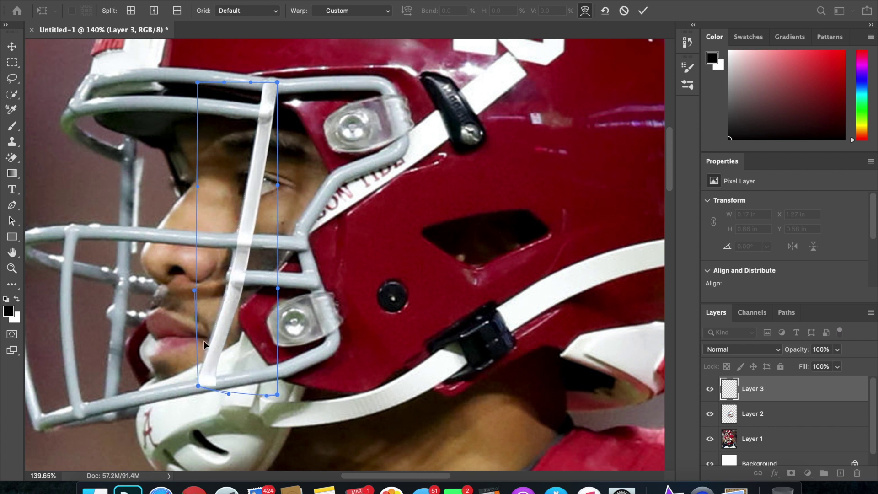
left_click_drag(202, 338, 202, 336)
left_click_drag(217, 254, 215, 253)
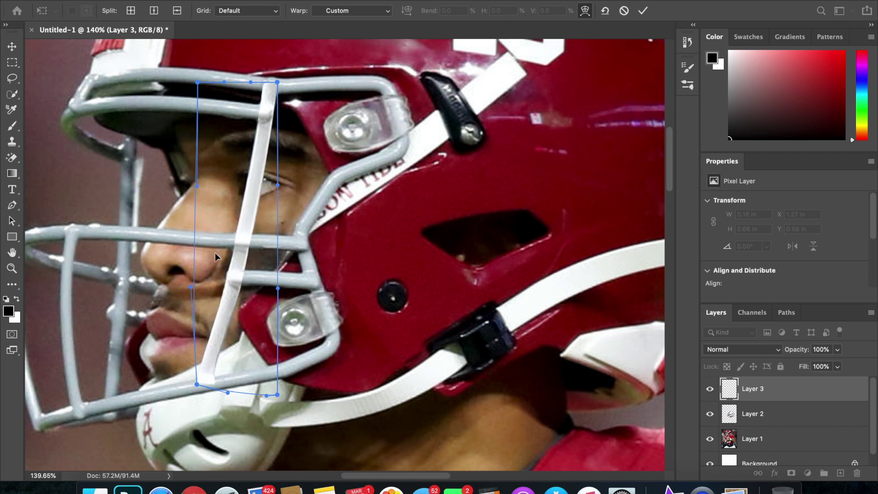
key("Return")
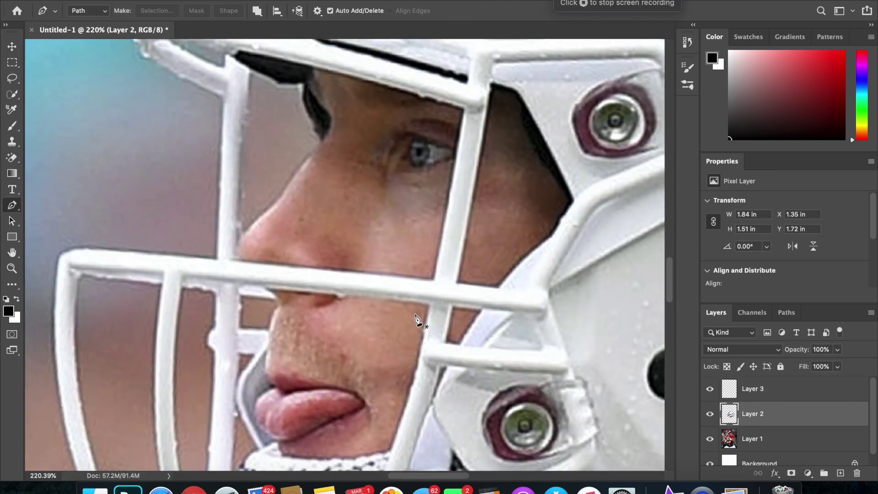
Trace the upper edge of the white helmet's long horizontal facemask bar from its front corner to its rounded back end
scroll(415, 316, "up", 3)
scroll(416, 315, "left", 3)
left_click(158, 314)
left_click(272, 324)
left_click_drag(432, 339, 453, 342)
mouse_move(552, 353)
left_mouse_down()
mouse_move(569, 355)
mouse_move(561, 370)
left_mouse_up()
left_click(615, 360)
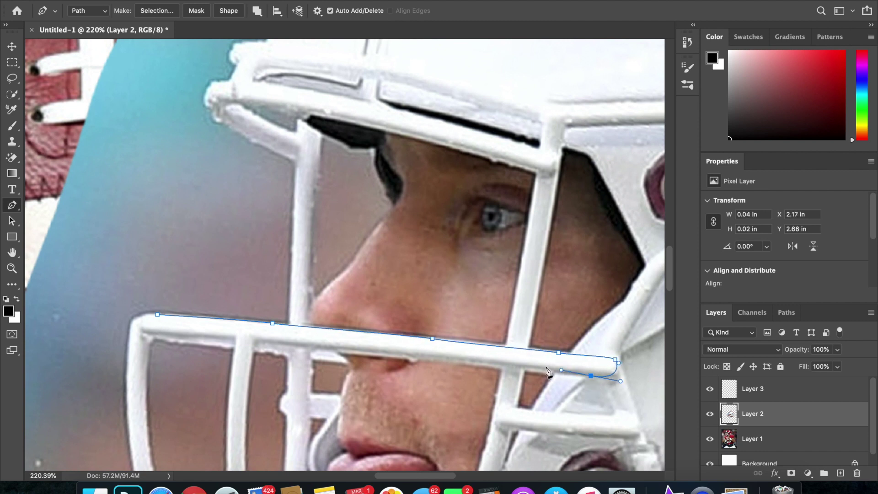
Trace the horizontal bar's lower edge forward to the front corner, adding anchor points to the path along the bar
left_click_drag(475, 361, 460, 360)
left_click_drag(305, 346, 277, 346)
left_click(438, 356)
left_click(232, 338)
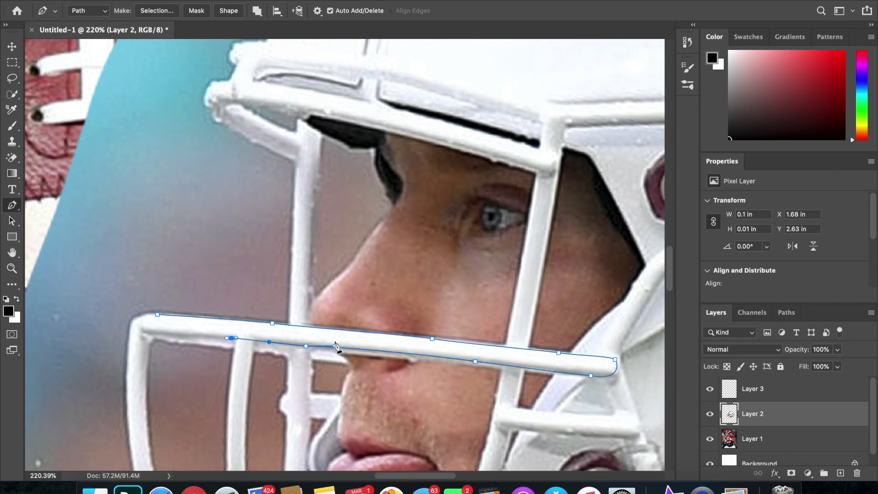
left_click_drag(146, 334, 141, 334)
left_click(132, 319)
Convert the horizontal bar path into a selection and copy the selected bar to a new layer
right_click(218, 320)
left_click(307, 369)
key("Return")
key("super+0")
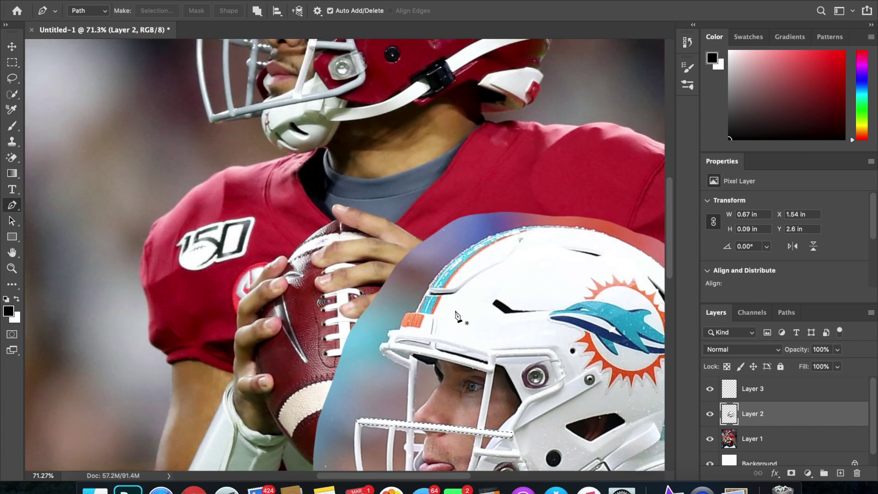
key("v")
key("super+j")
Move the copied horizontal bar up onto the matching horizontal bar of the red helmet's facemask
left_click_drag(443, 425, 300, 184)
scroll(302, 188, "up", 5)
left_click_drag(334, 346, 322, 184)
scroll(321, 185, "up", 3)
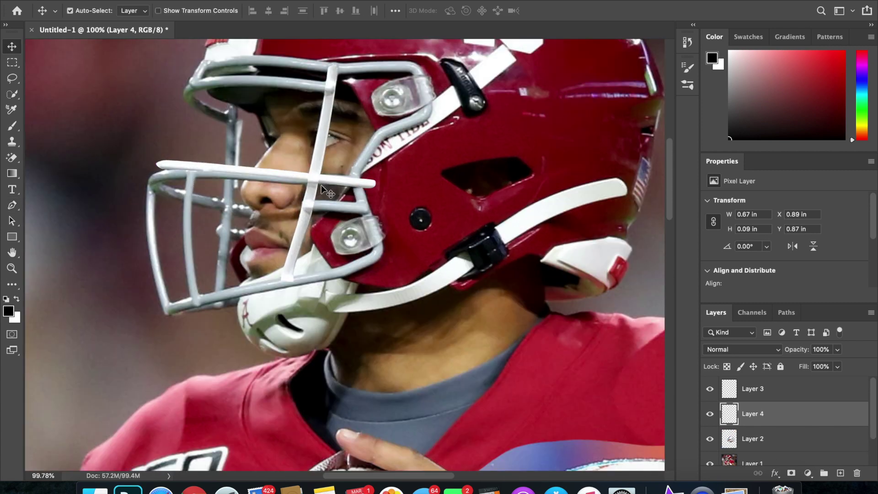
scroll(321, 184, "up", 4)
scroll(321, 185, "left", 3)
left_click_drag(389, 226, 370, 226)
Transform and warp the white horizontal bar so it follows the curve of the gray bar out to the front corner
key("super+t")
left_click_drag(471, 224, 472, 211)
left_click_drag(323, 226, 318, 226)
right_click(318, 226)
left_click(364, 309)
left_click_drag(369, 231, 370, 226)
left_click_drag(114, 221, 127, 232)
left_click_drag(182, 233, 211, 242)
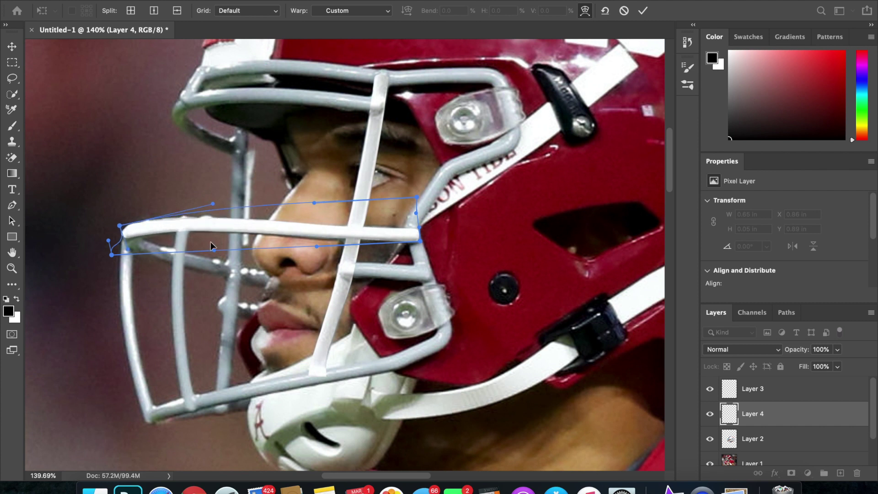
key("Return")
Place the horizontal bar's layer above the vertical bar's layer and group the two bar layers
left_click_drag(773, 414, 775, 386)
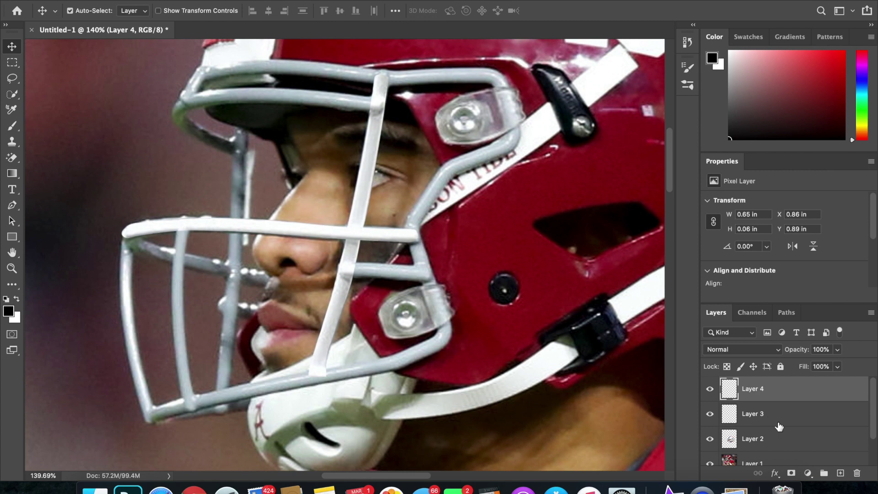
left_click(778, 423, "shift")
key("super+g")
left_click(724, 383)
On Layer 2, trace the front edge of the white helmet's second vertical bar from the top bar down around its lower end
left_click(777, 448)
scroll(392, 290, "left", 2)
scroll(392, 290, "down", 10)
key("p")
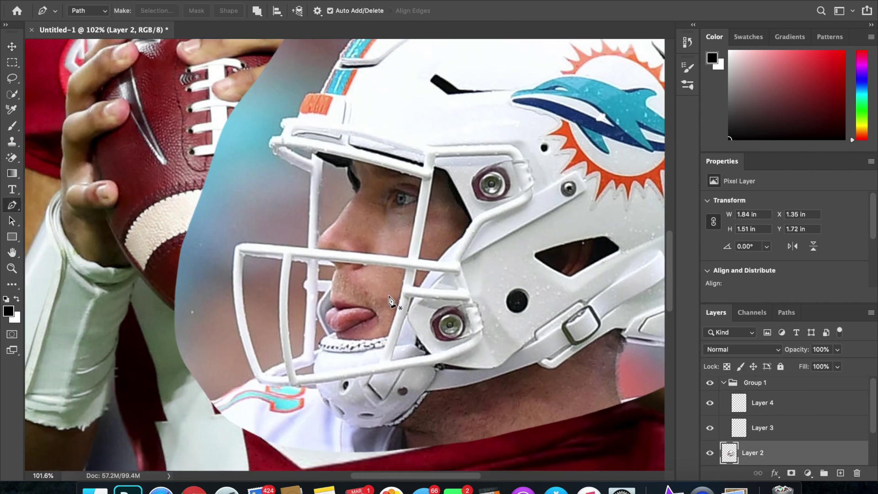
scroll(277, 286, "up", 5)
left_click(329, 150)
left_click_drag(318, 238, 316, 259)
left_click_drag(313, 386, 318, 467)
scroll(318, 437, "down", 4)
left_click_drag(311, 350, 306, 349)
left_click_drag(300, 250, 304, 224)
scroll(330, 397, "down", 6)
left_click(338, 413)
left_click(345, 442)
left_click_drag(363, 452, 374, 449)
Trace the second vertical bar's back edge up to the top bar and close the path
mouse_move(367, 407)
left_mouse_down()
mouse_move(362, 391)
mouse_move(362, 402)
left_mouse_up()
left_click_drag(338, 255, 338, 245)
left_click_drag(336, 96, 340, 79)
scroll(339, 183, "up", 6)
left_click_drag(338, 144, 341, 118)
left_click(348, 86)
left_click(320, 76)
left_click(313, 92)
Convert the second vertical bar's path into a selection and copy the selected bar to a new layer
right_click(320, 158)
left_click(352, 272)
left_click(506, 159)
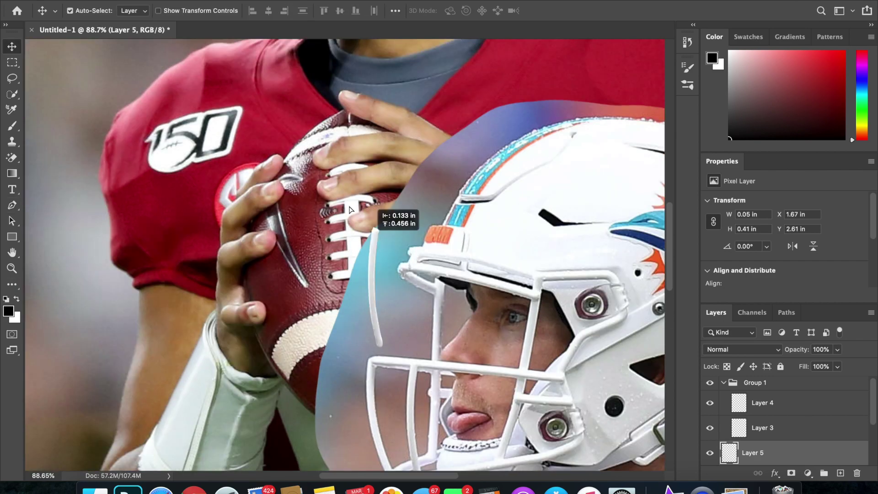
Move the copied second vertical bar onto the matching bar near the front of the red helmet's facemask
left_click_drag(381, 270, 297, 127)
scroll(296, 127, "up", 5)
key("super+z")
left_click_drag(299, 323, 205, 56)
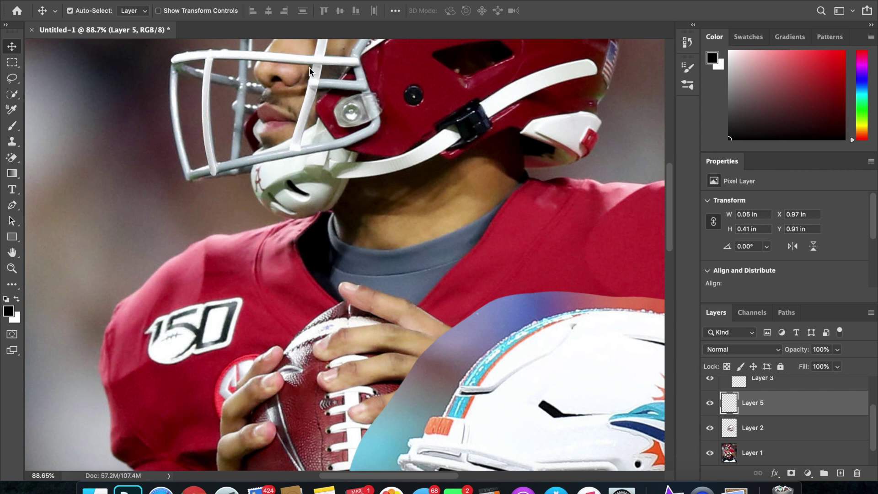
Nudge the second vertical bar up and slightly left so its upper end meets the white horizontal bar
key("super+t")
scroll(327, 196, "up", 5)
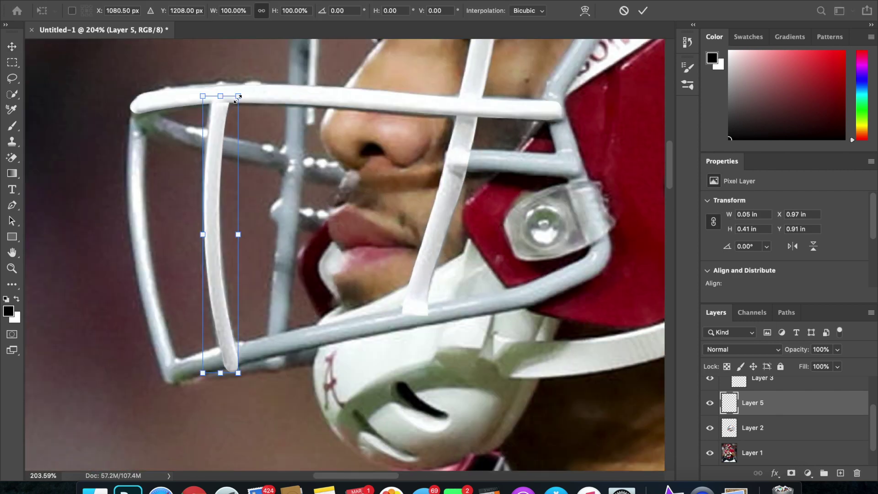
left_click_drag(221, 95, 220, 88)
key("super+z")
key("Up")
key("Up")
key("Up")
key("Up")
key("Up")
key("Left")
key("Up")
key("Up")
key("Up")
key("Return")
On Layer 2, trace the upper part of the outer edge of the white helmet's frontmost vertical bar
key("super+minus")
key("super+minus")
key("super+minus")
key("super+minus")
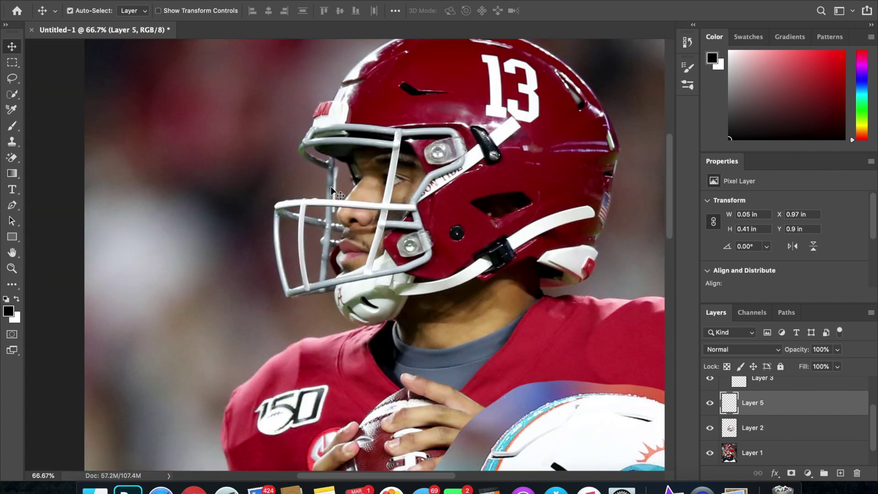
scroll(403, 249, "down", 8)
scroll(404, 248, "up", 5)
scroll(403, 249, "down", 3)
scroll(308, 343, "up", 4)
left_click(298, 345)
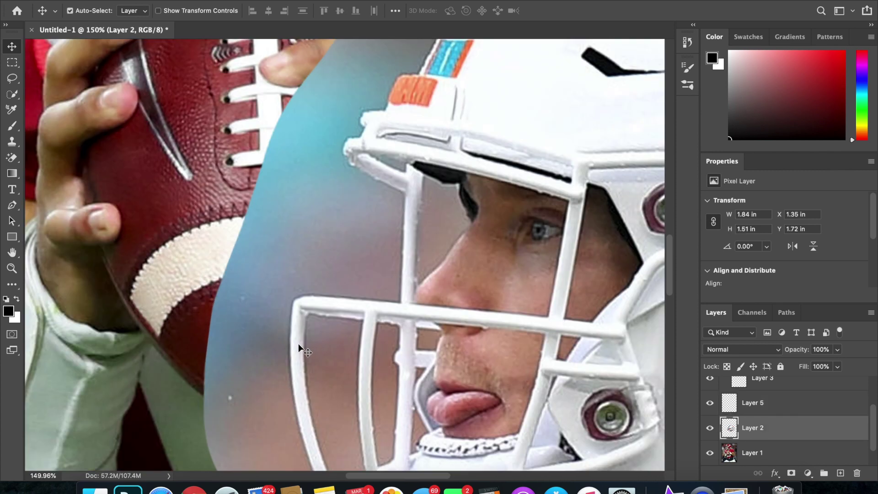
key("p")
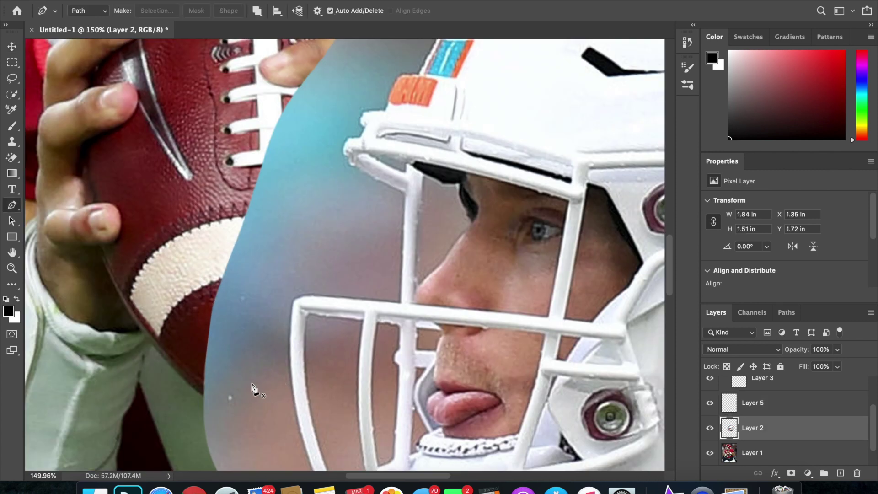
scroll(289, 333, "up", 4)
left_click_drag(301, 283, 301, 302)
left_click_drag(299, 413, 305, 451)
left_click_drag(302, 302, 299, 322)
Continue the frontmost bar's path down its outer edge and around the facemask's lower front corner
scroll(300, 323, "down", 5)
left_click_drag(335, 397, 357, 453)
left_click_drag(305, 255, 306, 276)
scroll(306, 277, "down", 4)
left_click_drag(361, 353, 367, 362)
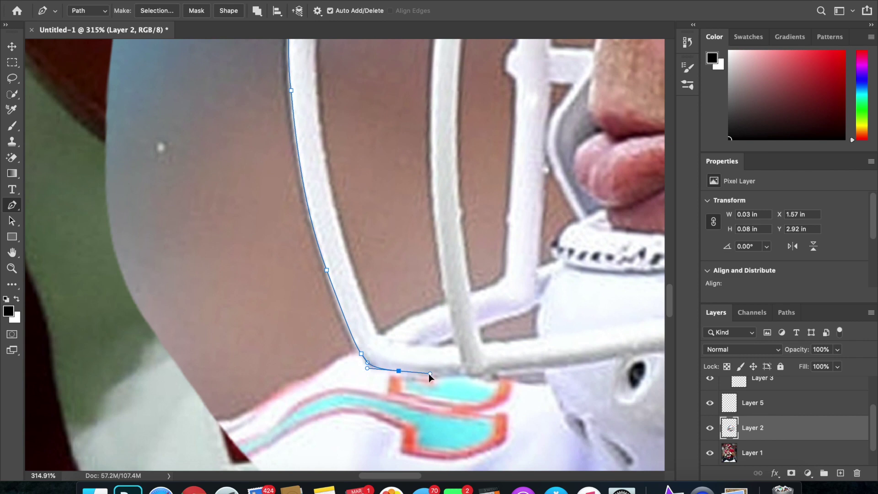
Trace the frontmost bar's inner edge from the lower corner up to the top and close the path
left_click(380, 336)
left_click_drag(343, 240, 324, 177)
scroll(323, 177, "up", 4)
left_click_drag(315, 129, 314, 104)
scroll(314, 101, "up", 5)
left_click_drag(318, 144, 318, 125)
left_click(310, 105)
Convert the frontmost bar's path into a selection and copy the selected bar to a new layer
right_click(300, 150)
left_click(351, 207)
left_click(498, 167)
key("super+j")
Move the layers of the second vertical bar and the frontmost bar into Group 1
key("v")
double_click(790, 409)
key("Escape")
left_click_drag(798, 406, 795, 393)
left_click_drag(787, 430, 788, 414)
Move the copied frontmost bar onto the front vertical bar of the red helmet's facemask
scroll(379, 320, "down", 6)
left_click_drag(359, 362, 287, 122)
scroll(287, 137, "up", 5)
left_click_drag(286, 345, 179, 135)
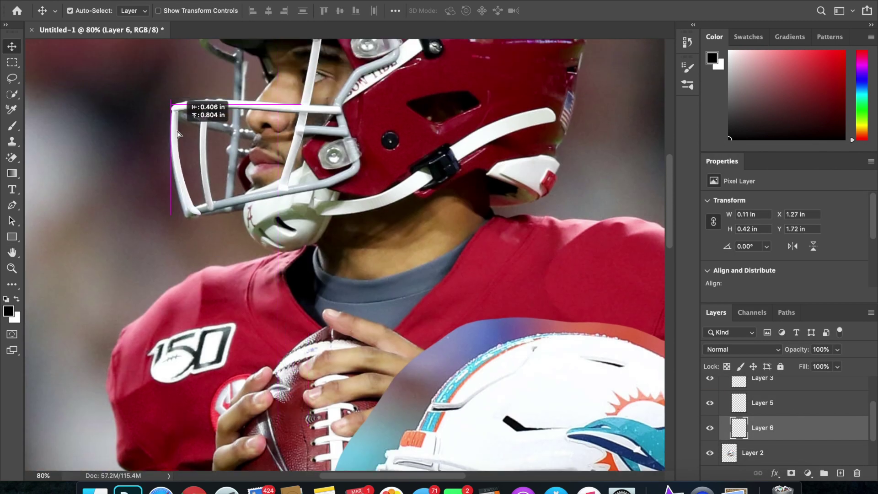
Warp the frontmost white bar to follow the gray bar from its upper corner down to the lower front corner
scroll(186, 174, "up", 10)
key("super+t")
right_click(264, 317)
left_click(284, 333)
left_click_drag(253, 212, 256, 222)
left_click_drag(271, 359, 252, 362)
left_click_drag(284, 415, 276, 418)
left_click_drag(274, 366, 284, 366)
left_click_drag(284, 421, 273, 425)
left_click_drag(260, 303, 265, 301)
mouse_move(265, 227)
left_mouse_down()
mouse_move(253, 209)
mouse_move(259, 240)
mouse_move(259, 227)
left_mouse_up()
left_click_drag(249, 375, 247, 379)
left_click_drag(276, 240, 272, 241)
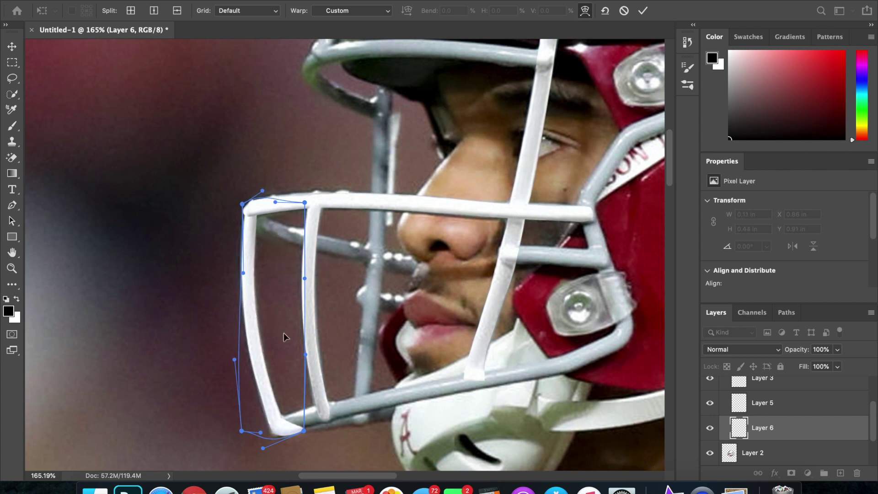
key("Return")
Outline the lower corner piece of the frontmost white bar with the Lasso tool
key("l")
left_click_drag(296, 409, 269, 438)
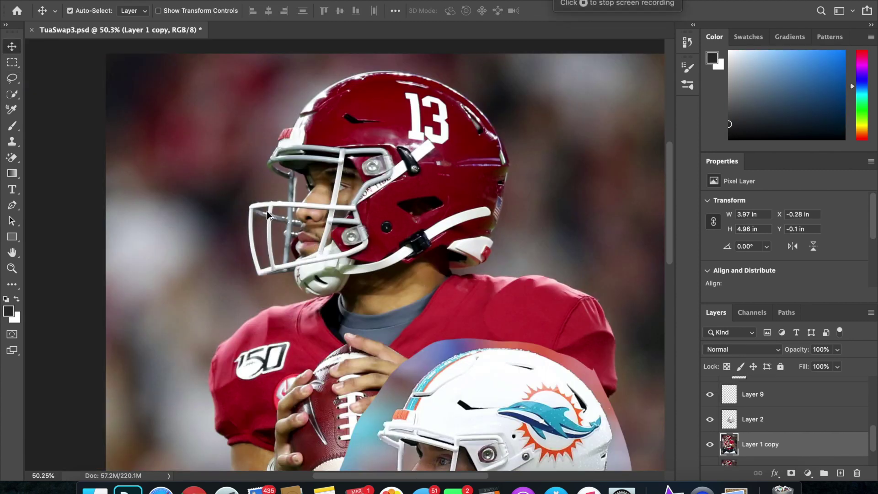
Add a Solid Color fill layer in light gray ededed above Layer 1 copy, sampling the color in the picker
scroll(269, 213, "up", 5)
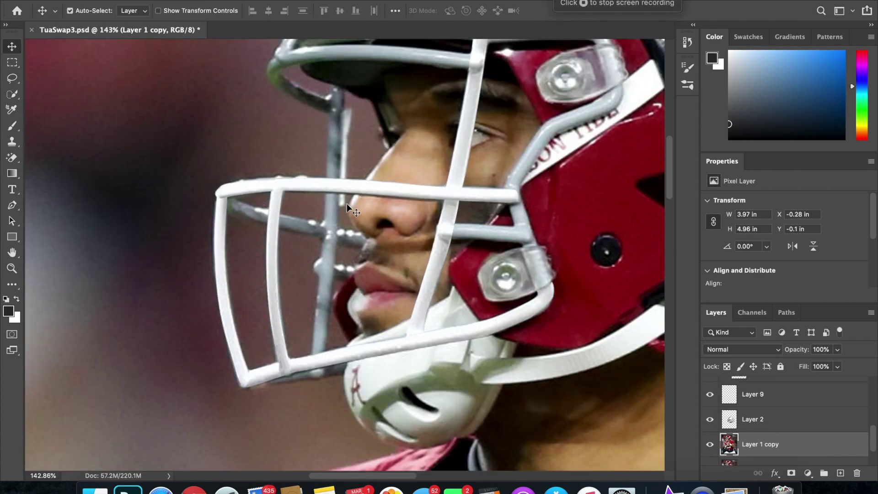
scroll(404, 284, "down", 3)
scroll(404, 284, "down", 10)
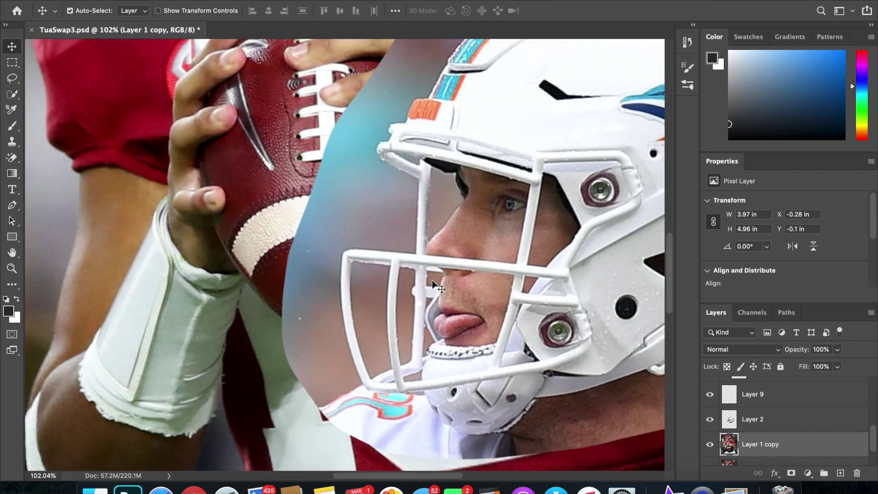
scroll(346, 245, "up", 10)
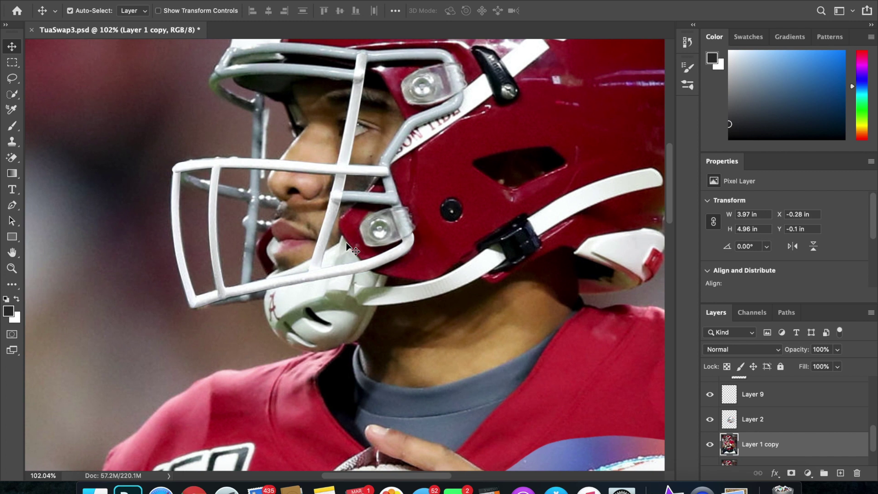
scroll(350, 248, "left", 2)
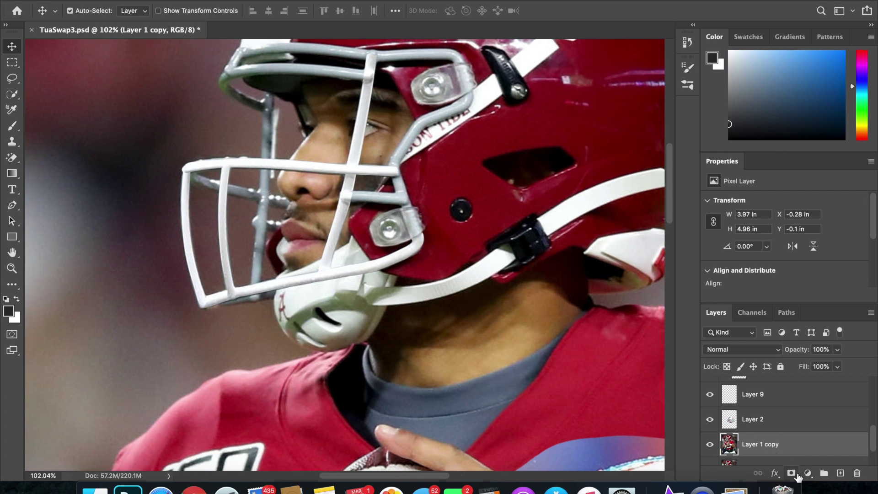
left_click(808, 474)
left_click(800, 240)
left_click_drag(204, 296, 158, 296)
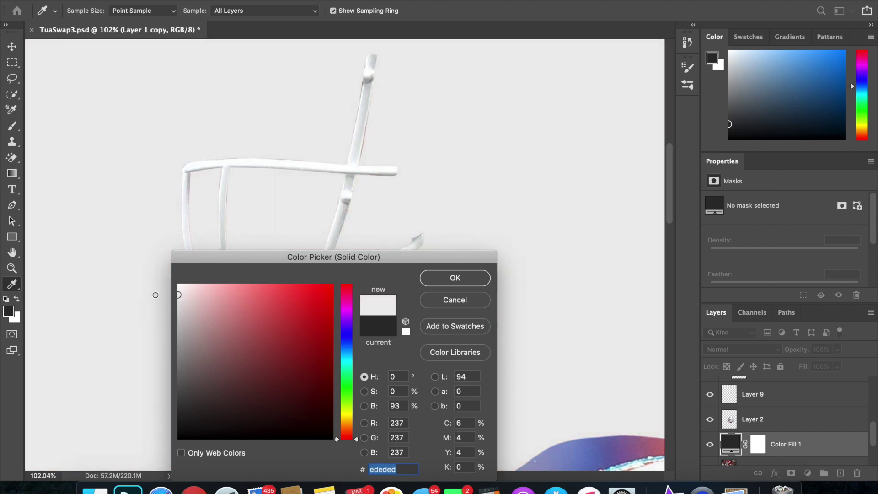
left_click(438, 280)
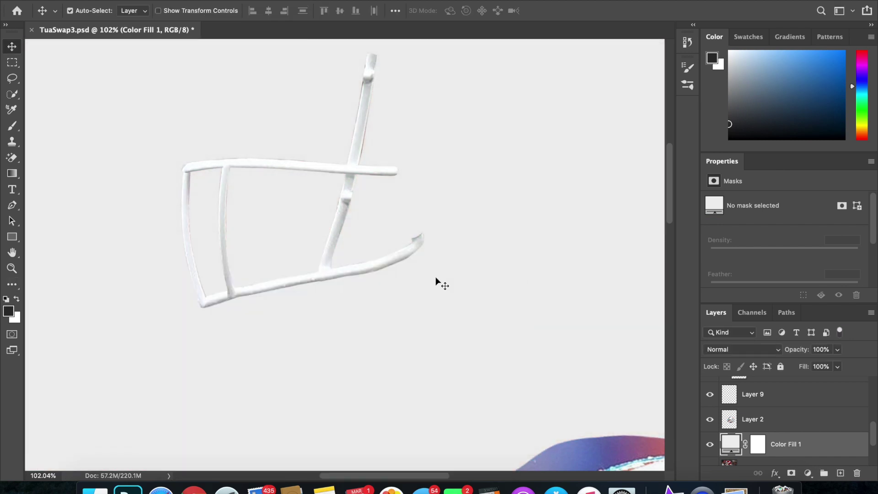
Invert the Color Fill layer's mask to black and set up a white brush of size 35 for painting on it
left_click(758, 452)
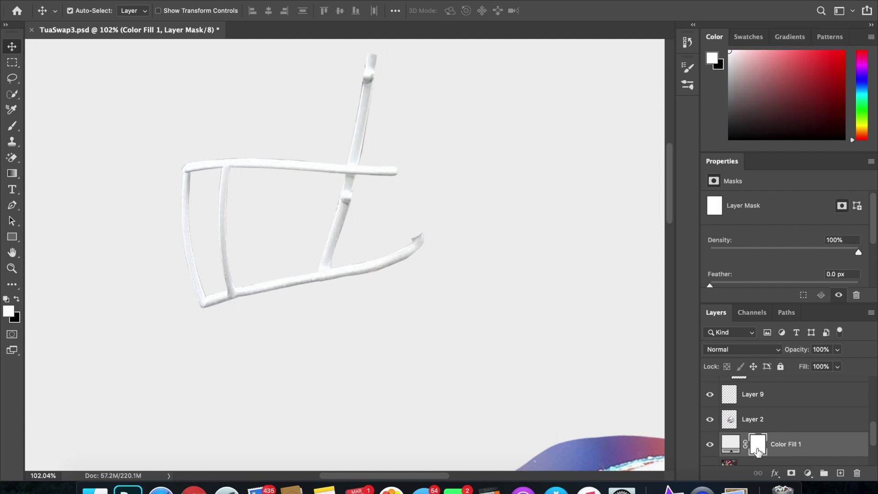
key("super+i")
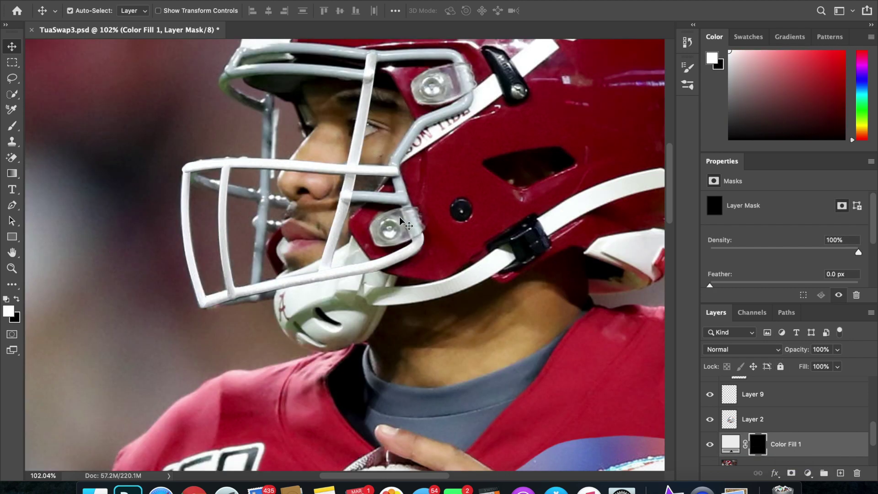
key("b")
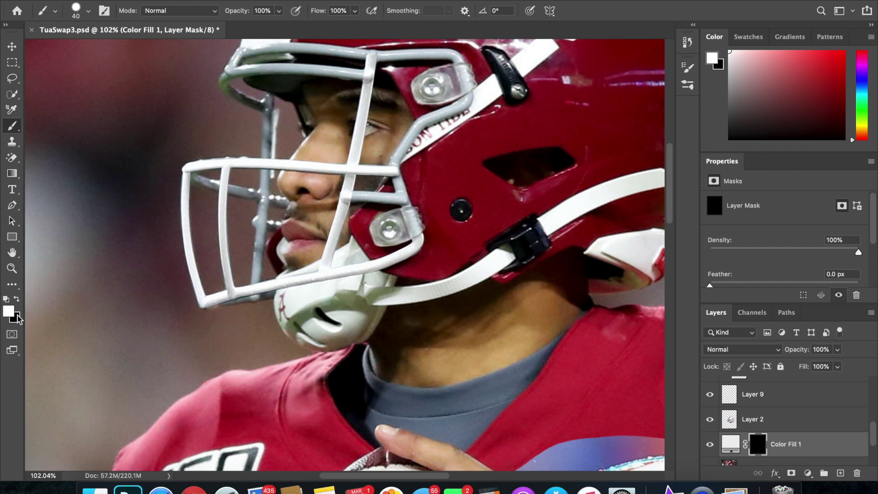
scroll(257, 193, "up", 3)
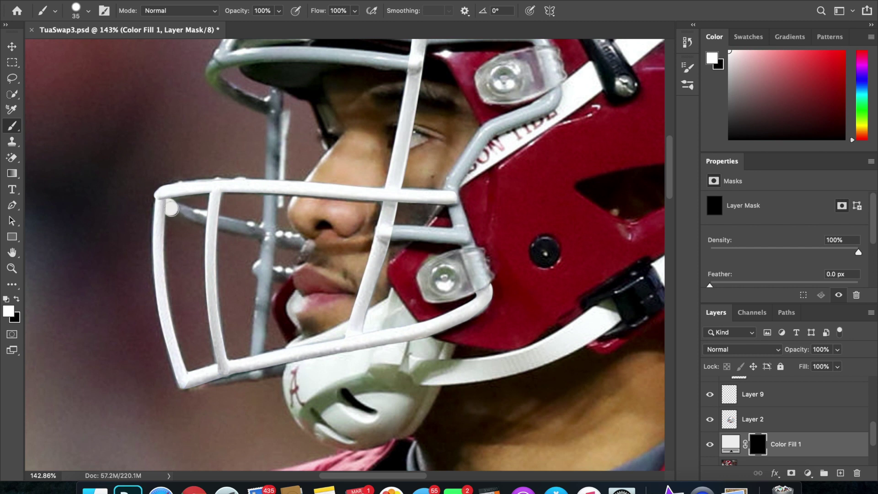
Paint white on the Color Fill 1 mask along the gray rear bar, from the mask's front corner to the mouth
left_click_drag(178, 211, 284, 237)
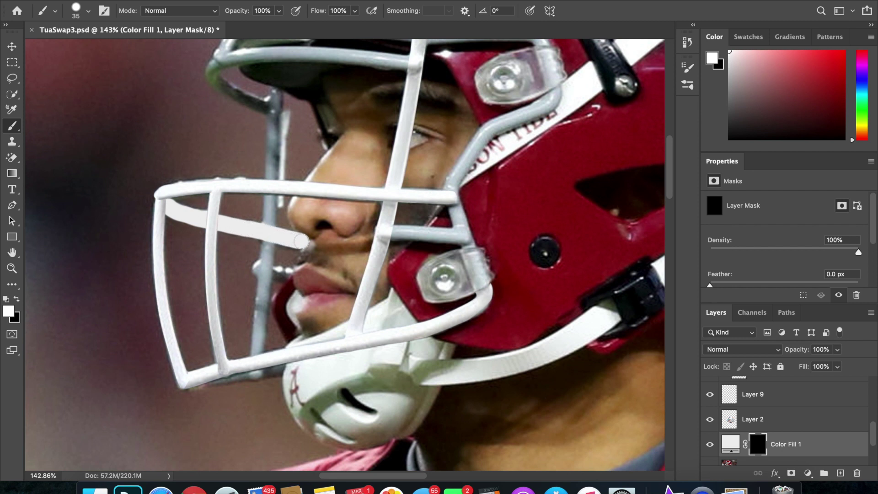
key("x")
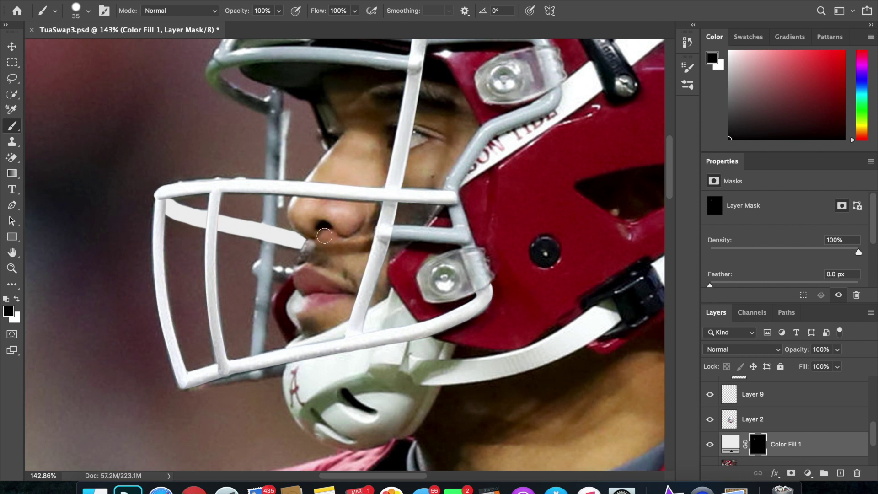
key("v")
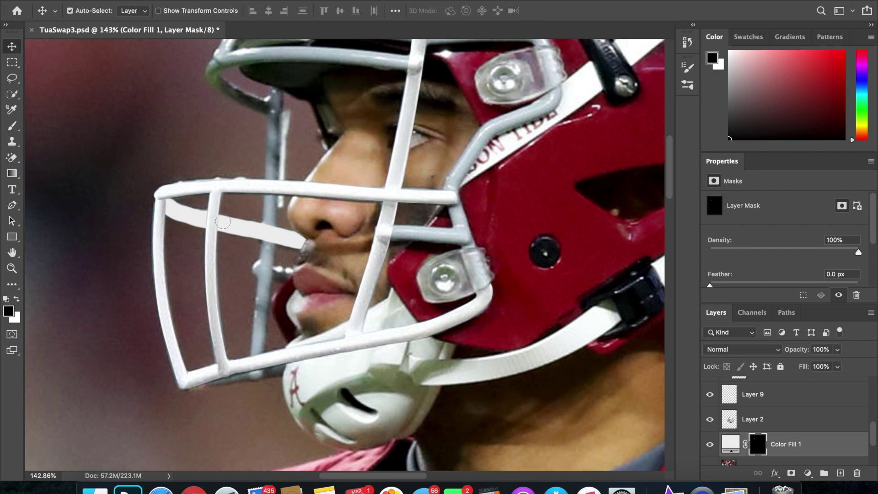
key("b")
key("x")
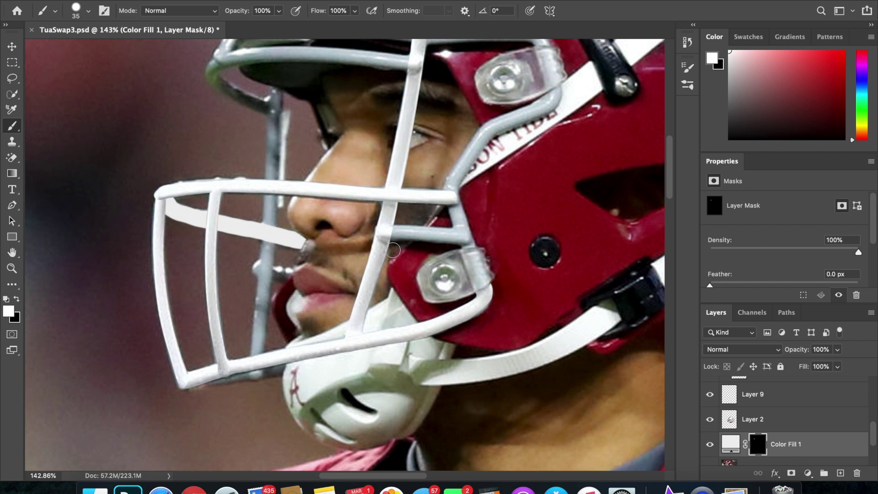
key("v")
Set the Color Fill 1 layer's blending mode to Overlay and its opacity to 90%
left_click(746, 350)
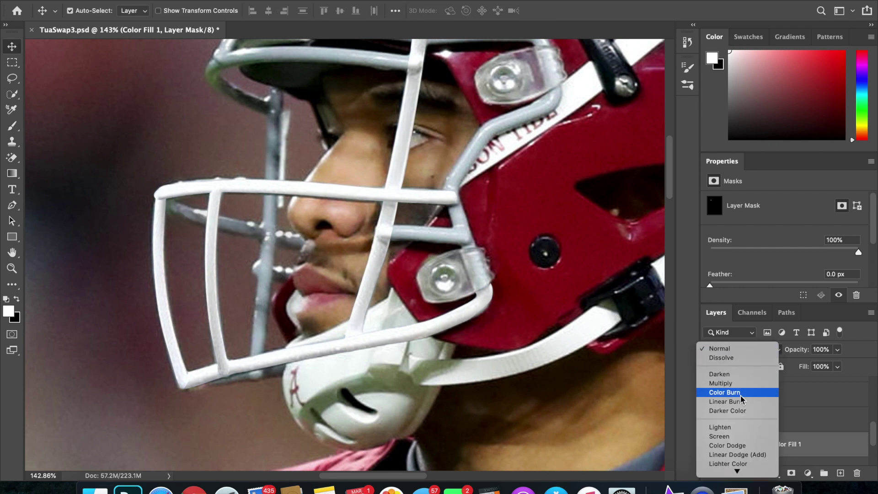
scroll(732, 413, "down", 3)
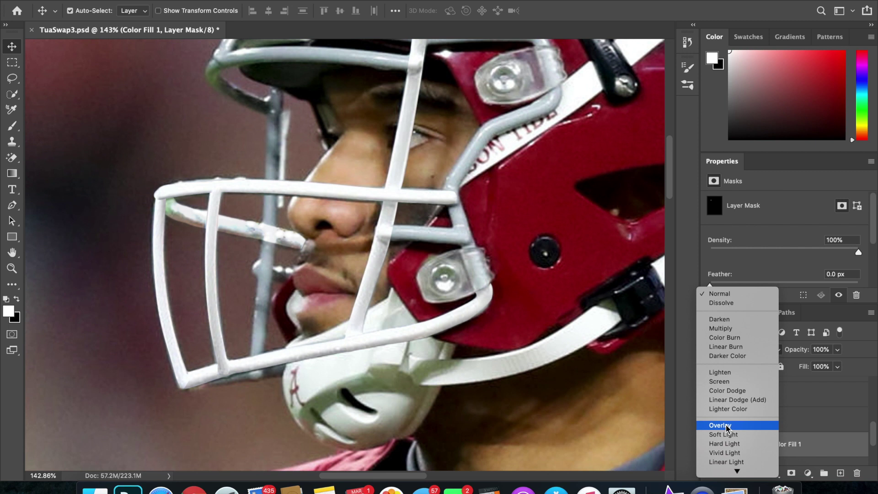
left_click(727, 426)
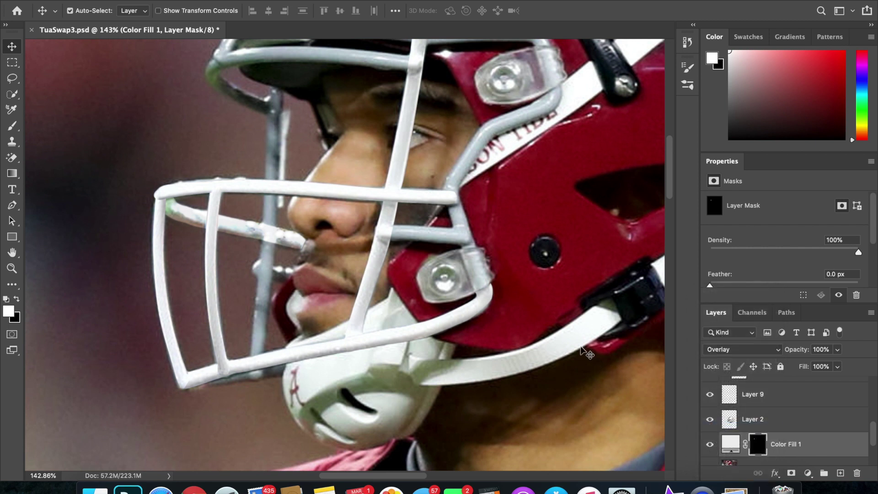
key("9")
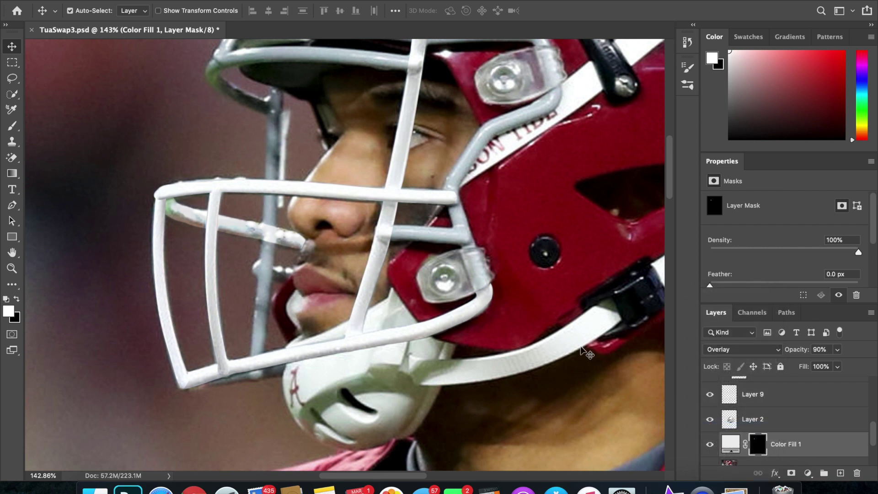
key("8")
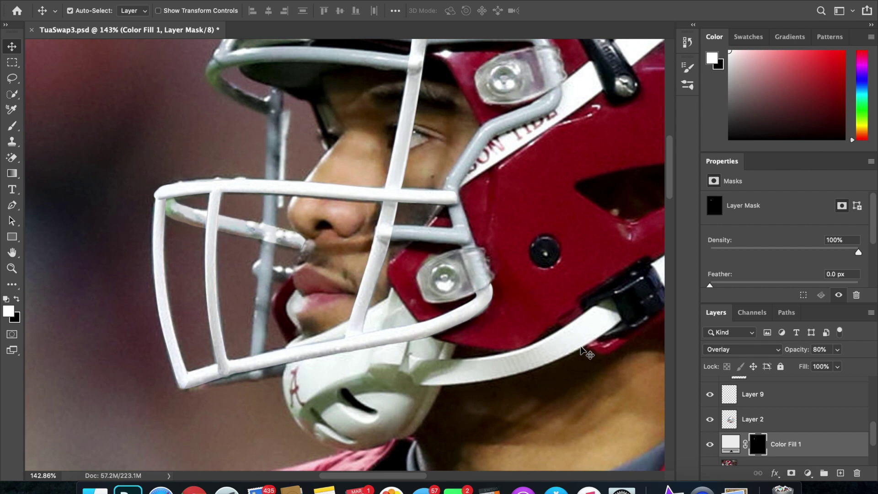
scroll(585, 365, "down", 5)
scroll(586, 365, "down", 3)
scroll(586, 365, "right", 3)
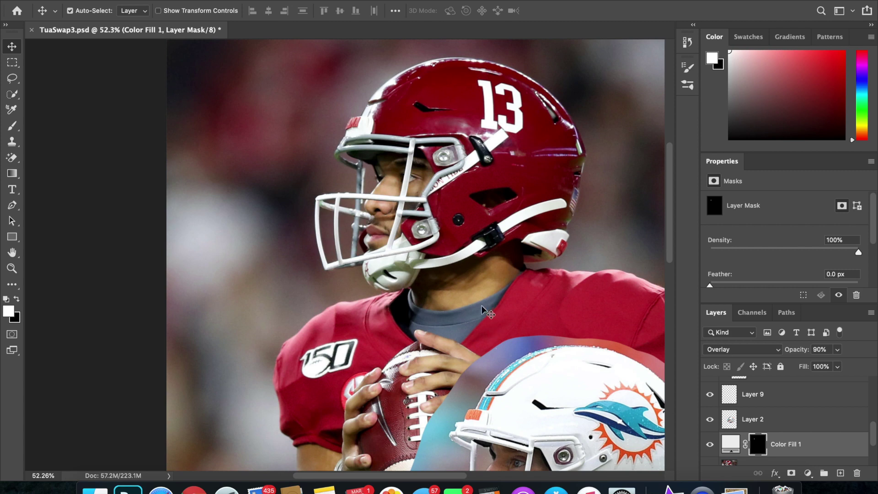
scroll(481, 306, "up", 8)
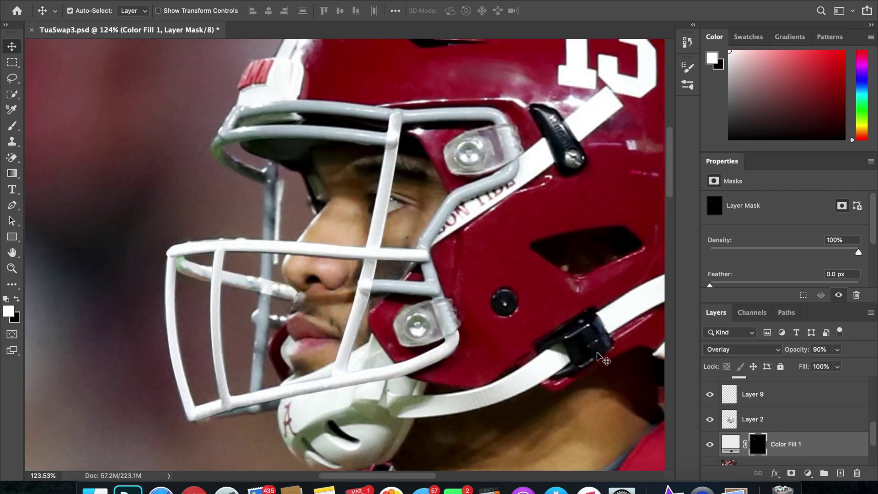
scroll(486, 343, "left", 3)
scroll(247, 284, "up", 4)
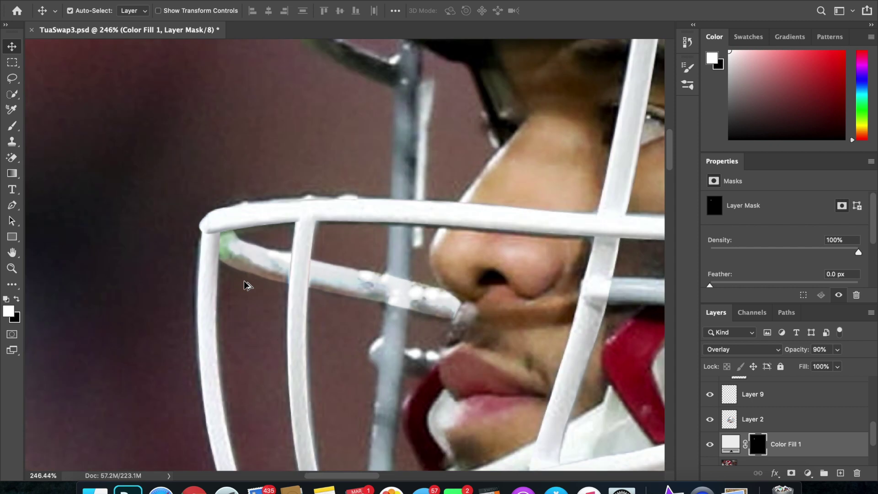
Try a Hue/Saturation adjustment layer above Color Fill 1 and undo it
left_click(808, 472)
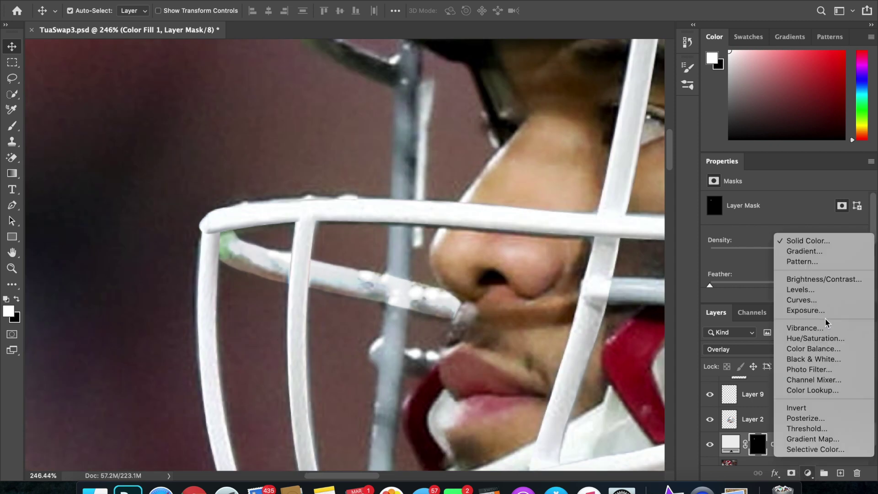
key("Escape")
left_click(817, 406)
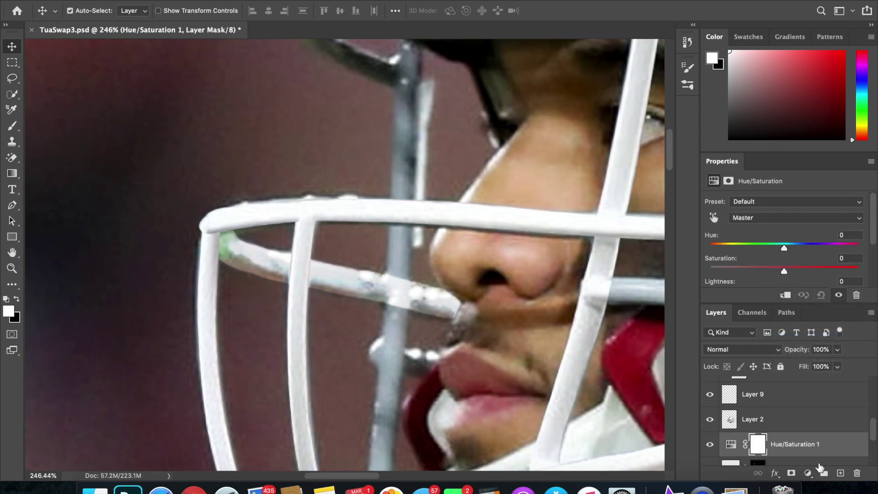
key("super+z")
Add a Black & White adjustment layer directly above Color Fill 1
left_click(808, 473)
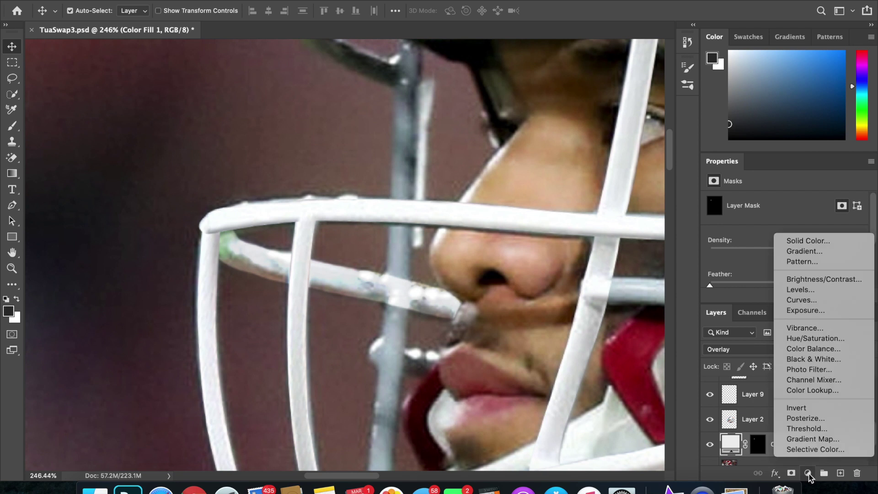
left_click(805, 359)
left_click_drag(787, 436, 794, 430)
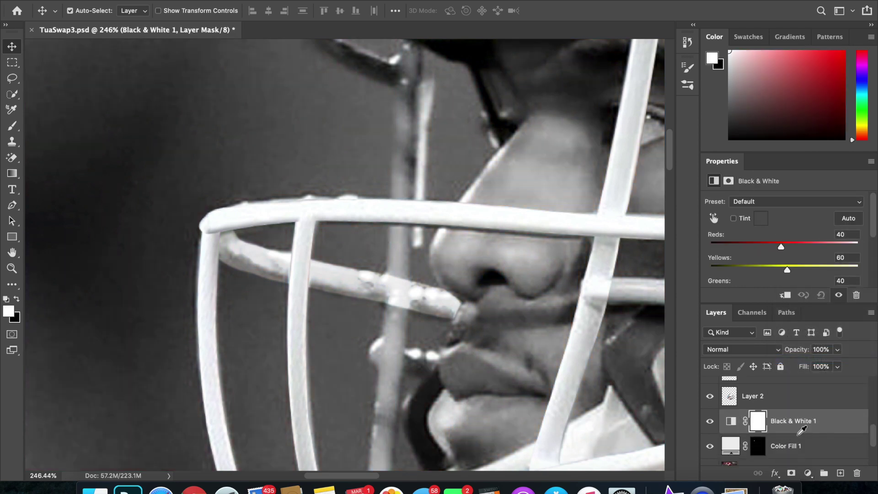
Try clipping the Black & White adjustment to Color Fill 1 and release the clipping
left_click(799, 434, "alt")
scroll(803, 439, "down", 1)
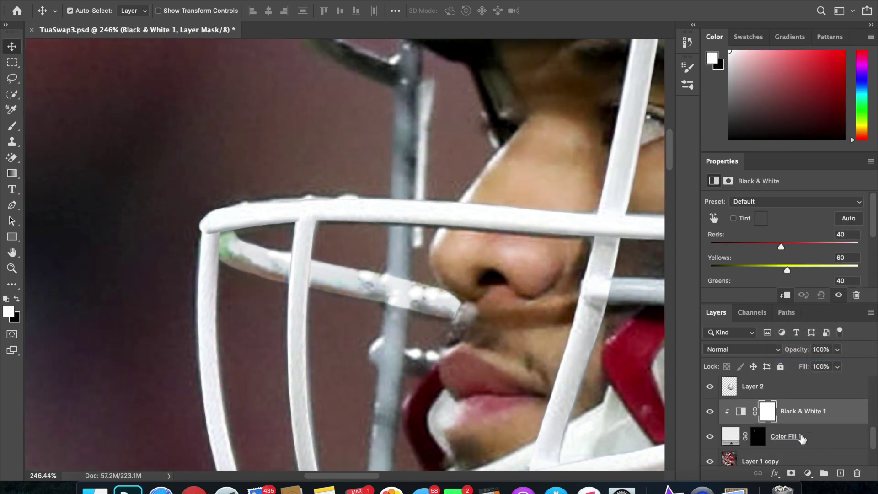
mouse_move(812, 427)
left_mouse_down()
mouse_move(810, 417)
mouse_move(813, 427)
left_mouse_up()
scroll(798, 433, "up", 5)
left_click(798, 433)
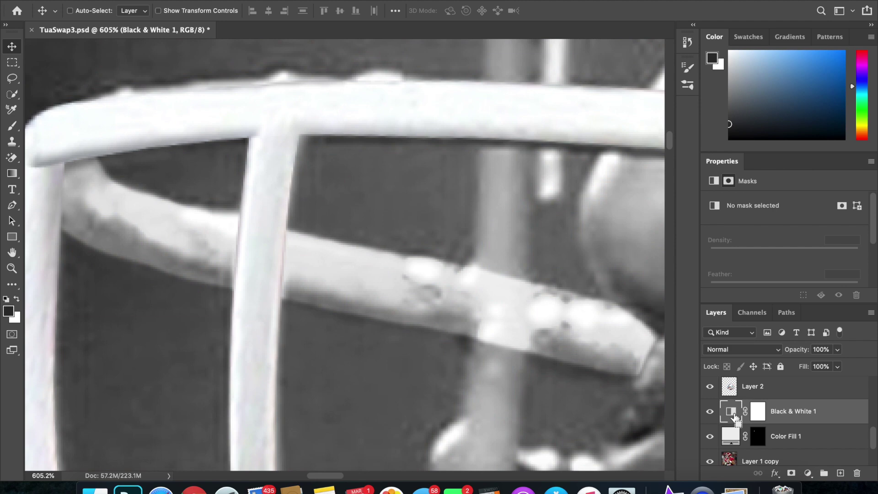
Invert the Black & White layer's mask to black
key("super+0")
scroll(341, 243, "up", 5)
scroll(340, 242, "up", 8)
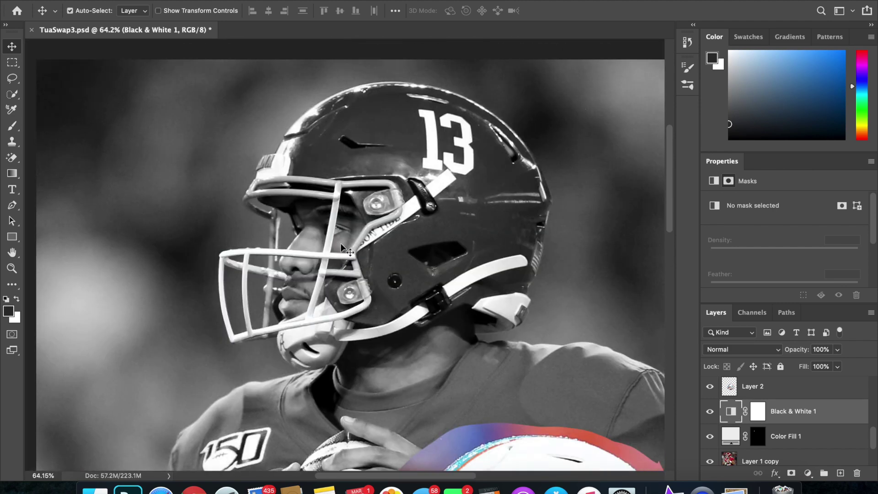
scroll(276, 232, "up", 5)
scroll(234, 301, "up", 5)
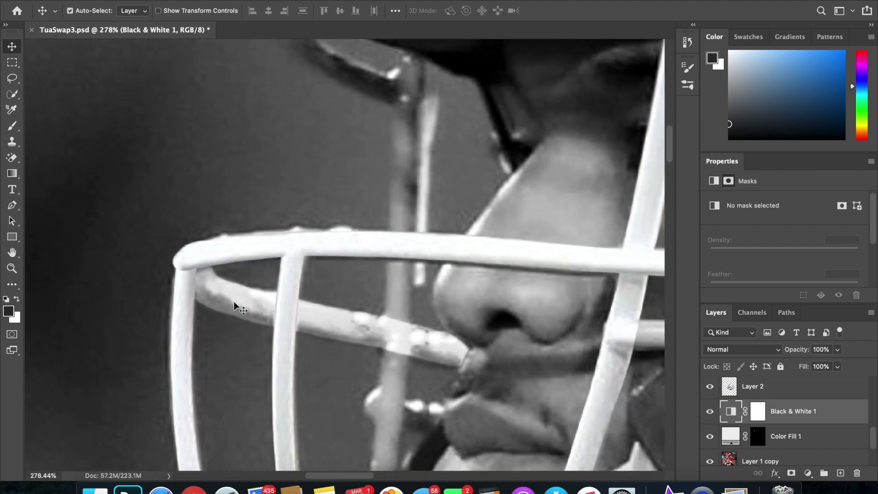
left_click(759, 413)
key("super+i")
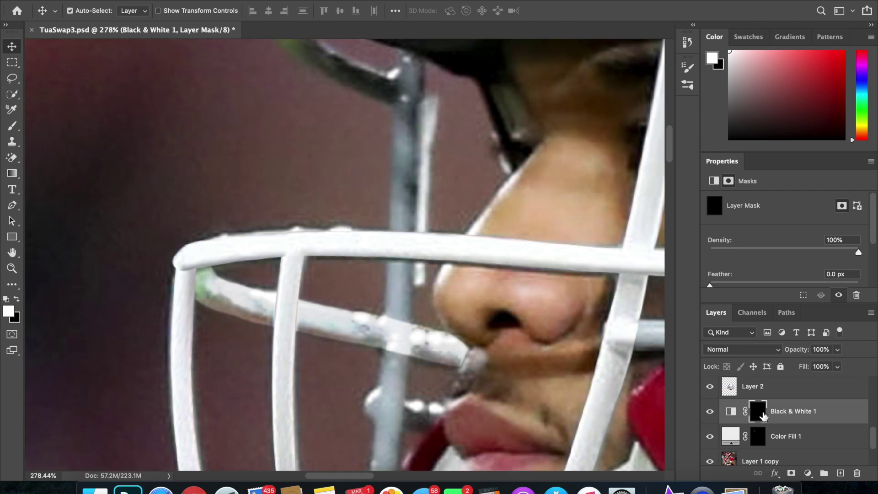
Place the Black & White layer below Color Fill 1 and paint its mask white over the green-tinted rear bar with a size 35 brush
key("b")
left_click_drag(833, 415, 816, 447)
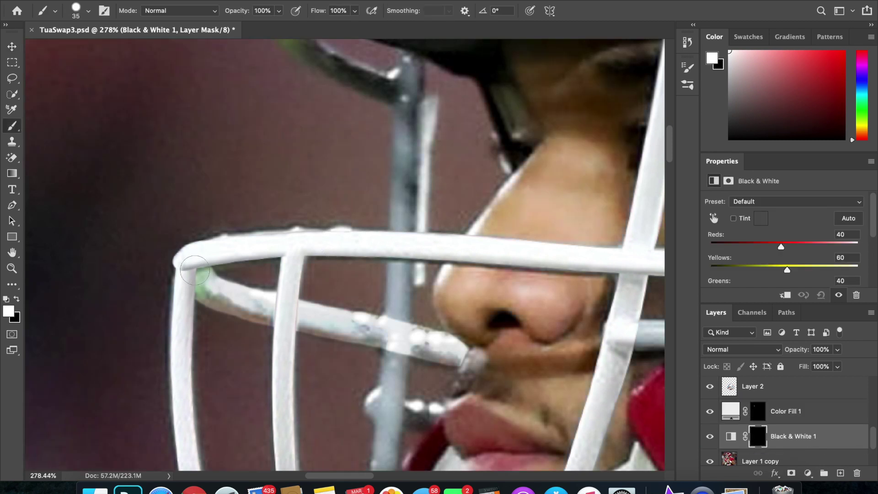
left_click_drag(195, 272, 200, 282)
left_click_drag(273, 312, 307, 317)
key("v")
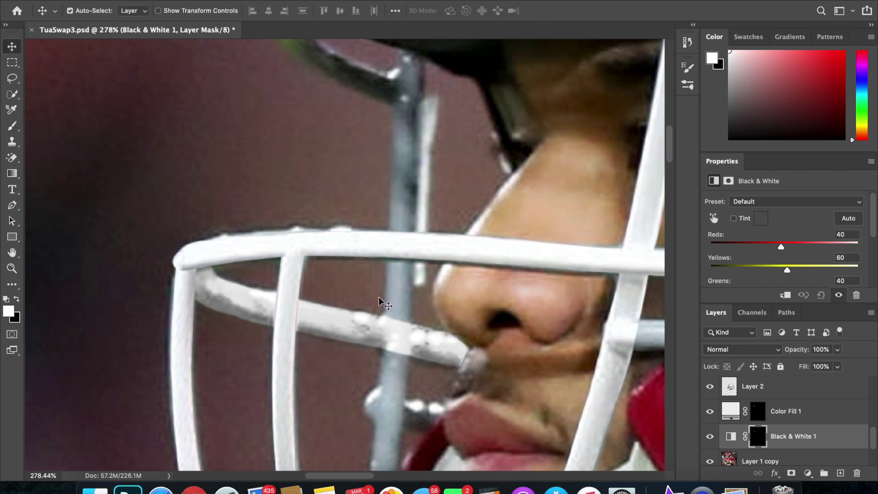
key("super+0")
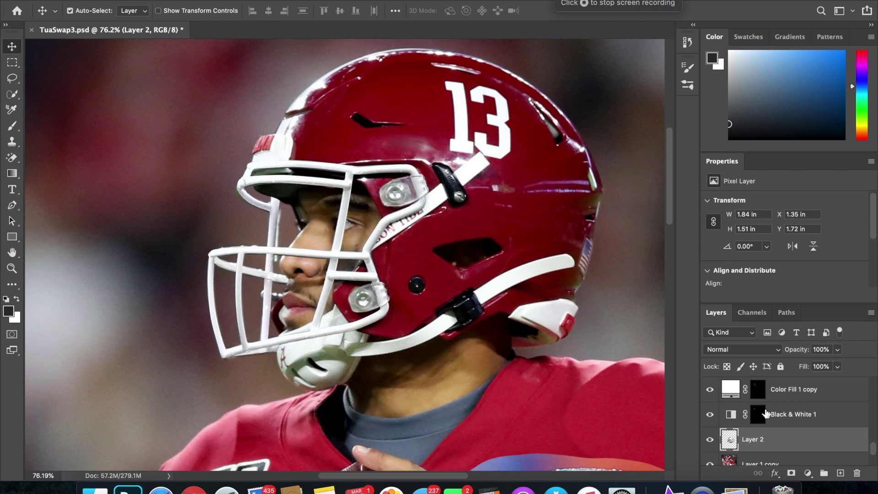
Collapse the facemask layers' group, Group 1, and rename it facemask
scroll(789, 407, "up", 3)
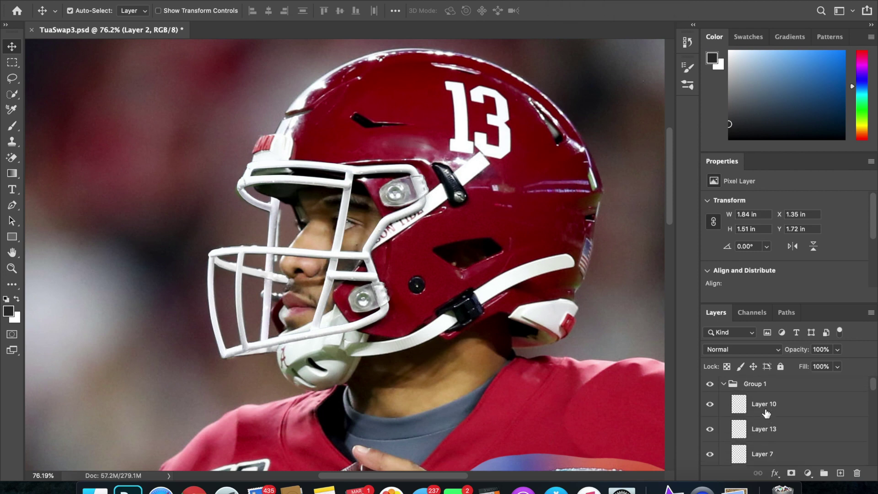
left_click(790, 407, "shift")
left_click(724, 384)
scroll(780, 416, "down", 10)
scroll(818, 409, "up", 10)
left_click(724, 385)
double_click(755, 384)
type("facemask")
Start a Pen path on Layer 2 at the Dolphins helmet's front stripe and trace it over the crown
left_click(814, 406)
key("p")
scroll(598, 359, "down", 10)
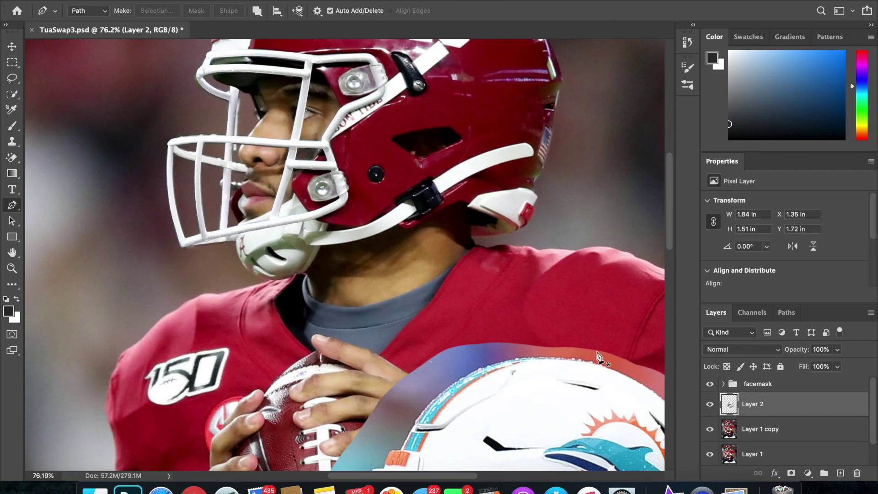
scroll(412, 120, "up", 5)
left_click(168, 301)
left_click(201, 247)
left_click(207, 232)
left_click_drag(298, 143, 317, 136)
left_click_drag(509, 86, 607, 82)
scroll(556, 146, "right", 5)
left_click_drag(573, 174, 591, 188)
Continue the path down the back edge of the Dolphins helmet and around the end of the rear bumper
scroll(590, 187, "down", 3)
scroll(590, 187, "right", 5)
left_click_drag(601, 303, 627, 366)
left_click(615, 381)
left_click_drag(601, 422, 582, 454)
scroll(601, 442, "down", 3)
left_click(594, 428)
scroll(595, 429, "down", 3)
scroll(582, 454, "down", 6)
left_click_drag(586, 337, 557, 431)
left_click(549, 452)
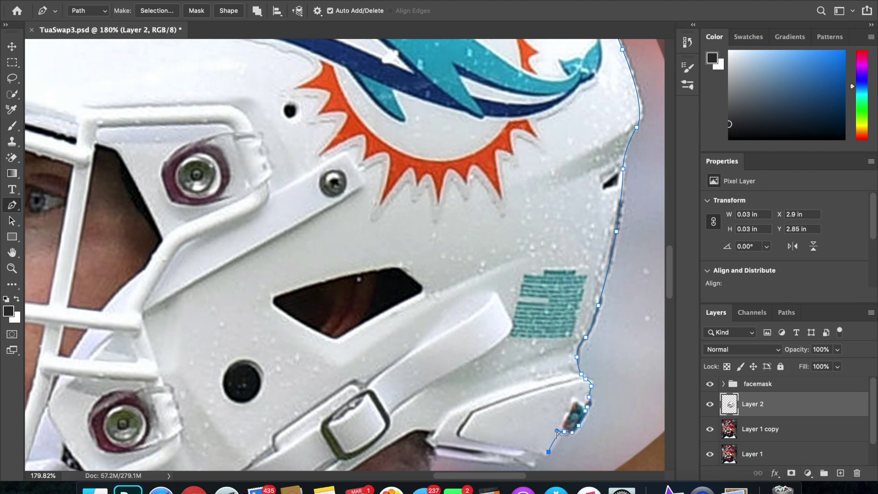
Trace the path along the rear bumper's underside and around the notch to the shell's lower edge below the strap buckle
left_click(540, 455)
scroll(546, 439, "down", 5)
left_click_drag(521, 411, 514, 411)
left_click(448, 402)
left_click(446, 395)
scroll(444, 394, "up", 5)
left_click(433, 384)
left_click(444, 364)
left_click(409, 354)
scroll(440, 362, "down", 3)
left_click_drag(375, 368, 359, 376)
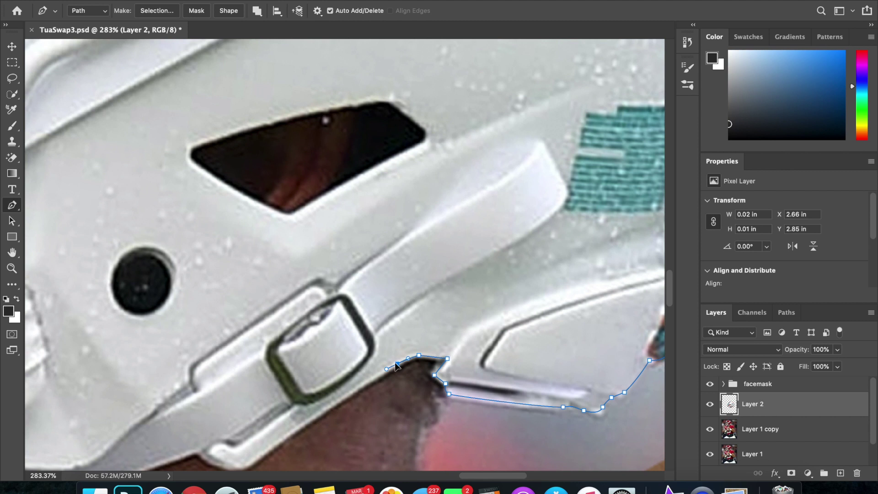
Extend the path along the shell's lower edge beneath the buckle and around the flap to the chin strap
left_click(287, 420)
left_click_drag(329, 407, 323, 413)
left_click_drag(273, 449, 264, 460)
scroll(234, 468, "down", 3)
scroll(234, 467, "left", 2)
left_click_drag(260, 407, 237, 389)
left_click_drag(308, 405, 299, 405, "alt")
left_click(242, 395)
left_click_drag(237, 389, 492, 336, "alt")
left_click_drag(299, 337, 115, 403)
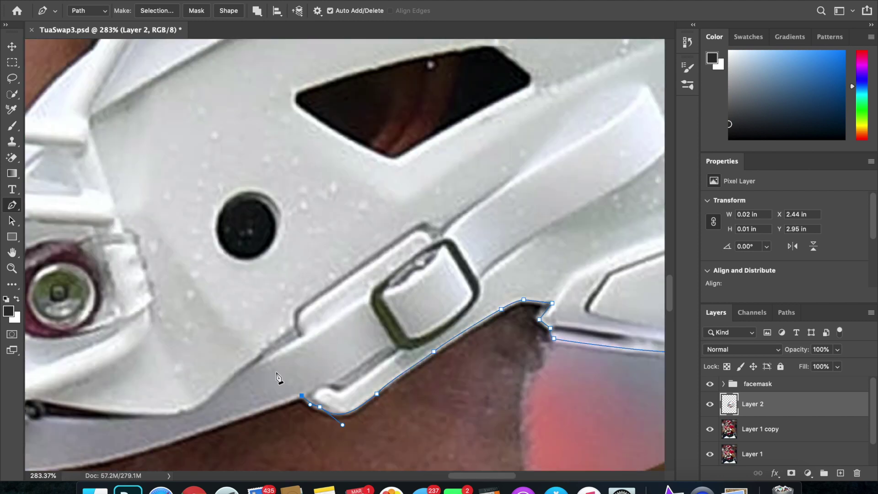
Continue the path across the chin strap and up the helmet's front edge, behind the lower facemask clip
left_click_drag(171, 415, 299, 368)
left_click_drag(235, 364, 187, 357)
left_click(273, 318)
left_click(296, 276)
left_click(294, 238)
left_click(269, 164)
left_click_drag(230, 87, 246, 305)
left_click(246, 299)
Trace the path up behind the upper facemask clip and around its corner to the brow edge
left_click(308, 188)
left_click(324, 171)
left_click(420, 128)
left_click_drag(446, 98, 446, 76)
left_click(446, 71)
scroll(437, 143, "up", 5)
left_click_drag(430, 141, 418, 123)
key("super+z")
left_click_drag(431, 164, 416, 125)
scroll(416, 126, "up", 2)
left_click_drag(356, 145, 335, 146)
Run the path along the brow above the facemask and close it around the orange front bumper
left_click(197, 152)
scroll(267, 151, "left", 10)
left_click(249, 146)
left_click_drag(73, 123, 59, 123)
scroll(74, 123, "up", 5)
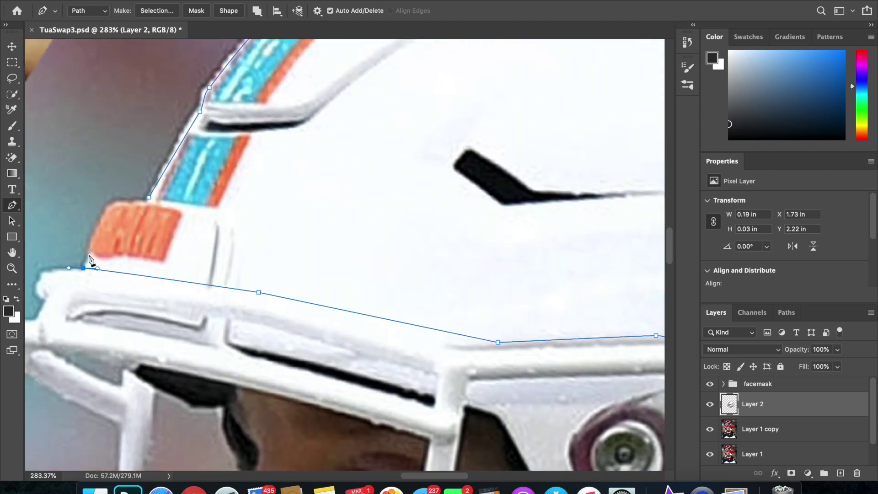
left_click(90, 254)
left_click_drag(99, 227, 106, 214)
left_click_drag(130, 201, 145, 201)
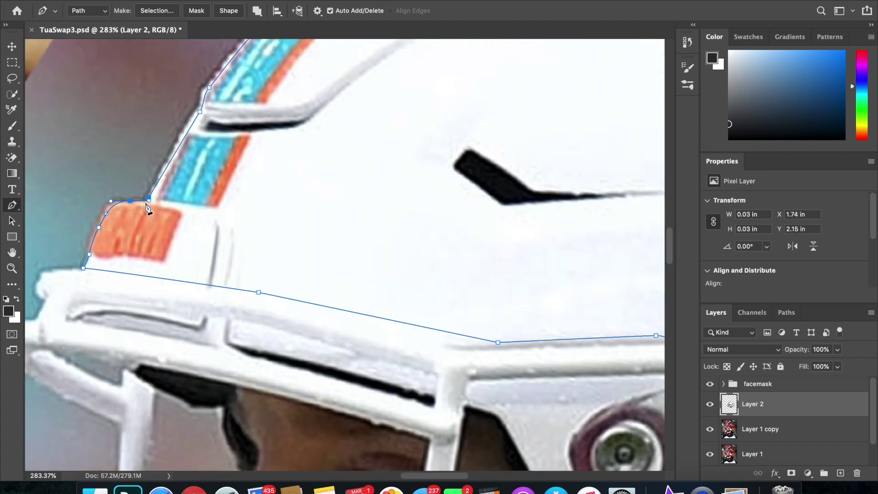
Turn the path into a selection with 0 px feather, copy the Dolphins shell to a new layer and place it over the crimson helmet
key("super+0")
right_click(352, 233)
left_click(398, 295)
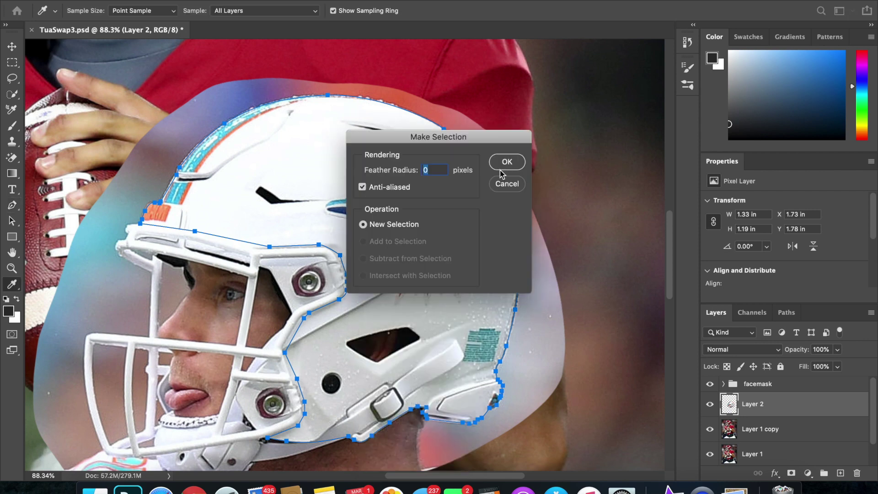
left_click(506, 163)
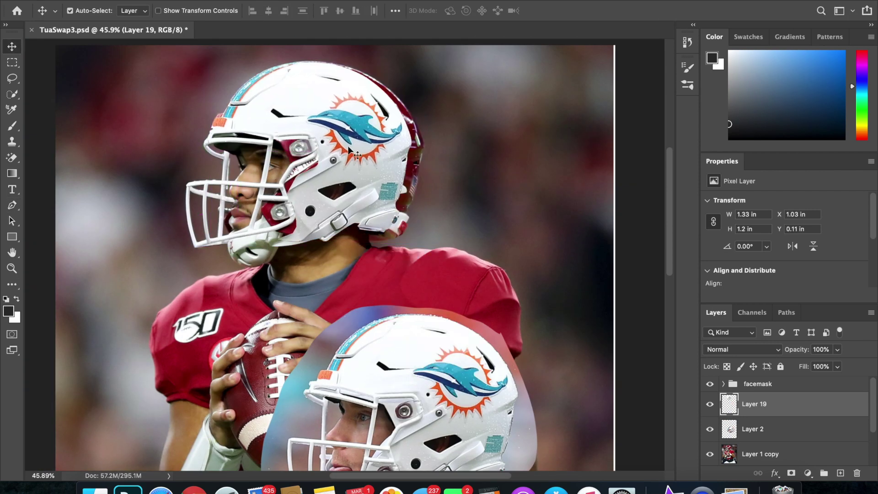
left_click_drag(350, 145, 354, 138)
Enlarge the Dolphins shell on Layer 19 slightly and warp it to fit the crimson helmet's outline, back edge and lower rim
key("super+t")
left_click_drag(415, 238, 423, 246)
right_click(350, 207)
left_click(377, 291)
left_click_drag(315, 192, 368, 225)
left_click_drag(347, 80, 347, 87)
left_click_drag(402, 139, 405, 144)
left_click_drag(303, 177, 304, 173)
left_click_drag(295, 226, 339, 213)
left_click_drag(240, 112, 239, 114)
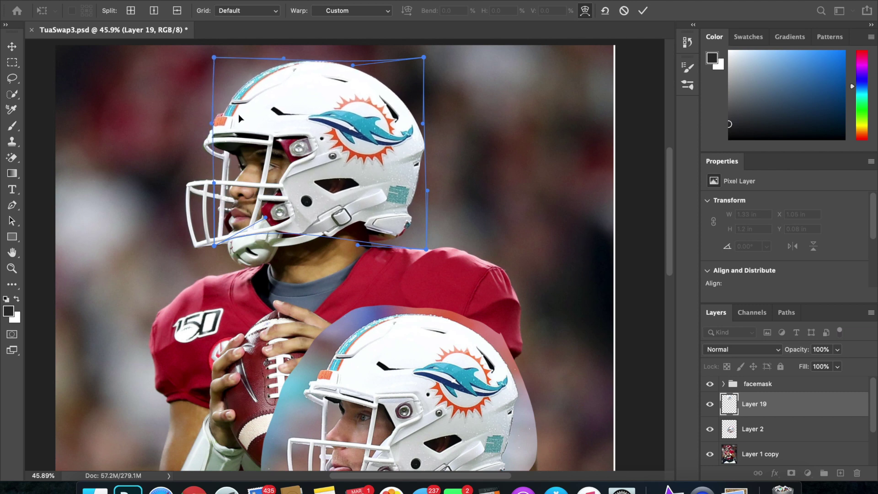
key("Return")
Trace a closed path with the Pen tool around the upper facemask clip on the Layer 2 helmet photo
scroll(382, 120, "down", 3)
left_click(411, 261, "super")
scroll(399, 353, "up", 10)
key("p")
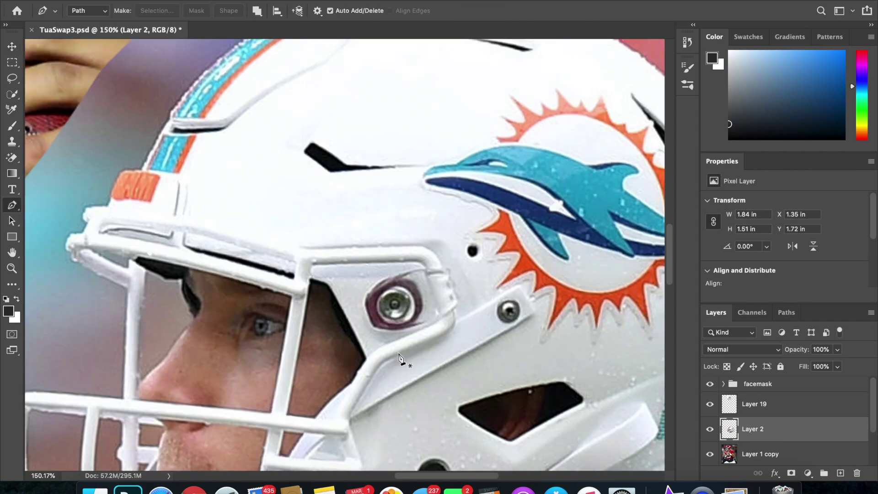
left_click(331, 288)
left_click(367, 359)
left_click(373, 363)
left_click(409, 343)
left_click(447, 324)
left_click(450, 315)
left_click(432, 267)
left_click(422, 252)
left_click(395, 250)
left_click(320, 253)
left_click(306, 259)
left_click(306, 275)
left_click(324, 280)
left_click(331, 288)
Turn the path into a selection and copy the upper clip to a new layer
right_click(376, 312)
left_click(406, 370)
left_click(506, 161)
scroll(480, 249, "down", 6)
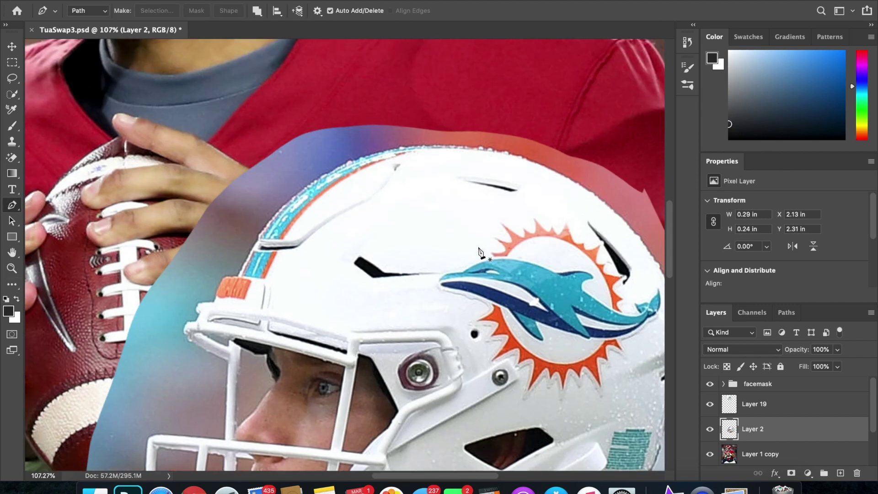
key("v")
key("super+j")
Move the copied white clip onto the crimson upper facemask clip and nudge it into alignment
scroll(479, 248, "up", 2)
left_click_drag(434, 333, 351, 111)
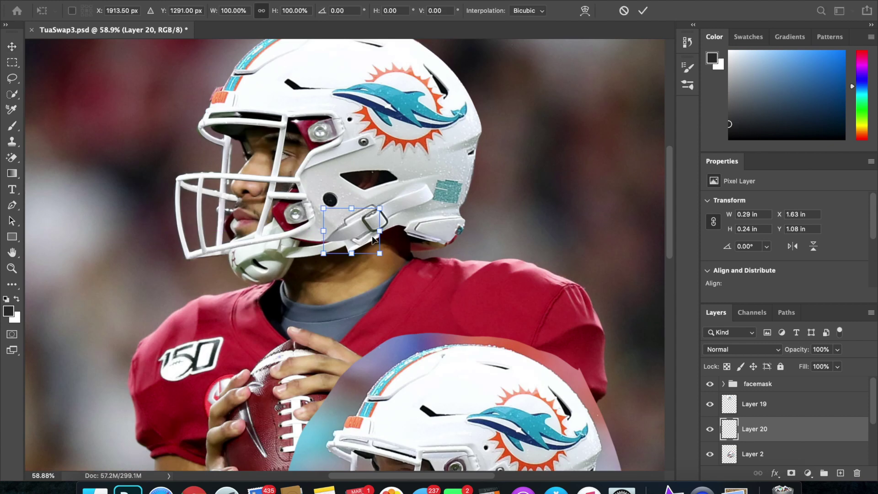
left_click_drag(329, 215, 304, 167)
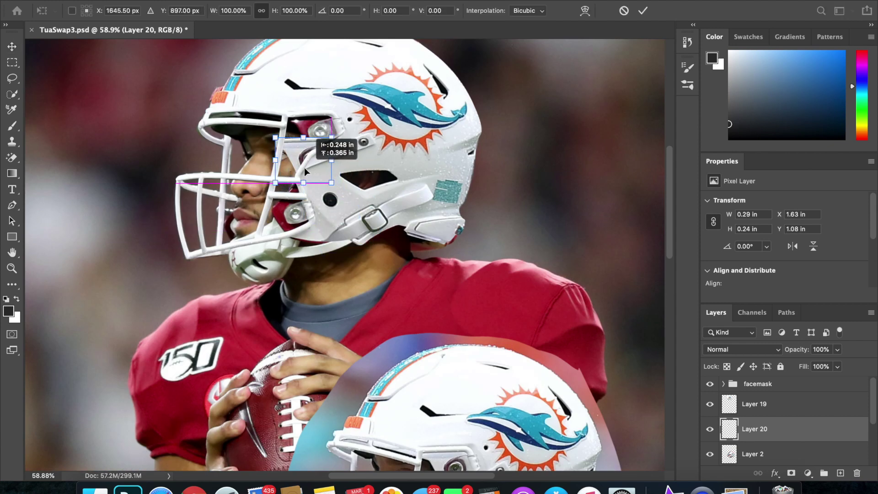
key("Return")
scroll(393, 180, "up", 2)
key("Right")
key("Right")
key("Right")
key("Right")
key("Right")
key("Right")
key("Right")
key("Right")
key("Down")
key("Down")
key("Down")
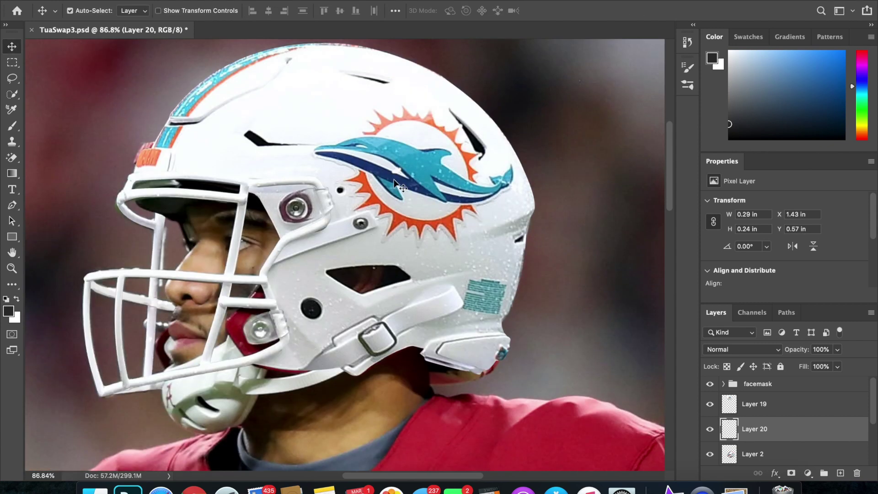
Warp the upper clip piece slightly so it fits inside the facemask bars
key("super+t")
right_click(287, 213)
left_click(304, 300)
left_click_drag(250, 191, 253, 190)
left_click_drag(310, 201, 313, 204)
key("Return")
Trace a closed path around the lower facemask clip on the Layer 2 helmet photo
scroll(441, 298, "down", 5)
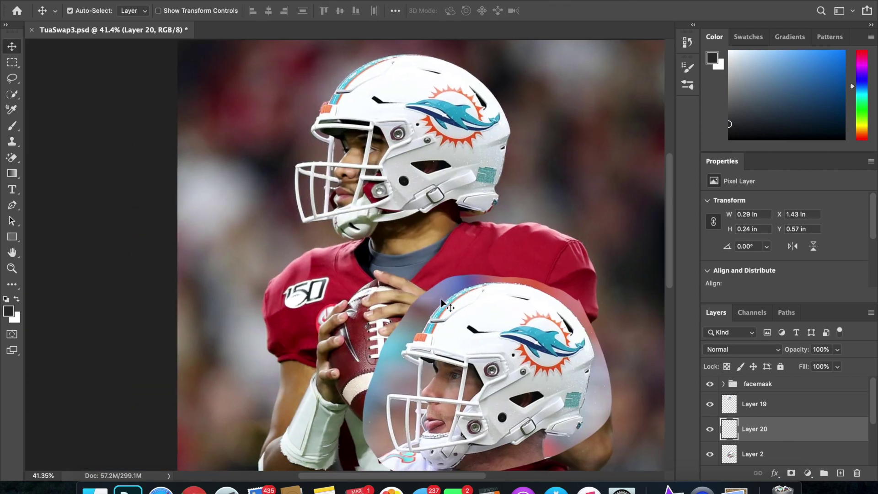
left_click(477, 368)
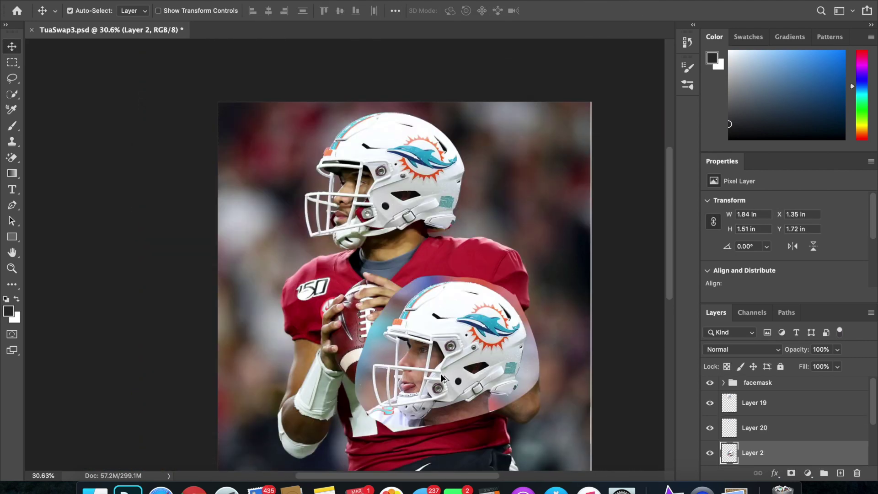
scroll(441, 376, "up", 8)
scroll(441, 375, "up", 10)
scroll(440, 374, "down", 10)
key("p")
left_click(499, 273)
left_click(464, 311)
left_click(446, 332)
left_click(433, 355)
left_click(448, 391)
left_click(470, 417)
left_click(494, 419)
left_click(534, 406)
left_click(552, 385)
left_click(546, 350)
left_click(529, 313)
left_click(518, 274)
Turn the lower clip's path into a selection and copy it to a new layer
right_click(501, 346)
left_click(537, 397)
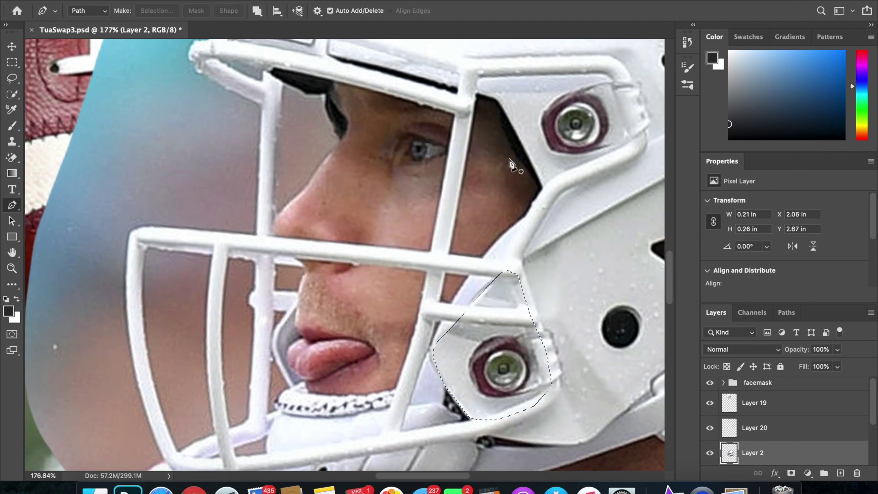
left_click(506, 163)
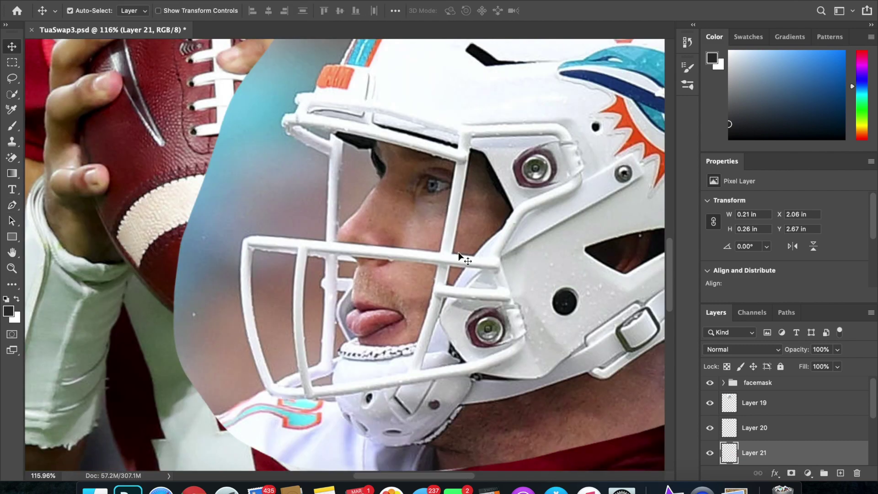
Move the copied lower clip over the crimson lower facemask clip with Free Transform
key("ctrl+t")
left_click_drag(494, 462, 369, 117)
scroll(370, 130, "up", 7)
left_click_drag(392, 444, 365, 202)
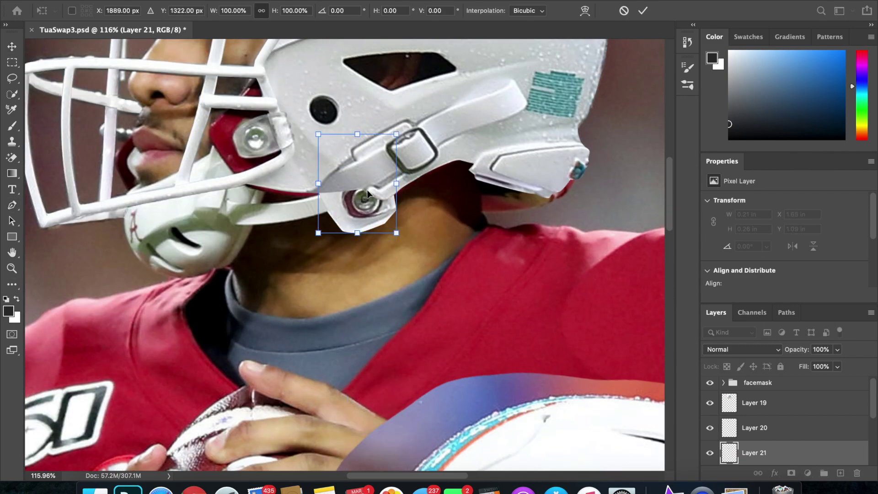
scroll(365, 203, "up", 4)
left_click_drag(367, 362, 264, 311)
left_click_drag(351, 277, 351, 272)
Reshape the lower clip piece's edges slightly to cover the crimson clip beneath it
right_click(281, 297)
left_click(302, 326)
left_click_drag(257, 339, 253, 336)
left_click_drag(241, 308, 239, 300)
left_click_drag(261, 270, 264, 268)
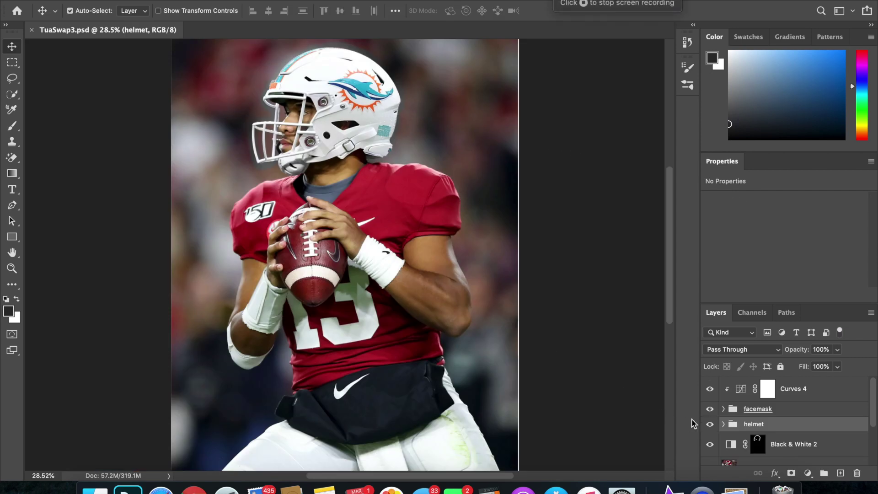
Compare the photo with the helmet and facemask groups hidden and shown
left_click(710, 424)
left_click(710, 425)
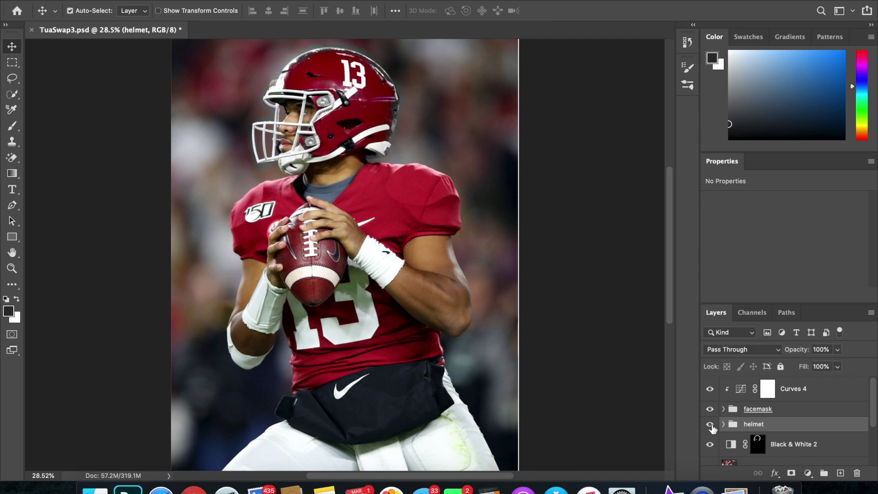
left_click(709, 410)
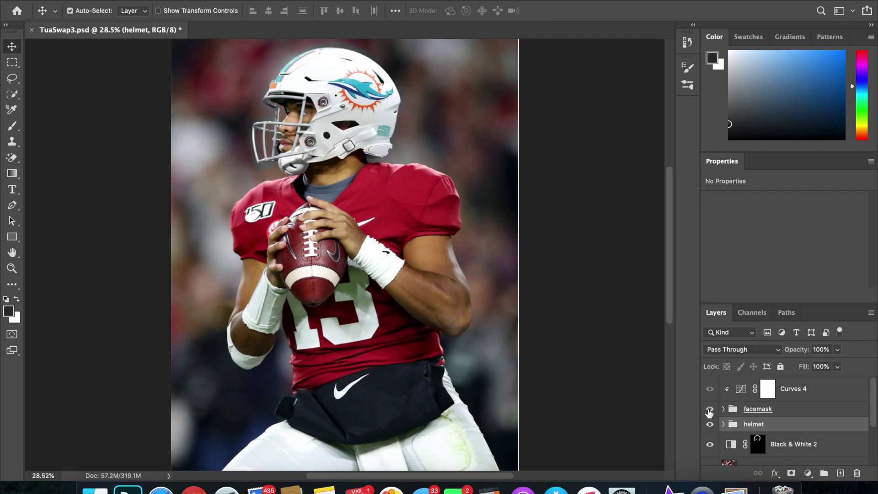
left_click(710, 409)
left_click(710, 425)
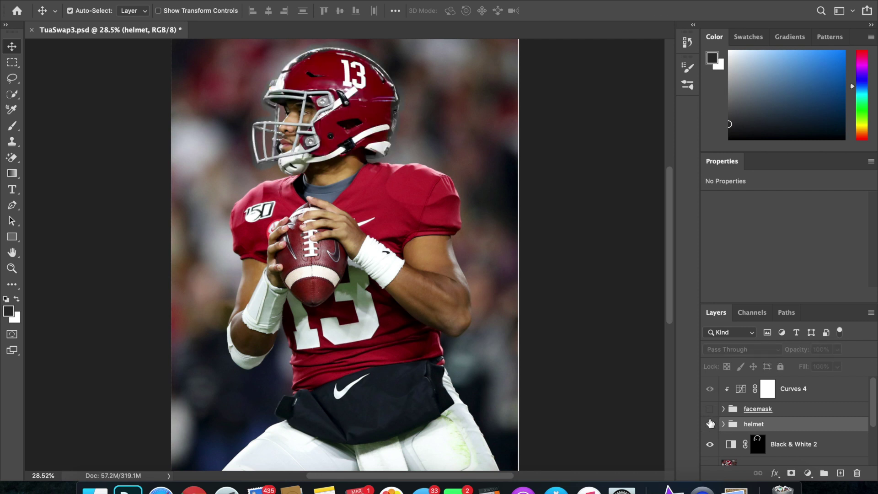
left_click(710, 419)
left_click(710, 424)
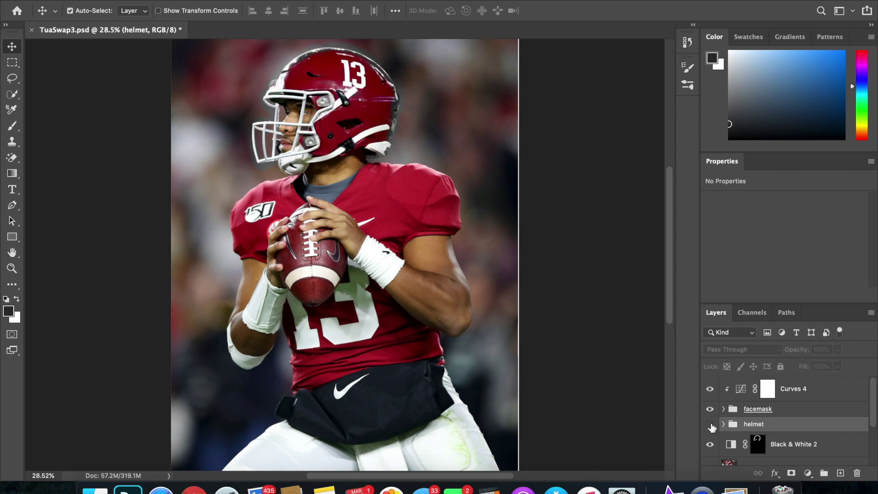
Examine the helmet's lower back edge and chin area with the Black & White 2 adjustment hidden and shown
scroll(711, 425, "down", 1)
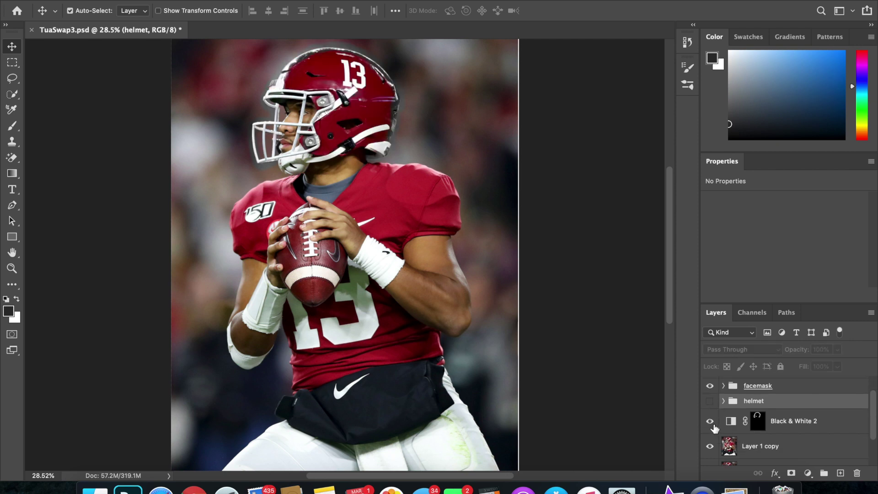
left_click(710, 421)
left_click(710, 402)
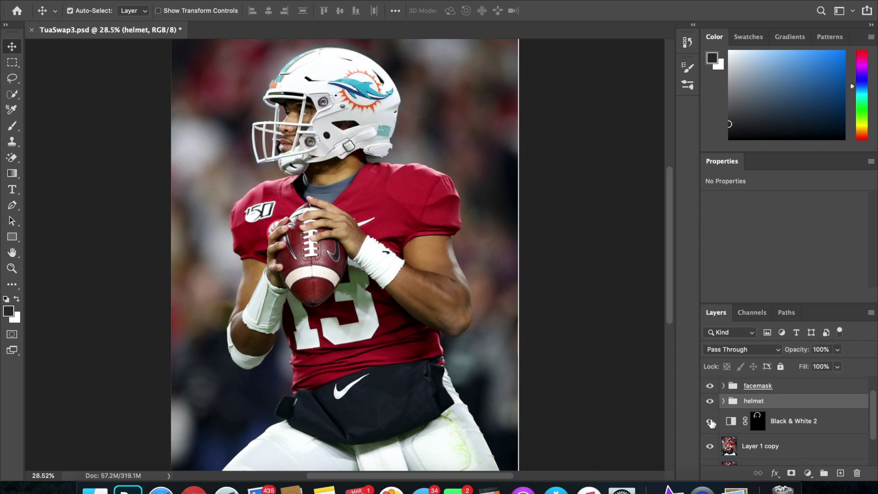
scroll(441, 231, "up", 10)
scroll(441, 231, "up", 9)
scroll(441, 231, "left", 5)
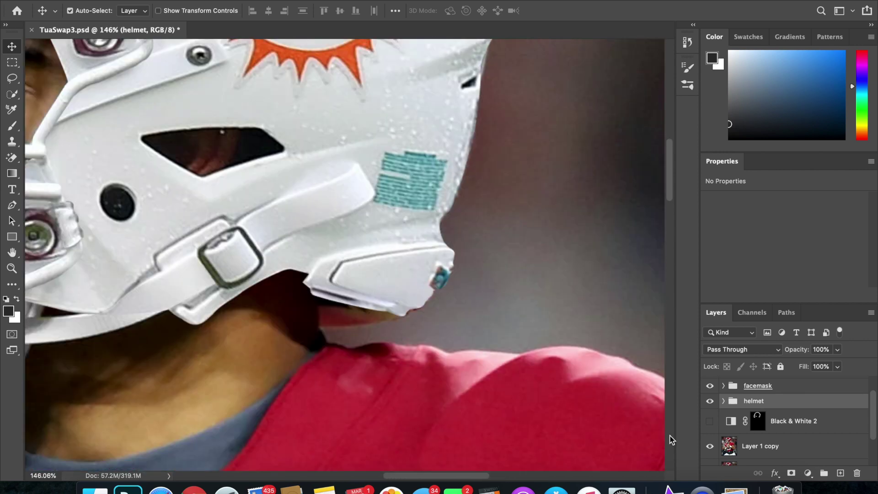
left_click(710, 429)
scroll(413, 349, "left", 6)
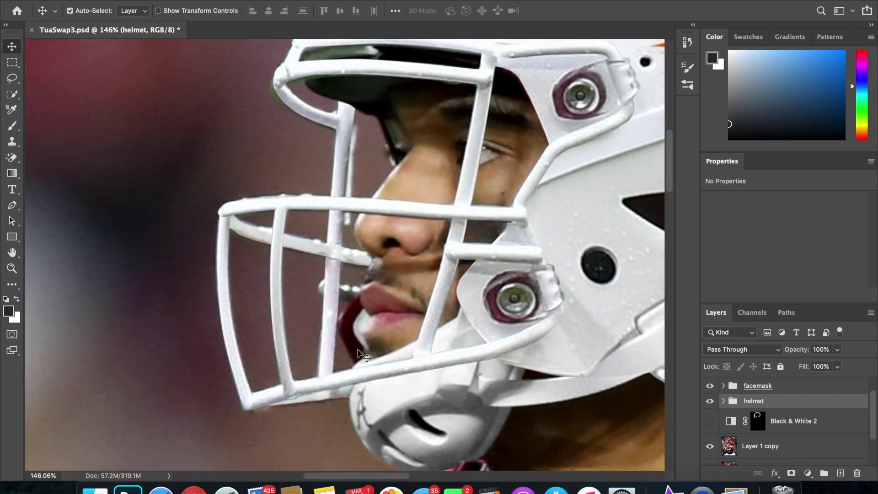
left_click(710, 421)
scroll(476, 408, "down", 5)
scroll(476, 408, "right", 5)
key("super+0")
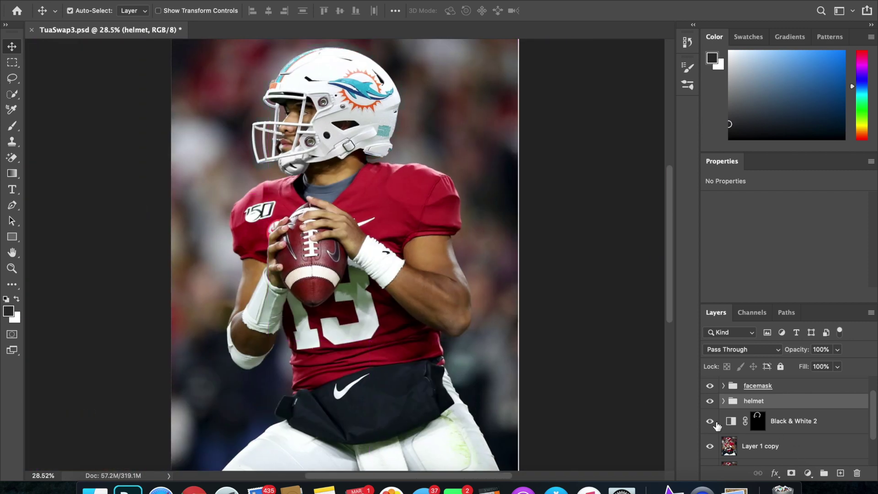
Try to select the whole crimson jersey on Layer 1 copy with the Quick Selection tool
left_click(394, 210)
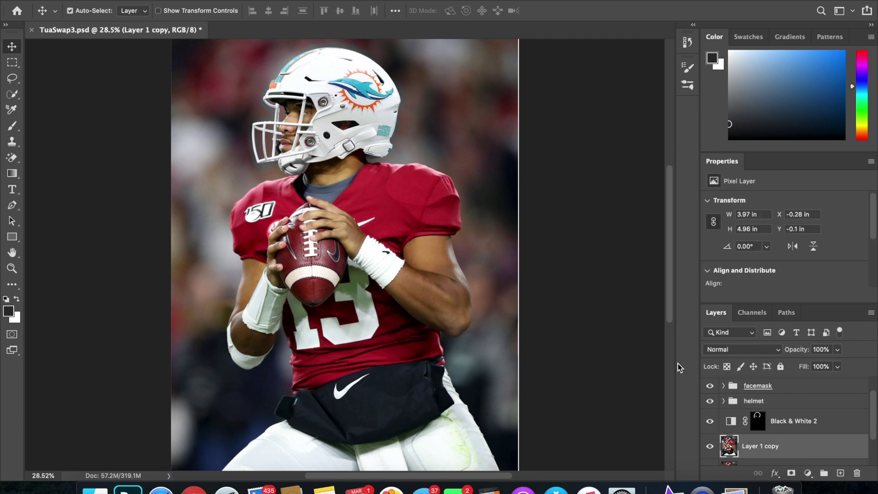
key("w")
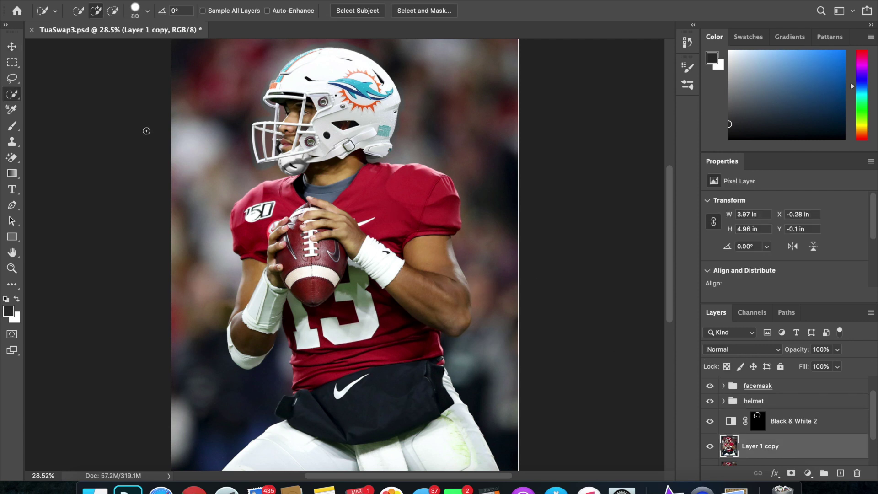
left_click_drag(401, 211, 400, 205)
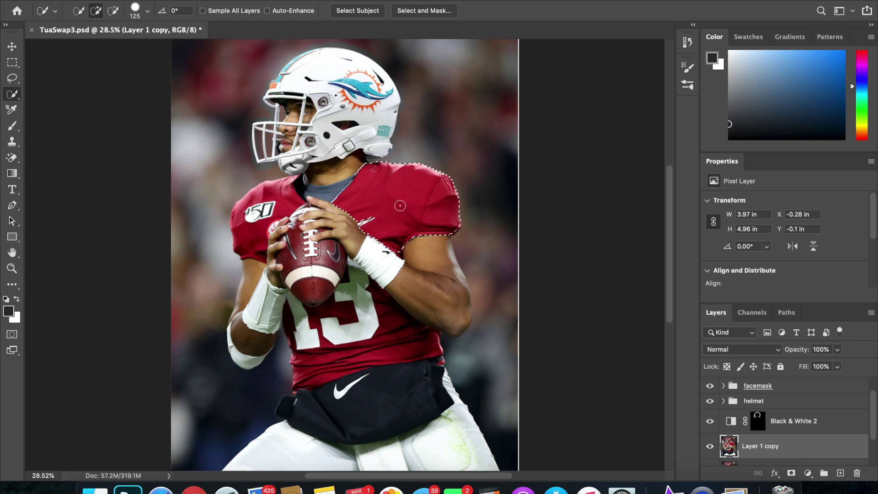
mouse_move(258, 211)
left_mouse_down()
mouse_move(266, 197)
mouse_move(256, 237)
left_mouse_up()
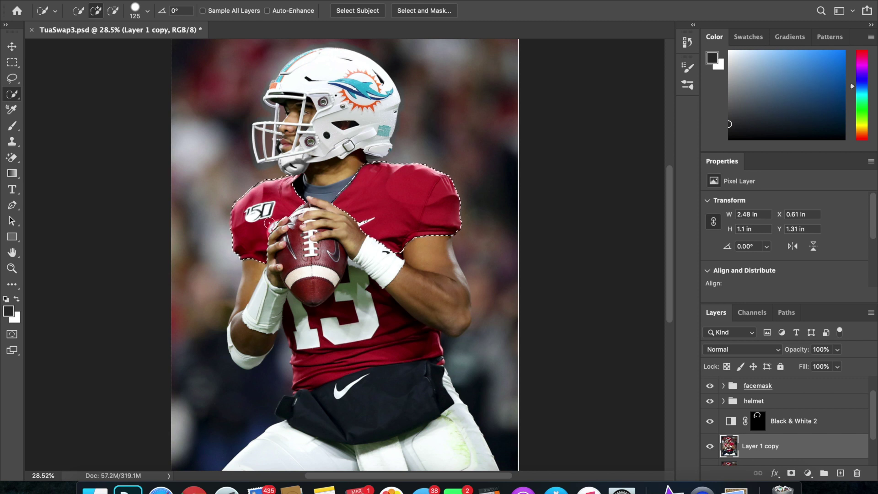
mouse_move(406, 291)
left_mouse_down()
mouse_move(375, 315)
mouse_move(355, 280)
left_mouse_up()
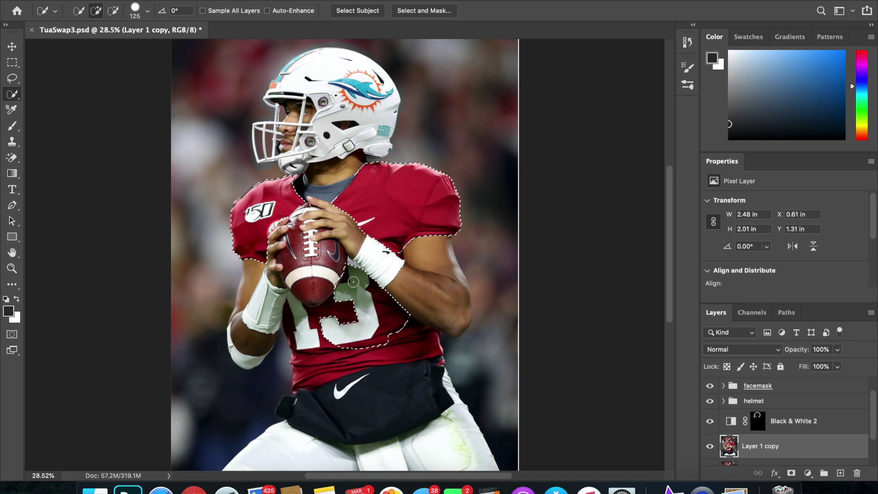
mouse_move(329, 318)
left_mouse_down()
mouse_move(295, 309)
mouse_move(307, 344)
left_mouse_up()
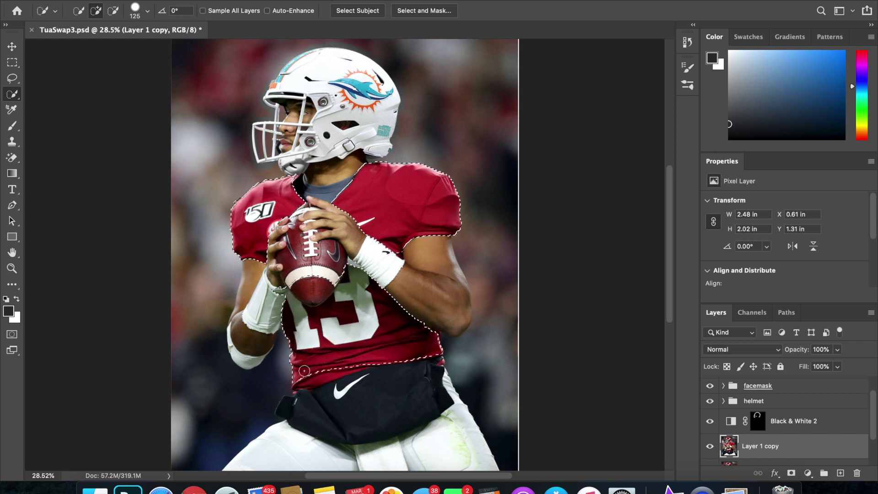
key("super+d")
key("v")
Rename Layer 1 as "original" and Layer 1 copy as "original copy"
scroll(755, 446, "down", 2)
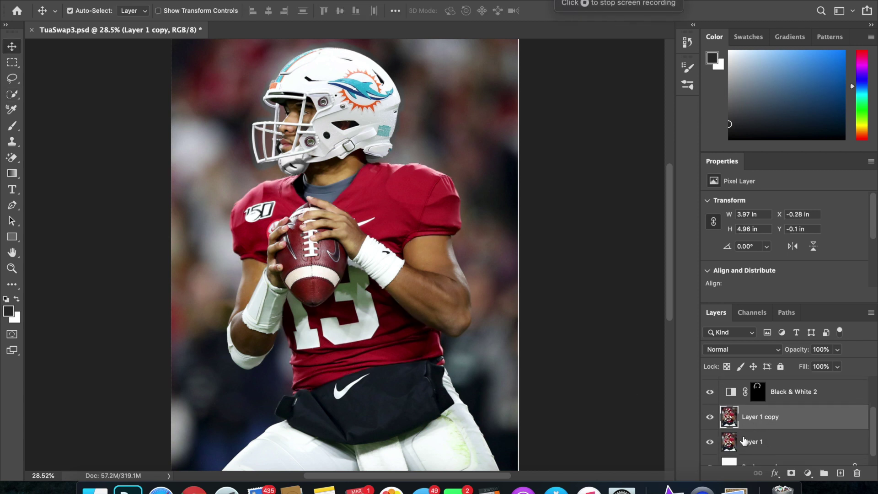
double_click(753, 443)
type("ori")
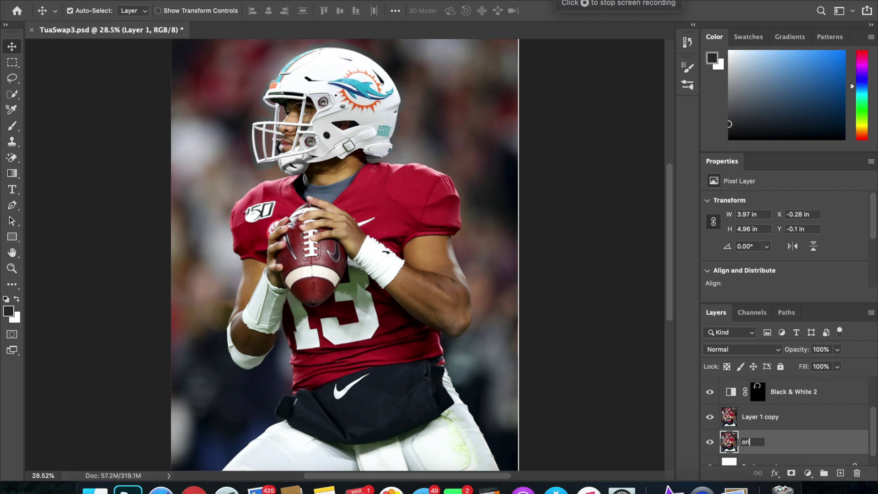
type("ginal")
key("Return")
double_click(770, 417)
type("op")
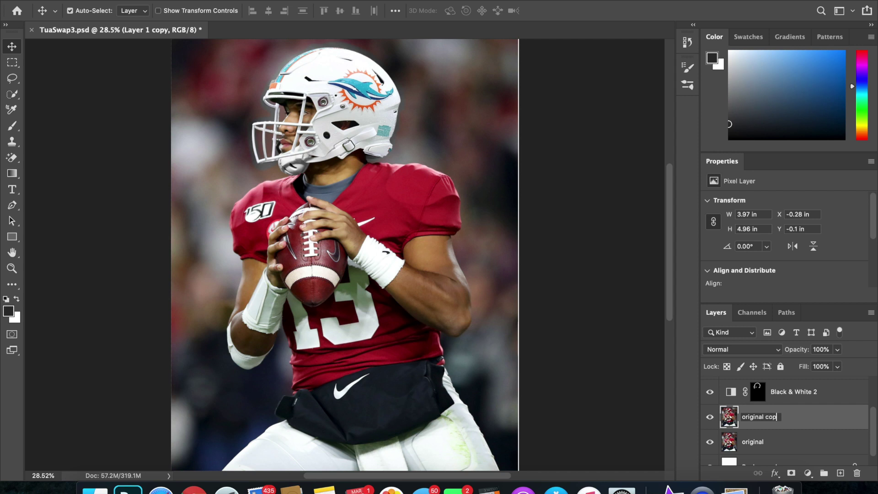
type("riginal copy")
key("Return")
Move the Black & White 2 adjustment into the bottom of the helmet group and collapse the group
scroll(786, 414, "up", 2)
left_click(733, 414)
left_click(723, 412)
scroll(754, 452, "down", 4)
scroll(754, 451, "up", 3)
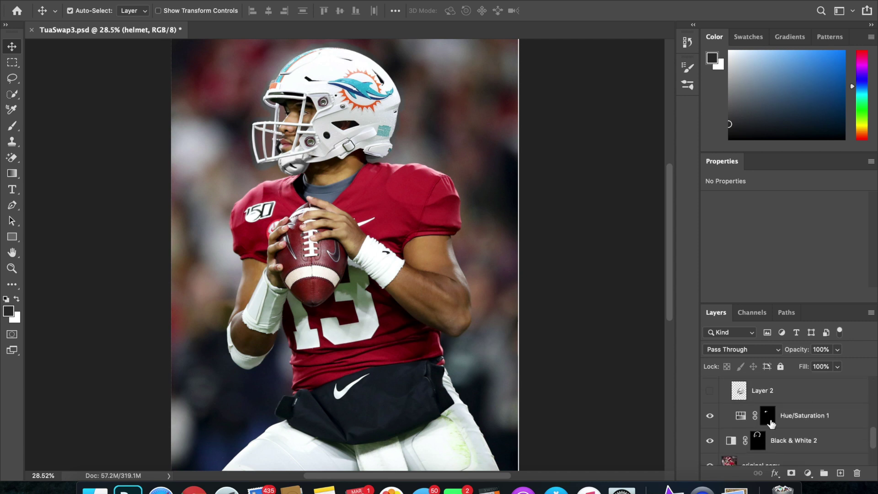
left_click_drag(795, 450, 793, 438)
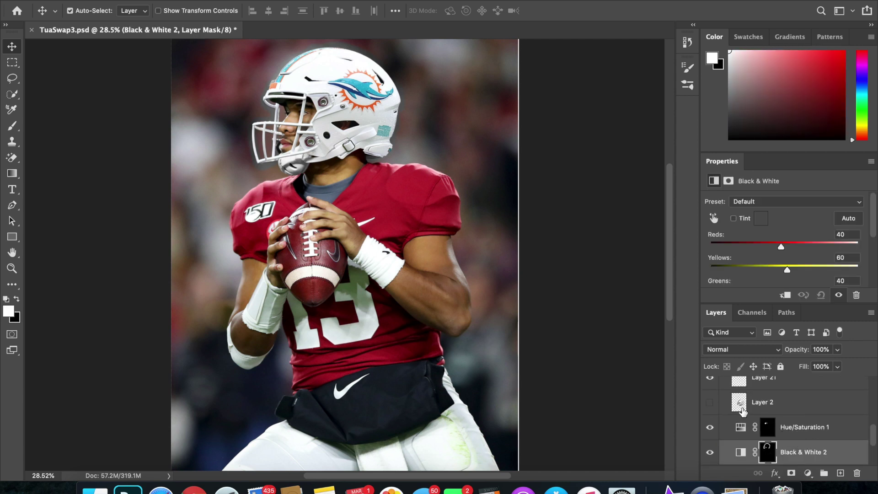
scroll(744, 412, "up", 3)
left_click(723, 391)
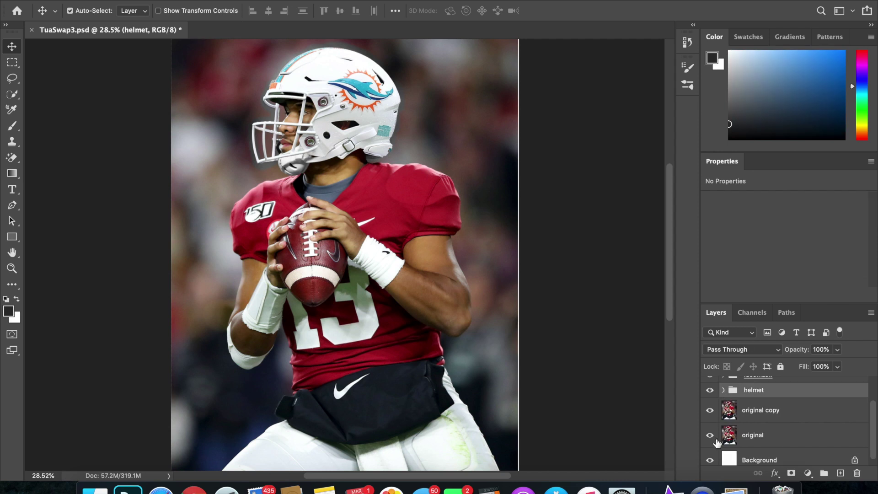
Make the original copy layer active and switch to the Pen tool in Path mode
left_click(791, 409)
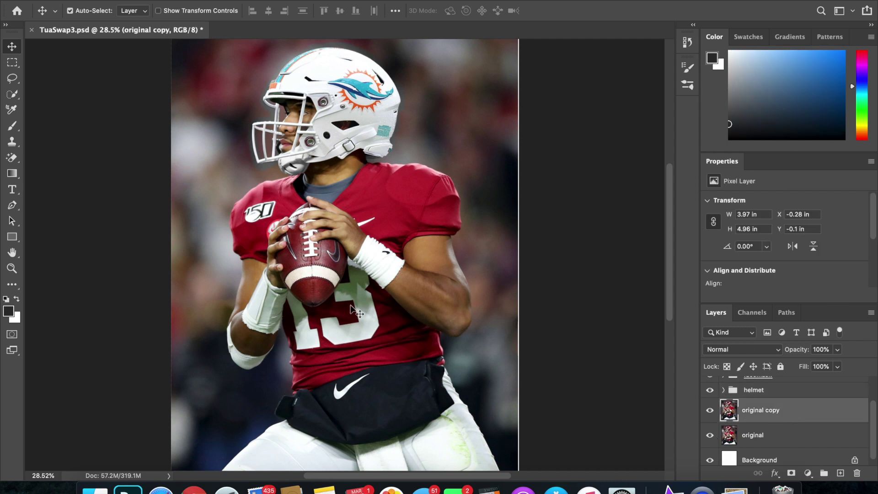
key("p")
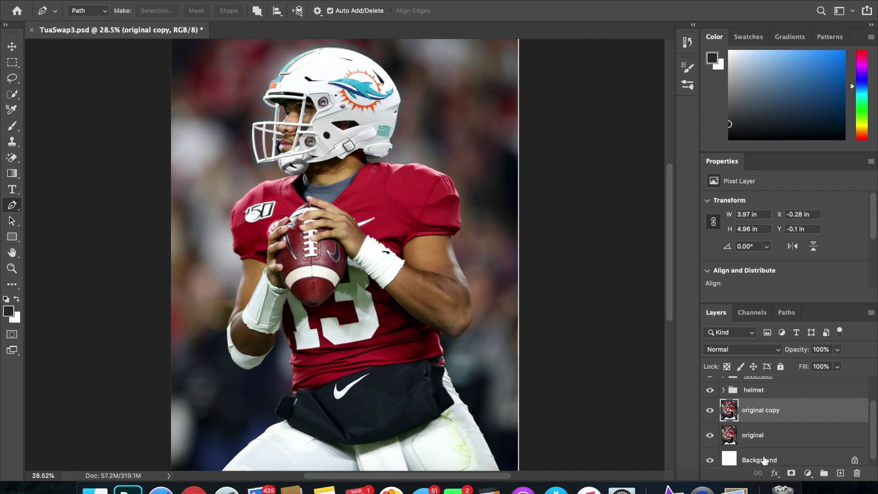
Try a Hue/Saturation adjustment with hue +11 above the original copy layer and delete it
left_click(804, 472)
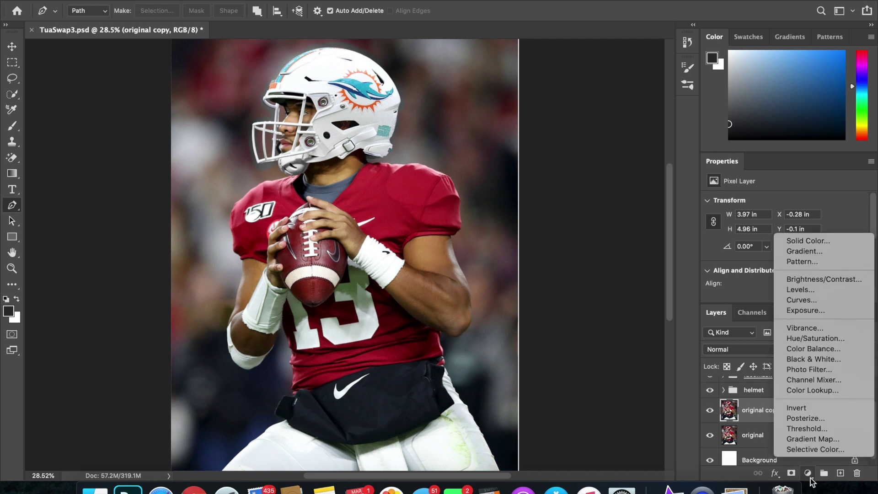
left_click(816, 339)
mouse_move(786, 247)
left_mouse_down()
mouse_move(818, 247)
mouse_move(782, 244)
mouse_move(792, 249)
left_mouse_up()
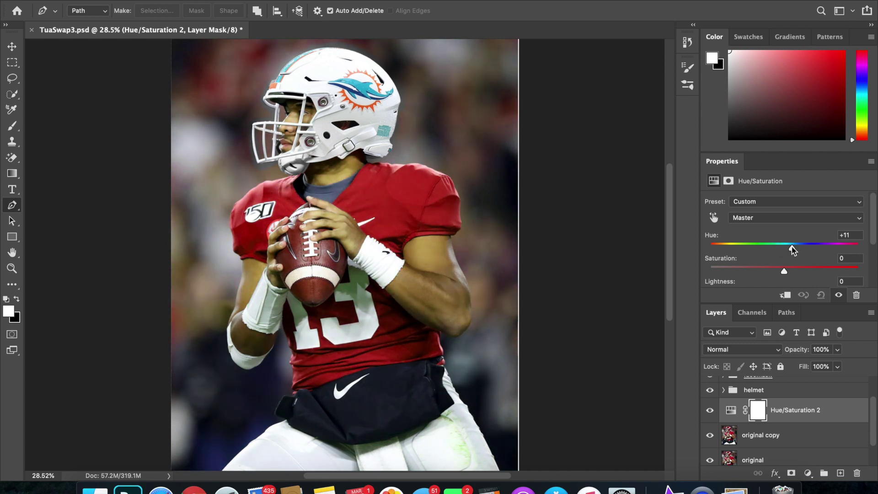
key("BackSpace")
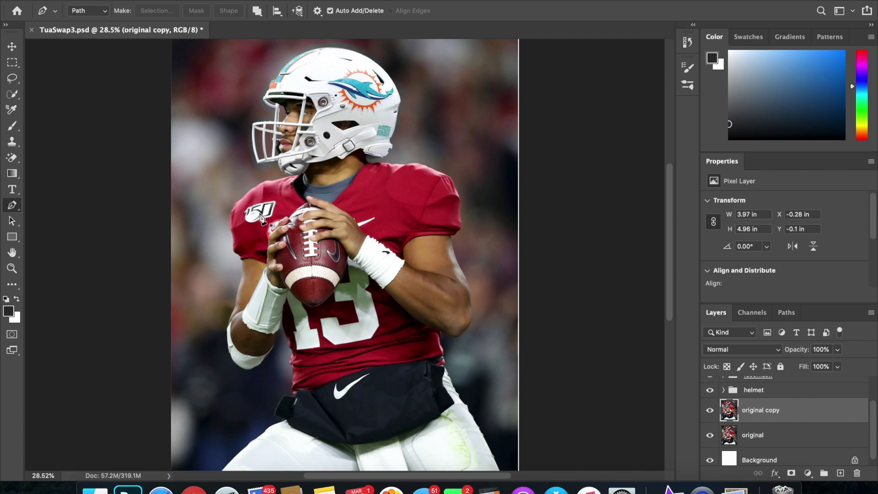
Trace a Pen path from the collar along the top of the 150-patch shoulder and down the sleeve's outer edge
scroll(260, 218, "up", 10)
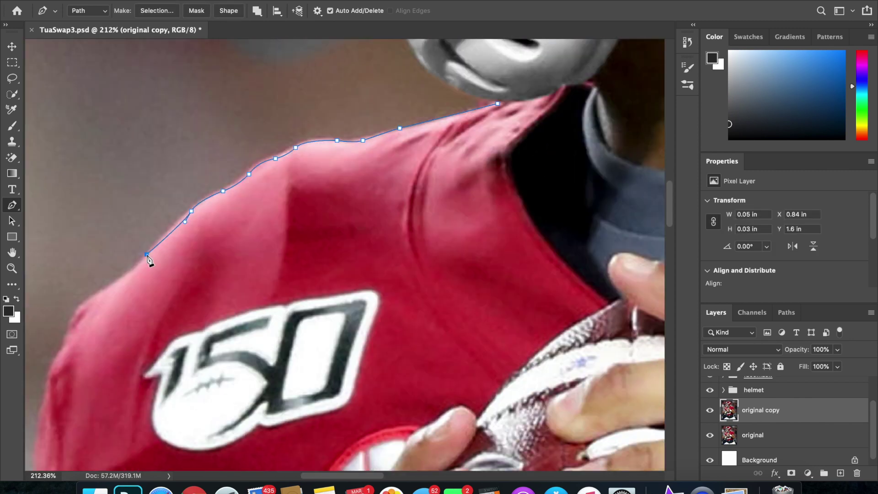
left_click(130, 273)
left_click(92, 296)
left_click(78, 313)
left_click(66, 336)
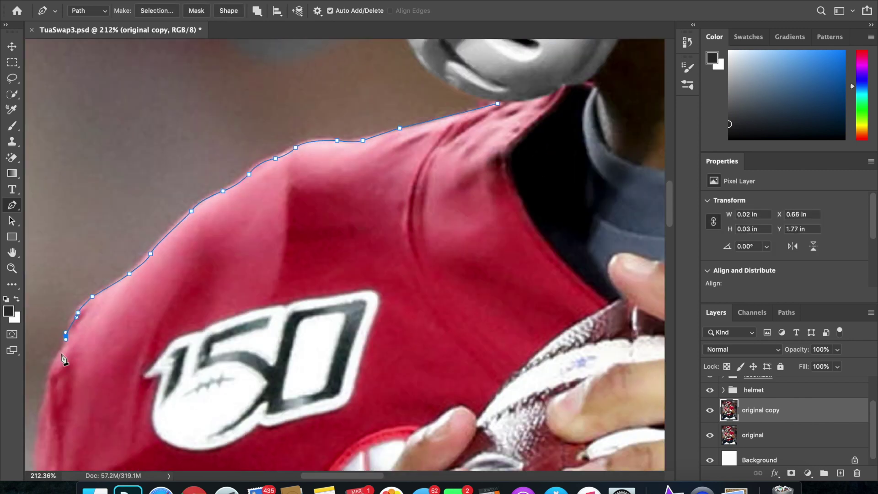
left_click(62, 355)
scroll(62, 389, "down", 3)
scroll(122, 412, "down", 5)
Continue the path around the 150-patch sleeve's hem and up the jersey edge toward the throwing hand
left_click(161, 381)
left_click(206, 429)
left_click(251, 421)
scroll(301, 427, "up", 3)
left_click(358, 441)
left_click(392, 448)
left_click(397, 353)
left_click(398, 268)
Continue the patch-side path along the jersey edge bordering the fingers and football
scroll(407, 266, "up", 1)
left_click(411, 200)
left_click(463, 107)
scroll(532, 60, "up", 5)
left_click(366, 138)
left_click(425, 101)
left_click(450, 123)
left_click(490, 118)
Finish the patch-side outline from the football up along the collar opening
scroll(480, 137, "up", 5)
left_click(392, 196)
left_click(342, 116)
scroll(343, 74, "up", 3)
left_click_drag(298, 280, 292, 302)
left_click(321, 155)
left_click(359, 111)
left_click(255, 127)
right_click(225, 219)
Trace a path up the opposite side of the collar and across the top of that shoulder
scroll(320, 228, "up", 5)
left_click(151, 331)
left_click(307, 197)
left_click(342, 155)
left_click(381, 120)
left_click(425, 123)
left_click(525, 119)
scroll(533, 126, "right", 5)
left_click(498, 211)
left_click(576, 201)
left_click(549, 237)
left_click(570, 280)
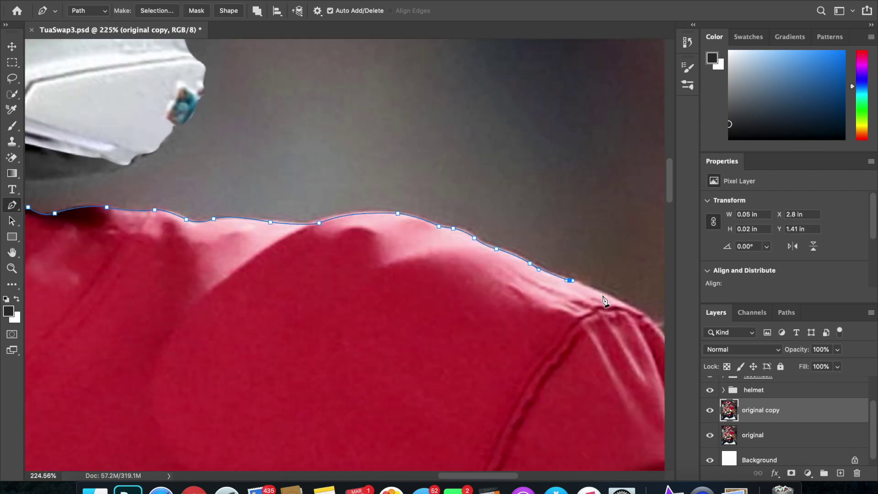
Continue the path over the shoulder seam and down the outer edge of the sleeve to its lower corner
scroll(603, 299, "right", 5)
left_click(414, 232)
left_click(466, 302)
left_click(484, 355)
left_click(503, 394)
left_click(520, 432)
scroll(521, 411, "down", 5)
left_click(518, 234)
scroll(525, 430, "up", 5)
left_click(494, 410)
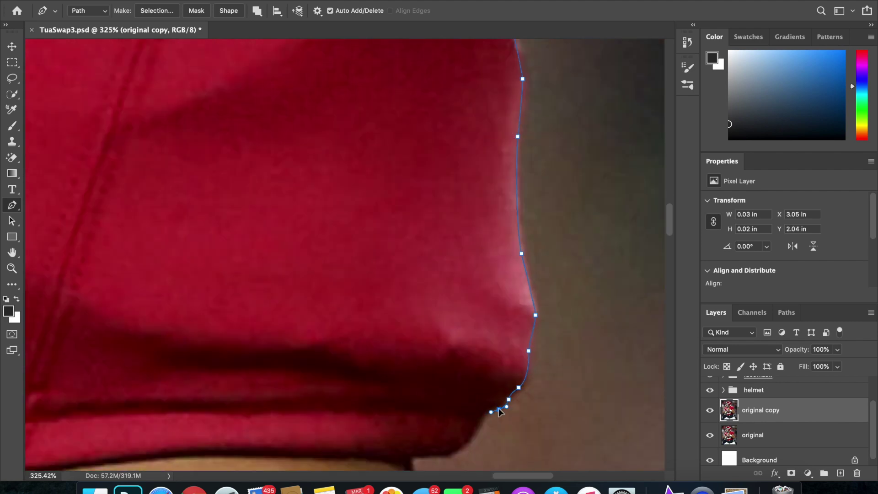
Trace the sleeve's hem above the bare arm to the white wristband
left_click(430, 451)
left_click(256, 439)
scroll(344, 466, "down", 5)
left_click(251, 435)
scroll(251, 453, "up", 5)
left_click(258, 408)
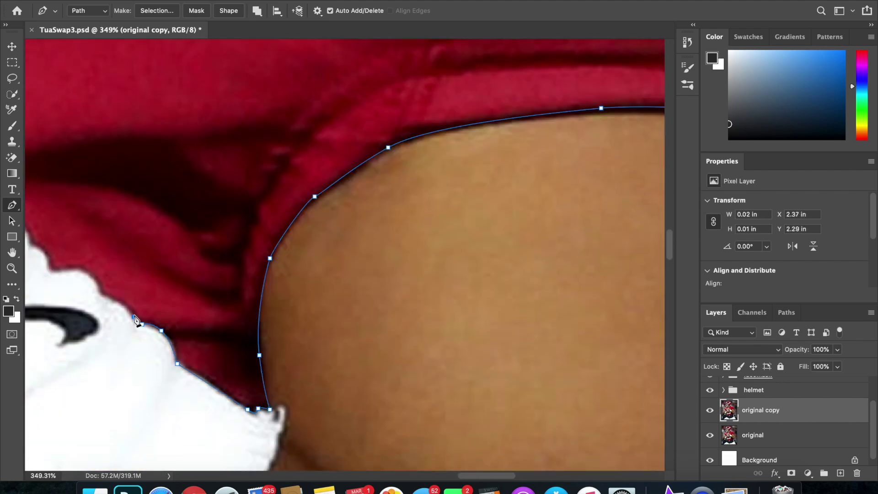
Trace the jersey edge along the ragged top of the white wristband, replacing one misplaced anchor point
left_click(110, 300)
scroll(103, 293, "left", 5)
left_click(122, 303)
left_click(93, 283)
left_click(90, 253)
left_click(60, 268)
scroll(44, 269, "left", 5)
left_click(87, 283)
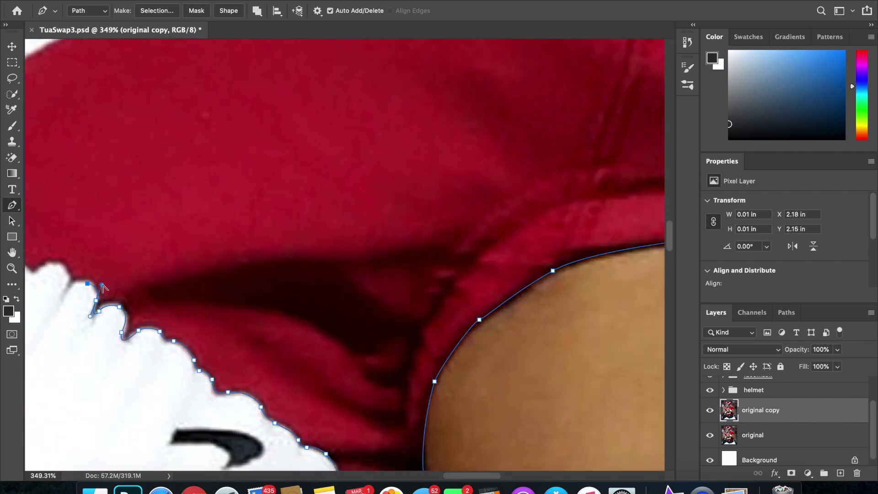
key("super+z")
left_click(90, 283)
left_click(73, 282)
left_click(69, 277)
left_click_drag(52, 262, 42, 262)
Trace the torso's edge beside the number 1 down to the black hand warmer
scroll(41, 263, "left", 5)
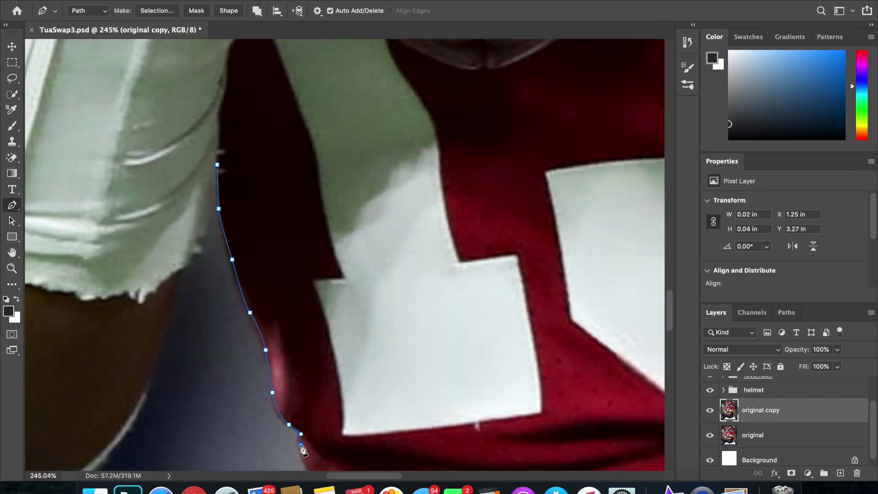
scroll(301, 445, "down", 3)
left_click(283, 450)
scroll(282, 450, "down", 5)
left_click(303, 460)
scroll(304, 460, "down", 7)
left_click(327, 442)
scroll(328, 442, "down", 5)
left_click(376, 306)
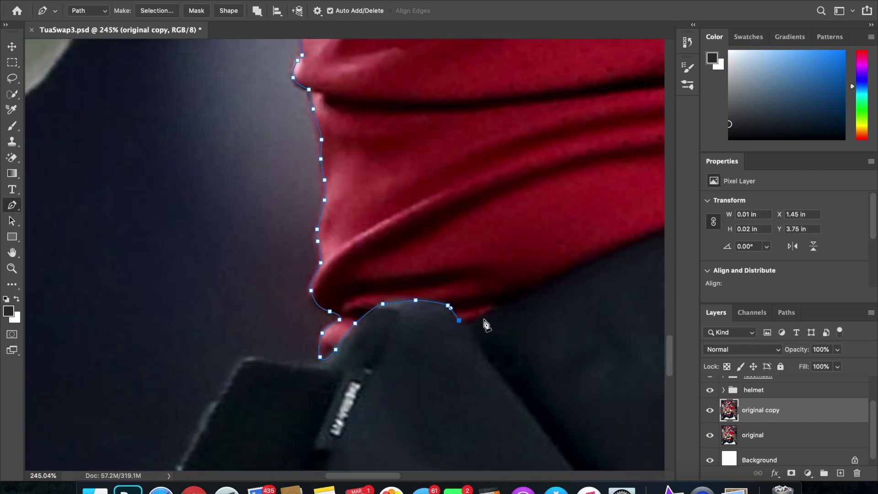
Trace the jersey's bottom hem along the hand warmer and around the small red corner at its far end
left_click(459, 321)
scroll(498, 301, "right", 10)
left_click(541, 245)
scroll(541, 247, "right", 10)
scroll(368, 273, "right", 5)
left_click(399, 278)
left_click(453, 304)
left_click_drag(516, 254, 510, 246)
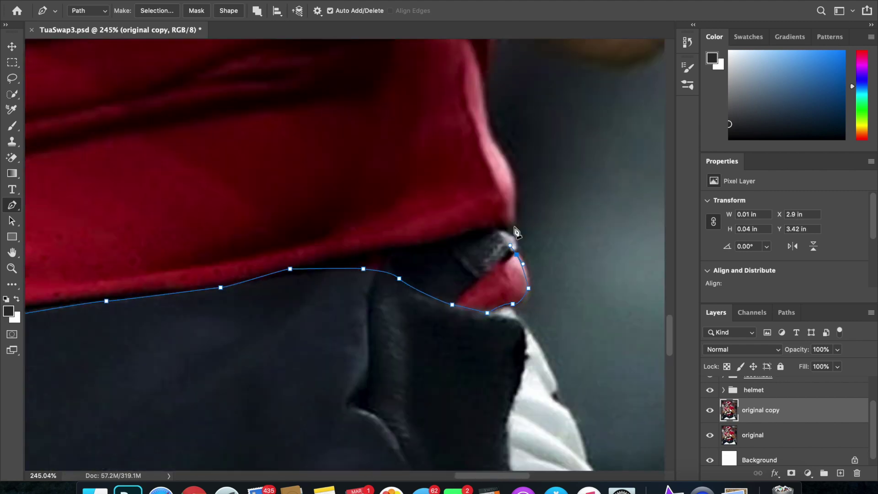
Trace the torso's far edge from the hem up along the forearm to the lower edge of the wristband
scroll(494, 145, "up", 10)
left_click_drag(484, 165, 476, 142)
scroll(448, 141, "up", 10)
left_click_drag(277, 145, 241, 108)
scroll(241, 108, "up", 10)
left_click(268, 214)
scroll(258, 206, "up", 4)
left_click(195, 153)
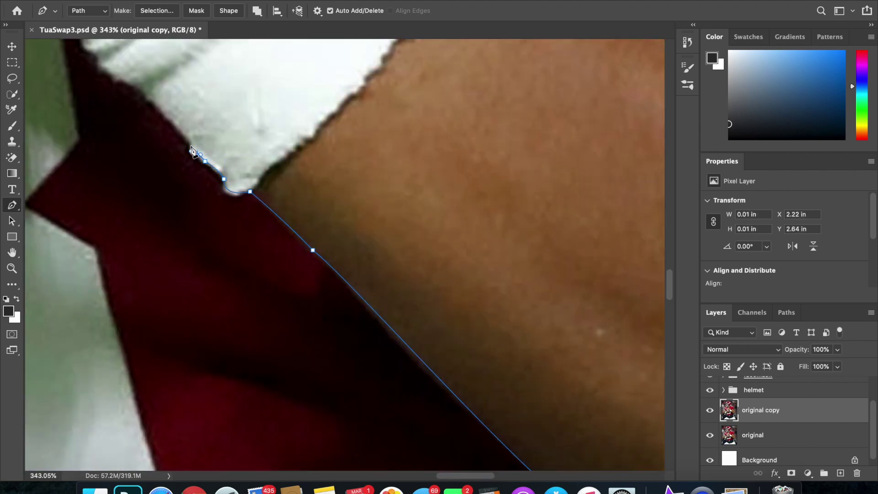
Trace the torso outline closely along the wristband's ragged lower edge up to the hand
left_click_drag(188, 139, 184, 130)
scroll(184, 132, "up", 5)
left_click_drag(128, 123, 126, 115)
scroll(128, 121, "up", 10)
scroll(156, 174, "down", 5)
left_click_drag(149, 183, 150, 175)
scroll(149, 178, "up", 5)
left_click_drag(191, 224, 190, 209)
left_click_drag(167, 179, 170, 167)
left_click_drag(127, 144, 129, 130)
left_click_drag(87, 110, 84, 85)
scroll(87, 105, "up", 10)
left_click_drag(173, 199, 126, 176)
left_click_drag(103, 182, 75, 138)
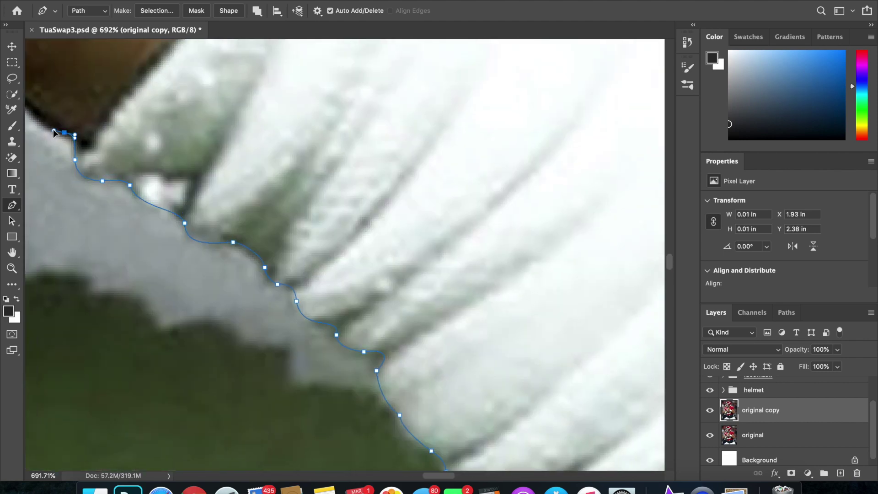
Continue the torso outline from the hand down the football's edge and around its bottom tip
scroll(67, 139, "up", 5)
left_click_drag(64, 82, 59, 68)
scroll(204, 157, "down", 5)
scroll(197, 183, "up", 5)
left_click_drag(122, 372, 110, 389)
scroll(122, 372, "down", 10)
left_click_drag(392, 251, 343, 293)
left_click_drag(179, 372, 108, 390)
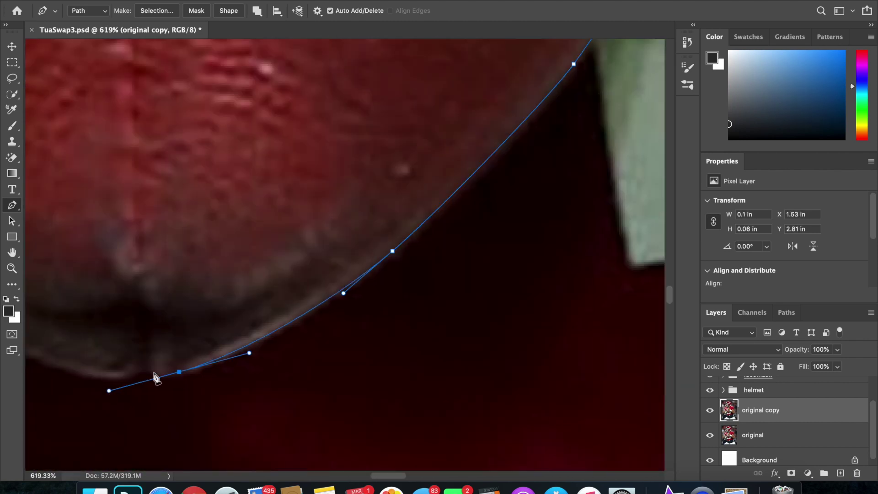
left_click(154, 374)
left_click(84, 376)
Trace the football's other edge and the adjacent arm wrap, closing the torso path at its starting point
scroll(84, 377, "left", 10)
left_click_drag(308, 467, 268, 432)
left_click_drag(76, 256, 55, 215)
scroll(168, 292, "down", 5)
left_click(114, 205)
scroll(118, 231, "up", 5)
left_click(149, 259)
left_click(134, 362)
scroll(122, 379, "down", 5)
left_click(158, 446)
scroll(158, 446, "down", 10)
left_click(171, 372)
scroll(165, 394, "up", 5)
left_click(165, 329)
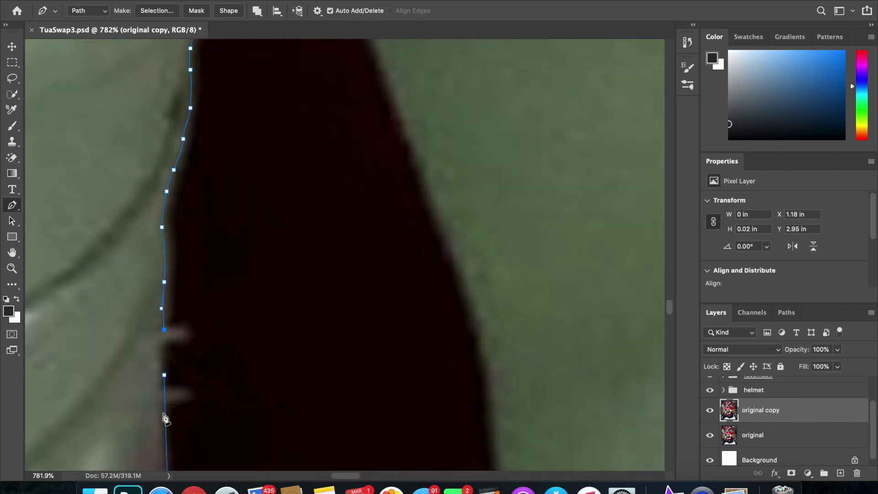
left_click(164, 375)
Convert the jersey paths into a selection and add it as a layer mask on the original copy layer
scroll(164, 375, "down", 10)
right_click(402, 257)
left_click(418, 309)
key("Return")
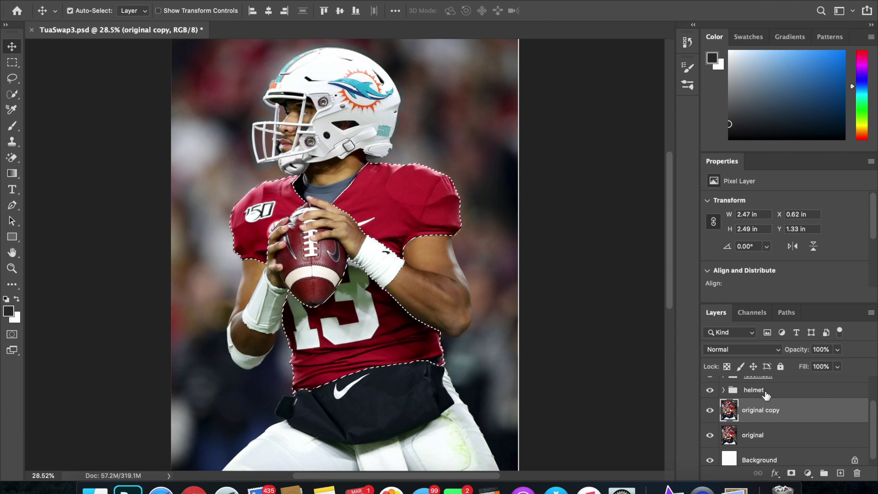
left_click(792, 474)
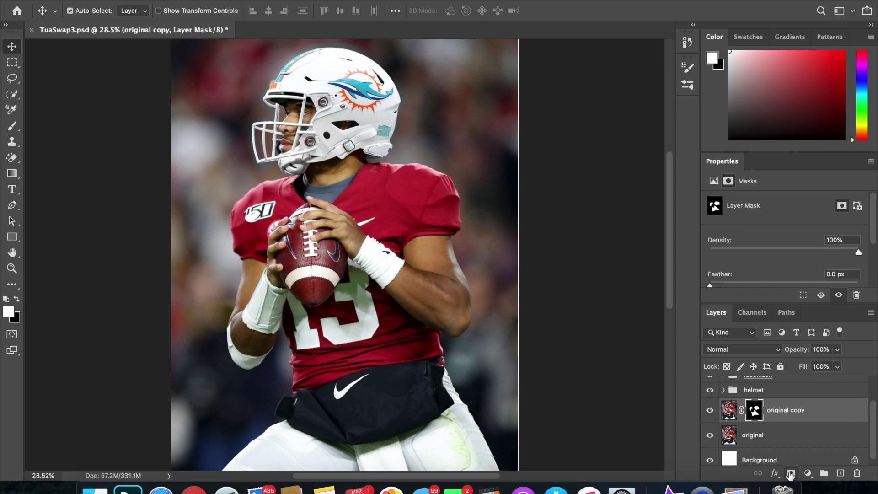
Examine the masked jersey cutout with the original layer hidden and shown, and reselect the original copy layer
left_click(782, 445)
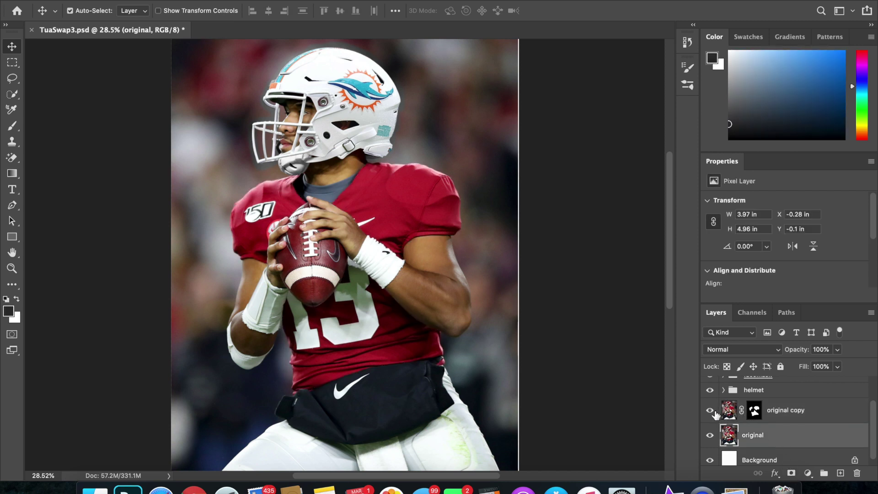
left_click(711, 436)
left_click(710, 435)
left_click(710, 435)
left_click(710, 436)
left_click(710, 435)
left_click(710, 436)
left_click(710, 435)
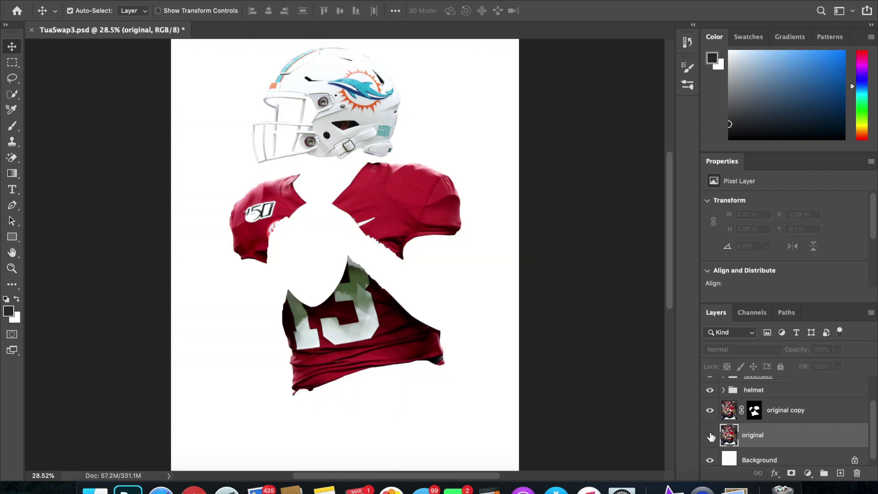
left_click(710, 435)
left_click(807, 417)
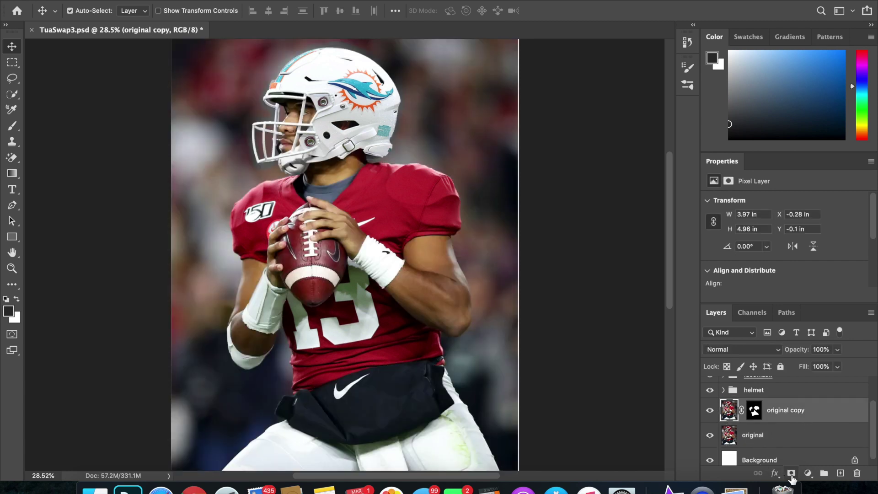
Add a Hue/Saturation adjustment layer above the original copy layer and clip it to the masked jersey
left_click(808, 473)
left_click(818, 339)
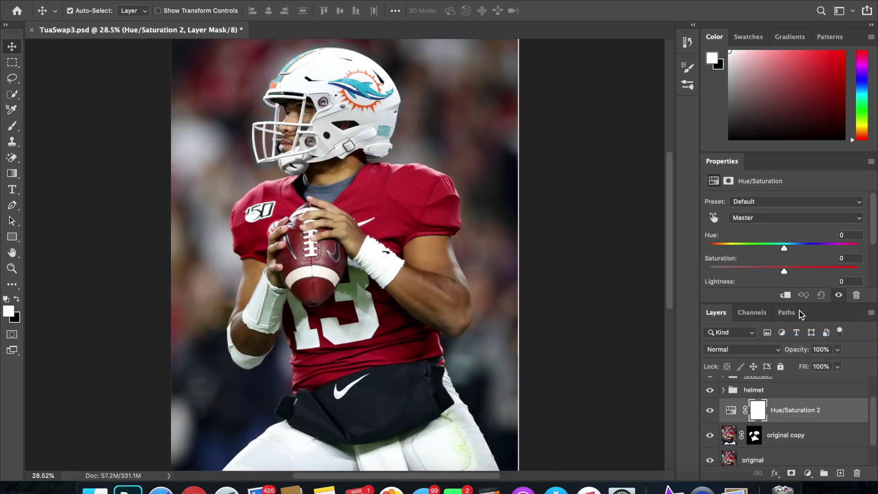
left_click(785, 296)
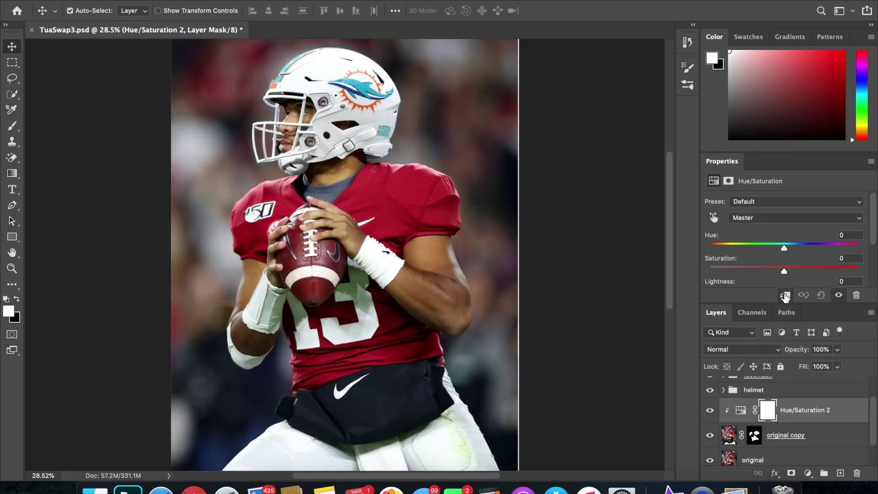
Recolor the jersey teal by setting the Reds hue to -166 and saturation to +15 in the clipped Hue/Saturation adjustment
left_click(783, 222)
left_click(772, 228)
left_click_drag(783, 247, 715, 247)
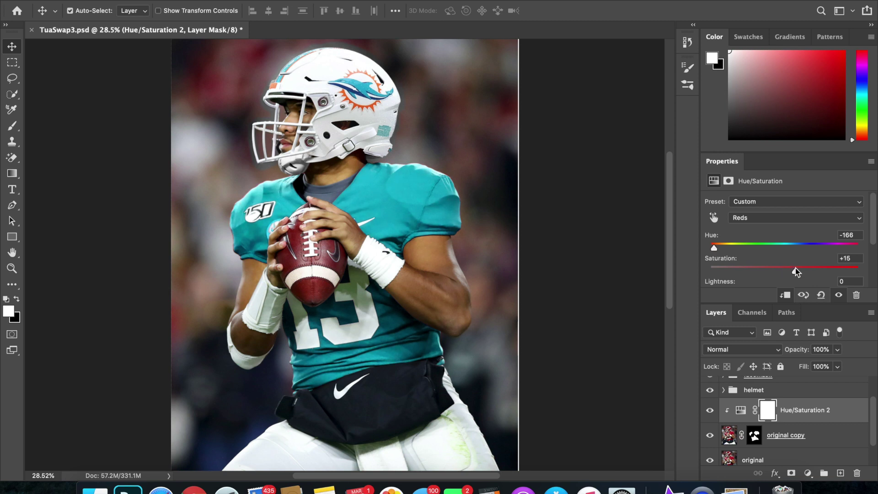
left_click_drag(714, 245, 714, 246)
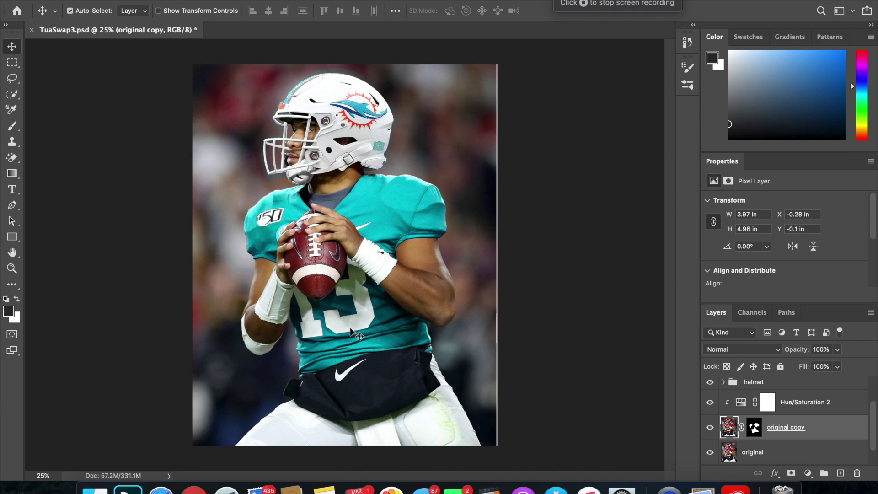
Use the Clone Stamp on the original copy layer to cover the white swoosh on the chest above the wristband with sampled fabric
left_click_drag(12, 141, 58, 142)
left_click(76, 10)
type("45")
key("Return")
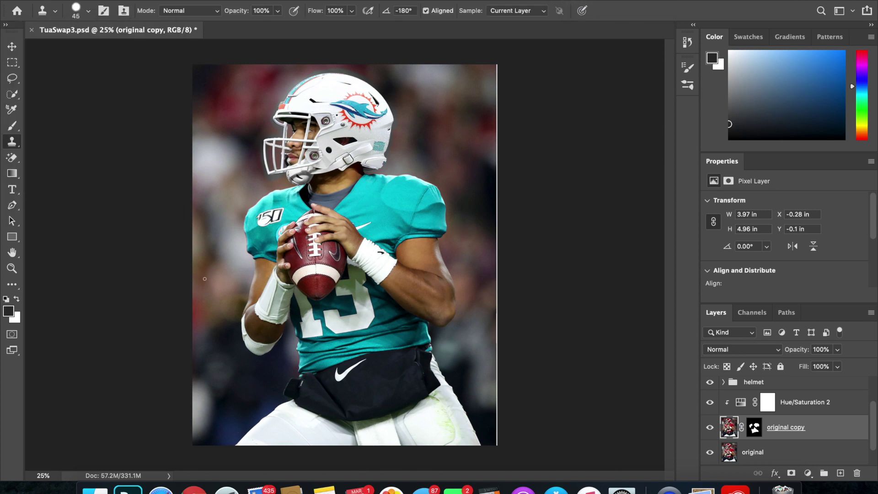
key("bracketright")
key("bracketright")
left_click_drag(371, 252, 695, 419)
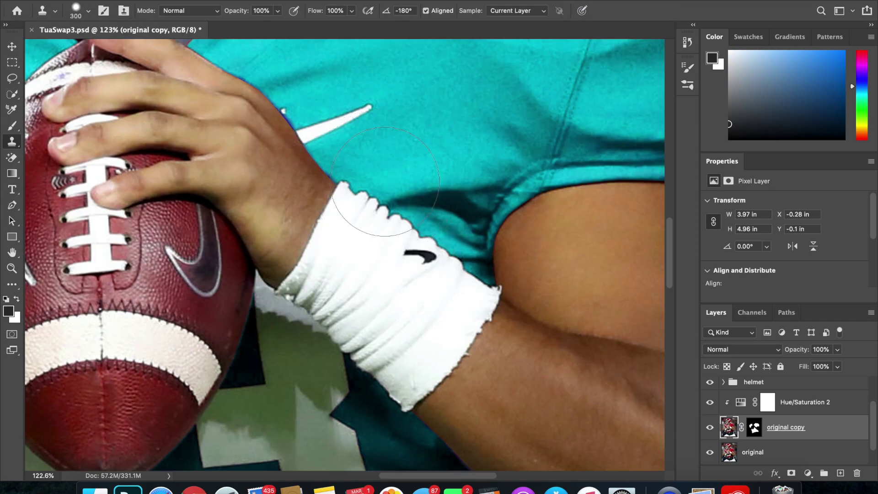
left_click_drag(360, 66, 429, 163)
key("bracketleft")
key("bracketleft")
key("bracketleft")
key("bracketleft")
key("bracketleft")
key("bracketleft")
mouse_move(436, 208)
left_mouse_down()
mouse_move(372, 232)
mouse_move(470, 207)
left_mouse_up()
left_click(442, 211, "alt")
left_click(388, 197, "alt")
mouse_move(336, 136)
left_mouse_down()
mouse_move(224, 127)
mouse_move(273, 192)
left_mouse_up()
Clone jersey fabric over the outer parts of the 150 patch on the player's shoulder, resampling nearby areas
scroll(208, 187, "up", 5)
left_click(207, 182, "alt")
mouse_move(197, 210)
left_mouse_down()
mouse_move(157, 236)
mouse_move(144, 272)
mouse_move(139, 249)
mouse_move(175, 249)
mouse_move(154, 274)
mouse_move(200, 217)
left_mouse_up()
left_click(198, 205, "alt")
left_click(281, 180, "alt")
mouse_move(286, 222)
left_mouse_down()
mouse_move(270, 196)
mouse_move(264, 204)
left_mouse_up()
left_click(300, 229, "alt")
mouse_move(268, 249)
left_mouse_down()
mouse_move(255, 229)
mouse_move(228, 233)
left_mouse_up()
left_click(236, 292, "alt")
mouse_move(237, 271)
left_mouse_down()
mouse_move(221, 259)
mouse_move(223, 305)
mouse_move(265, 278)
left_mouse_up()
left_click(227, 303, "alt")
left_click(291, 229, "alt")
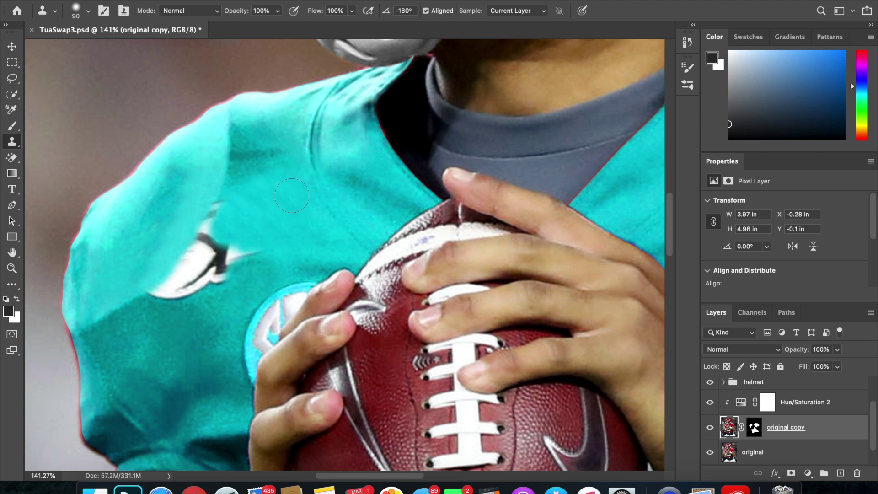
Clone over most of the 150 patch still showing on the shoulder, sampling clean fabric above and below it
key("]")
left_click(275, 205, "alt")
mouse_move(223, 218)
left_mouse_down()
mouse_move(222, 235)
mouse_move(244, 252)
mouse_move(204, 260)
left_mouse_up()
left_click(275, 222, "alt")
key("]")
key("]")
left_click(193, 319, "alt")
left_click_drag(192, 295, 184, 281)
left_click(160, 316, "alt")
key("[")
key("[")
key("[")
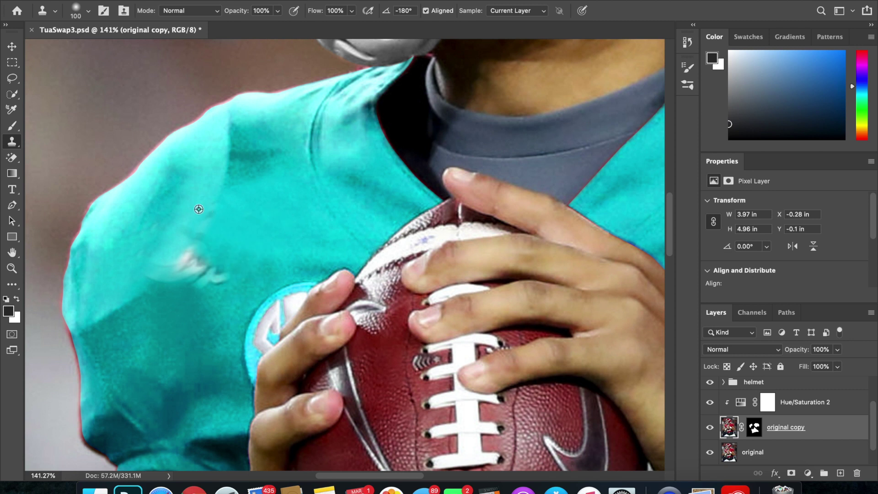
Clean up the last white traces of the shoulder patch with the Clone Stamp at brush size 100
left_click(237, 287, "alt")
mouse_move(219, 277)
left_mouse_down()
mouse_move(191, 287)
mouse_move(187, 257)
left_mouse_up()
left_click(189, 290, "alt")
left_click(161, 269)
left_click(171, 262)
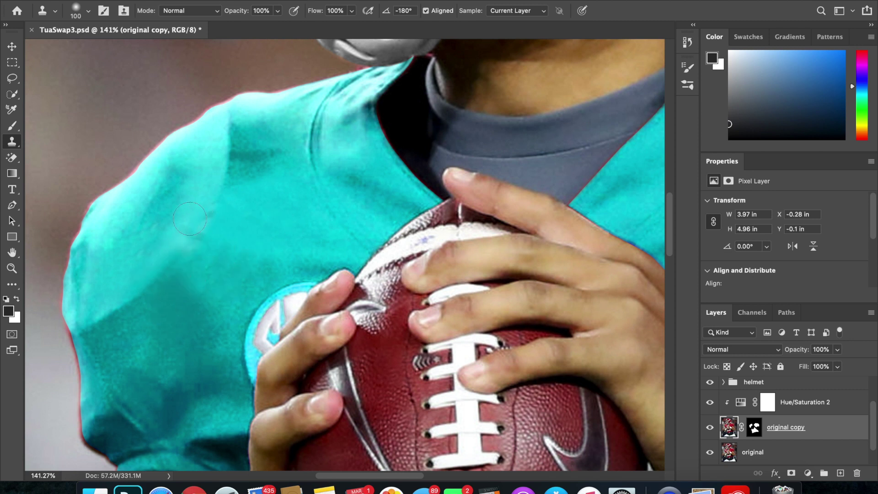
scroll(197, 229, "down", 5)
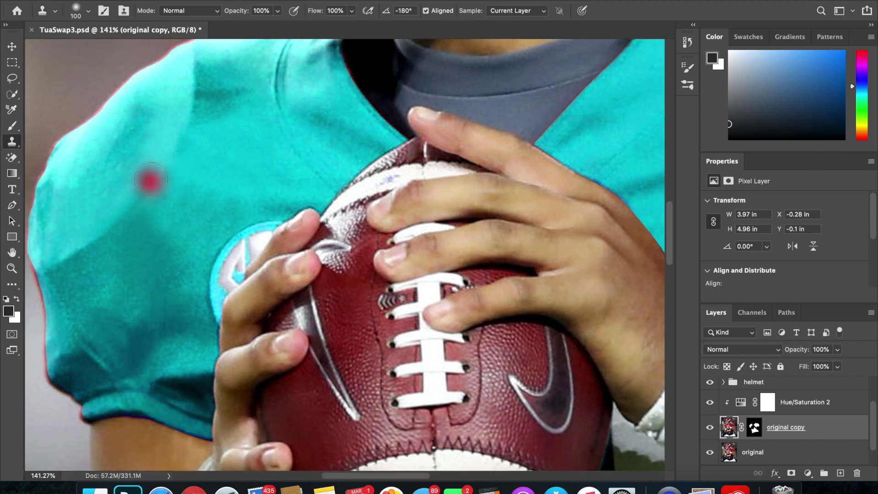
Clone fabric over the round logo beside the fingers holding the football
key("super+0")
left_click_drag(373, 150, 374, 184)
left_click_drag(222, 235, 286, 235)
left_click_drag(195, 250, 226, 249)
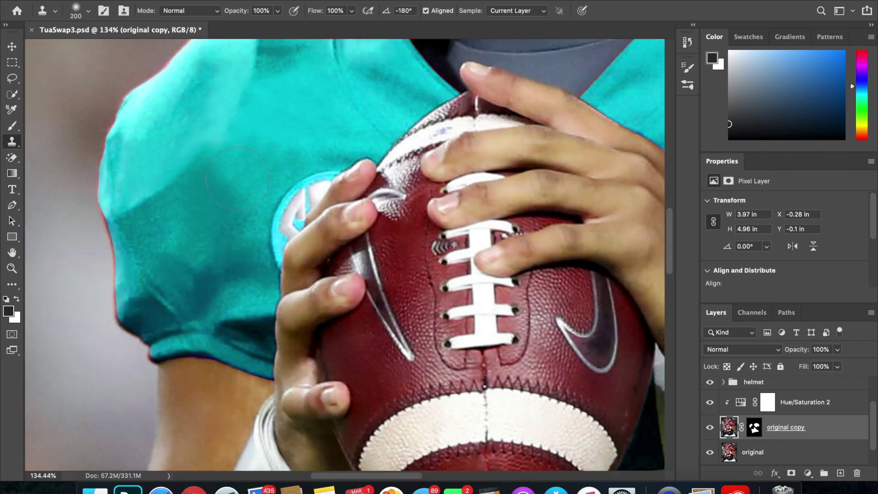
mouse_move(277, 189)
left_mouse_down()
mouse_move(302, 197)
mouse_move(313, 182)
mouse_move(271, 221)
mouse_move(272, 253)
mouse_move(283, 256)
mouse_move(301, 192)
left_mouse_up()
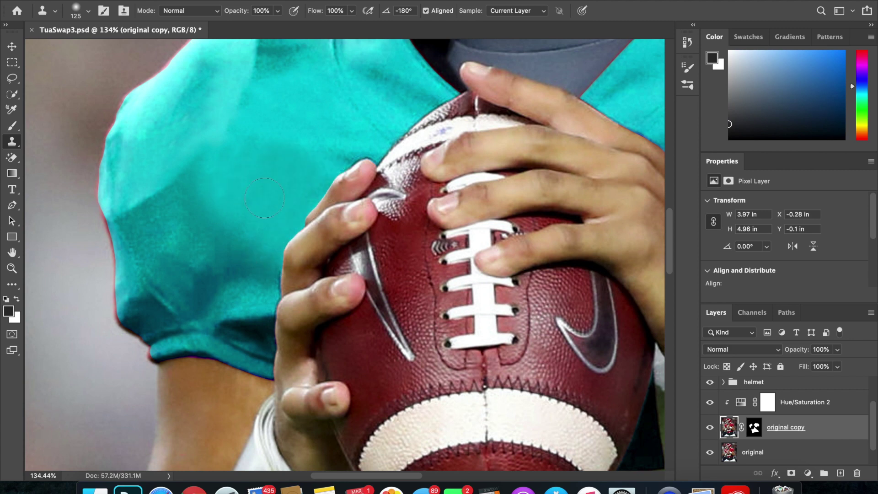
Blend the cloned fabric shading on the shoulder beside the fingers using a larger Clone Stamp brush of size 250
scroll(272, 79, "down", 2)
scroll(300, 87, "up", 4)
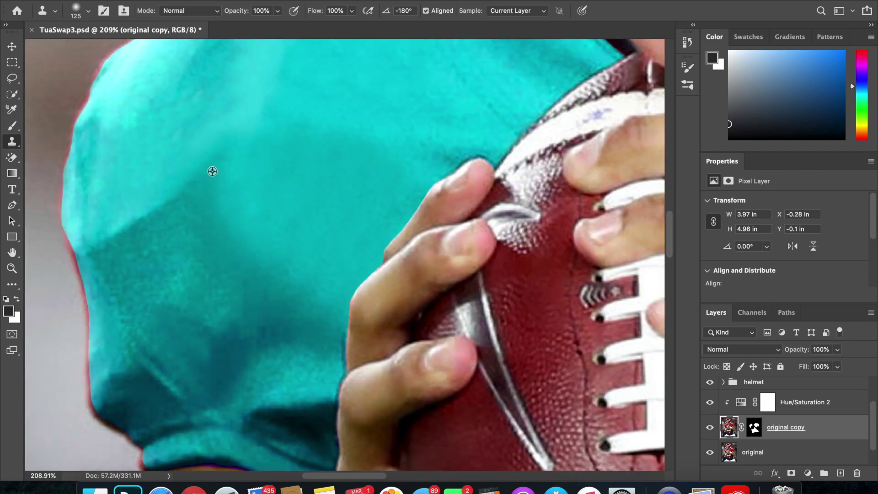
left_click_drag(274, 195, 306, 178)
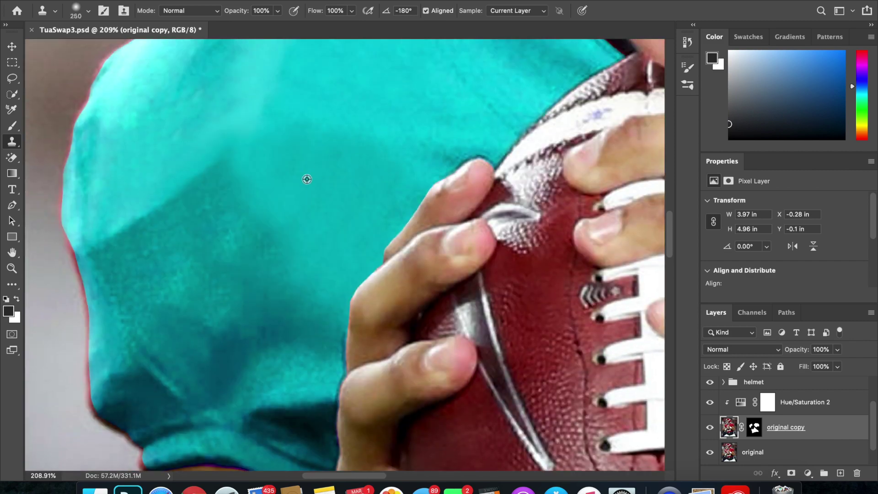
scroll(306, 178, "down", 6)
scroll(407, 215, "down", 2)
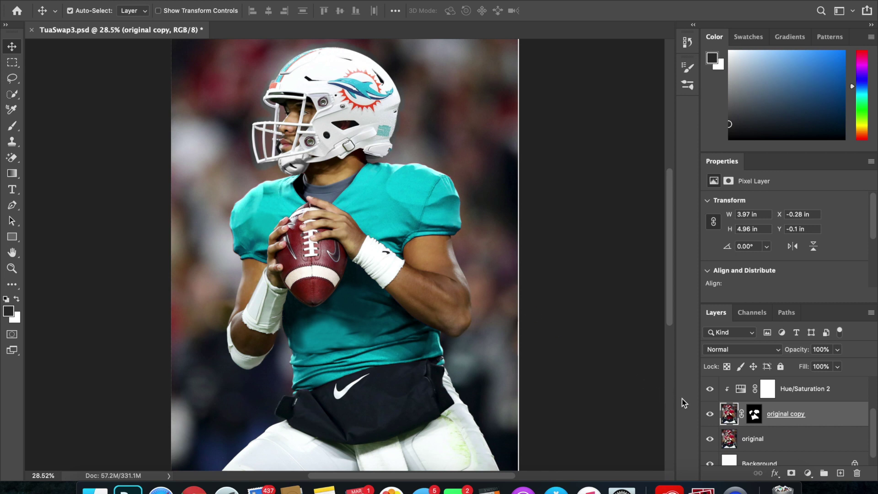
Compare the cleaned teal jersey with the original by toggling the visibility of the original copy layer and its Hue/Saturation adjustment
left_click(709, 415)
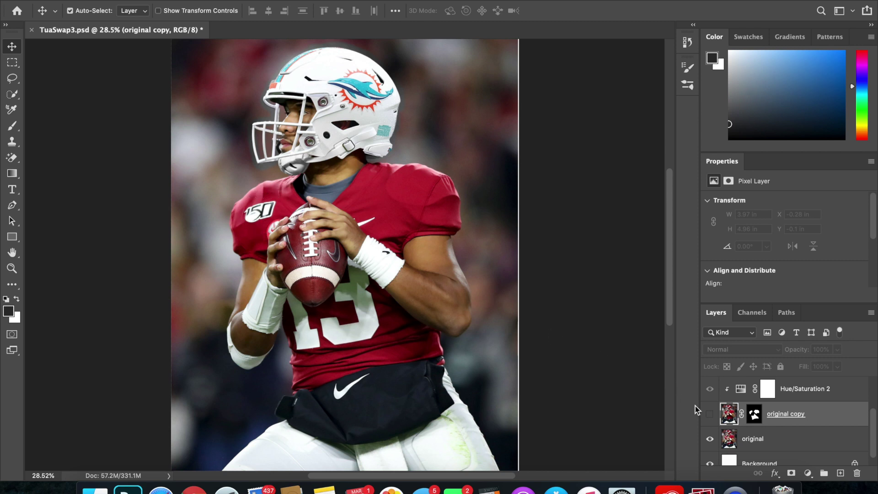
left_click(709, 414)
left_click(709, 391)
left_click(709, 414)
left_click(710, 414)
left_click(710, 414)
left_click(710, 415)
left_click(710, 415)
left_click(710, 414)
left_click(709, 416)
left_click(711, 390)
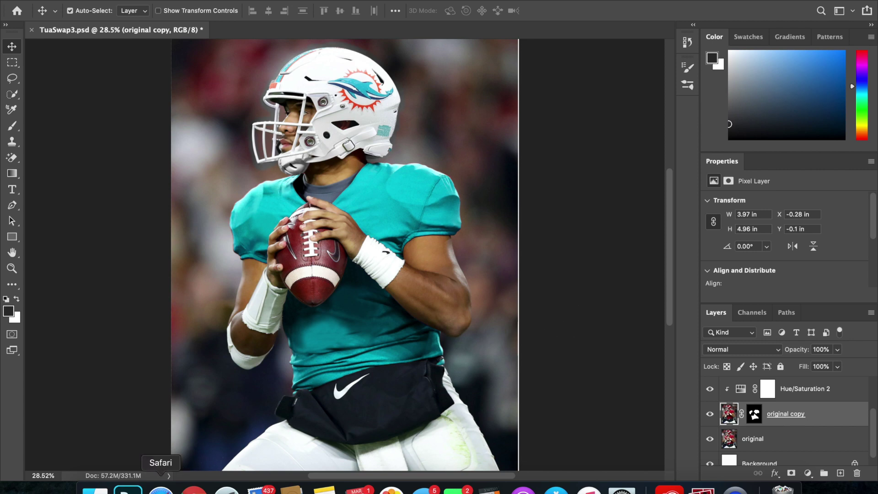
Switch to Safari, open gettyimages.com and search for devante parker to get a teal number 11 Dolphins jersey photo
left_click(161, 489)
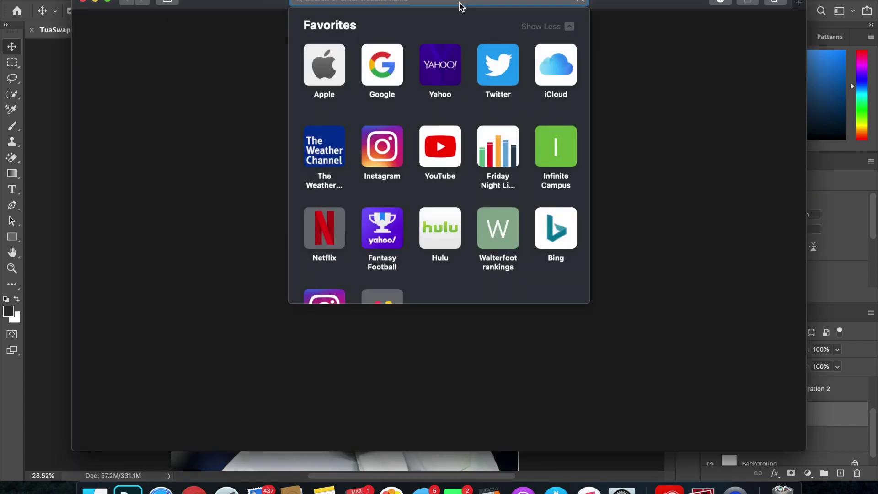
type("gettyimages.com")
key("Return")
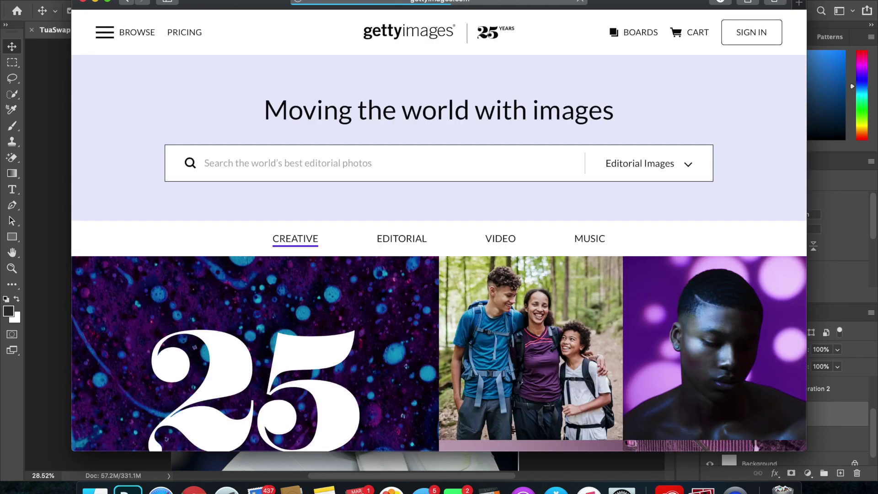
left_click(327, 168)
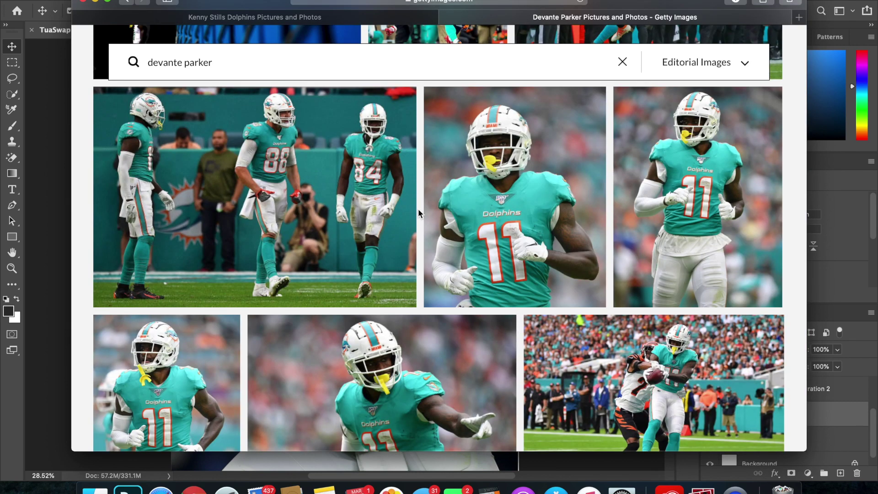
left_click(490, 214)
scroll(184, 359, "down", 4)
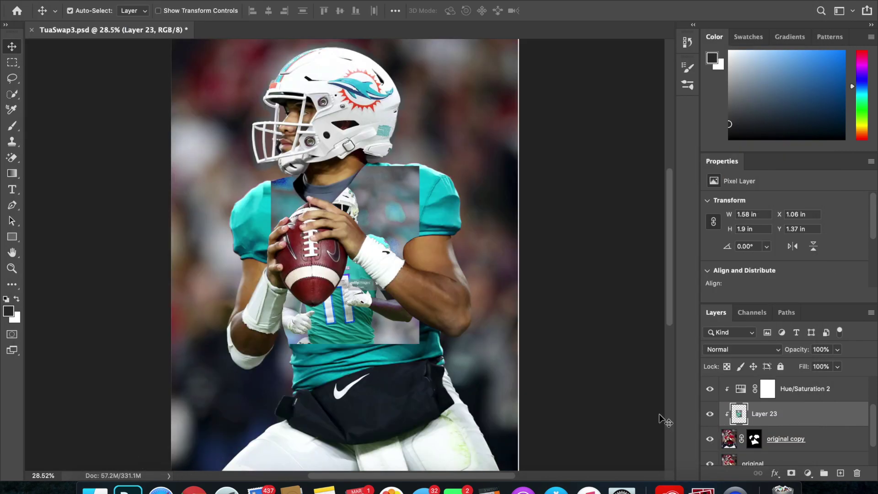
Move the pasted jersey photo layer above the Hue/Saturation adjustment and release it from the clipping mask
scroll(787, 421, "up", 2)
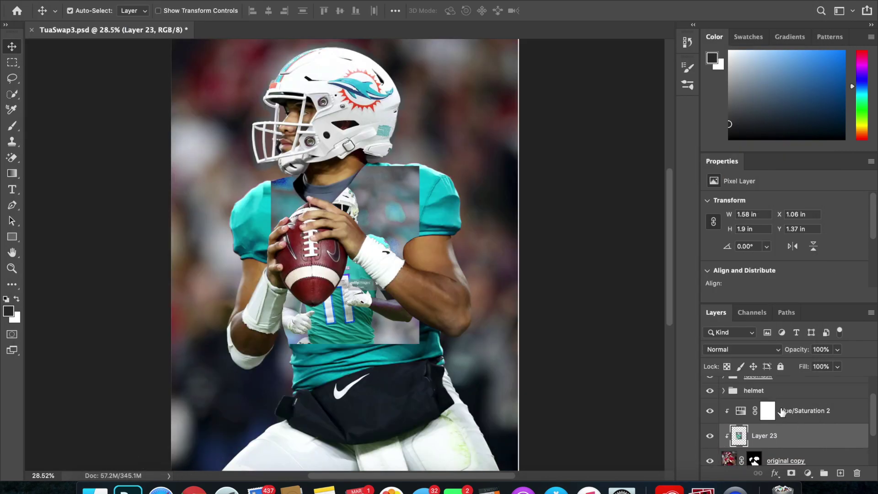
left_click_drag(811, 445, 810, 407)
scroll(793, 445, "down", 1)
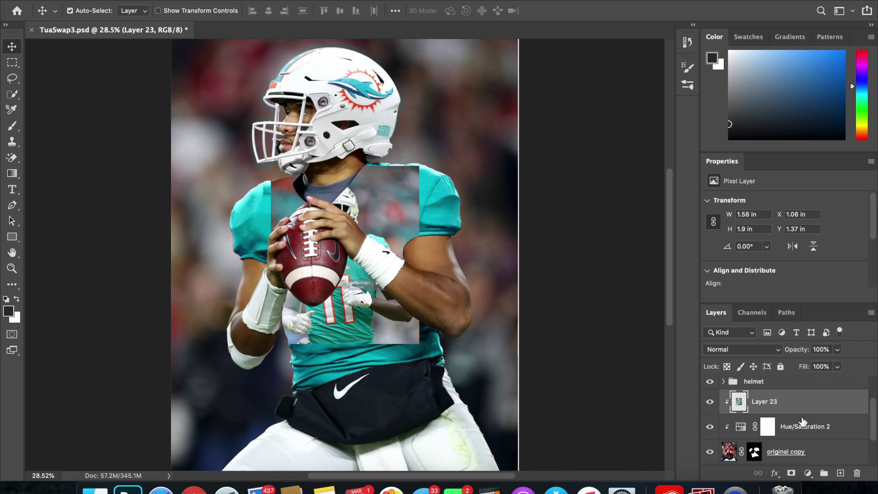
left_click(808, 412, "alt")
Enlarge the jersey reference photo to about 2.85 by 3.42 inches with Free Transform
key("super+t")
left_click_drag(419, 343, 494, 407)
key("Return")
Start a Pen path at the upper right corner of the first numeral 1 and trace down its red right edge past the fold
scroll(314, 309, "up", 10)
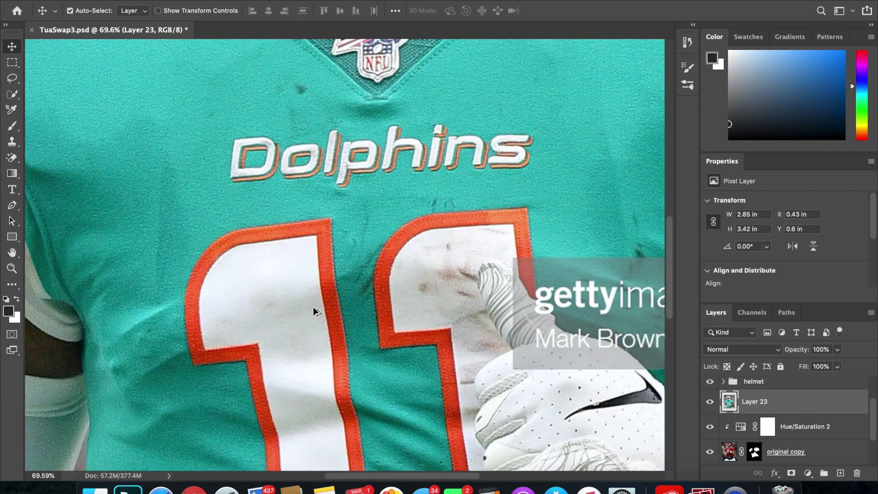
key("p")
scroll(314, 311, "up", 6)
scroll(316, 314, "down", 4)
left_click(341, 156)
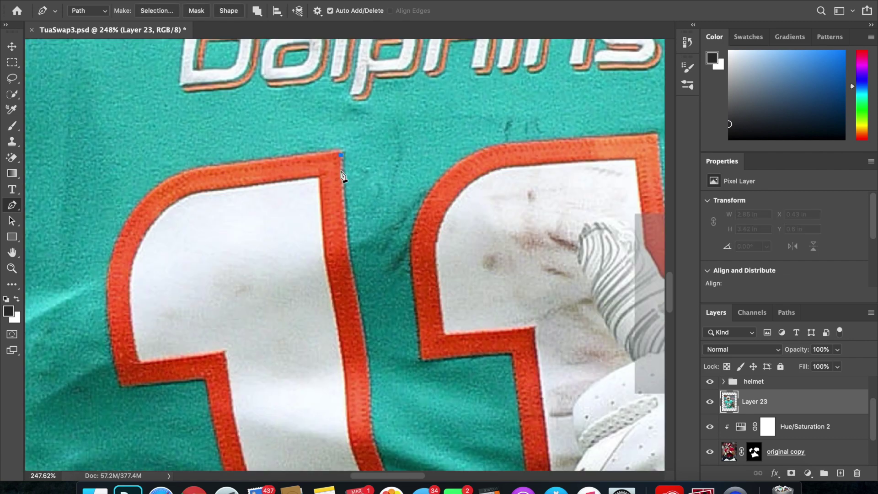
left_click(345, 214)
left_click_drag(364, 321, 364, 330)
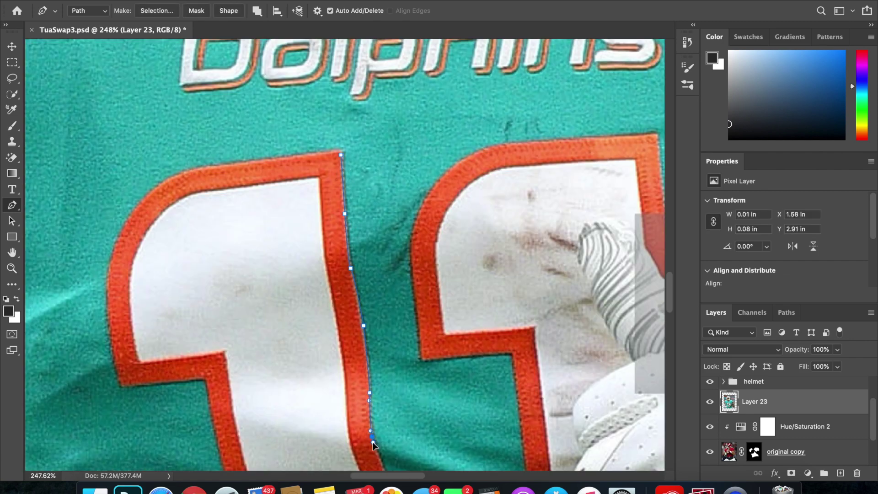
scroll(373, 443, "down", 2)
left_click(388, 446)
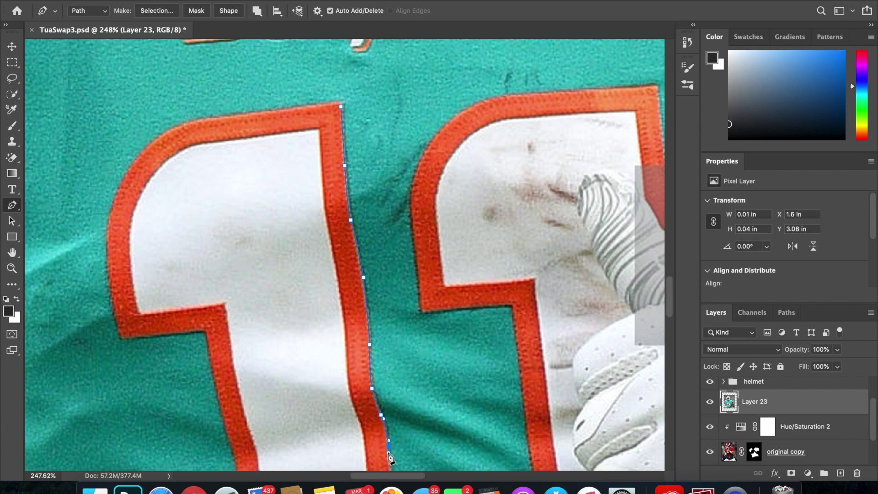
Continue the path down the middle of the first numeral 1's right edge, following the red trim
scroll(391, 452, "down", 3)
left_click(393, 410)
left_click(396, 447)
scroll(397, 446, "down", 1)
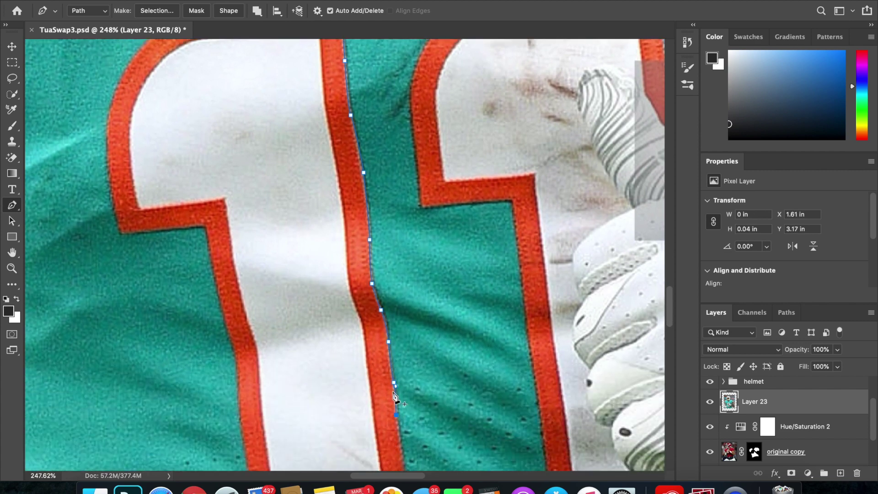
scroll(406, 441, "down", 3)
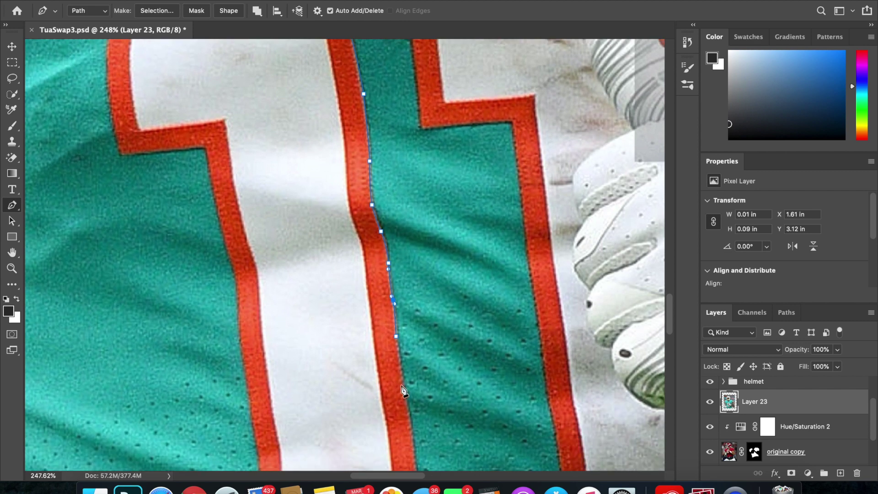
left_click(405, 389)
left_click(414, 461)
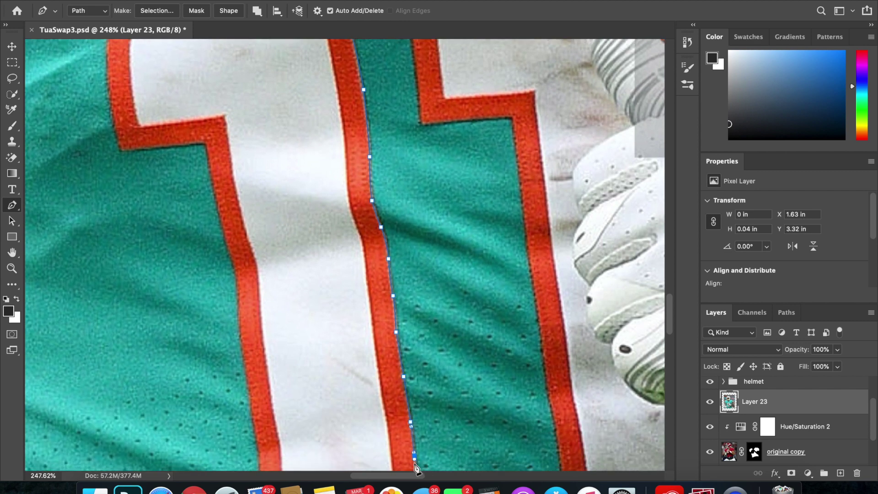
Trace the lower part of the first numeral 1's right edge toward its bottom corner
scroll(414, 461, "down", 4)
left_click(418, 365)
left_click(435, 453)
scroll(436, 455, "down", 3)
left_click(437, 405)
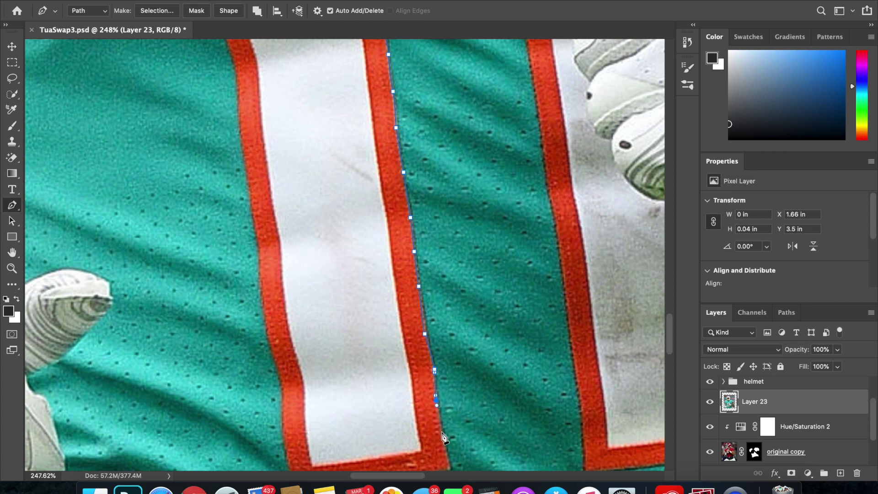
left_click(442, 436)
scroll(443, 436, "down", 3)
Round the numeral's lower right corner and trace its bottom edge to the lower left corner
scroll(449, 375, "up", 5)
left_click(434, 393)
left_click(411, 395)
left_click(143, 431)
scroll(107, 439, "down", 5)
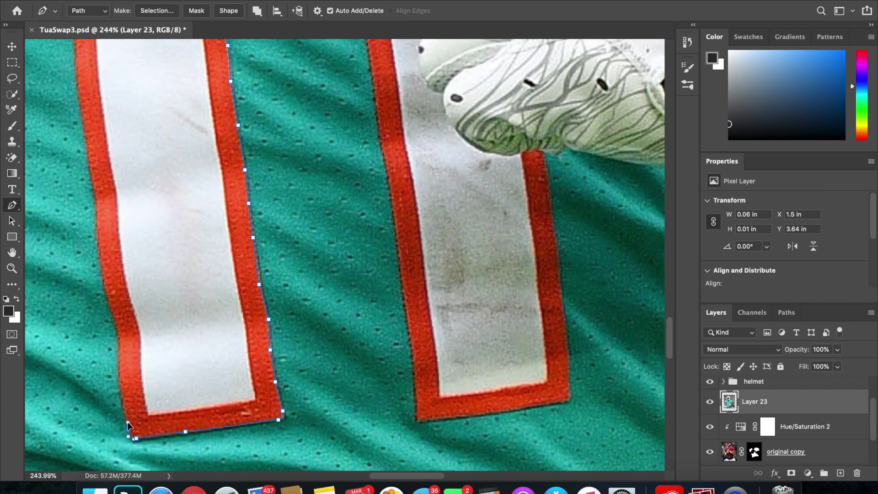
Trace the lower part of the first numeral 1's left edge upward from the bottom corner, following the fold in the red trim
scroll(128, 425, "up", 5)
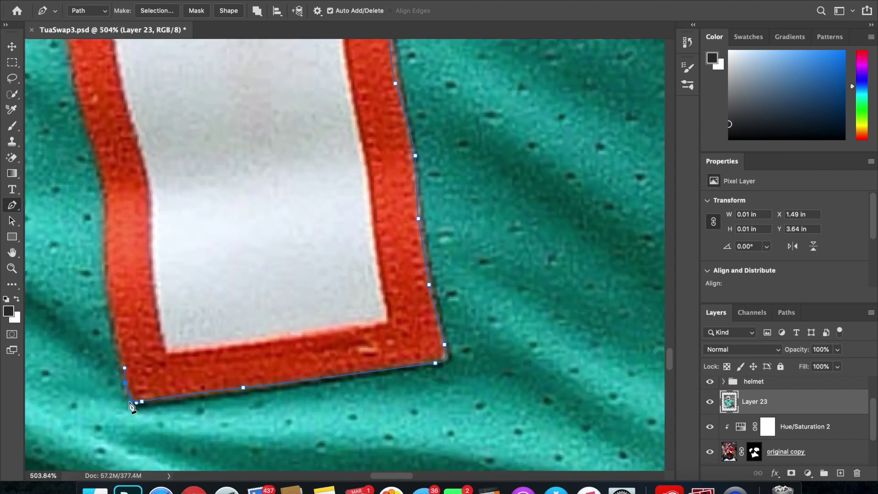
left_click_drag(95, 147, 76, 100)
scroll(105, 249, "up", 4)
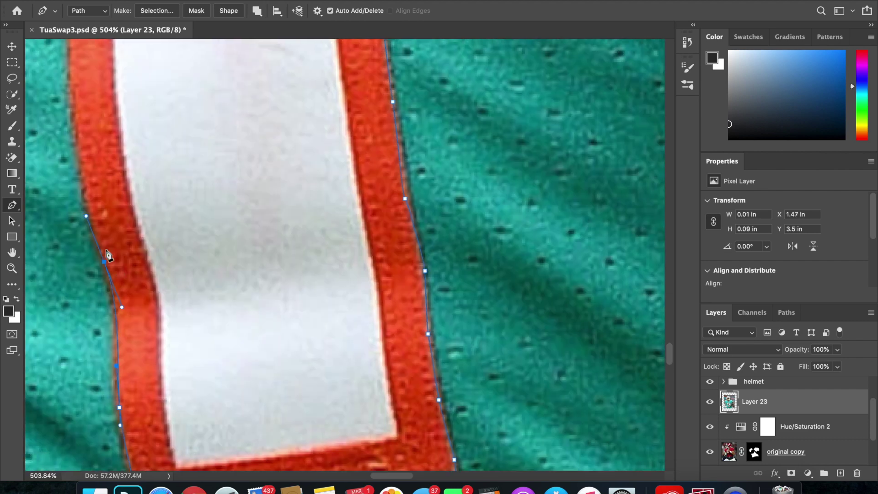
scroll(78, 155, "up", 3)
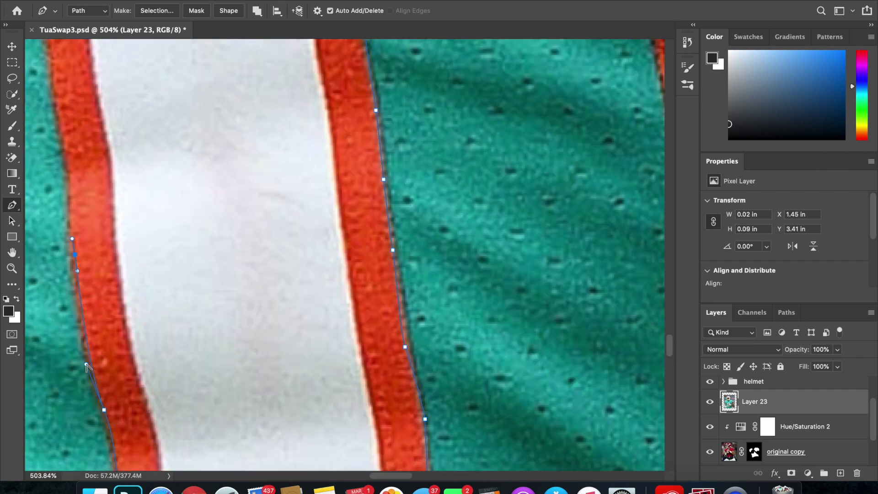
left_click_drag(62, 133, 49, 98)
scroll(54, 106, "up", 4)
left_click_drag(68, 175, 61, 152)
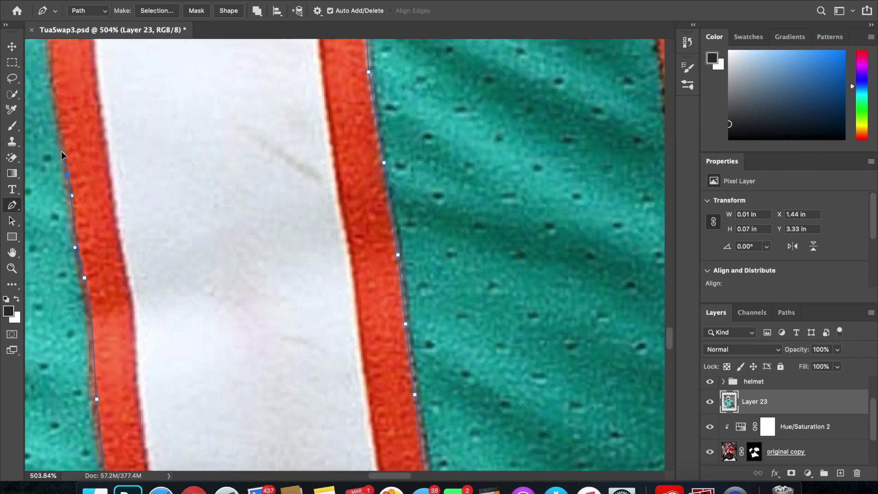
Continue the Pen path up the numeral stem's left edge to the inner corner beneath its flag
scroll(70, 245, "up", 3)
left_click_drag(50, 144, 50, 134)
scroll(51, 137, "up", 5)
scroll(51, 137, "left", 1)
scroll(84, 210, "up", 2)
scroll(84, 211, "left", 1)
left_click_drag(76, 183, 74, 173)
scroll(87, 173, "up", 3)
scroll(87, 174, "left", 1)
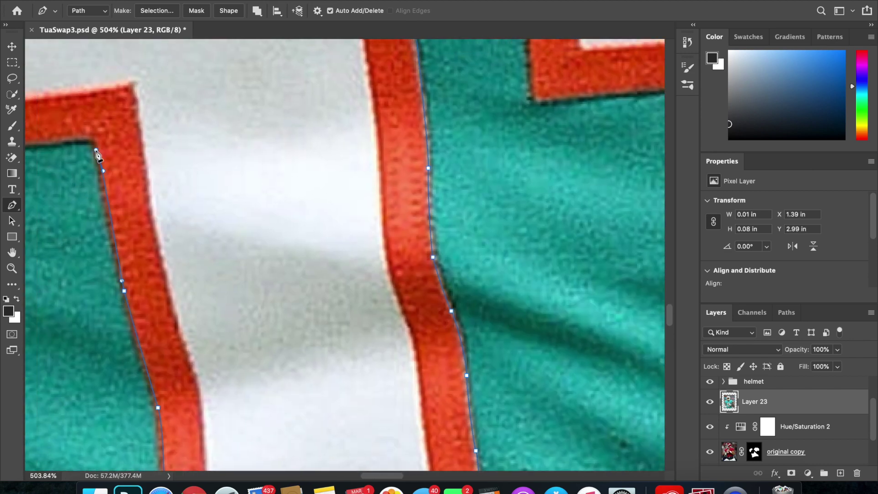
Round the inner corner and trace the underside of the numeral's flag to its outer lower corner
scroll(96, 153, "up", 3)
left_click_drag(66, 139, 101, 150)
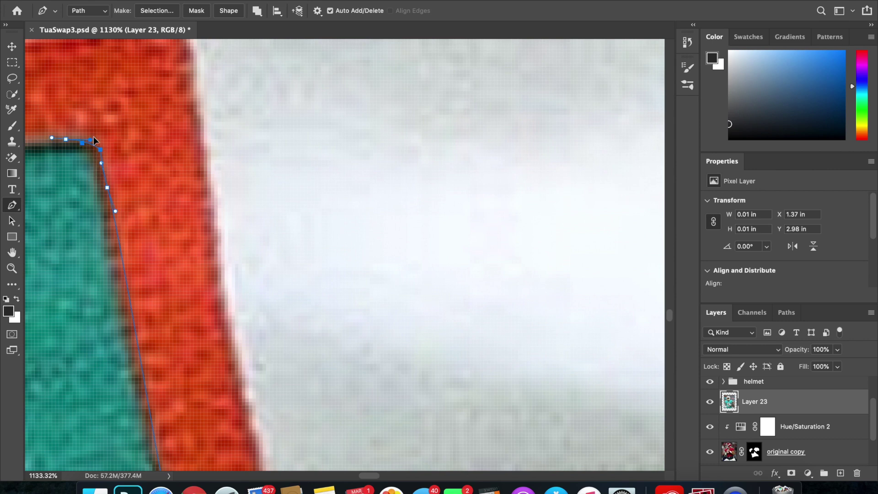
scroll(94, 182, "down", 4)
scroll(93, 183, "left", 3)
scroll(93, 183, "up", 1)
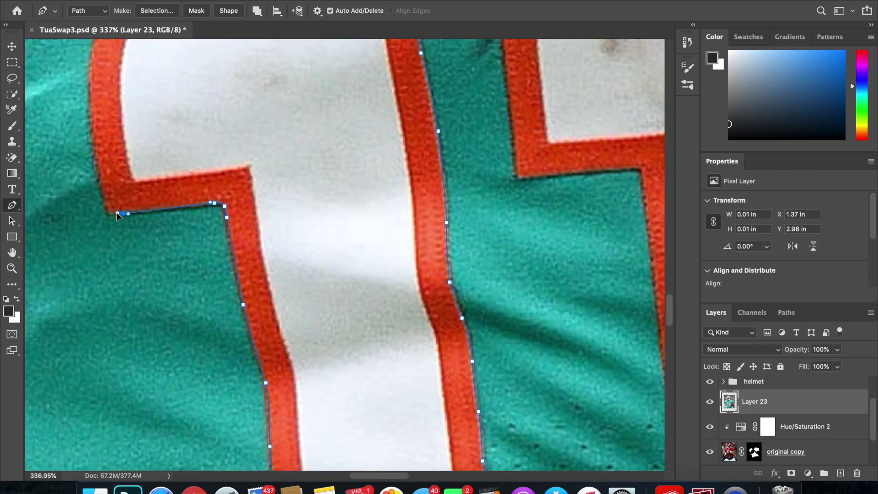
scroll(117, 212, "up", 2)
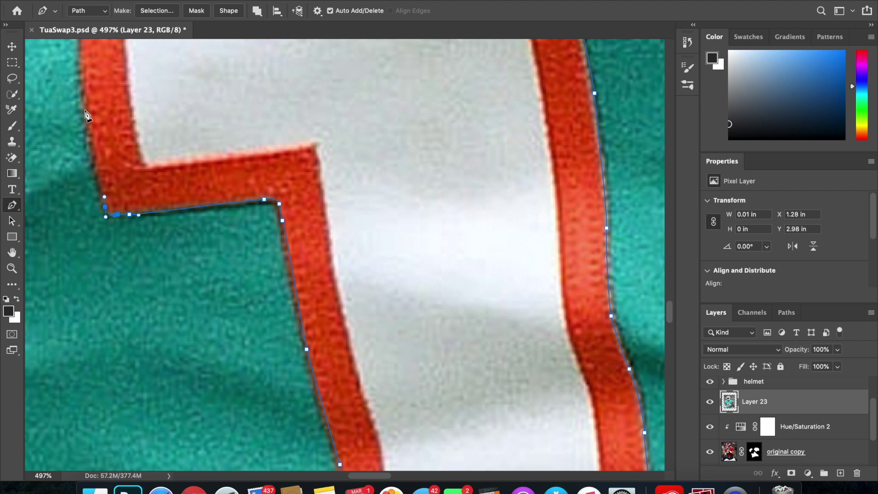
Trace up the outer side of the numeral's flag and around its curved shoulder
scroll(85, 105, "up", 4)
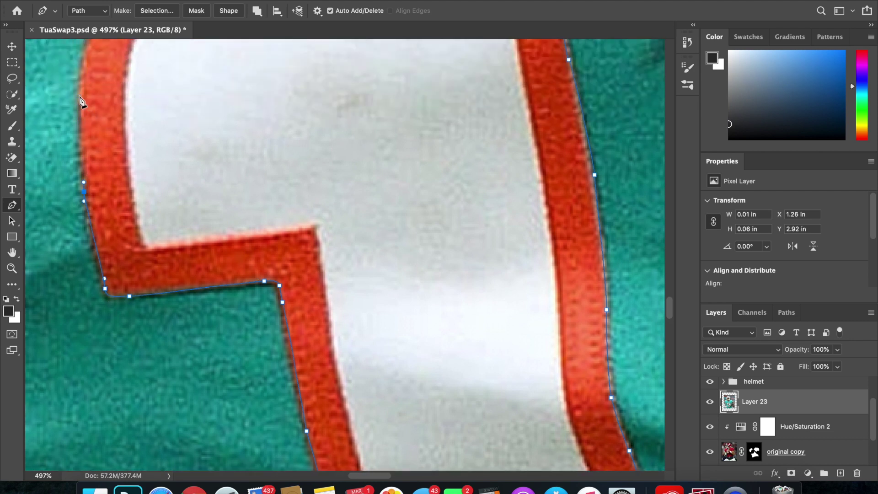
scroll(80, 68, "up", 8)
left_click_drag(151, 113, 195, 59)
scroll(274, 78, "up", 3)
Trace the numeral's top edge to the upper right corner and close the path at its starting point
left_click_drag(324, 92, 412, 85)
left_click_drag(530, 67, 402, 84)
scroll(479, 115, "up", 3)
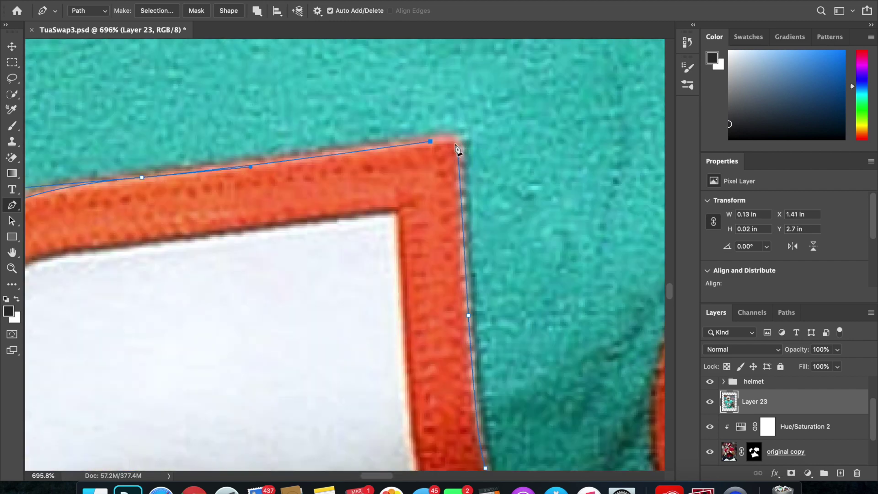
left_click(450, 137)
left_click(457, 152)
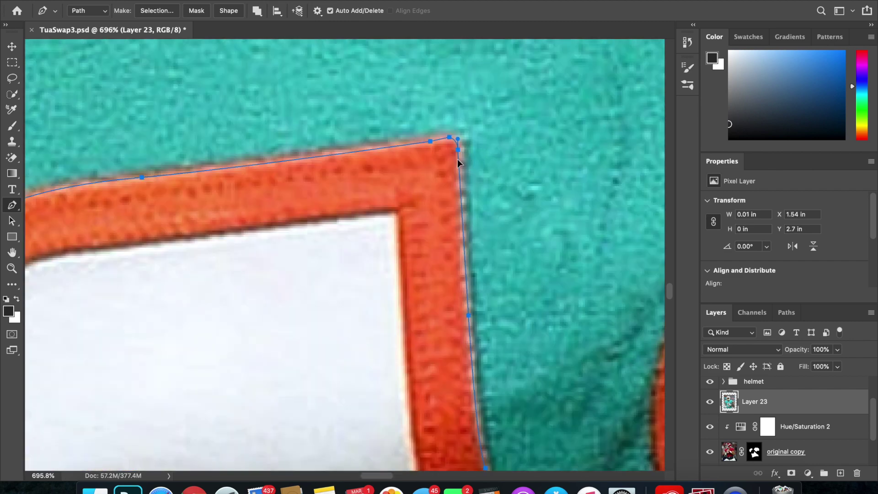
Convert the path to a selection, clear everything outside the numeral on Layer 23, and deselect
scroll(385, 249, "down", 10)
right_click(383, 261)
left_click(418, 315)
key("Return")
scroll(444, 265, "down", 1)
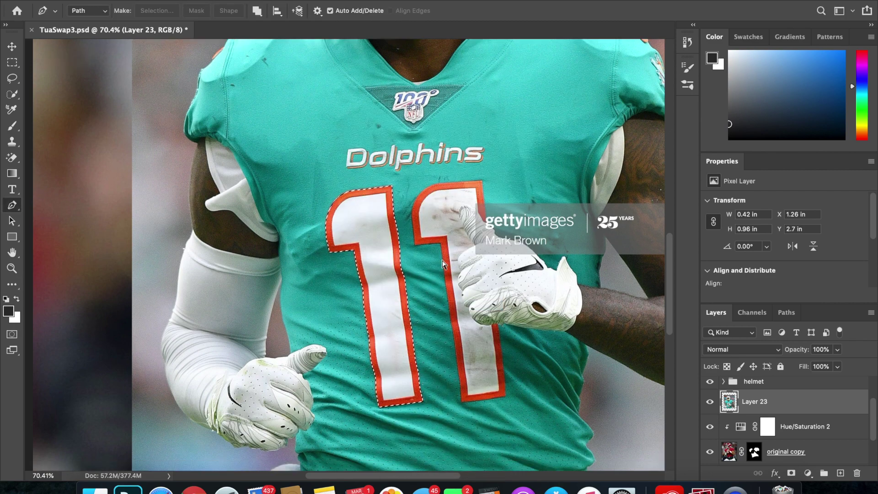
scroll(444, 265, "down", 5)
key("Delete")
key("super+d")
key("v")
scroll(361, 390, "down", 1)
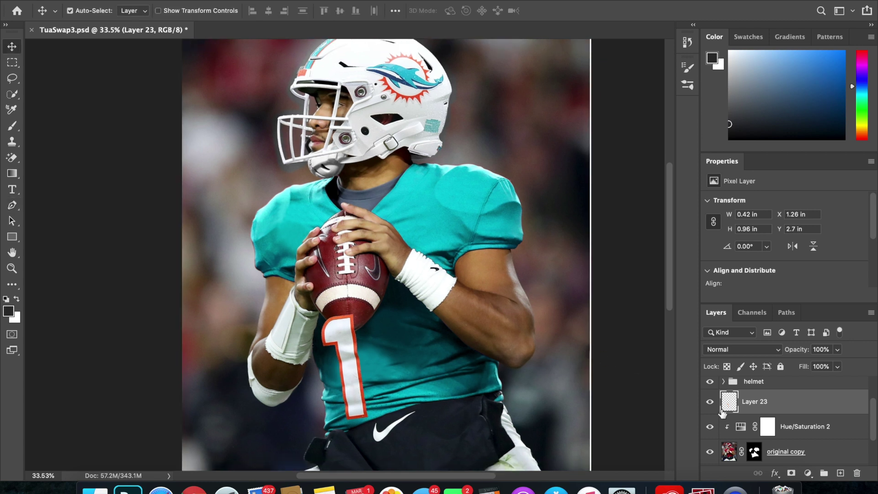
Move the numeral 1 up over the football and rotate it slightly upright, leaving Layer 23 unclipped
left_click(794, 413, "alt")
key("super+t")
left_click_drag(345, 375, 357, 332)
left_click_drag(434, 288, 437, 294)
left_click_drag(378, 374, 379, 375)
key("Return")
left_click(786, 413, "alt")
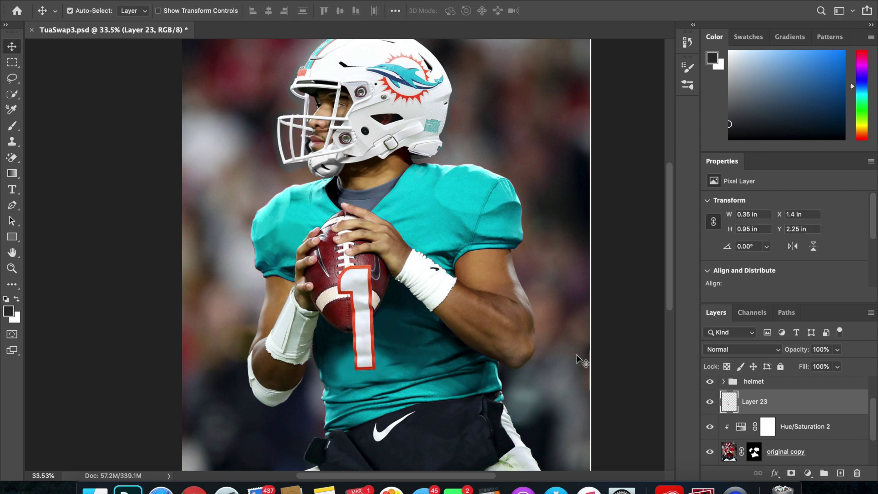
Apply a Perspective transform to the numeral, pulling its upper left corner slightly inward
key("super+t")
right_click(344, 286)
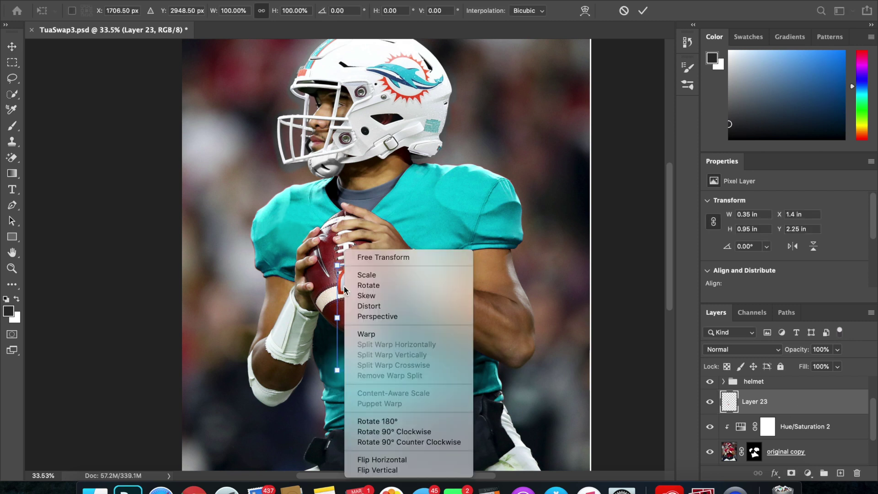
left_click(370, 319)
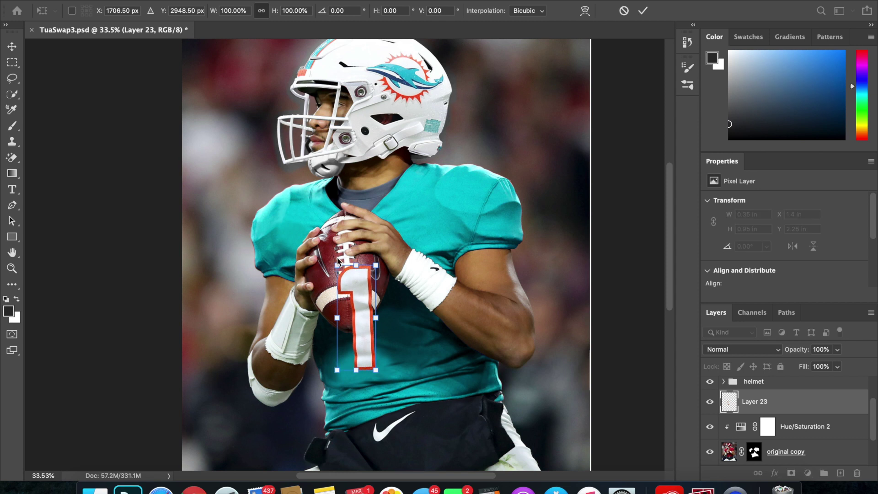
left_click_drag(337, 264, 340, 265)
key("Return")
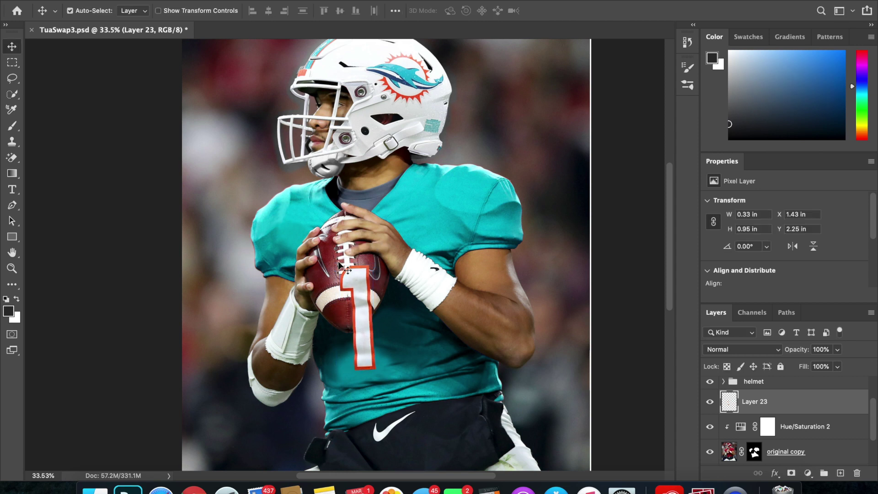
Warp the numeral's stem and lower right side slightly inward, apply it, and shift the numeral slightly
key("super+t")
right_click(356, 327)
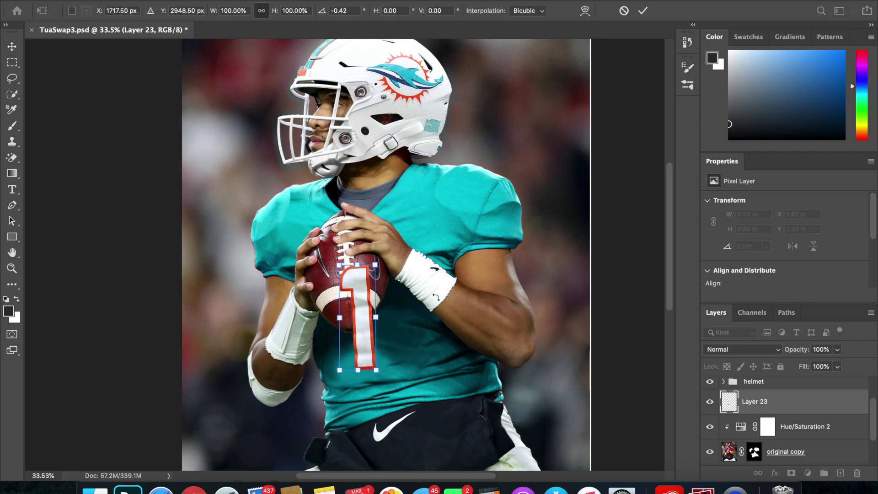
left_click(361, 335)
left_click_drag(361, 306, 363, 335)
mouse_move(371, 365)
left_mouse_down()
mouse_move(374, 357)
mouse_move(372, 369)
left_mouse_up()
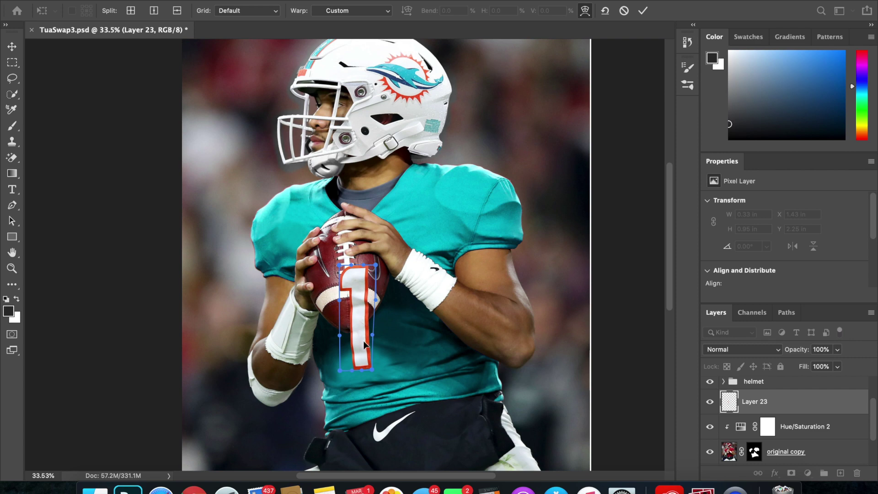
key("Return")
left_click_drag(359, 323, 362, 324)
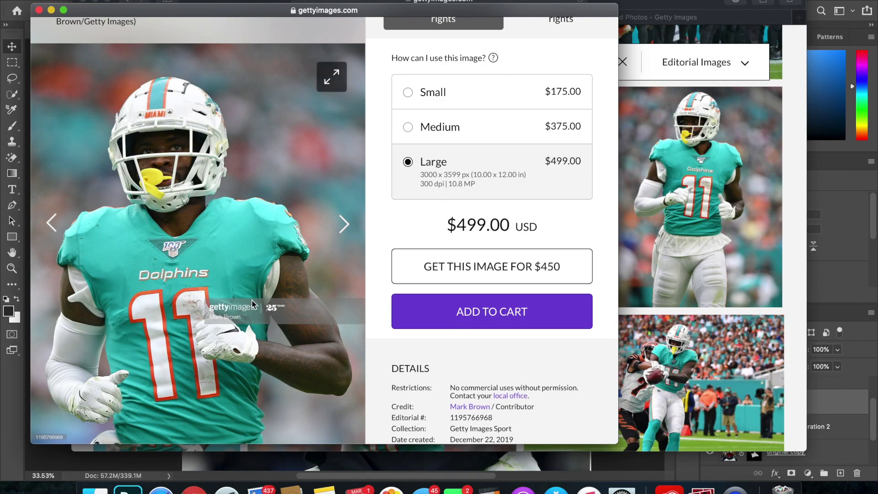
Bring the Getty Images reference photo of the number 11 Dolphins player into the document and place it over the lower jersey
left_click_drag(198, 370, 186, 459)
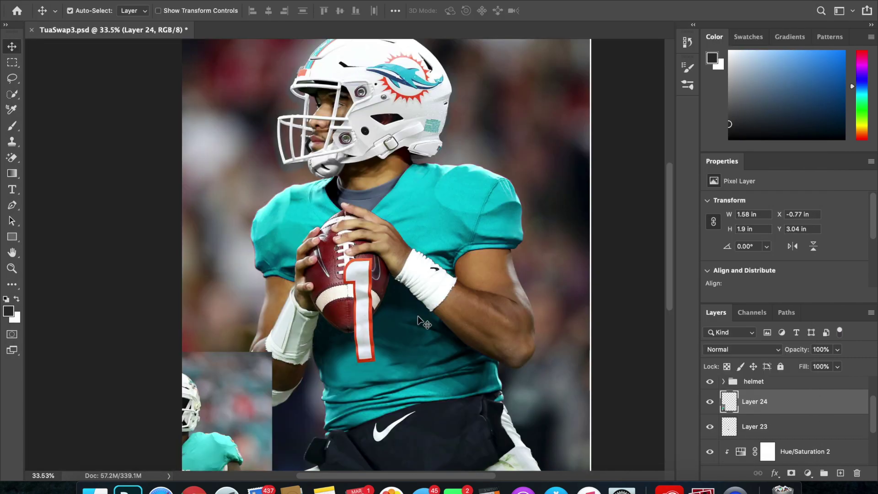
scroll(418, 315, "down", 3)
scroll(418, 315, "right", 3)
mouse_move(149, 376)
left_mouse_down()
mouse_move(229, 329)
mouse_move(359, 275)
mouse_move(280, 265)
mouse_move(283, 355)
mouse_move(327, 445)
mouse_move(412, 432)
mouse_move(409, 344)
mouse_move(438, 274)
mouse_move(341, 275)
left_mouse_up()
Lasso around the reference player's torso, clear everything outside the selection, and deselect
scroll(365, 280, "down", 5)
scroll(366, 280, "up", 5)
key("l")
key("super+shift+i")
key("BackSpace")
key("super+d")
key("v")
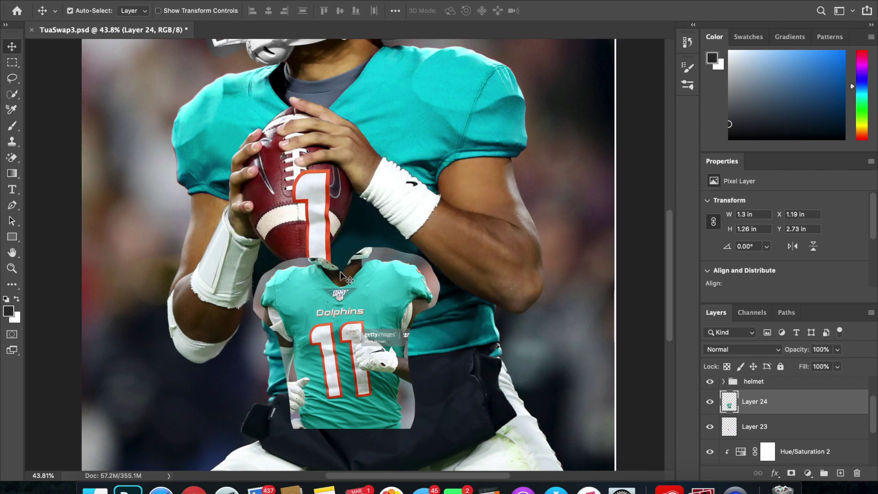
Enlarge the reference jersey cutout on Layer 24 so it covers the quarterback's torso
key("super+minus")
scroll(340, 275, "up", 2)
key("super+t")
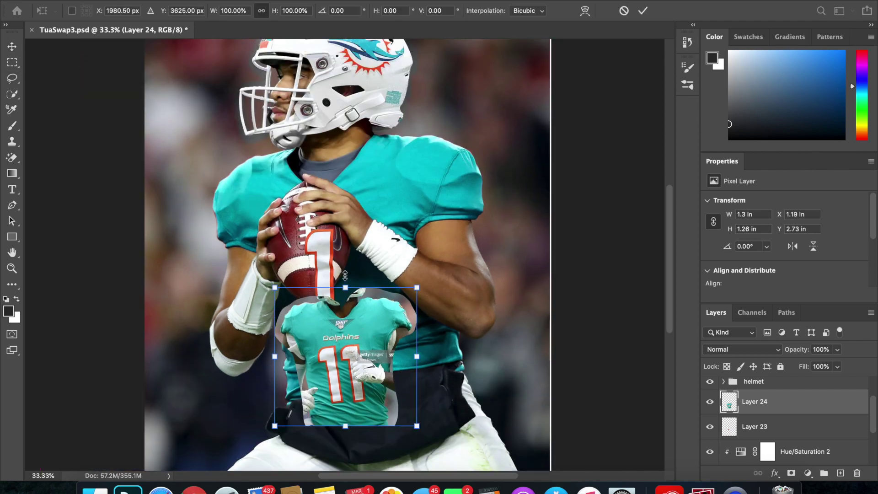
left_click_drag(344, 289, 344, 136)
key("Return")
left_click_drag(344, 265, 380, 213)
Scale the reference jersey to about 111%, align it with the torso, and set its layer opacity to 50%
key("super+t")
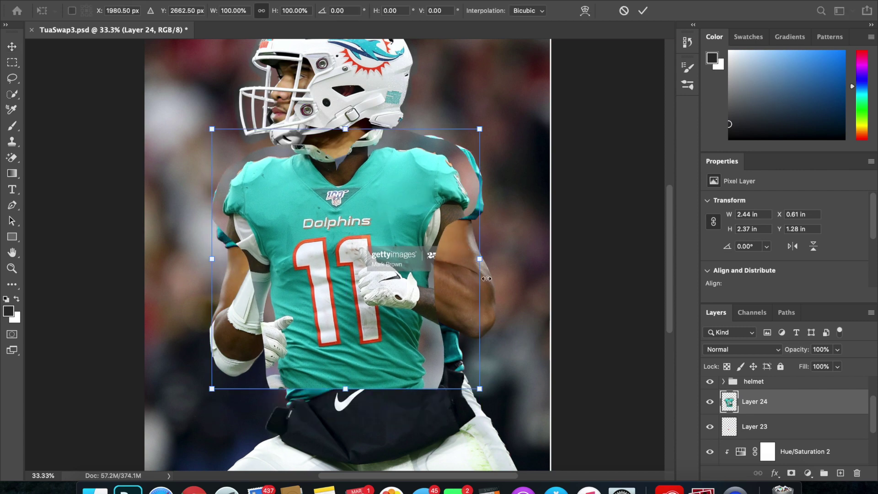
left_click_drag(484, 391, 500, 397)
left_click_drag(389, 345, 400, 358)
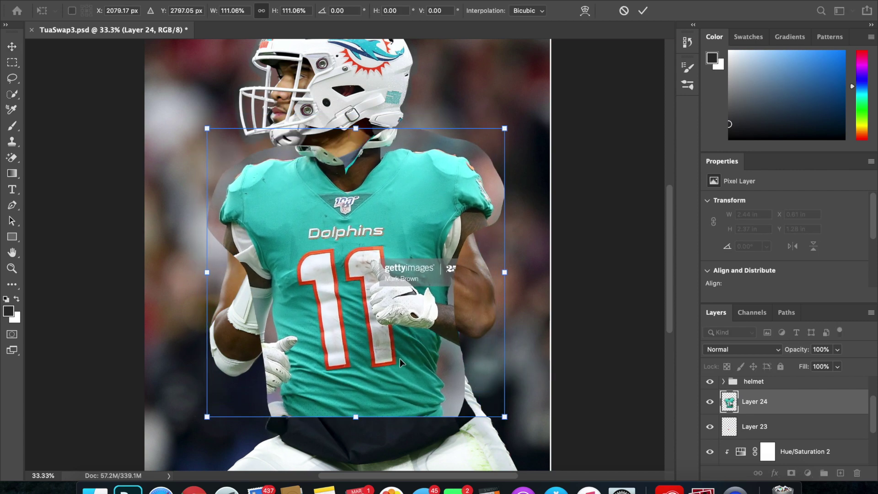
key("Return")
key("5")
Enlarge and reposition the numeral on Layer 23 to match the reference jersey's first numeral
left_click(775, 418)
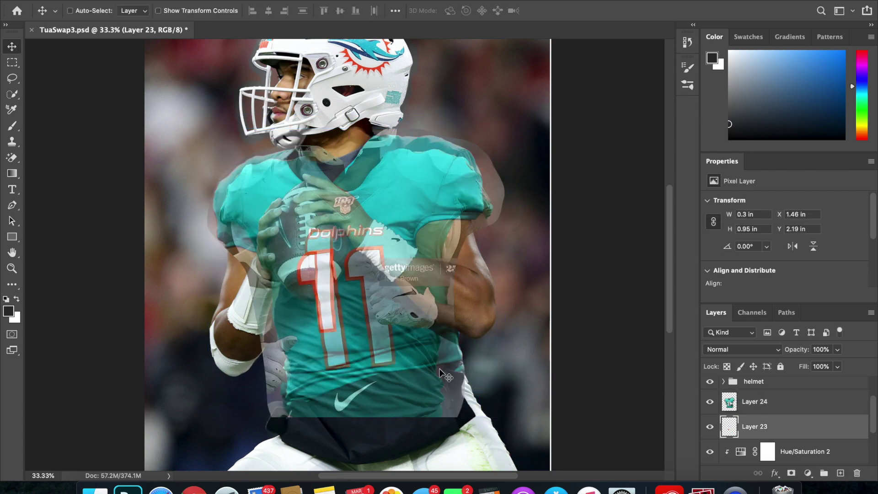
key("super+t")
left_click_drag(336, 341, 340, 352)
left_click_drag(325, 306, 325, 320)
left_click_drag(399, 314, 401, 318)
key("Return")
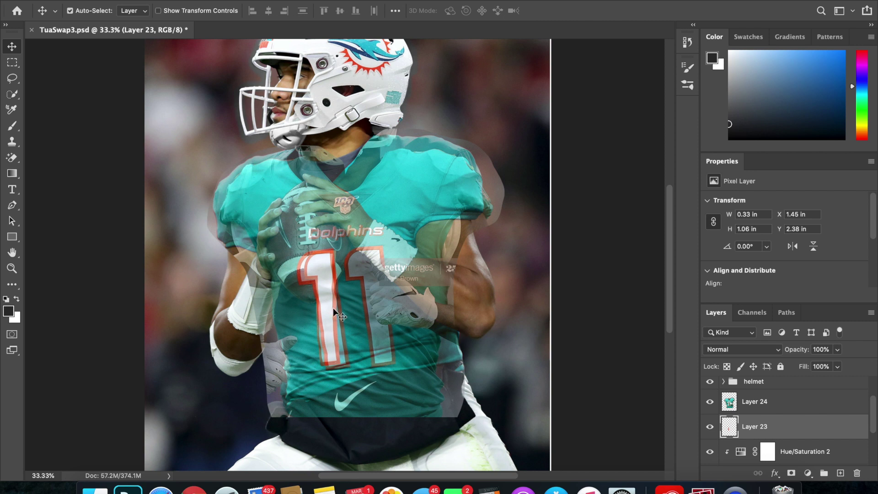
Move the numeral between the reference's two numerals, scale it to 104.54%, and rotate it 0.39°
key("ctrl+t")
left_click_drag(324, 309, 341, 309)
left_click_drag(355, 367, 357, 371)
left_click_drag(418, 314, 419, 315)
left_click_drag(348, 334, 347, 328)
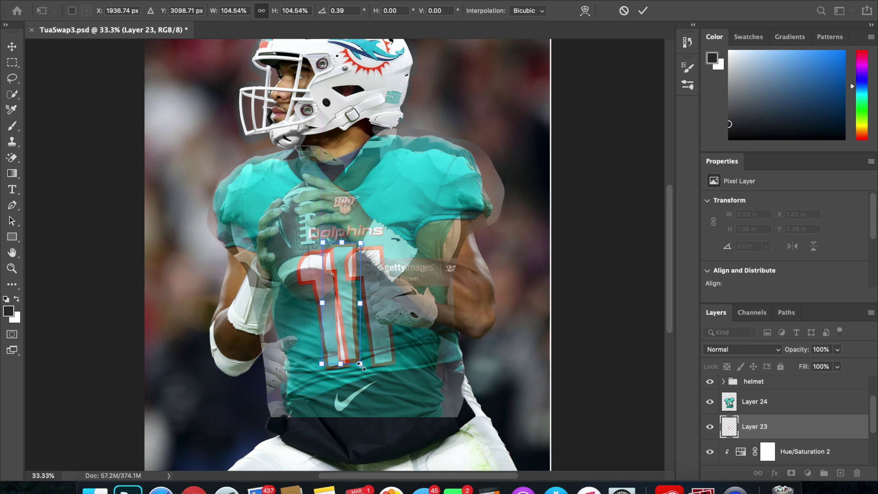
Fine-tune the numeral's vertical position, nudging it up slightly above the reference numerals, and apply the transform
key("Down")
key("Down")
key("Down")
key("Down")
key("Down")
key("Down")
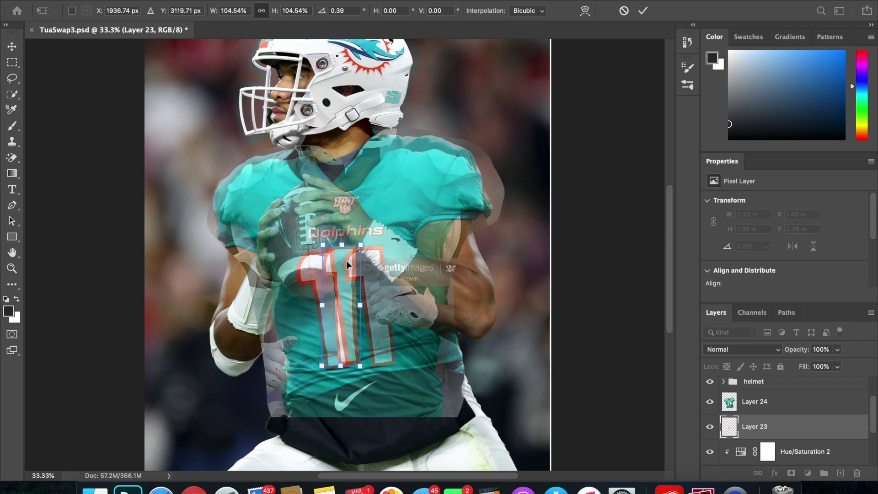
key("Up")
key("Up")
key("Up")
key("Up")
key("Up")
key("Up")
key("Up")
key("Up")
key("Up")
key("Up")
key("Up")
key("Up")
key("Up")
key("Up")
key("Up")
key("Up")
key("Up")
key("Up")
key("Up")
key("Up")
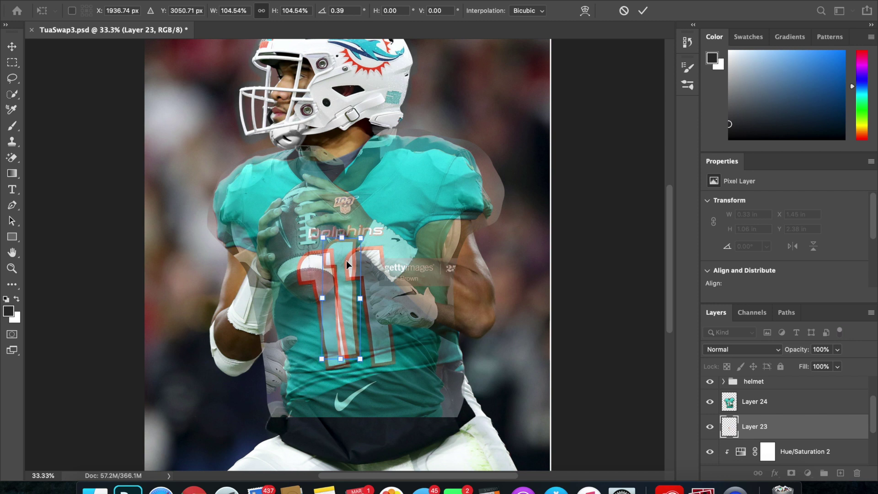
key("Return")
Delete the reference jersey on Layer 24 and clip Layer 23 to the jersey layer beneath it
left_click(757, 402)
key("Delete")
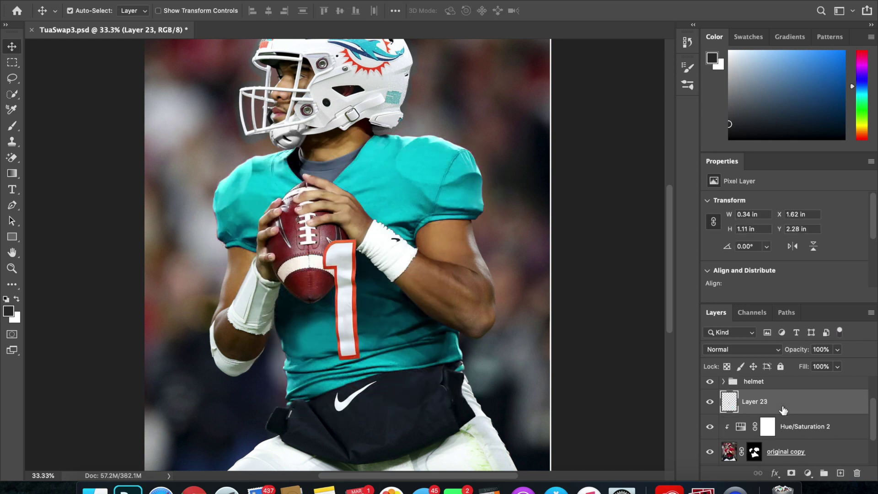
left_click(797, 413, "alt")
Scale the clipped numeral down slightly and shift it up and to the left on the jersey
key("super+t")
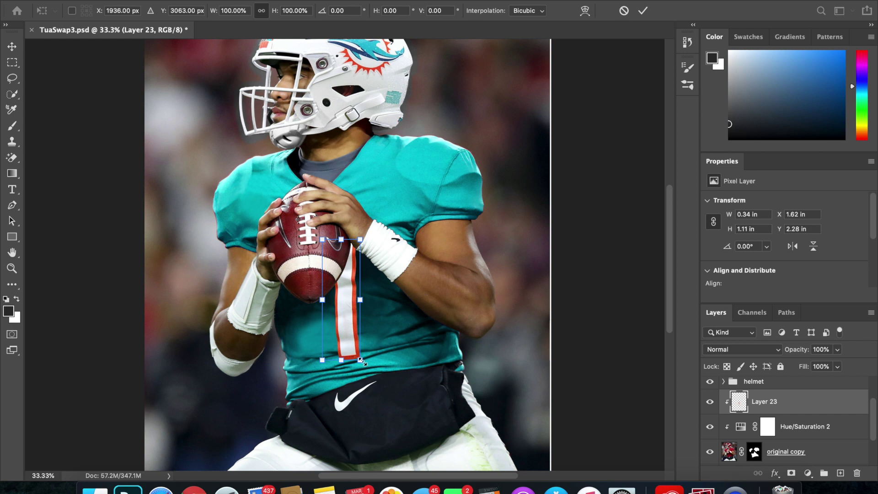
left_click_drag(360, 360, 356, 349)
left_click_drag(339, 320, 334, 315)
Warp the numeral's lower left side slightly outward and apply the transform
right_click(338, 319)
left_click(344, 334)
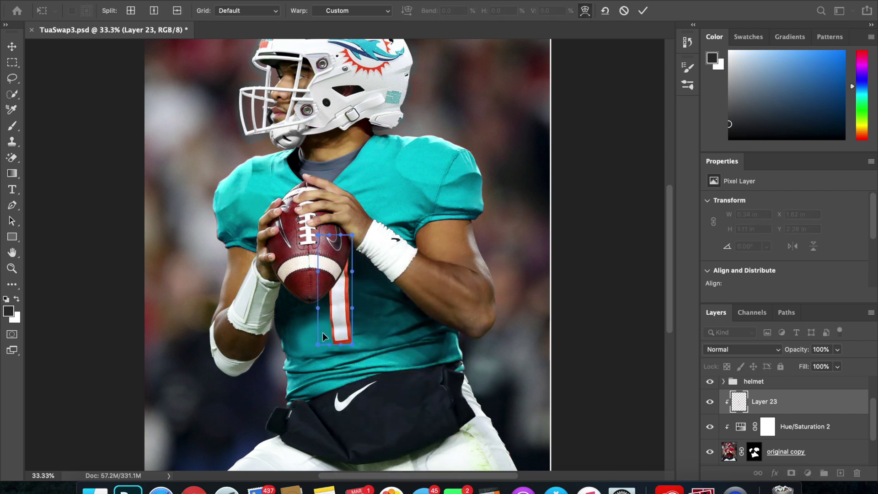
left_click_drag(324, 302, 321, 286)
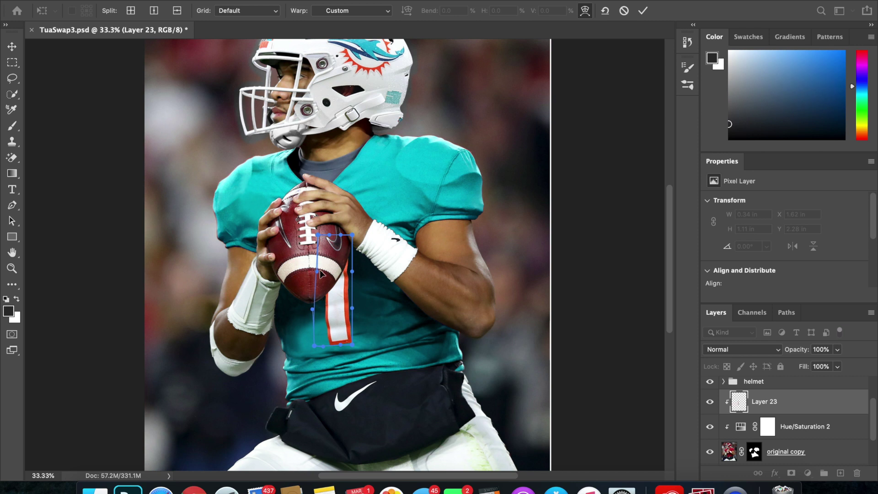
key("Return")
Warp the numeral 1 in two passes to straighten and narrow its lower stem, applying each transform
key("ctrl+t")
right_click(344, 320)
left_click(345, 333)
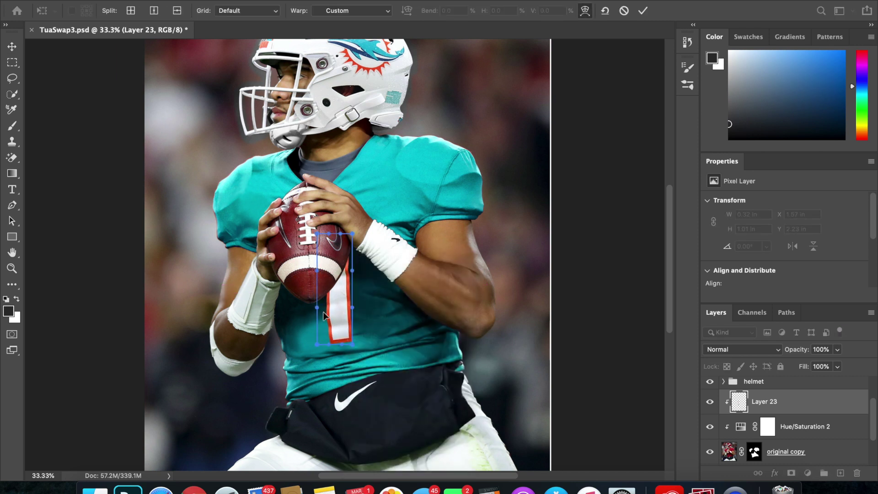
key("Return")
key("ctrl+t")
right_click(328, 311)
left_click(348, 334)
left_click_drag(332, 338, 341, 312)
key("Return")
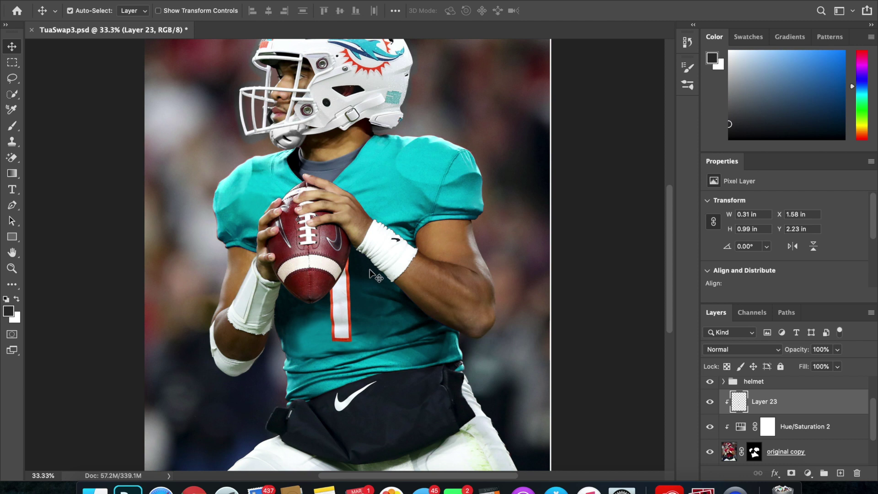
Nudge the numeral to the left on the jersey, rotate it slightly counter-clockwise and apply the transform
key("Left")
key("Left")
key("Left")
key("Left")
key("Left")
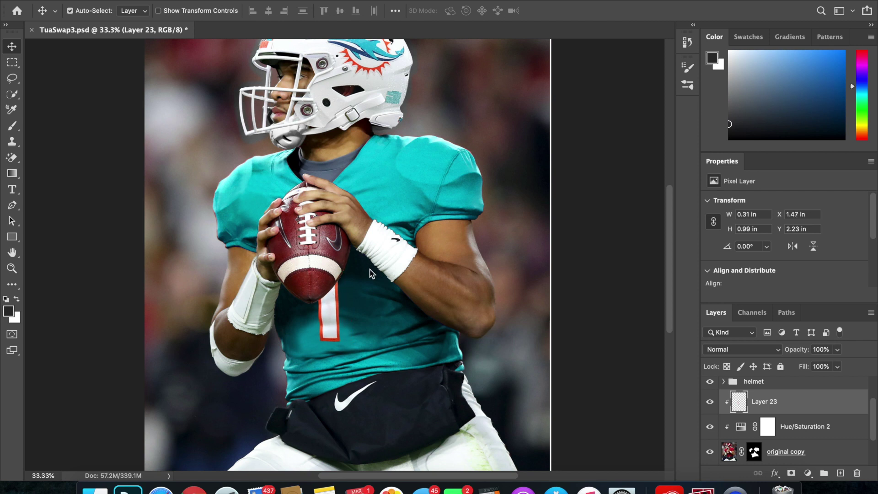
key("ctrl+t")
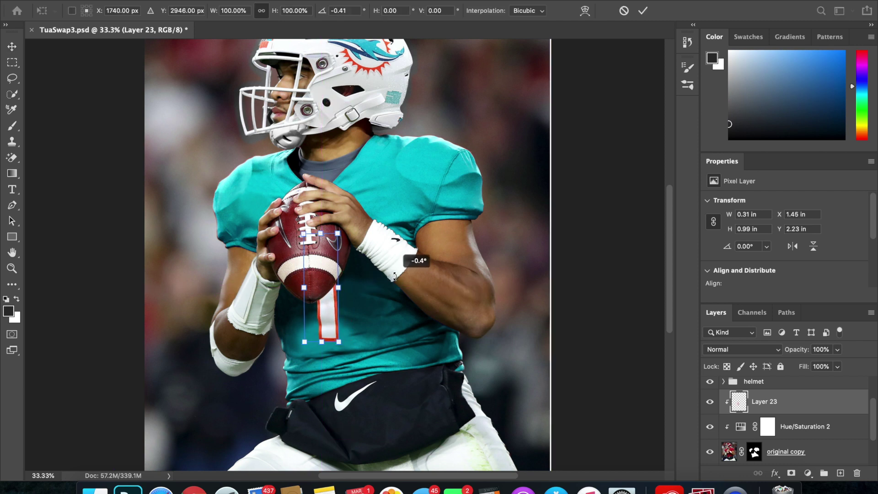
key("Return")
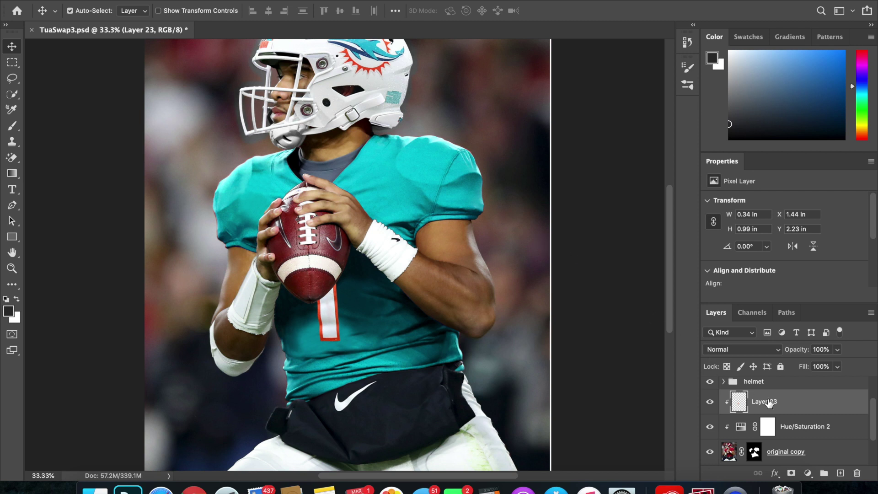
Release Layer 23 from its clipping group and mask it with a selection loaded from the jersey layer's mask
left_click(797, 414, "alt")
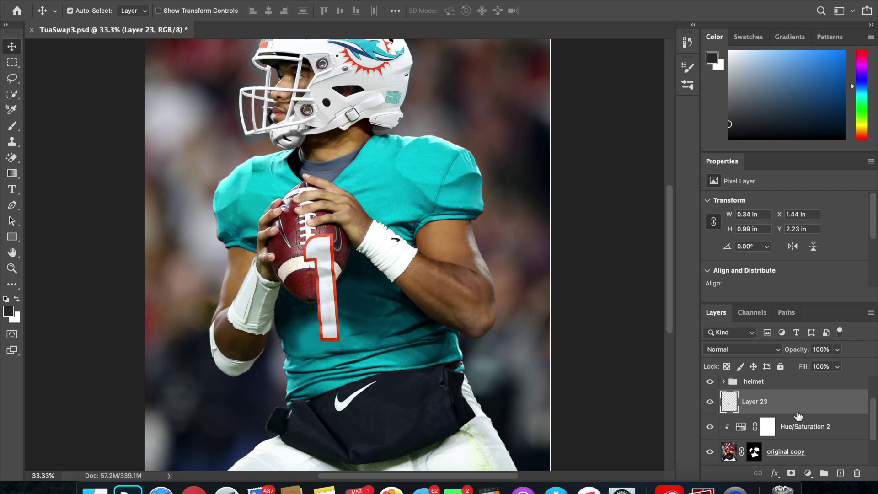
left_click_drag(750, 422, 754, 456)
left_click(754, 456, "super")
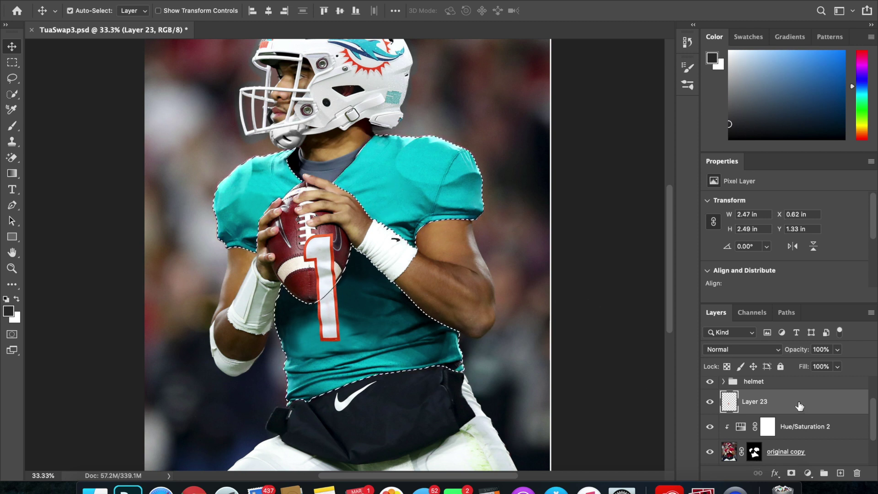
left_click(791, 472)
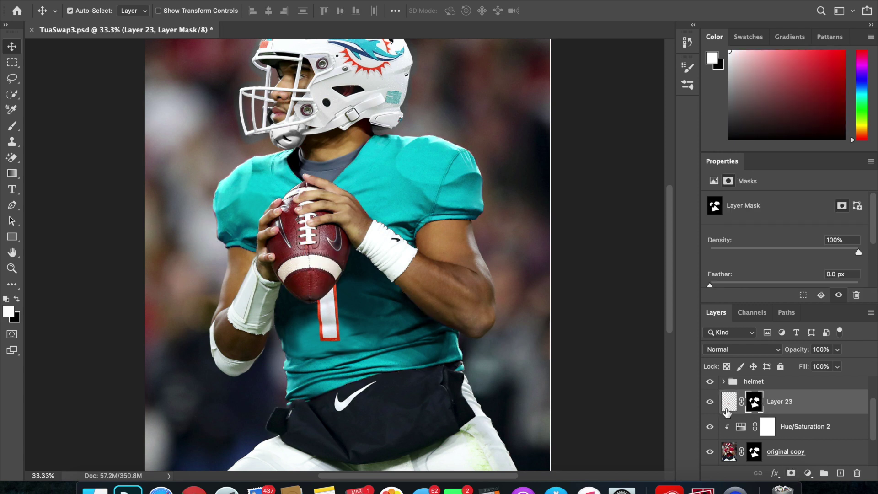
Add an Exposure adjustment clipped to Layer 23 and set its exposure to -3.06
left_click(808, 473)
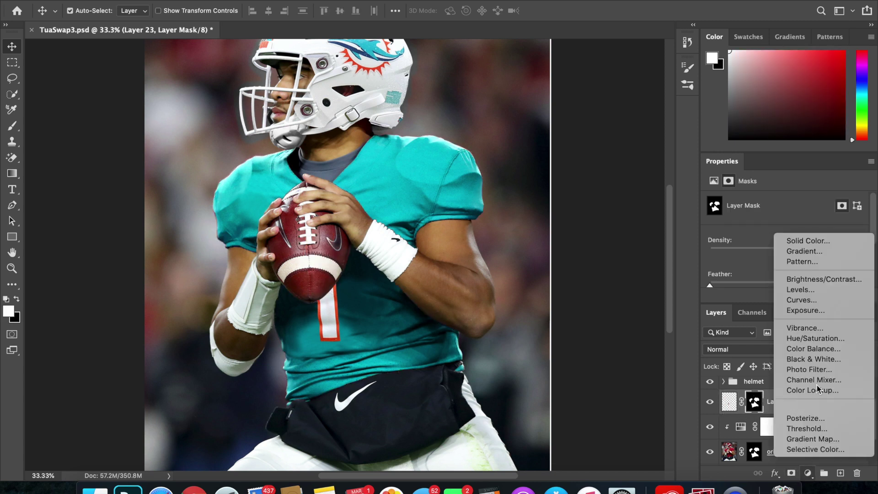
left_click(805, 311)
left_click(786, 296)
left_click_drag(769, 226, 751, 227)
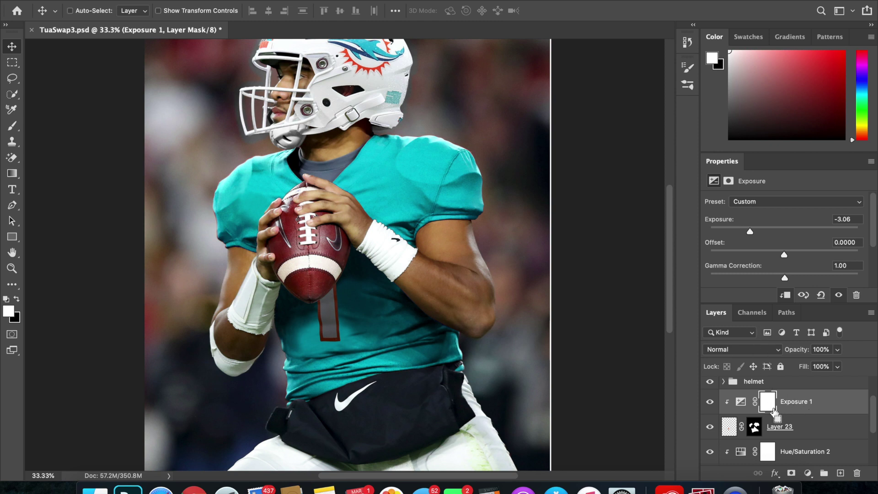
Invert the Exposure 1 mask and paint white with a large soft brush, about 700 px, to shade the numeral just below the football
key("super+i")
key("b")
key("bracketright")
key("bracketright")
key("bracketright")
key("bracketright")
key("bracketright")
key("bracketright")
key("bracketright")
key("bracketright")
key("bracketright")
key("bracketright")
key("bracketright")
key("bracketright")
key("bracketright")
key("bracketright")
key("bracketright")
key("bracketright")
key("bracketright")
key("bracketright")
key("bracketright")
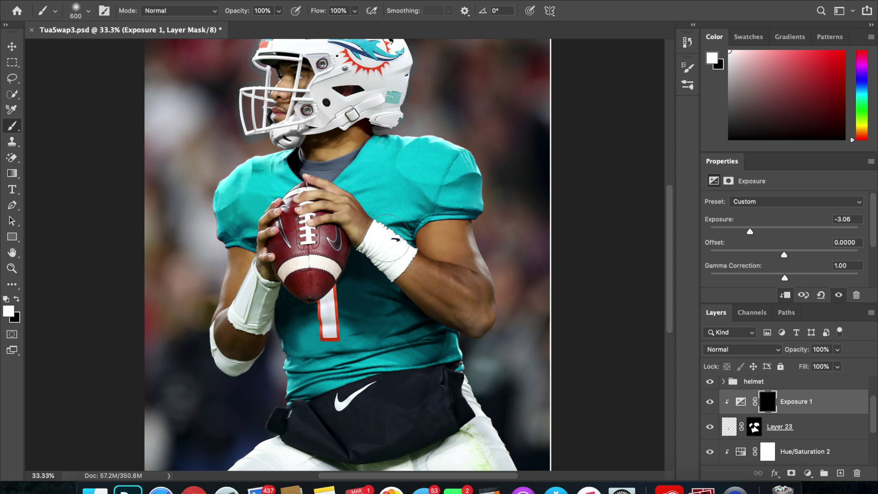
key("bracketright")
left_click(322, 291)
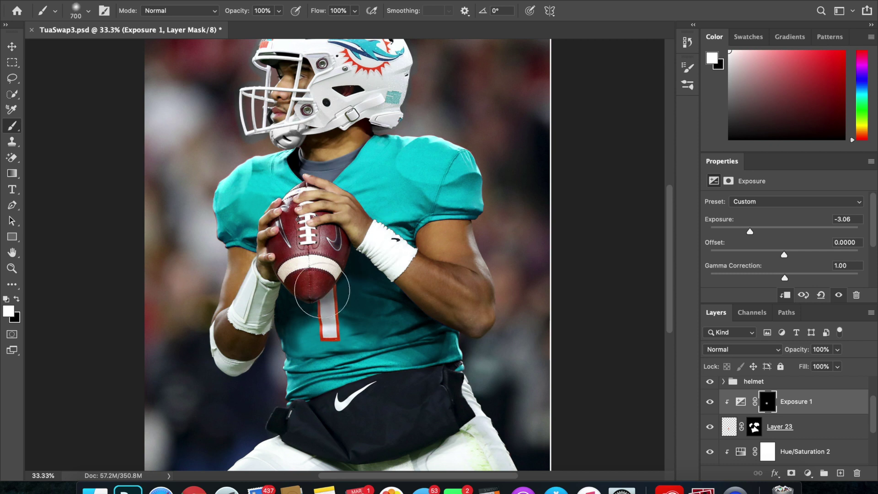
key("bracketleft")
key("bracketleft")
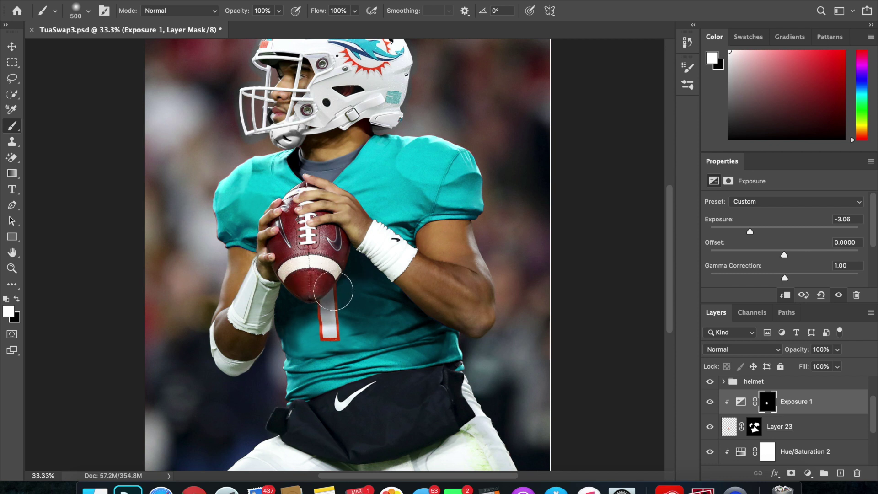
key("bracketright")
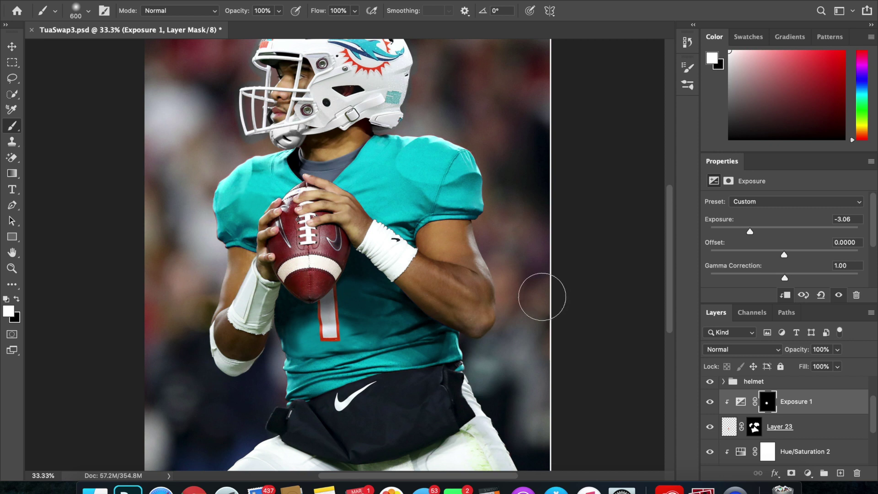
key("v")
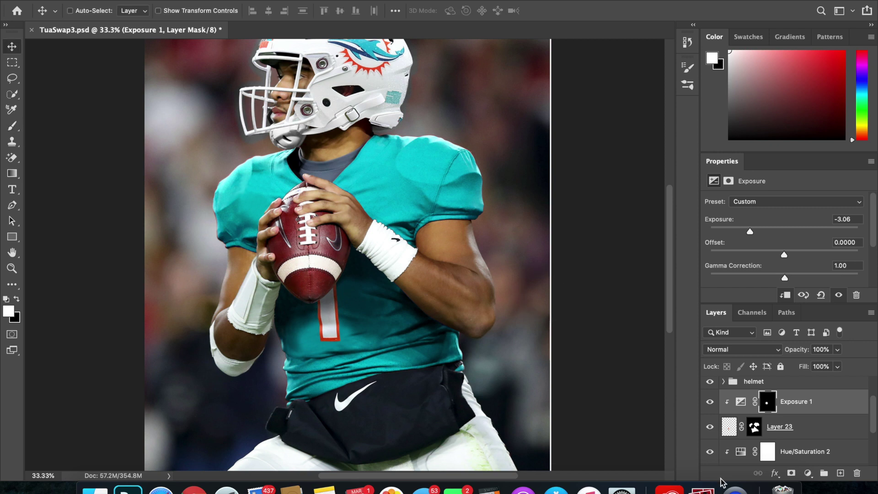
Duplicate the Exposure 1 layer, set the copy's exposure to -2.40 and replace its mask with a blank one
key("super+j")
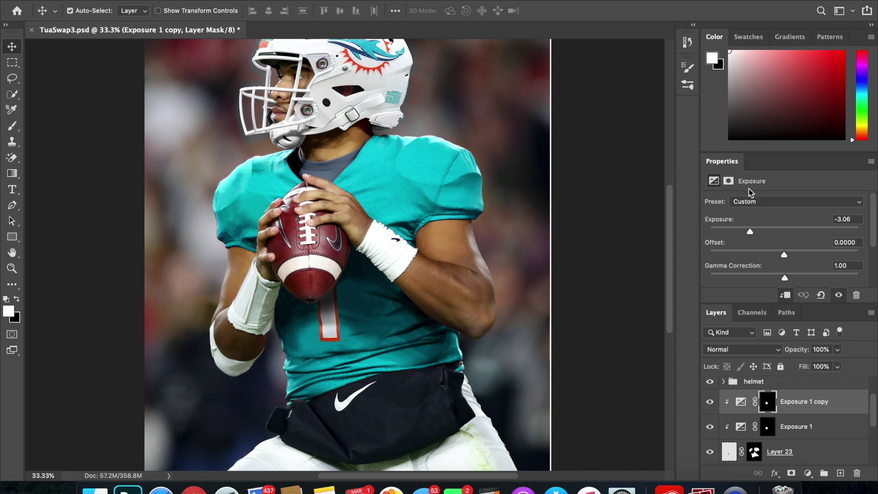
left_click_drag(757, 227, 759, 234)
right_click(768, 408)
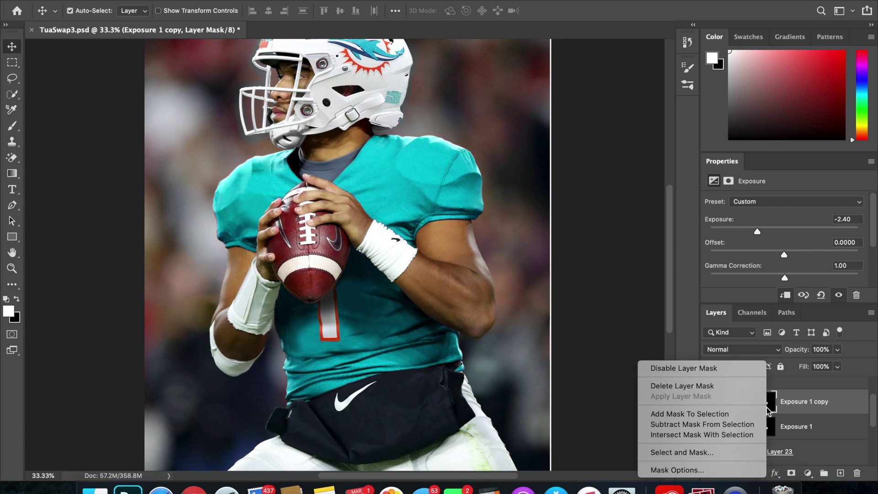
left_click(706, 388)
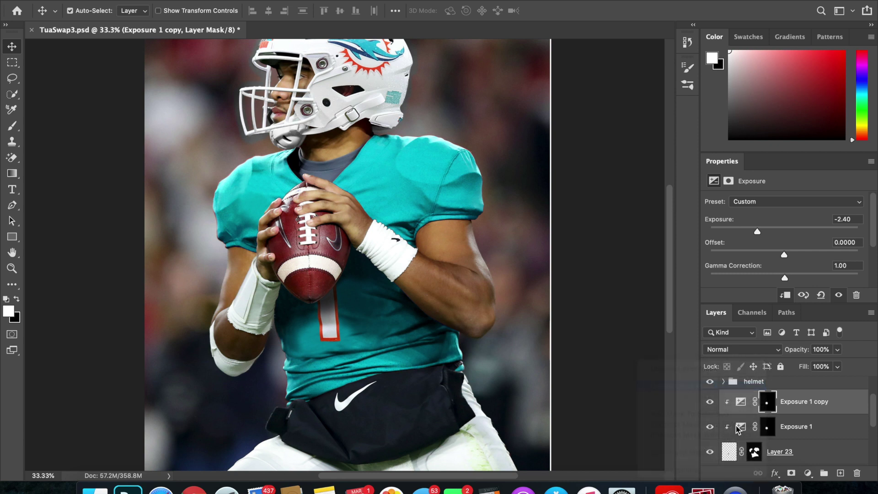
left_click(793, 475)
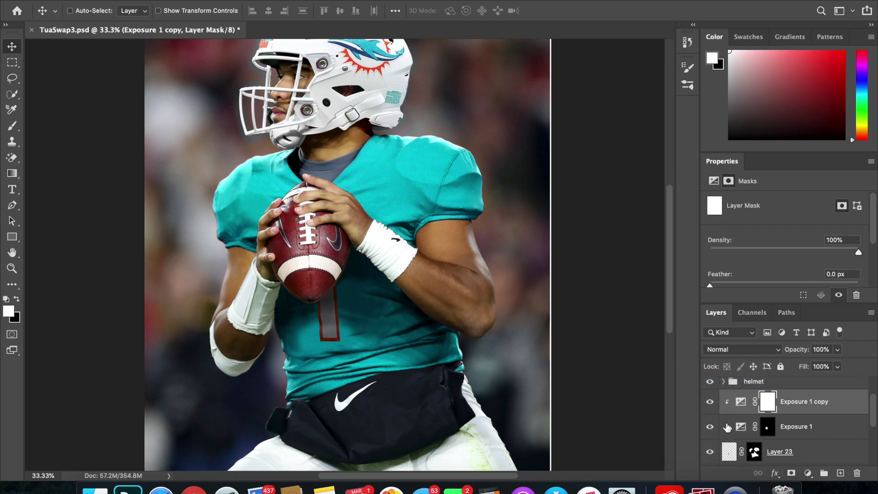
Limit the copied exposure to the numeral's area under the football using an inverted mask and 600 px white brush, with exposure at -3.50
key("super+i")
key("b")
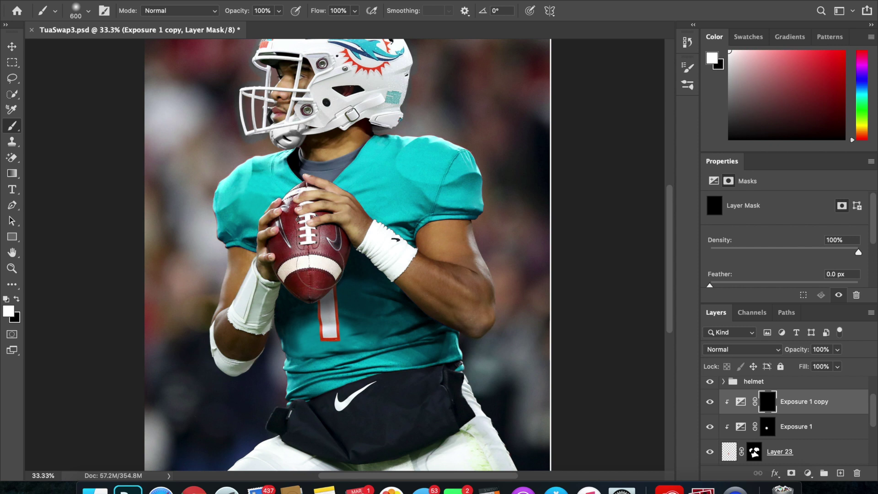
left_click(316, 277)
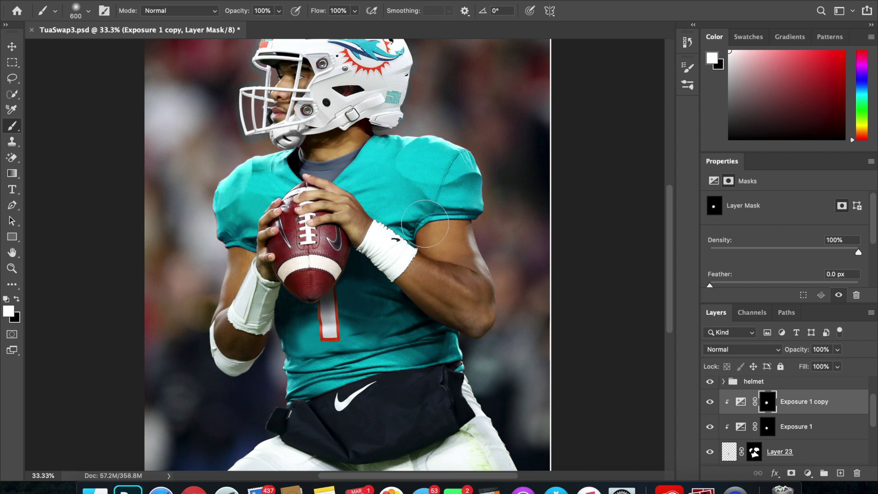
key("v")
left_click(740, 401)
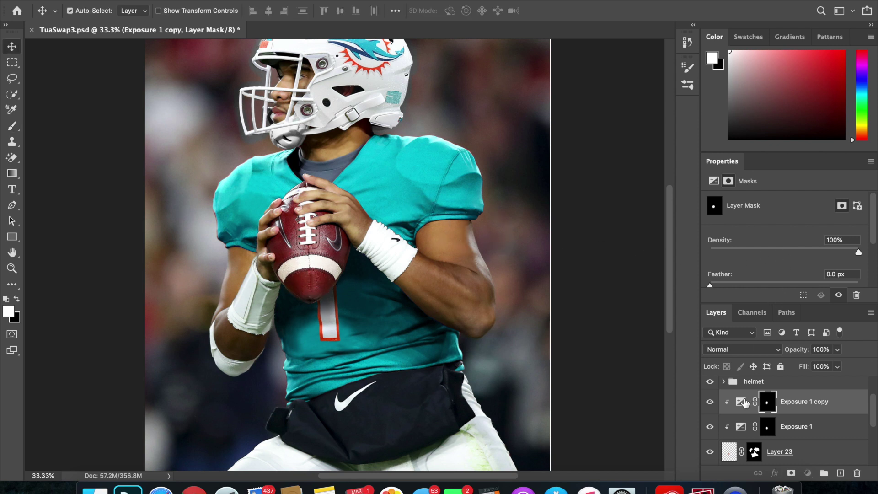
left_click_drag(748, 230, 746, 229)
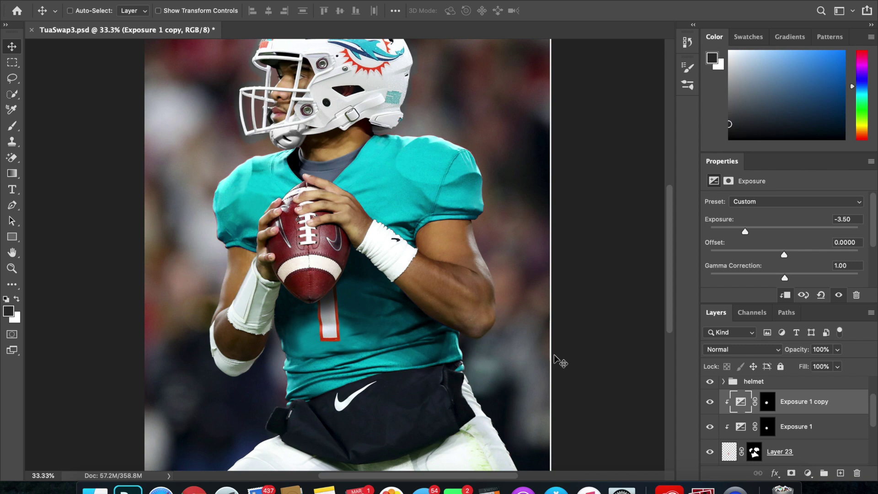
Try moving the masked numeral on Layer 23 down and to the right on the jersey, and undo the move
key("super+minus")
scroll(405, 311, "up", 3)
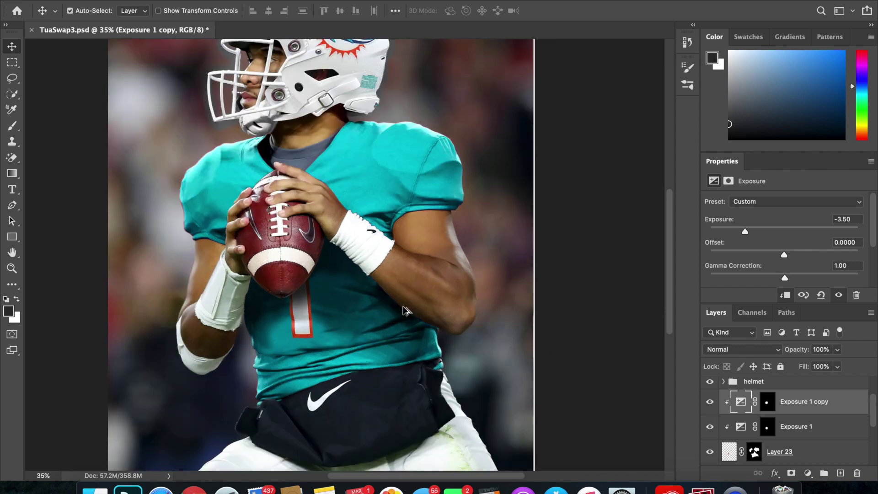
left_click(743, 452)
key("super+t")
left_click_drag(313, 340, 320, 355)
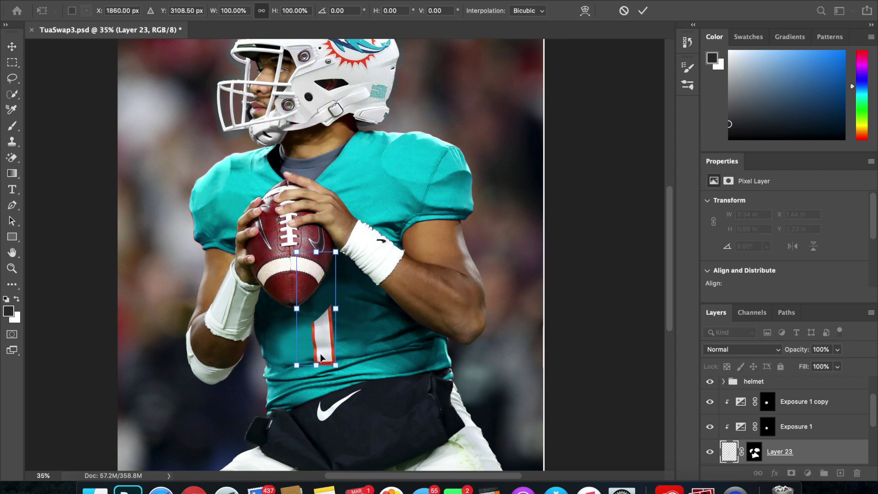
key("Return")
key("super+z")
Clear the selection loaded from Layer 23's mask and delete that layer mask
scroll(330, 328, "up", 3)
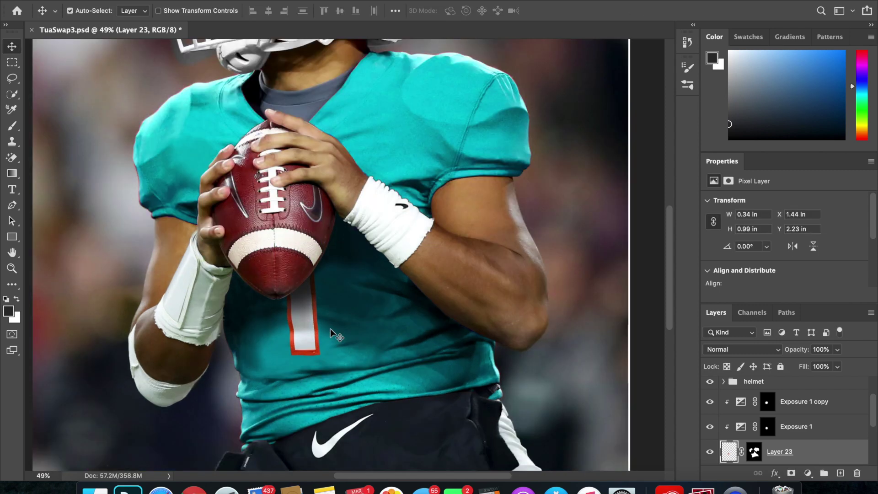
scroll(331, 328, "left", 2)
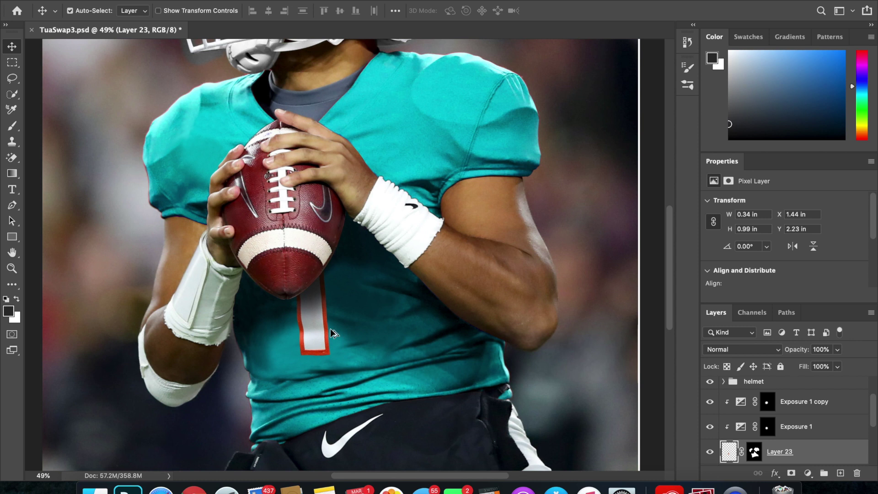
left_click(754, 452, "super")
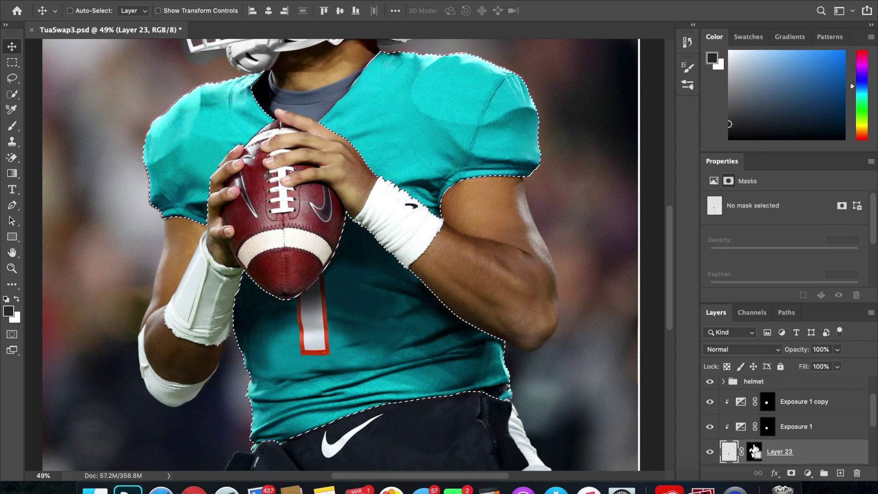
key("super+d")
right_click(754, 451)
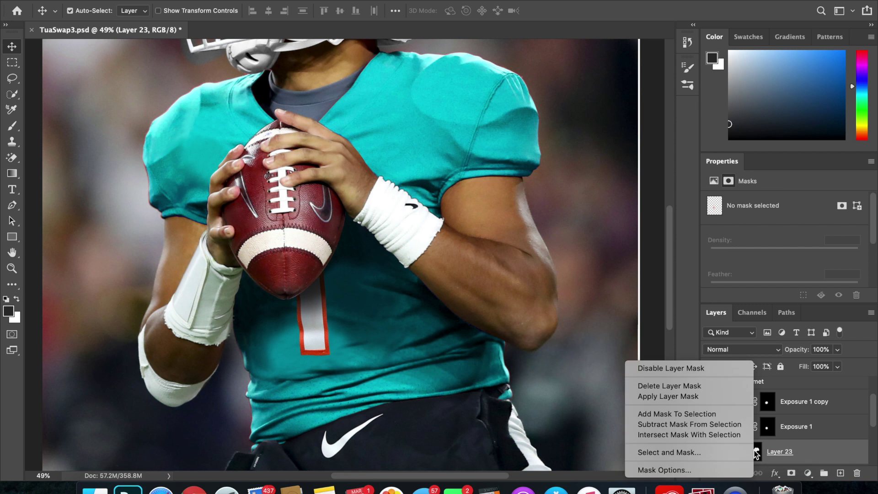
left_click(689, 388)
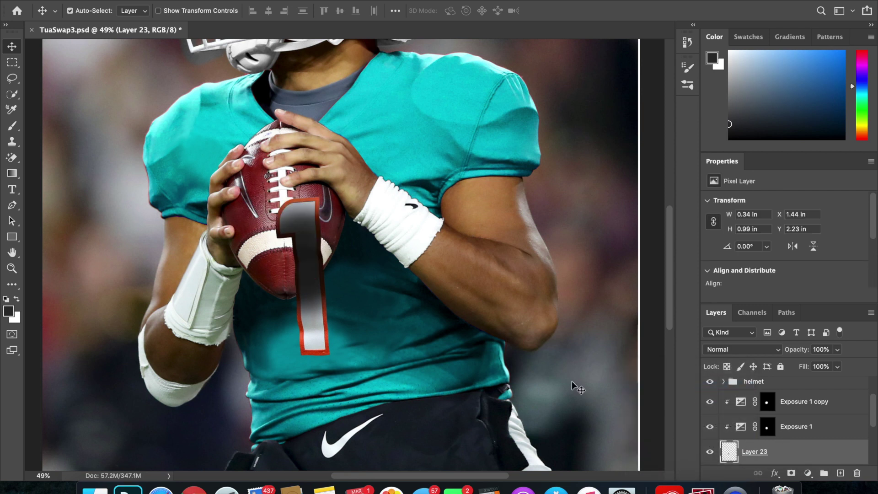
key("super+t")
right_click(320, 301)
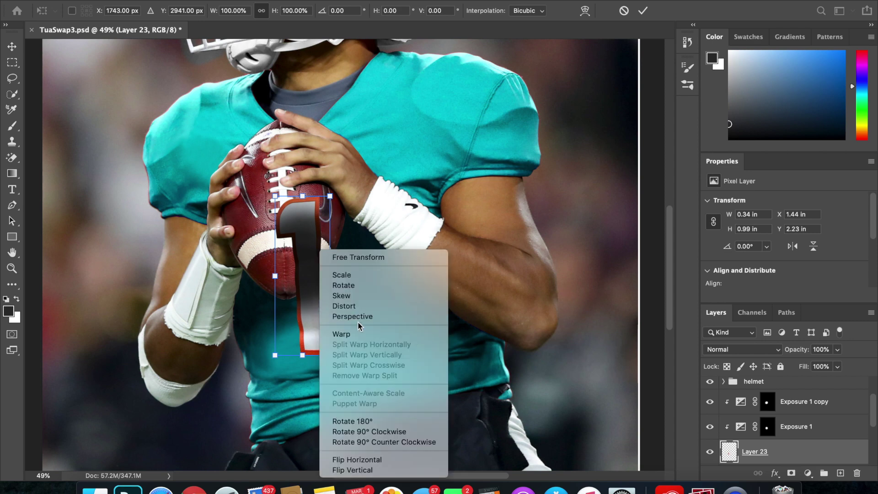
left_click(352, 335)
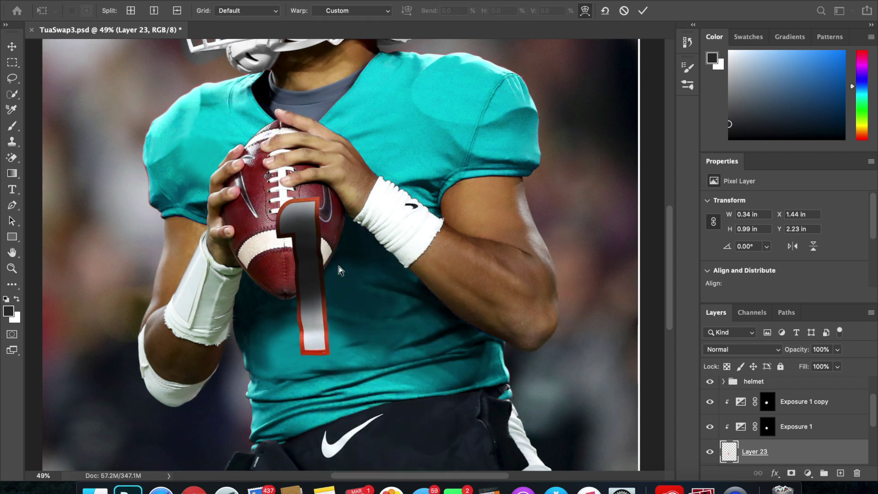
key("Return")
Widen the number 1 on Layer 23 to about 0.4 in with Free Transform
key("super+t")
right_click(312, 280)
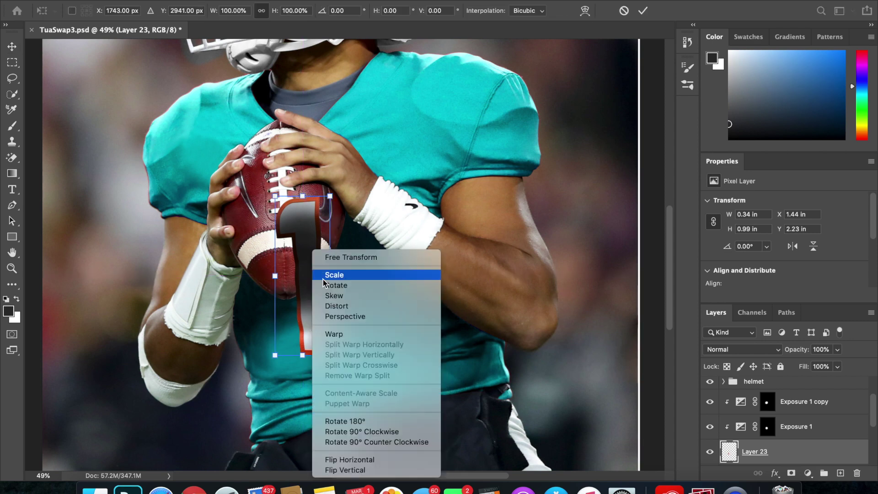
left_click(356, 259)
mouse_move(337, 278)
left_mouse_down()
mouse_move(329, 278)
mouse_move(338, 278)
left_mouse_up()
key("Return")
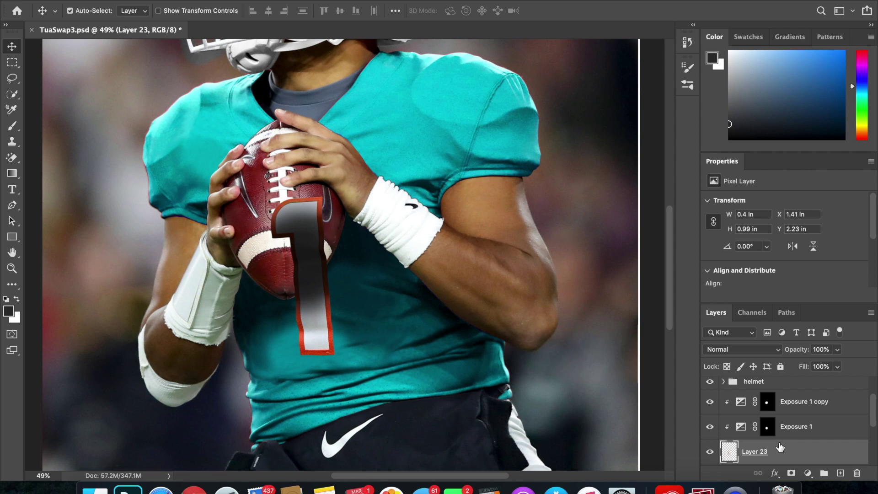
Load the jersey mask of the original copy layer as a selection and apply it as a layer mask on Layer 23
scroll(780, 447, "down", 2)
left_click(755, 459, "ctrl")
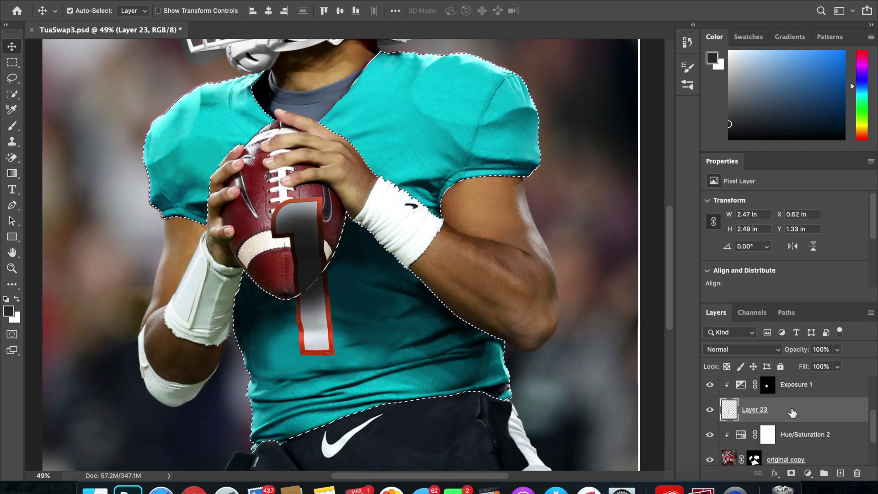
left_click(791, 473)
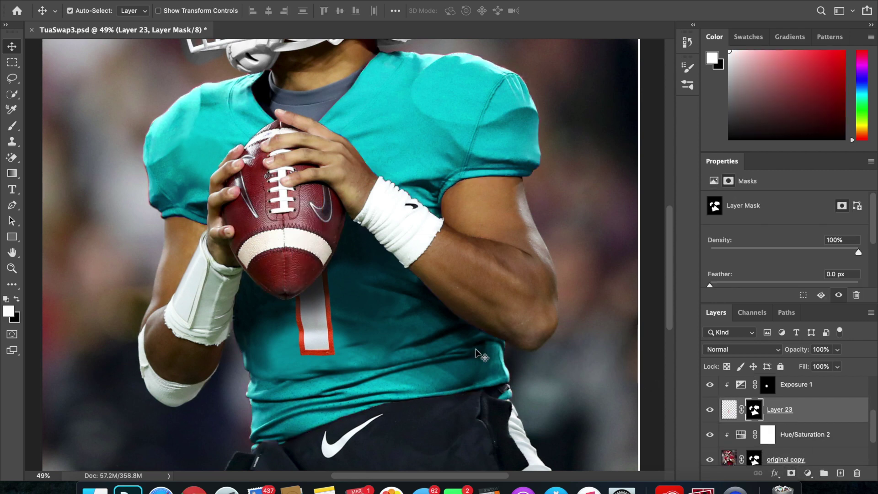
Add a drop shadow to the number on Layer 23 and reduce its size to 7 px
key("super+minus")
scroll(475, 348, "up", 2)
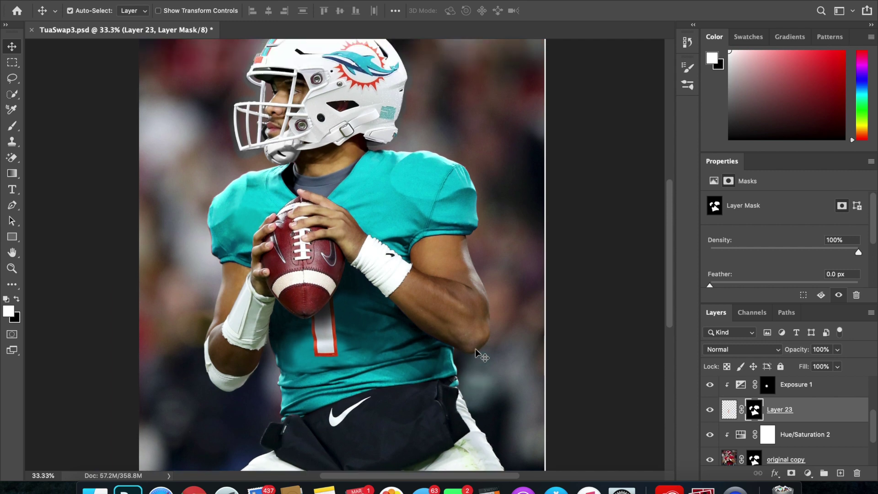
scroll(476, 349, "down", 2, "alt")
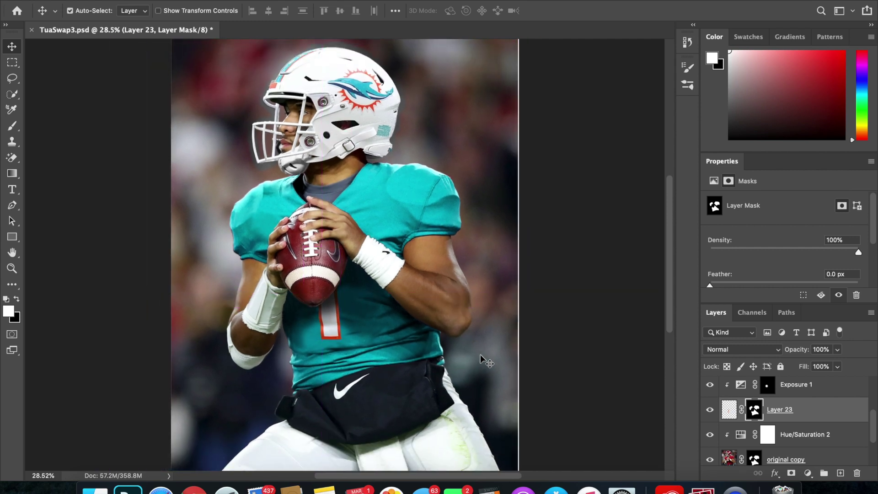
double_click(822, 419)
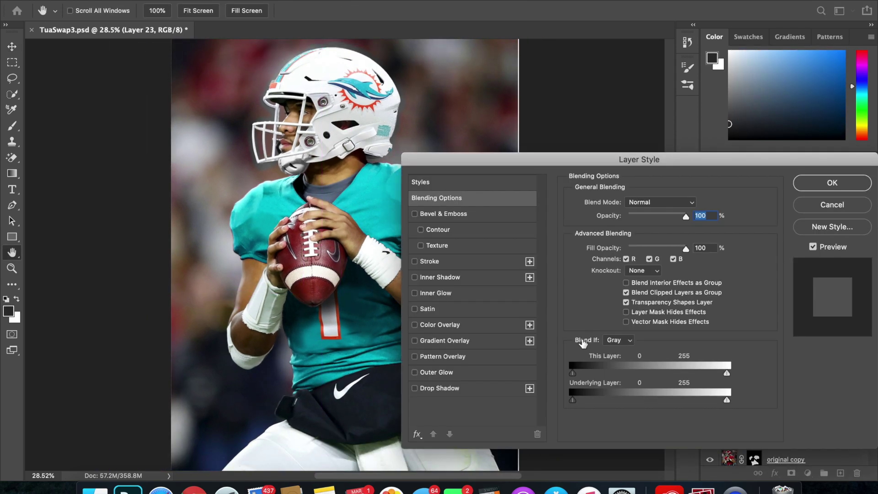
left_click(477, 390)
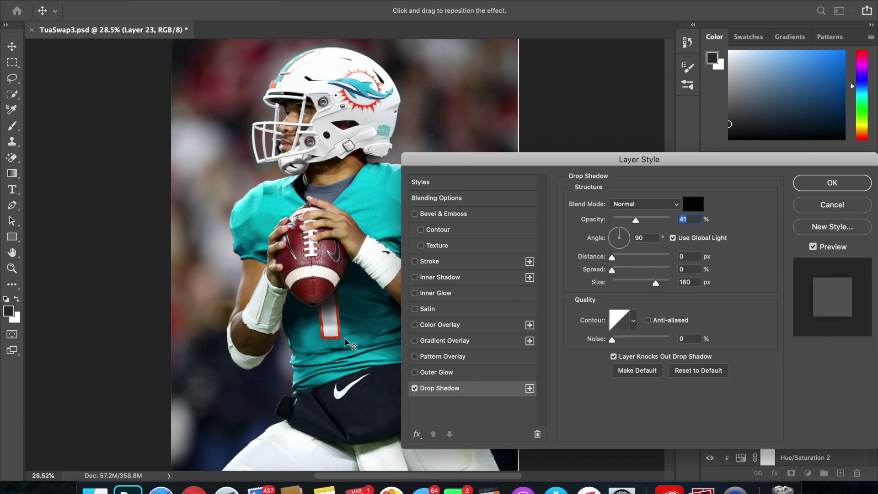
scroll(344, 338, "up", 8, "alt")
scroll(351, 346, "up", 5, "alt")
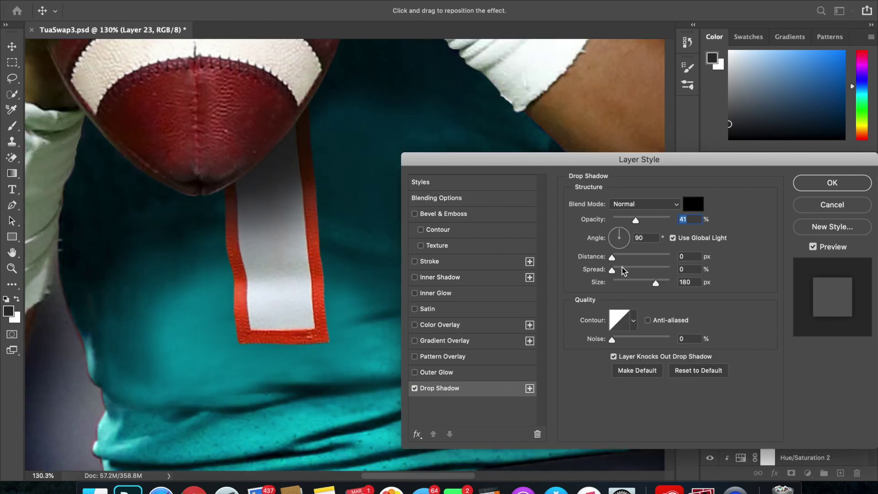
left_click(617, 282)
left_click_drag(612, 257, 613, 256)
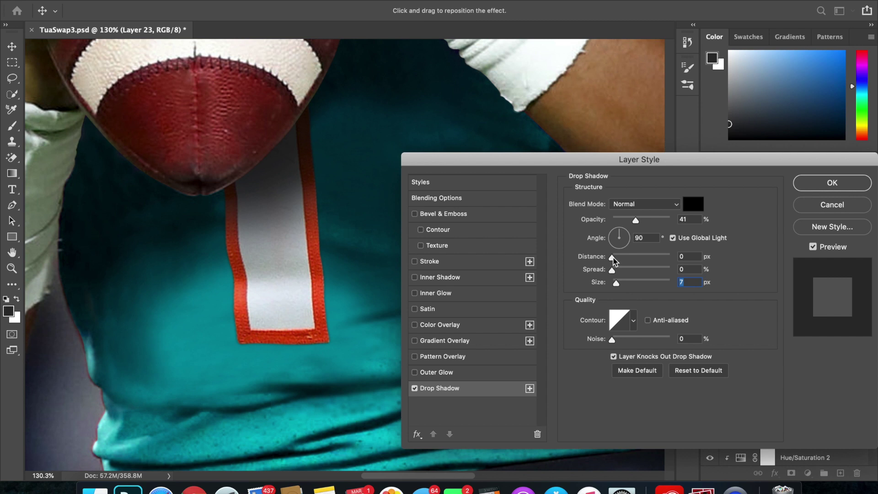
Try a stronger drop shadow with 70% opacity, a 116° angle, 19 px distance and 8 px size
left_click_drag(635, 220, 653, 221)
mouse_move(625, 247)
left_mouse_down()
mouse_move(636, 284)
mouse_move(623, 286)
mouse_move(618, 259)
mouse_move(633, 231)
mouse_move(617, 233)
left_mouse_up()
left_click(615, 230)
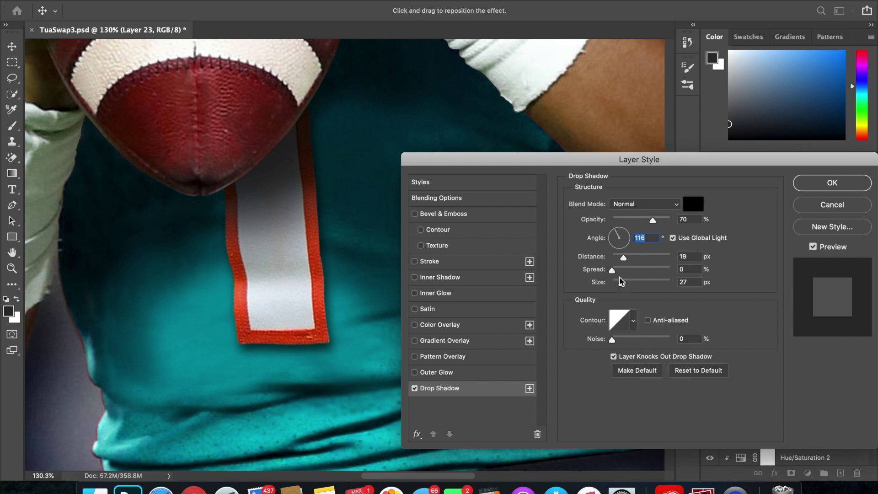
left_click_drag(621, 282, 617, 284)
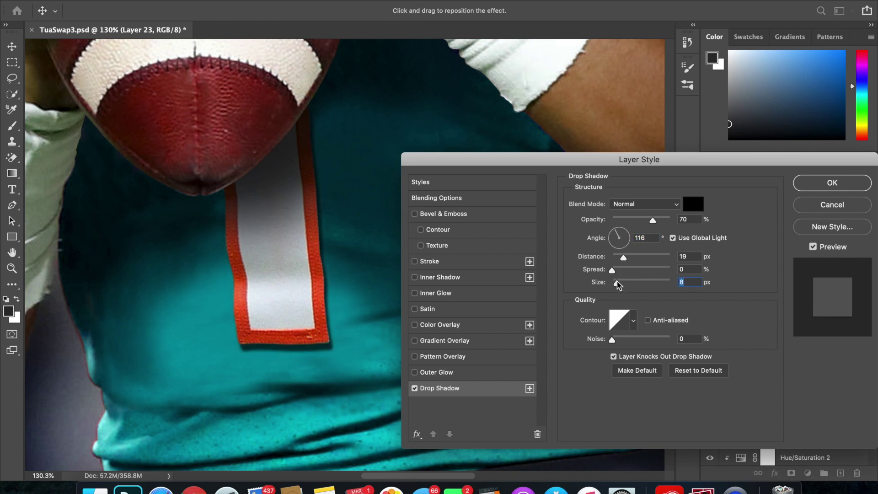
Soften the number's drop shadow to a 133° angle, 7 px distance, 4 px size and a lower opacity, and apply it
left_click_drag(617, 237, 618, 257)
left_click_drag(642, 222, 633, 219)
left_click_drag(617, 282, 616, 284)
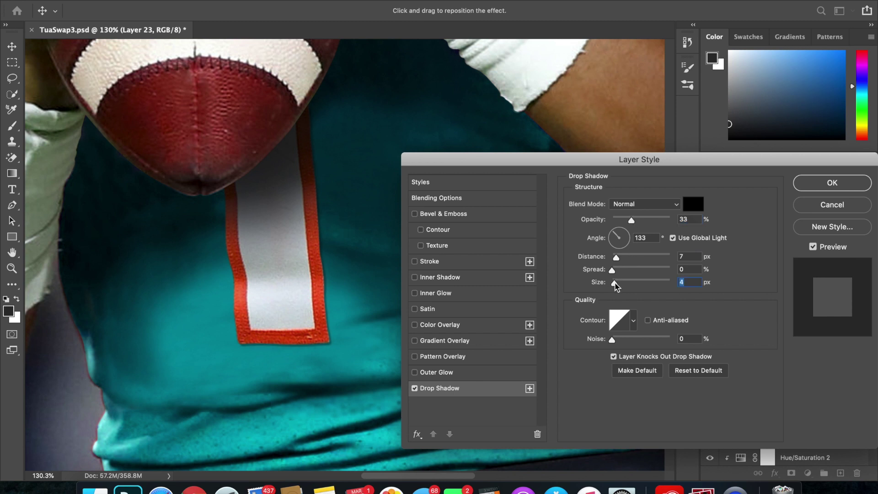
left_click(623, 220)
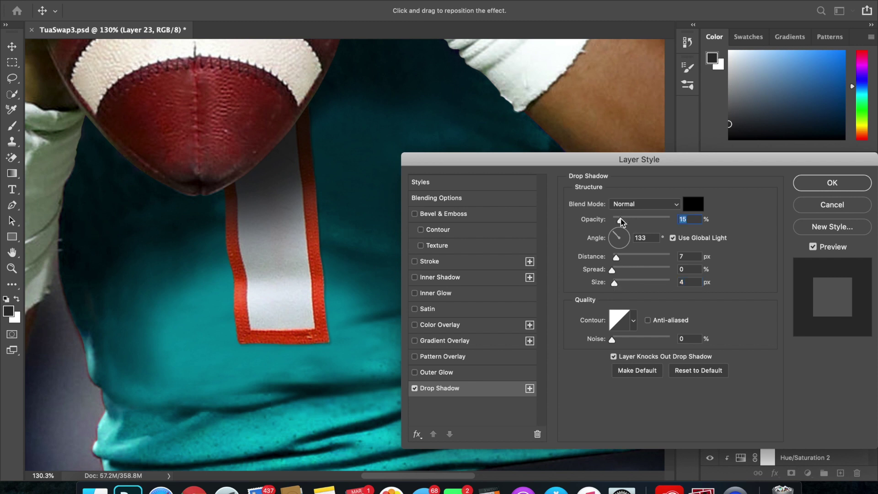
left_click_drag(625, 223, 624, 223)
left_click(810, 184)
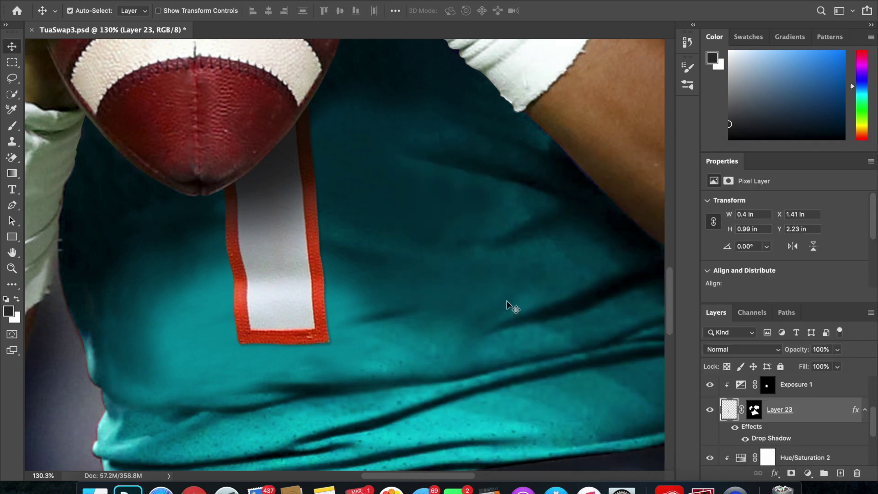
key("super+0")
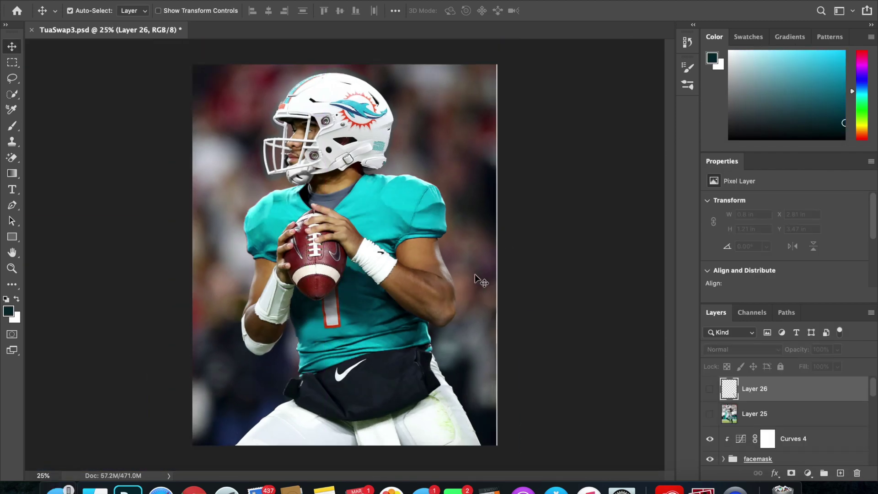
View the Dolphins reference photo on the Getty Images page in Safari, return to Photoshop and show its copy on Layer 25
left_click(161, 490)
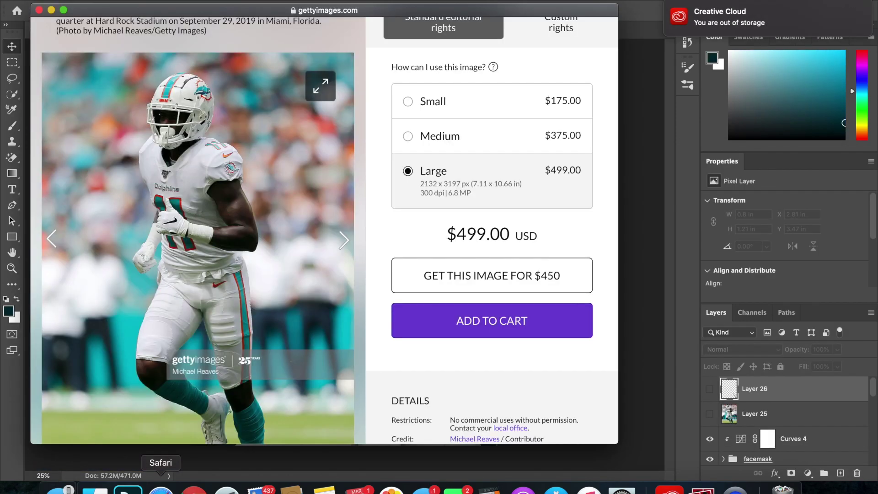
left_click(352, 459)
left_click(714, 414)
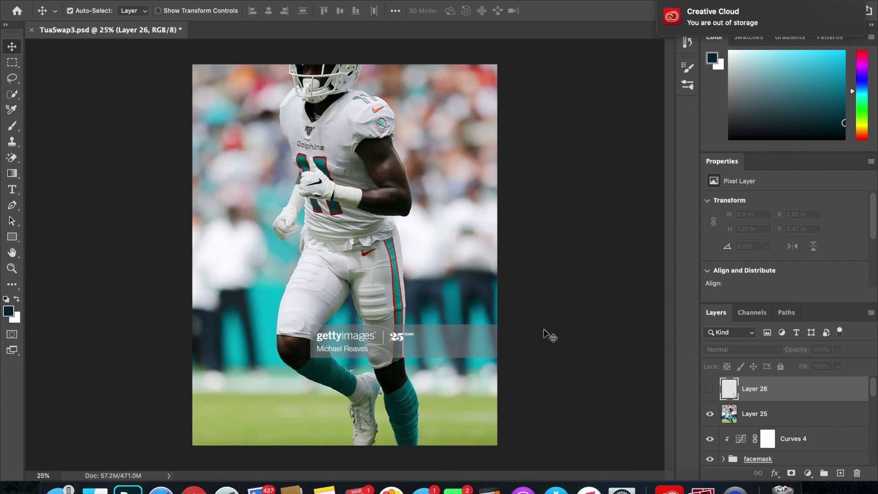
Outline part of the teal stripe on the reference player's pants with the Pen tool and discard the path
key("p")
left_click(384, 237)
left_click(395, 236)
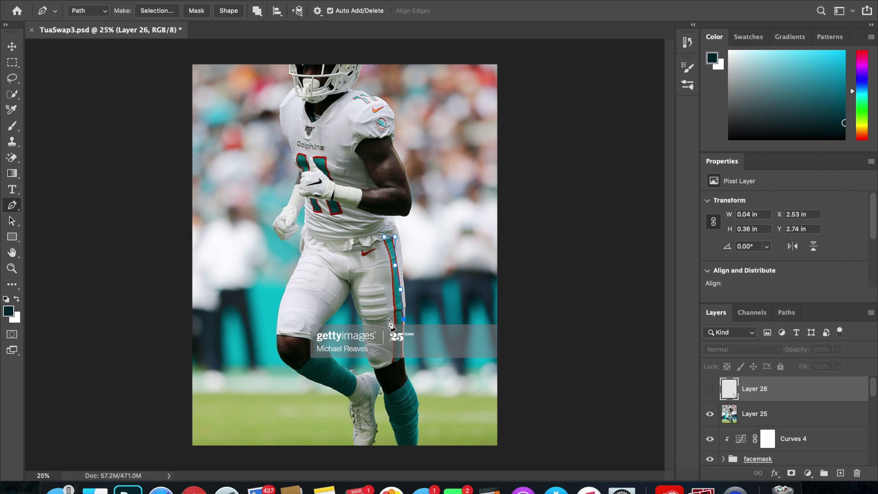
key("v")
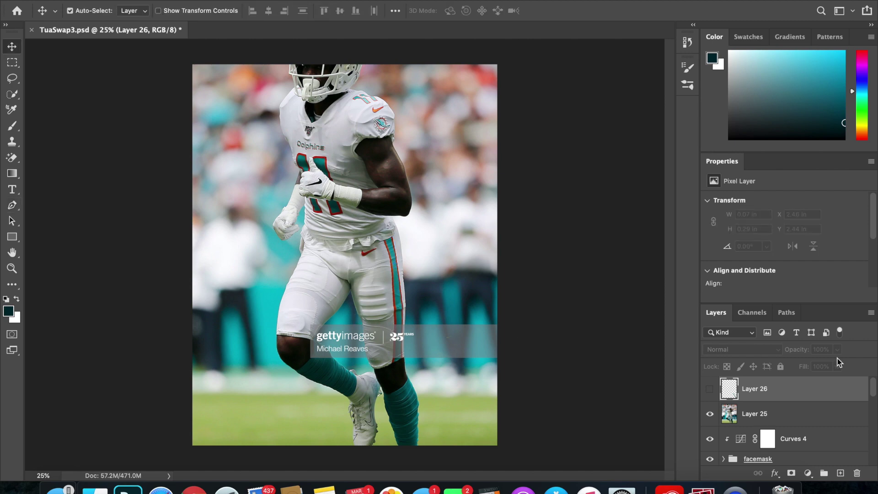
Delete the reference photo on Layer 25 and show the pants stripe on Layer 26
left_click(800, 414)
key("Delete")
left_click(710, 390)
left_click(813, 388)
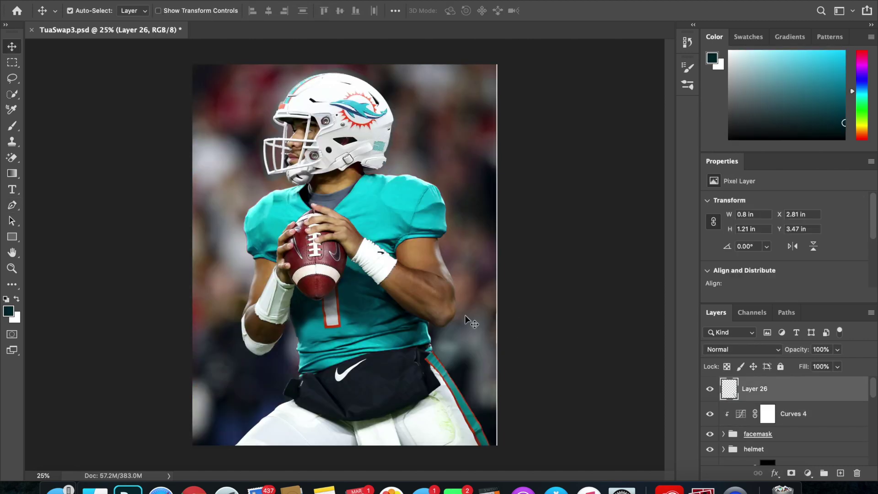
Hide Layer 26 and trace the outer edge of the white pants with the Pen tool, from the waist to the black pouch's lower corner
scroll(457, 419, "up", 6)
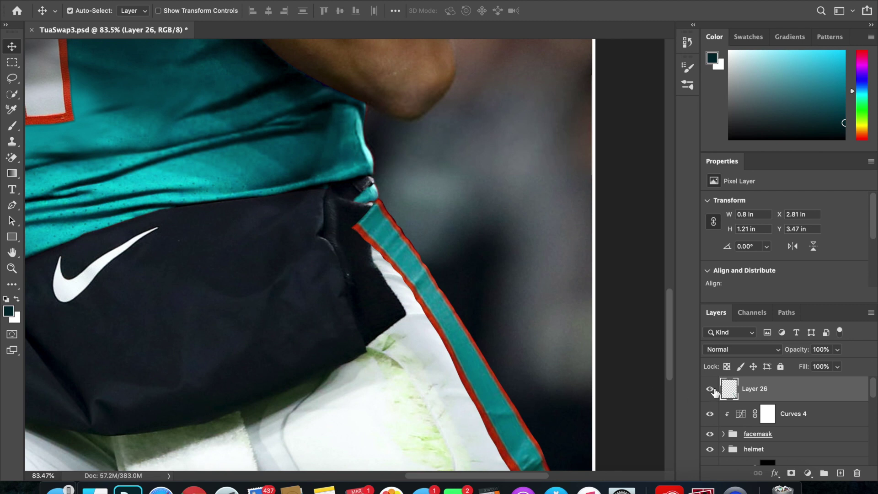
left_click(710, 390)
key("p")
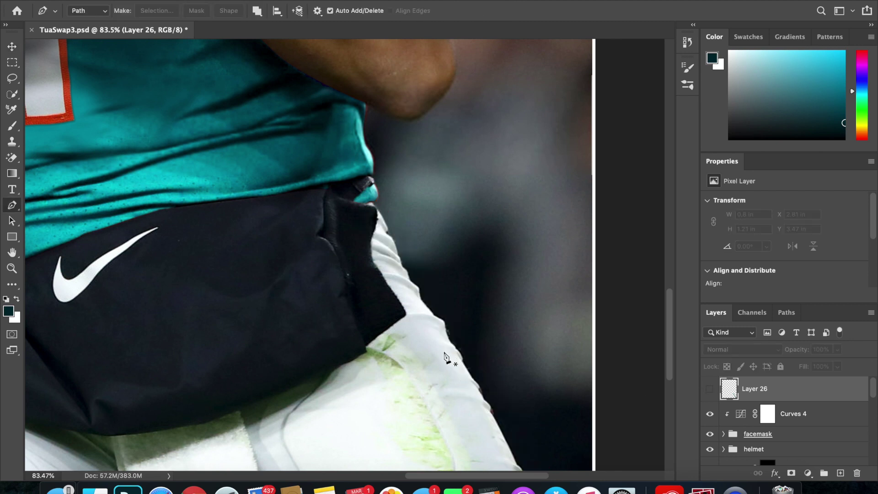
scroll(392, 229, "up", 3)
left_click(352, 182)
left_click(383, 233)
left_click(384, 242)
scroll(383, 238, "up", 5)
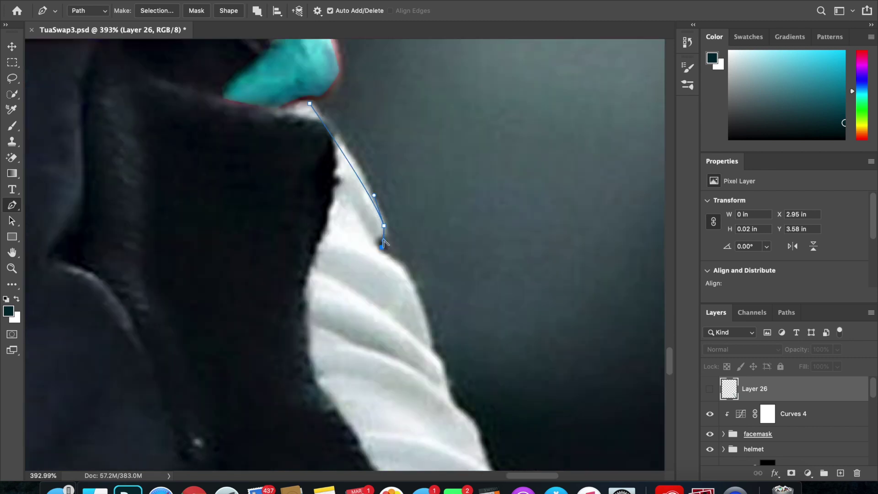
left_click_drag(375, 263, 398, 275)
left_click_drag(433, 314, 442, 331)
left_click_drag(473, 418, 474, 434)
scroll(475, 425, "down", 5)
left_click_drag(464, 350, 483, 392)
scroll(484, 392, "down", 5)
left_click_drag(433, 359, 438, 368)
left_click_drag(479, 397, 486, 401)
left_click_drag(491, 439, 492, 445)
scroll(492, 443, "down", 5)
left_click_drag(498, 365, 525, 421)
scroll(525, 421, "down", 5)
left_click_drag(479, 344, 497, 356)
mouse_move(528, 403)
left_mouse_down()
mouse_move(528, 444)
mouse_move(528, 403)
mouse_move(529, 427)
mouse_move(522, 417)
left_mouse_up()
scroll(528, 440, "down", 5)
scroll(521, 418, "down", 5)
left_click_drag(506, 274, 507, 280)
left_click_drag(545, 323, 549, 333)
left_click_drag(579, 360, 558, 385)
scroll(587, 371, "right", 3)
left_click(566, 402)
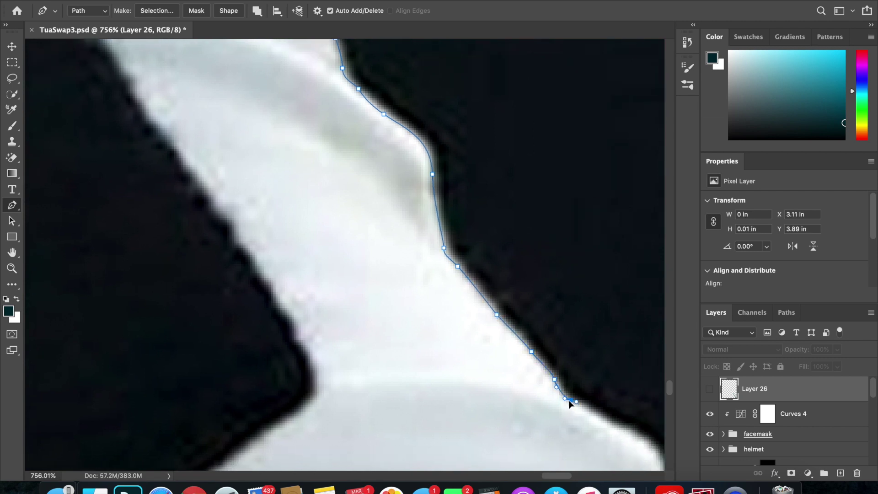
Continue the pen path along the thigh's outer edge, following its folds down to just past the canvas's bottom edge
scroll(570, 404, "right", 5)
scroll(570, 403, "down", 2)
left_click_drag(502, 387, 537, 415)
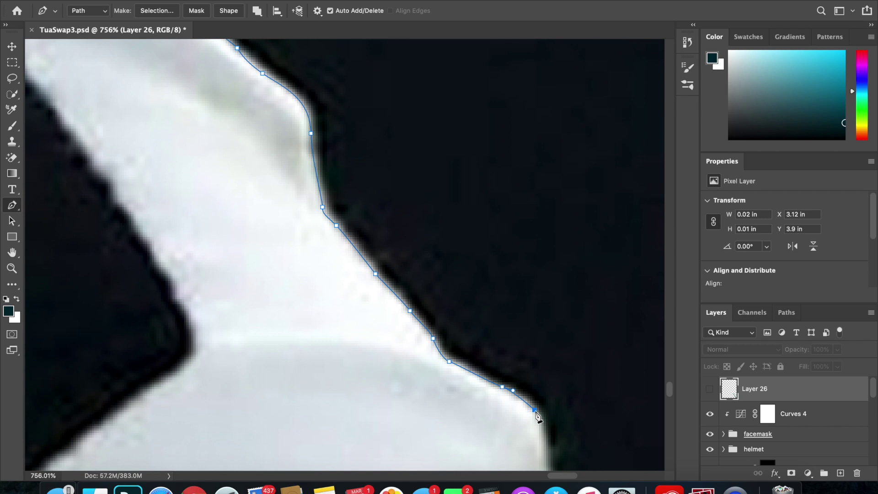
left_click_drag(545, 446, 545, 458)
scroll(547, 450, "down", 4)
left_click(564, 418)
scroll(570, 427, "down", 7)
scroll(570, 427, "right", 3)
left_click(517, 270)
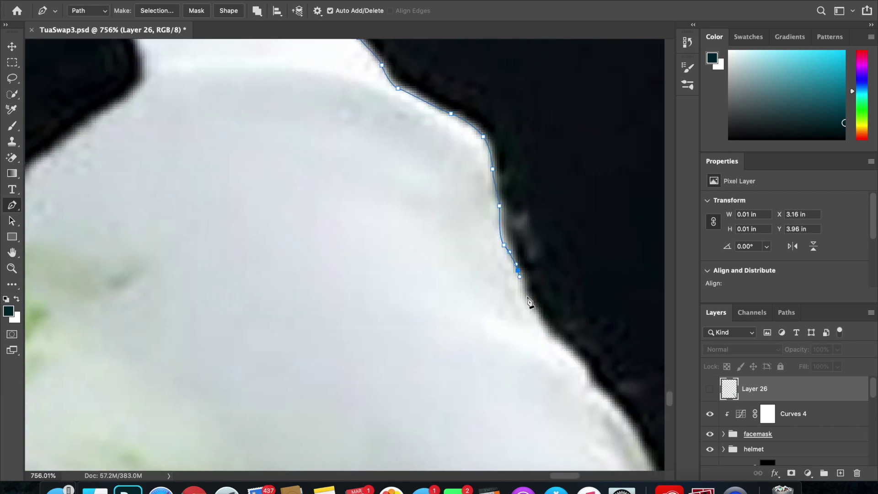
left_click(540, 313)
left_click(565, 350)
left_click_drag(586, 375, 587, 383)
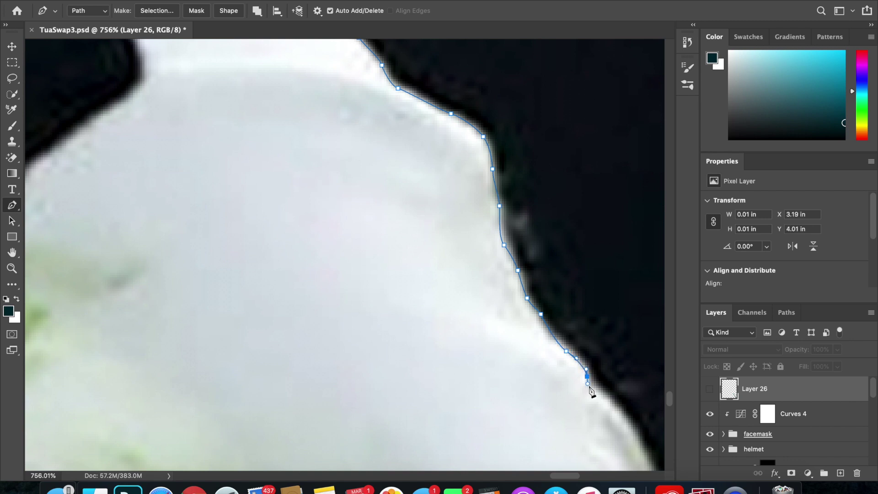
left_click(602, 390)
scroll(605, 394, "down", 3)
scroll(605, 395, "right", 4)
scroll(606, 398, "down", 1)
scroll(606, 398, "right", 1)
left_click(522, 344)
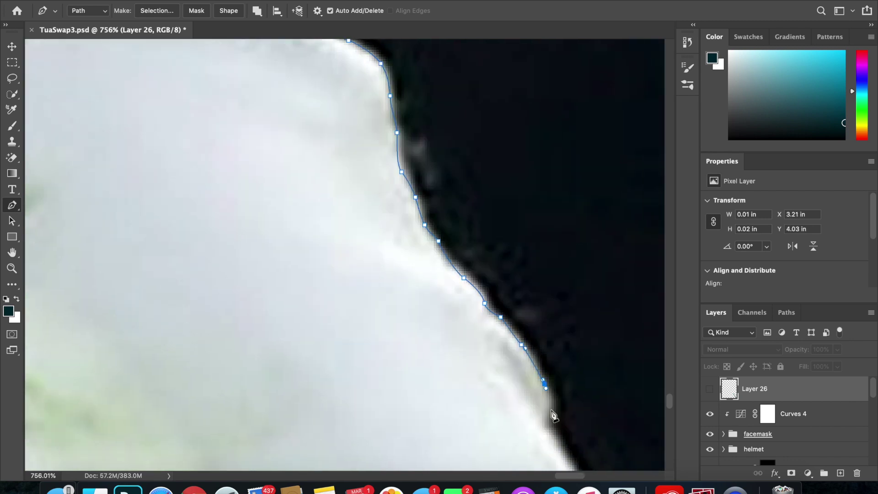
mouse_move(552, 412)
left_mouse_down()
mouse_move(553, 439)
mouse_move(554, 415)
left_mouse_up()
scroll(553, 440, "down", 3)
scroll(553, 440, "right", 1)
scroll(555, 415, "down", 6)
scroll(554, 415, "right", 4)
left_click_drag(511, 370, 515, 381)
scroll(515, 383, "down", 5)
scroll(515, 382, "right", 2)
left_click_drag(507, 330, 521, 341)
left_click_drag(551, 372, 553, 377)
scroll(553, 377, "down", 5)
scroll(553, 377, "right", 2)
left_click_drag(538, 314, 539, 318)
left_click_drag(552, 355, 552, 362)
mouse_move(575, 397)
left_mouse_down()
mouse_move(583, 400)
mouse_move(570, 396)
left_mouse_up()
left_click_drag(610, 433, 613, 442)
scroll(613, 443, "down", 5)
scroll(613, 443, "right", 2)
scroll(607, 394, "down", 5)
scroll(607, 394, "right", 1)
left_click_drag(604, 387, 593, 379)
scroll(593, 379, "down", 5)
scroll(593, 379, "right", 2)
scroll(593, 375, "down", 1)
left_click_drag(552, 334, 561, 352)
left_click_drag(587, 404, 588, 411)
scroll(587, 413, "down", 5)
scroll(587, 413, "right", 2)
left_click_drag(579, 348, 581, 351)
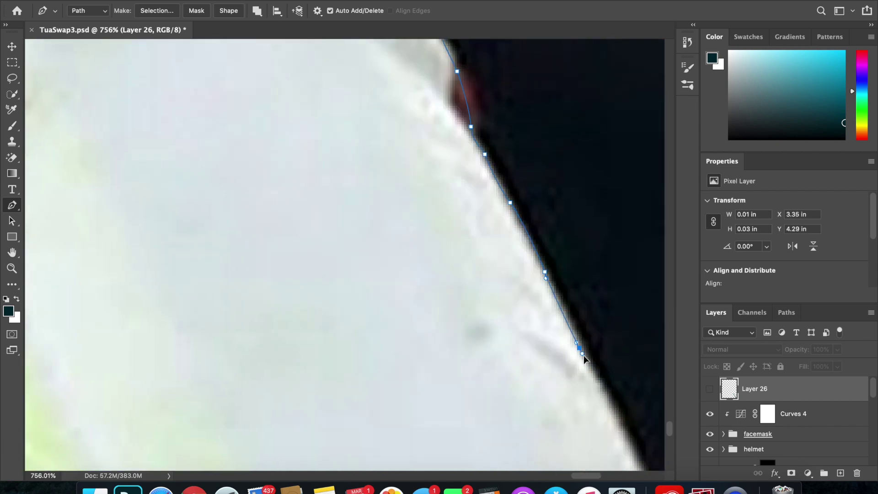
scroll(580, 352, "down", 5)
scroll(580, 352, "right", 2)
left_click_drag(545, 325, 548, 335)
left_click_drag(569, 391, 542, 392)
scroll(572, 403, "down", 5)
scroll(572, 402, "right", 2)
mouse_move(581, 440)
left_mouse_down()
mouse_move(616, 463)
mouse_move(572, 439)
left_mouse_up()
left_click_drag(537, 415, 507, 416)
scroll(550, 420, "down", 4)
scroll(550, 420, "right", 4)
left_click_drag(499, 449, 507, 460)
scroll(506, 457, "down", 4)
scroll(507, 457, "right", 1)
left_click(507, 426)
scroll(508, 425, "down", 5)
scroll(507, 426, "right", 1)
left_click_drag(548, 314, 574, 354)
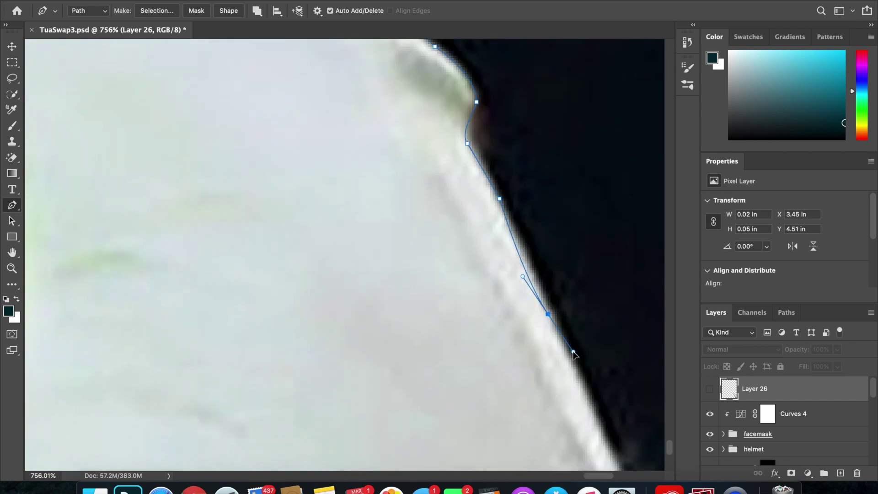
scroll(603, 439, "down", 2)
scroll(603, 439, "right", 1)
left_click(581, 364)
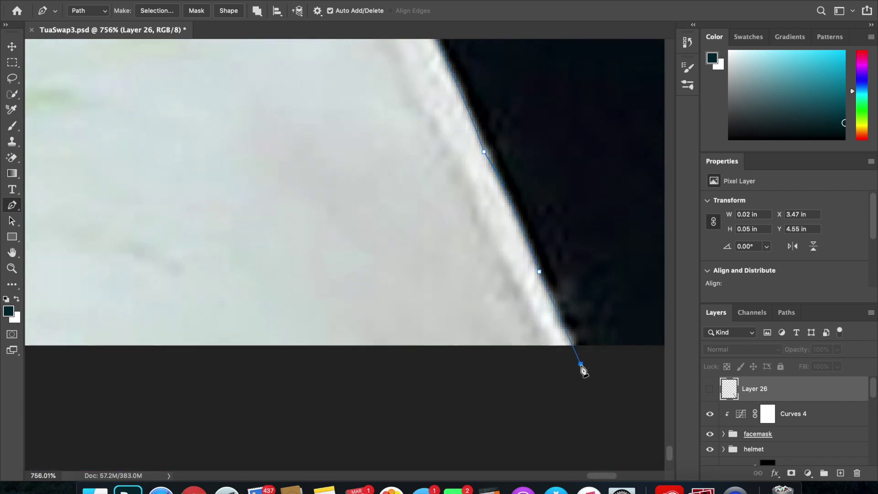
Extend the pen path below the canvas's bottom edge and back up across the thigh toward the black pouch's lower corner
scroll(574, 369, "down", 5)
scroll(574, 368, "left", 4)
left_click(418, 324)
scroll(257, 316, "left", 2)
left_click(259, 333)
scroll(260, 335, "down", 4)
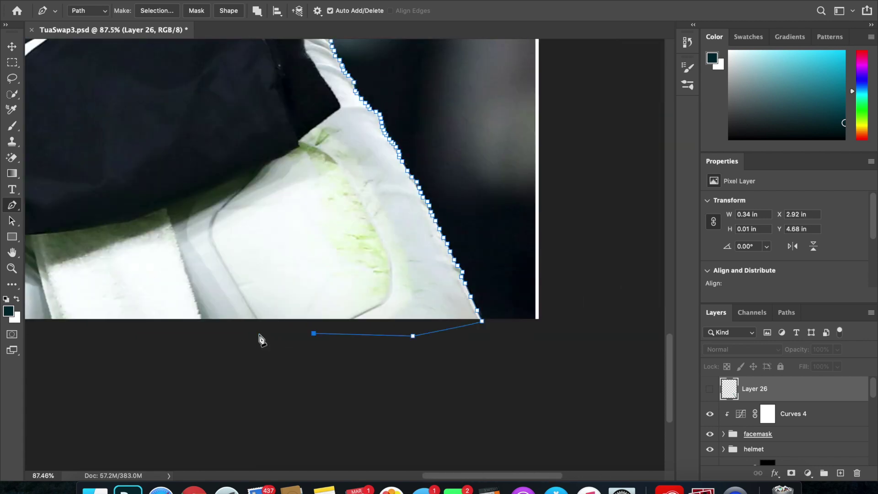
left_click(259, 335)
left_click(308, 187)
scroll(308, 188, "up", 4)
left_click(313, 235)
scroll(314, 235, "up", 5)
scroll(317, 240, "up", 4)
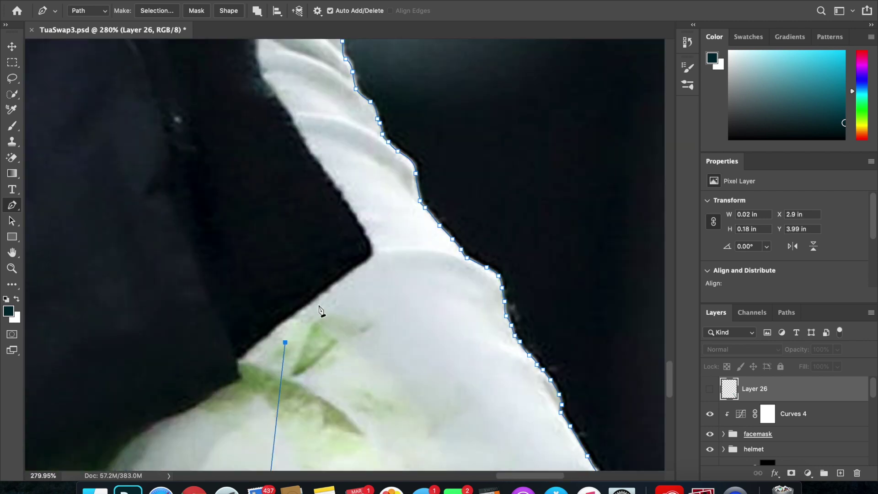
Trace the pouch's boundary with the white pants, from around its lower corner up its side to the first fabric folds
scroll(320, 310, "up", 4)
left_click(263, 300)
left_click_drag(536, 97, 545, 97)
scroll(518, 167, "up", 3)
left_click_drag(516, 162, 492, 128)
scroll(492, 129, "up", 4)
left_click_drag(438, 132, 433, 121)
scroll(433, 122, "up", 4)
scroll(433, 122, "down", 2)
left_click_drag(381, 131, 366, 100)
left_click(381, 217)
left_click(362, 201)
left_click(344, 187)
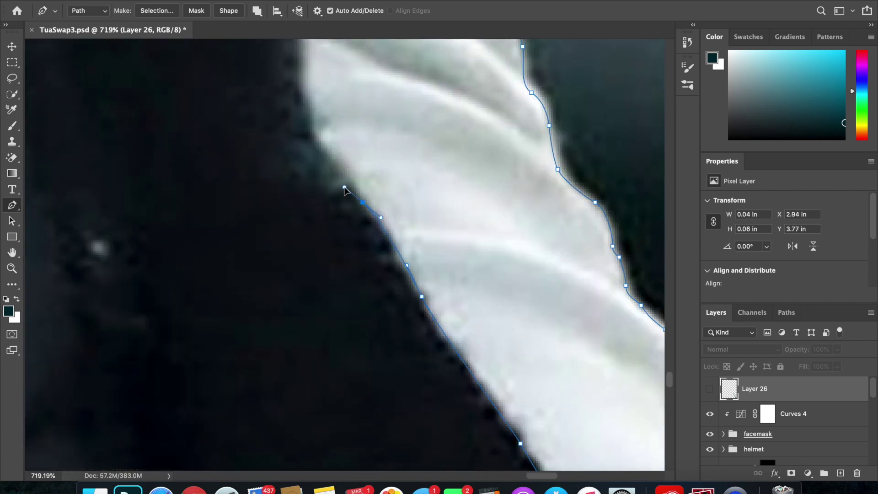
Continue the pen path up the inner edge of the folded white fabric beside the pouch, reaching just below the waist
left_click_drag(361, 202, 397, 251)
left_click(330, 158)
left_click(312, 117)
left_click_drag(301, 77, 301, 67)
scroll(301, 69, "up", 5)
left_click(284, 82)
left_click(293, 66)
scroll(294, 69, "up", 6)
left_click(318, 137)
left_click_drag(319, 138, 329, 110)
key("super+z")
key("super+z")
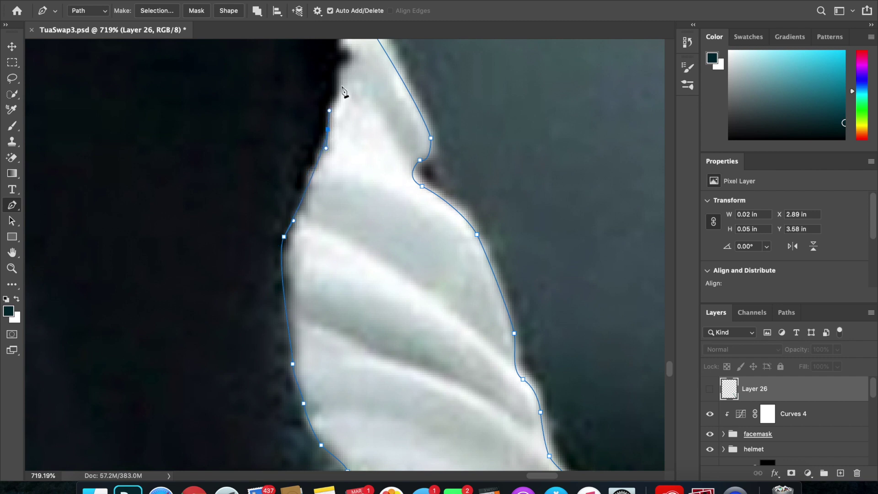
left_click_drag(338, 79, 338, 69)
scroll(341, 108, "up", 4)
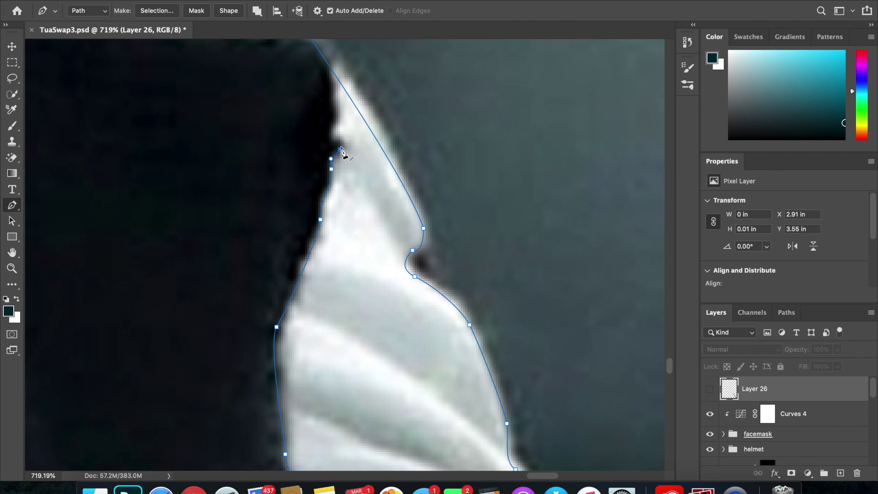
Close the pen path at the waist and convert it into a selection of the pants' outer area
left_click_drag(334, 126, 338, 123)
left_click_drag(333, 81, 337, 87)
scroll(337, 88, "up", 4)
left_click_drag(301, 129, 290, 112)
left_click(220, 109)
right_click(286, 107)
left_click(339, 160)
left_click(505, 162)
Copy the selected pants area from the original layer onto a new layer
scroll(469, 300, "down", 10)
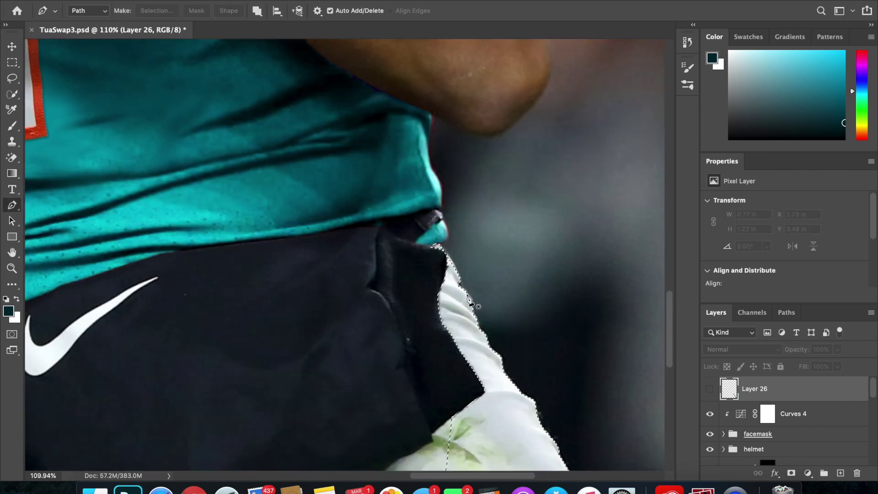
scroll(469, 300, "right", 1)
key("v")
left_click(483, 412)
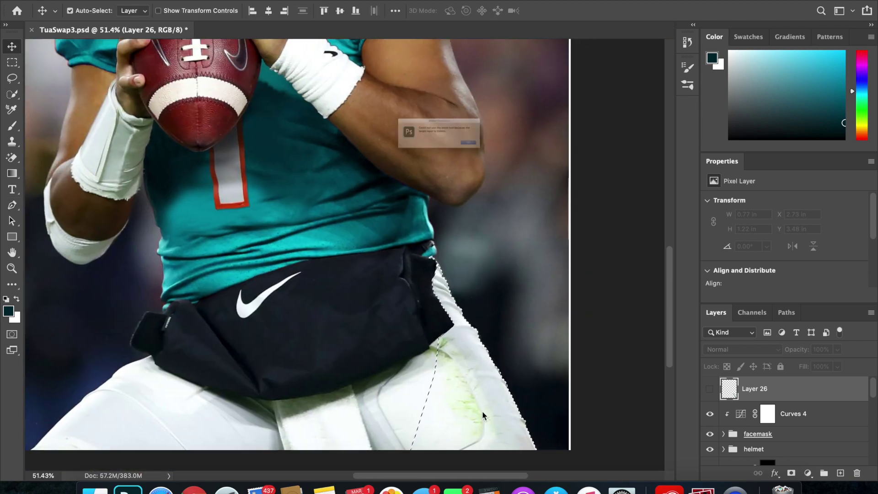
left_click(530, 162)
left_click(452, 363)
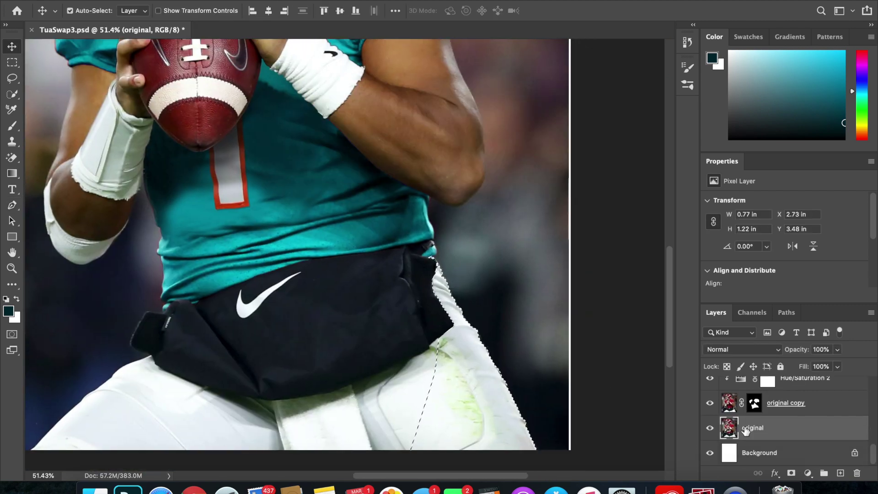
key("super+j")
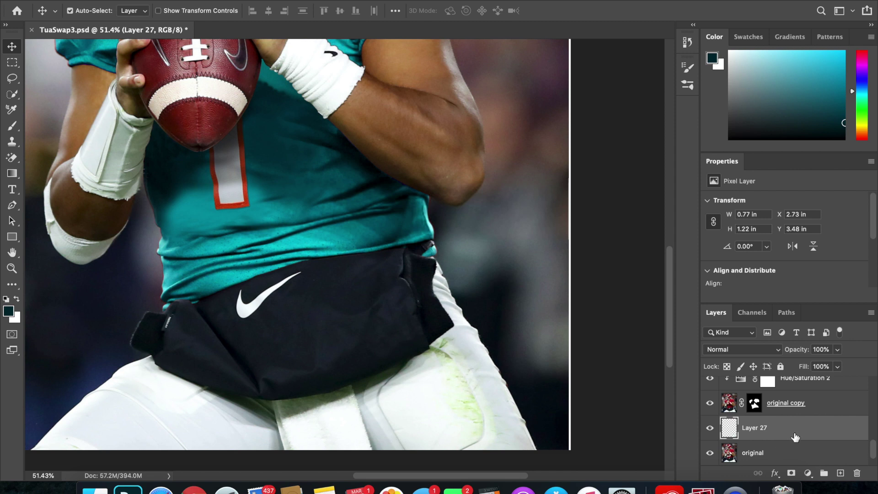
Show Layer 26, place it directly above Layer 27, and clip it to that layer
scroll(795, 436, "up", 5)
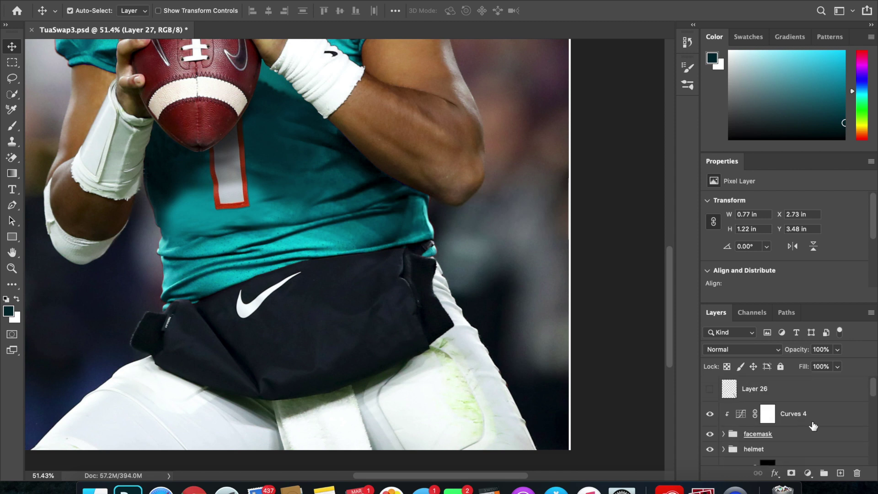
left_click(791, 396)
left_click(710, 393)
mouse_move(785, 388)
left_mouse_down()
mouse_move(784, 481)
mouse_move(784, 399)
left_mouse_up()
left_click(788, 399, "alt")
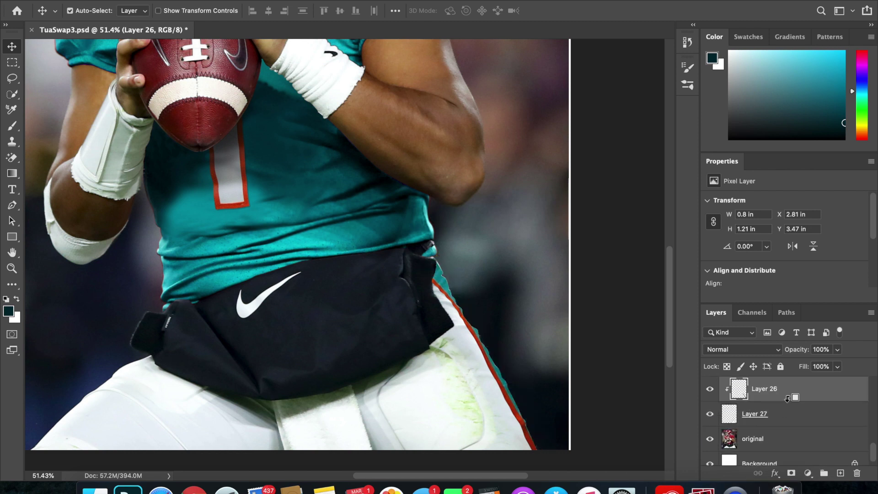
Rotate the pants stripe on Layer 26 by 2.5° and warp it to follow the outer edge of the pants
key("super+t")
left_click_drag(623, 340, 622, 347)
right_click(531, 338)
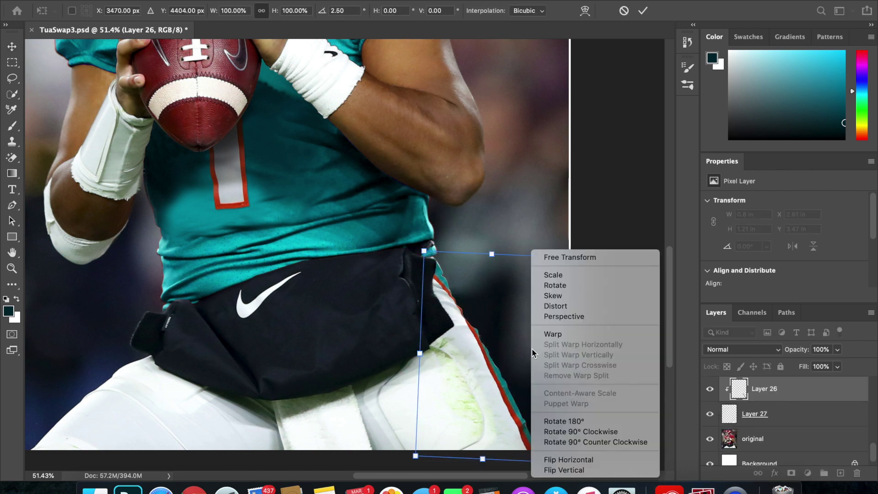
left_click(561, 335)
left_click_drag(435, 283, 434, 277)
left_click_drag(491, 395, 496, 391)
left_click_drag(472, 307, 469, 311)
left_click_drag(433, 275, 438, 272)
left_click_drag(479, 393, 484, 387)
left_click_drag(483, 293, 481, 297)
left_click_drag(525, 408, 507, 422)
left_click_drag(527, 386, 524, 386)
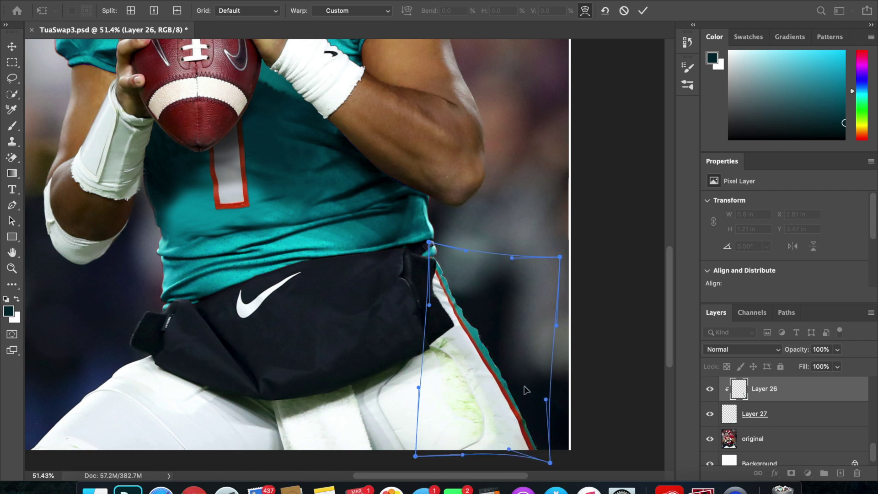
key("Return")
Warp the pants stripe again to refine how it curves along the hip and thigh
scroll(525, 389, "down", 4)
scroll(526, 389, "up", 3)
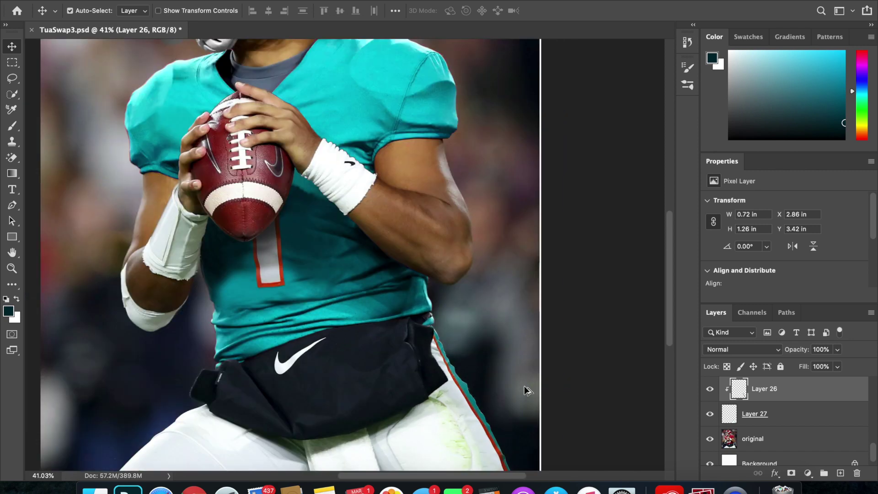
right_click(464, 396)
left_click(496, 336)
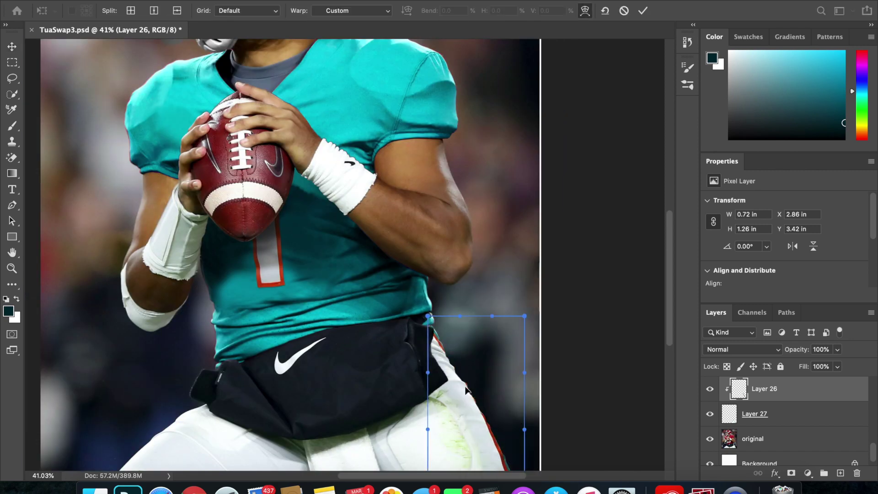
scroll(462, 388, "down", 2)
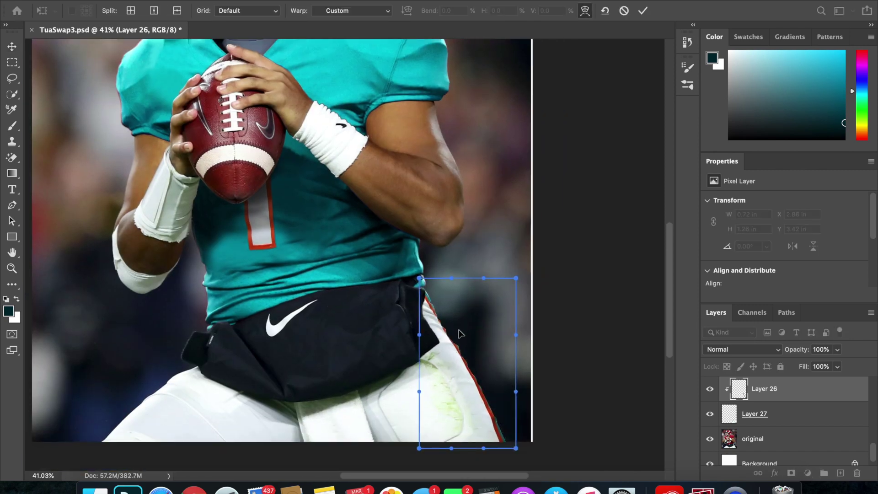
left_click_drag(490, 409, 465, 341)
left_click_drag(469, 404, 470, 401)
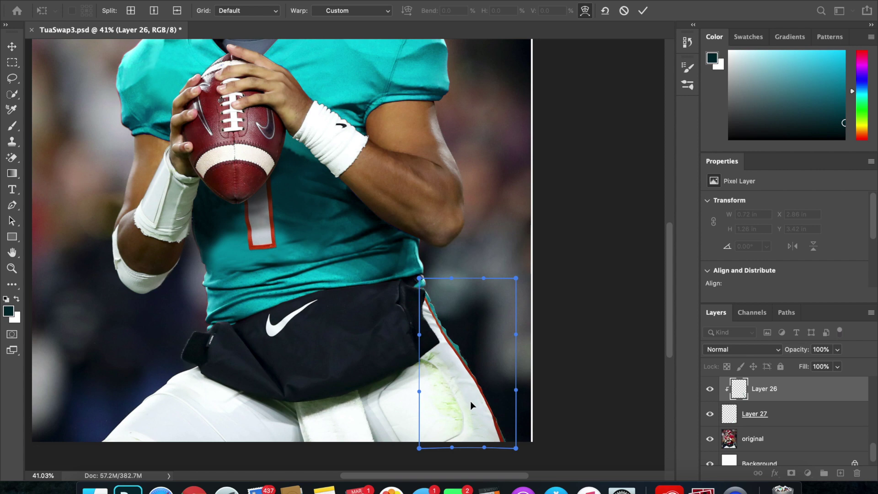
key("Return")
Bring the Getty Images photo of Dolphins player #11 from Safari into the Photoshop document and reposition it
key("super+0")
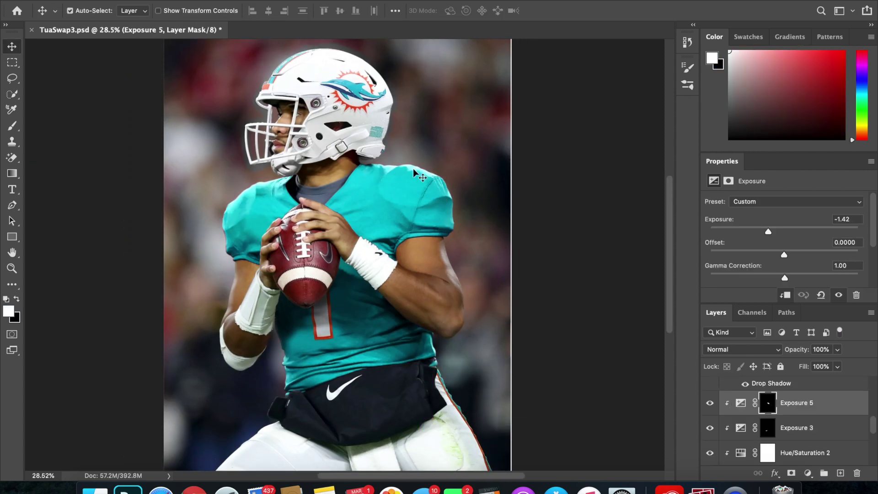
left_click(167, 488)
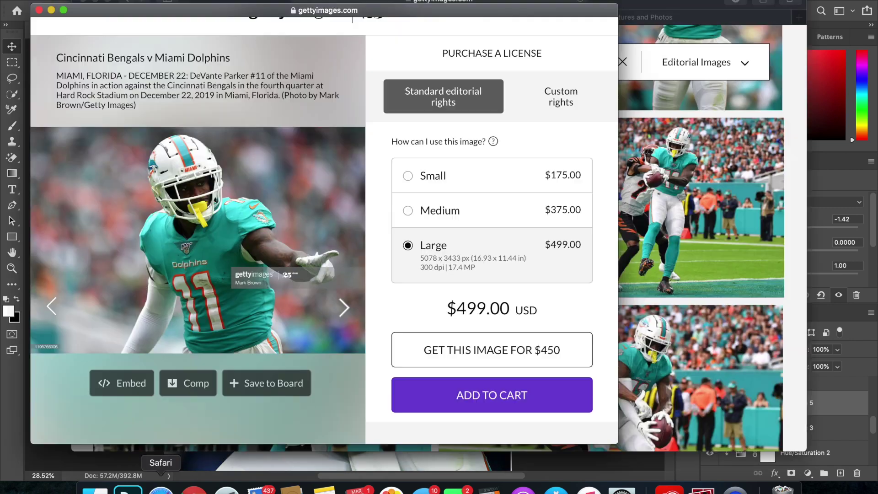
scroll(253, 215, "up", 3)
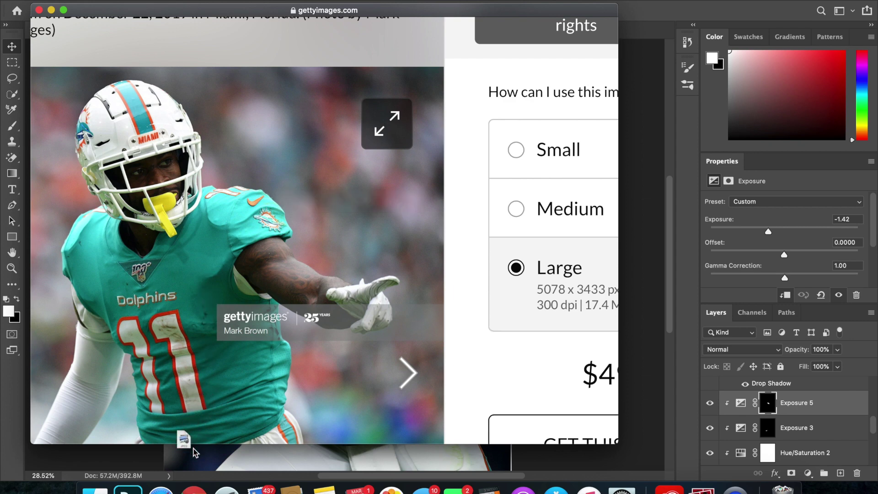
left_click(192, 459)
key("super+v")
left_click_drag(217, 455, 231, 264)
Enlarge, rotate and position the #11 reference photo, then ready the Pen tool at its sleeve logos
key("super+t")
left_click_drag(294, 328, 451, 373)
left_click_drag(226, 258, 223, 195)
left_click_drag(431, 160, 485, 124)
left_click_drag(373, 211, 297, 186)
left_click_drag(455, 183, 460, 233)
key("Return")
scroll(264, 240, "up", 10)
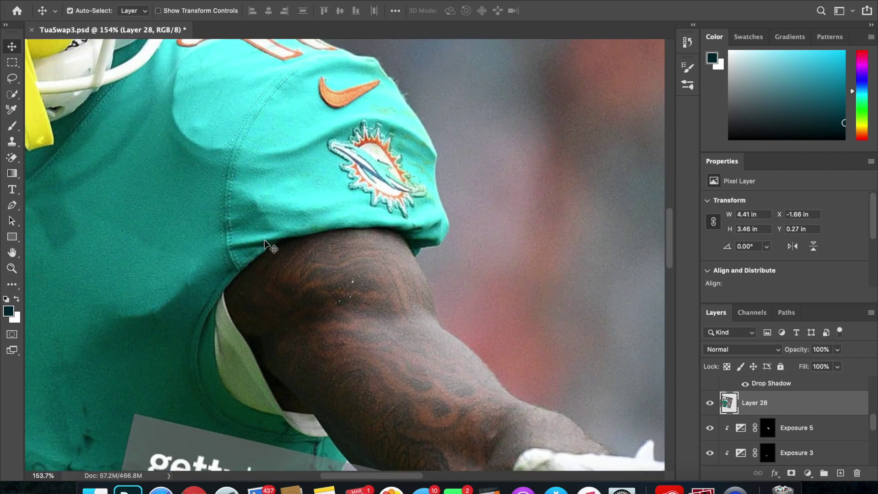
scroll(264, 239, "up", 3)
key("p")
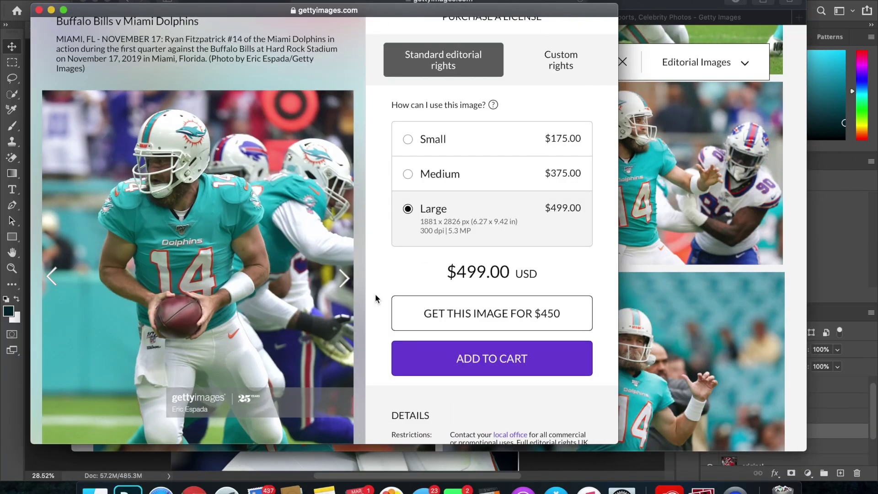
Bring the Getty Images photo of player #14 holding the ball into the document and toggle the jersey and pants groups' visibility
left_click_drag(224, 267, 192, 458)
scroll(746, 434, "down", 3)
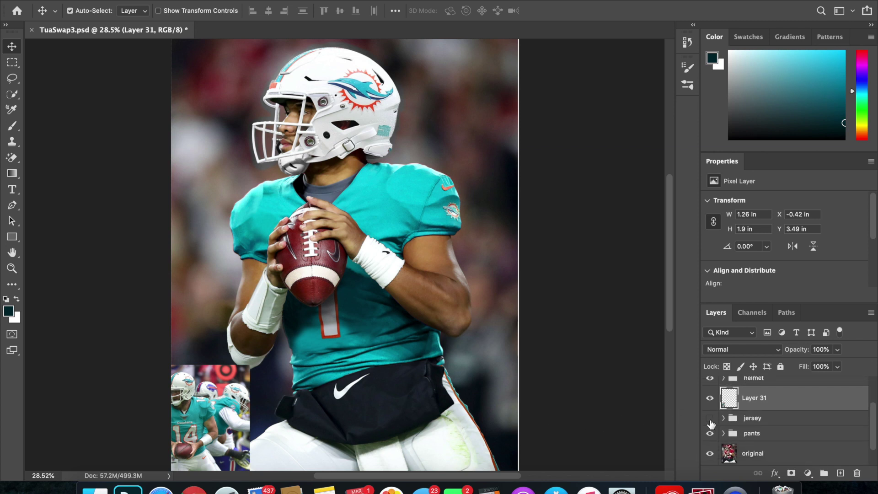
left_click(709, 418)
left_click(709, 433)
left_click(710, 433)
scroll(749, 422, "up", 3)
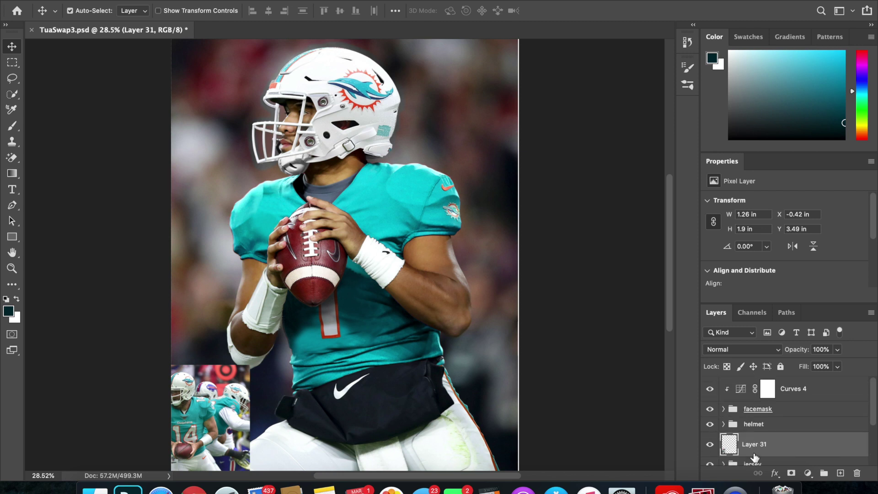
scroll(754, 456, "down", 2)
Move and enlarge the #14 reference photo over the player, then delete its layer
left_click_drag(224, 417, 346, 347)
key("ctrl+t")
left_click_drag(376, 292, 484, 130)
left_click_drag(333, 268, 265, 295)
key("Return")
key("BackSpace")
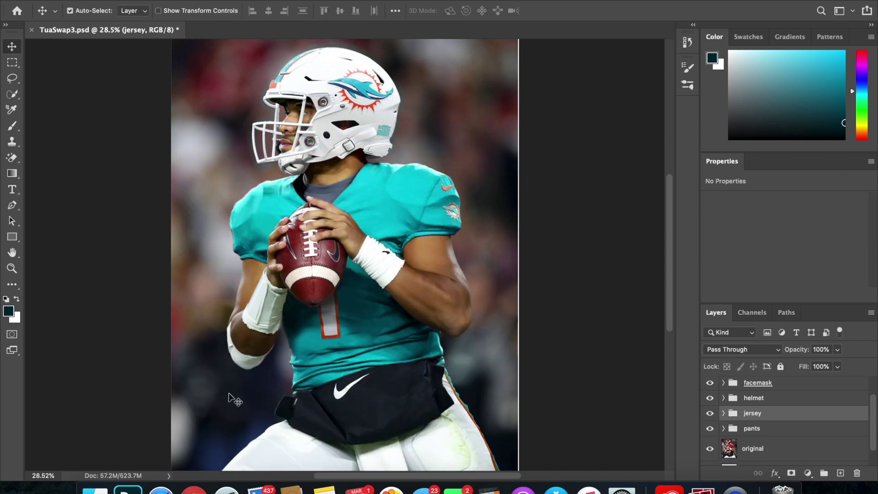
Return to Safari and open the Getty Images photo of player #14 facing forward without the ball
left_click(161, 490)
left_click(51, 10)
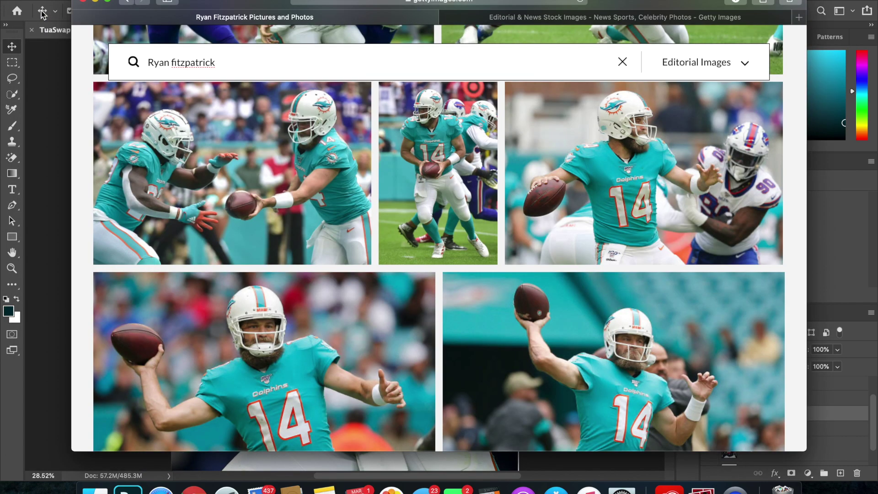
scroll(502, 205, "up", 2)
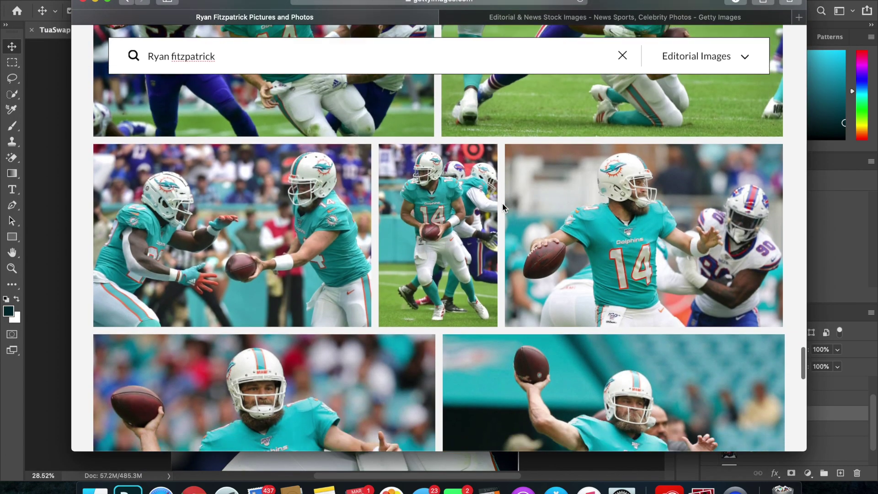
scroll(503, 204, "up", 4)
scroll(504, 209, "up", 6)
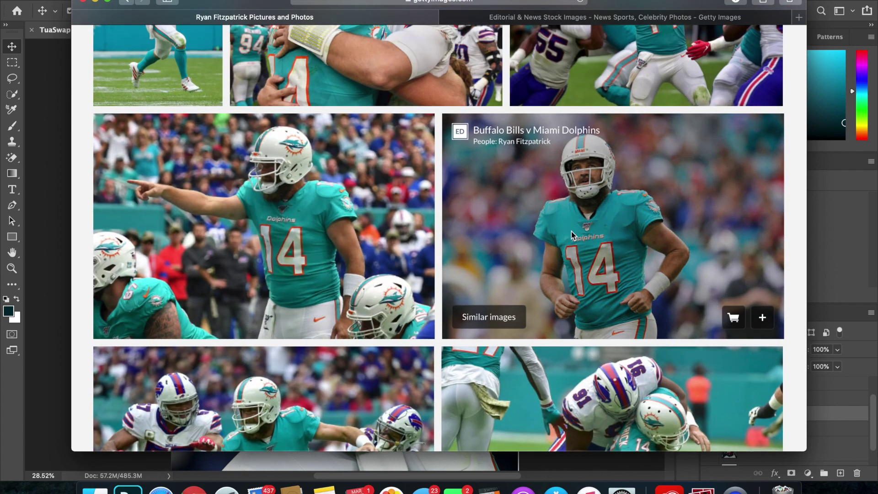
left_click(572, 231)
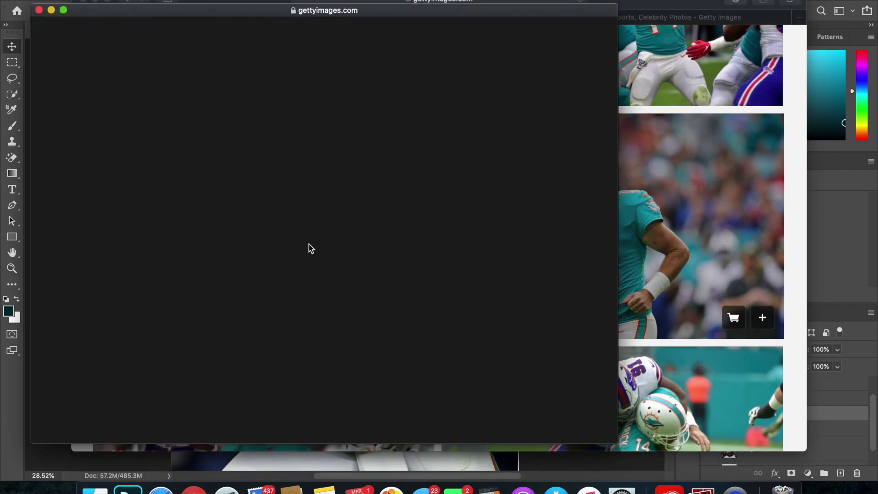
scroll(247, 274, "down", 1)
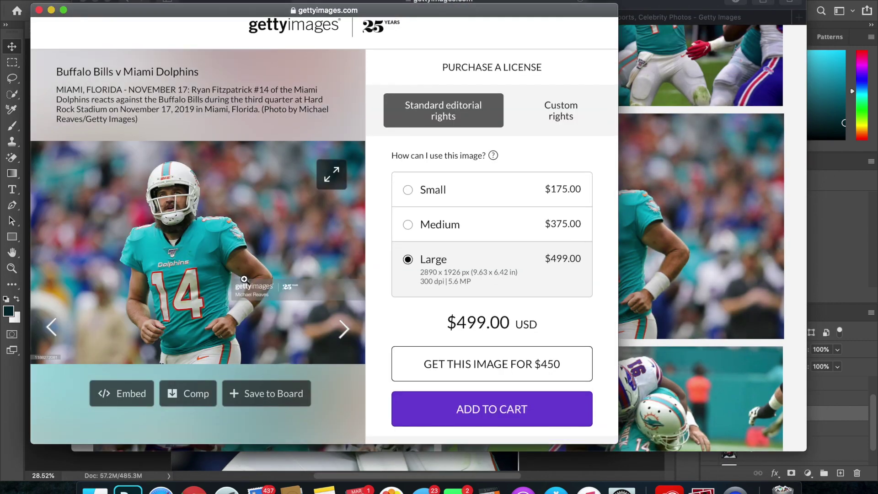
Bring the opened #14 photo into the Photoshop document and enlarge it to about 6.55 by 4.37 in
left_click_drag(166, 326, 96, 449)
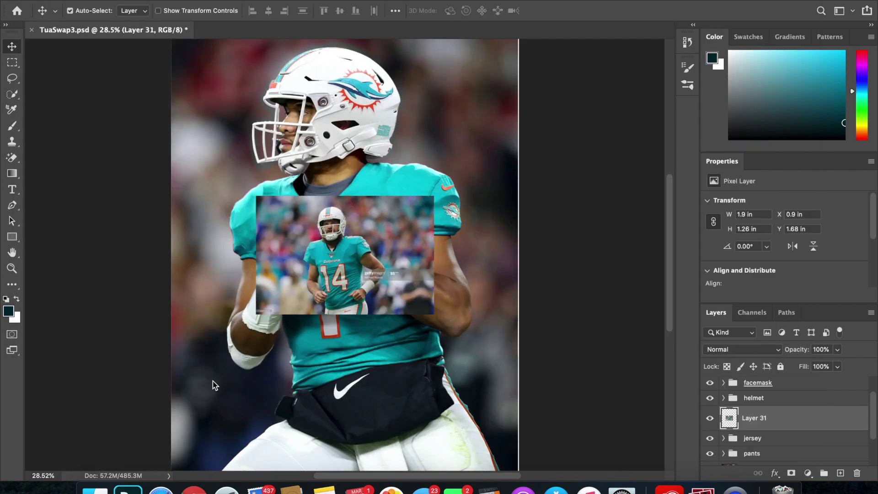
key("super+t")
left_click_drag(433, 196, 685, 154)
key("Return")
Trace a closed Pen path just outside the red outline of the shoulder number on the #14 reference photo
scroll(331, 197, "up", 6)
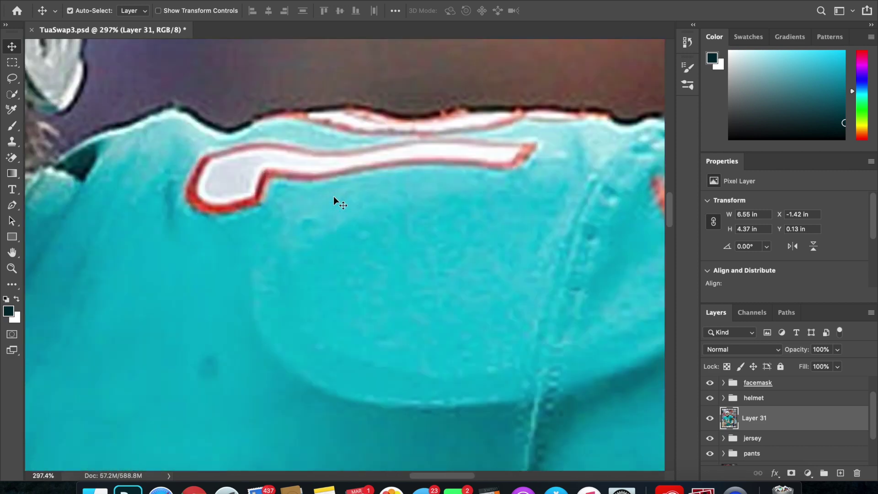
scroll(333, 196, "up", 3)
key("p")
left_click(199, 199)
left_click_drag(177, 251, 176, 252)
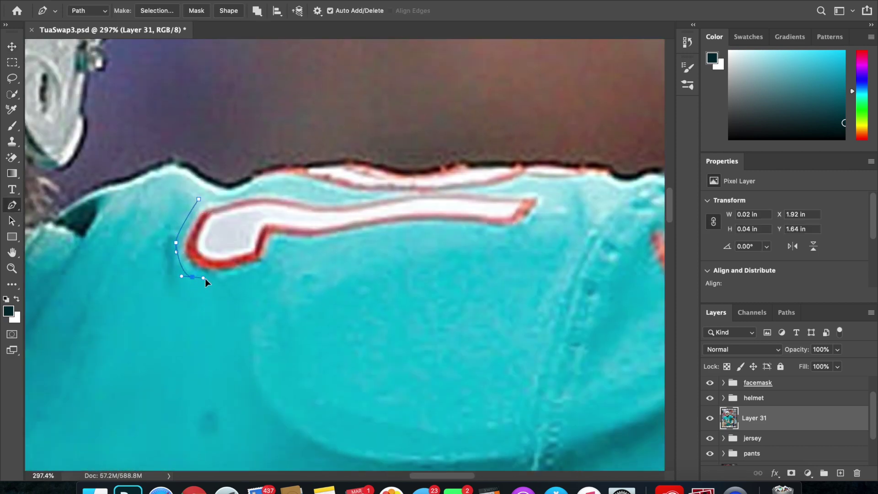
left_click(269, 275)
left_click(274, 246)
left_click(505, 233)
left_click_drag(540, 210, 546, 200)
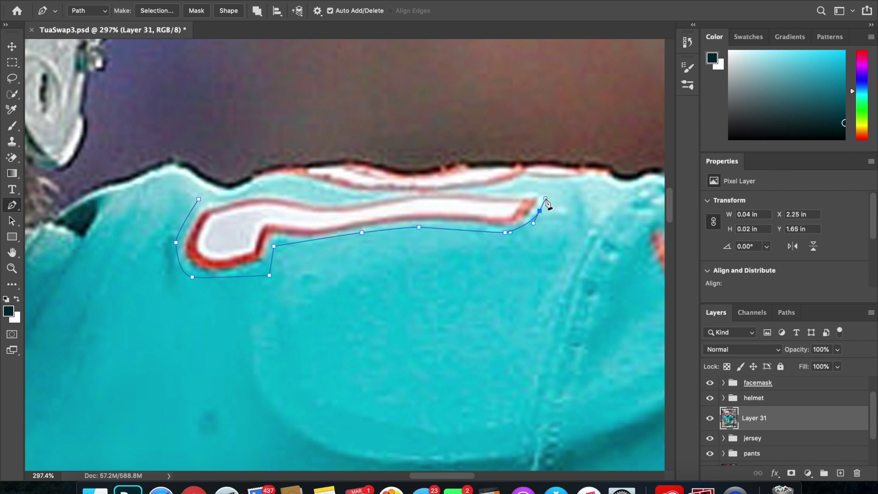
left_click(377, 194)
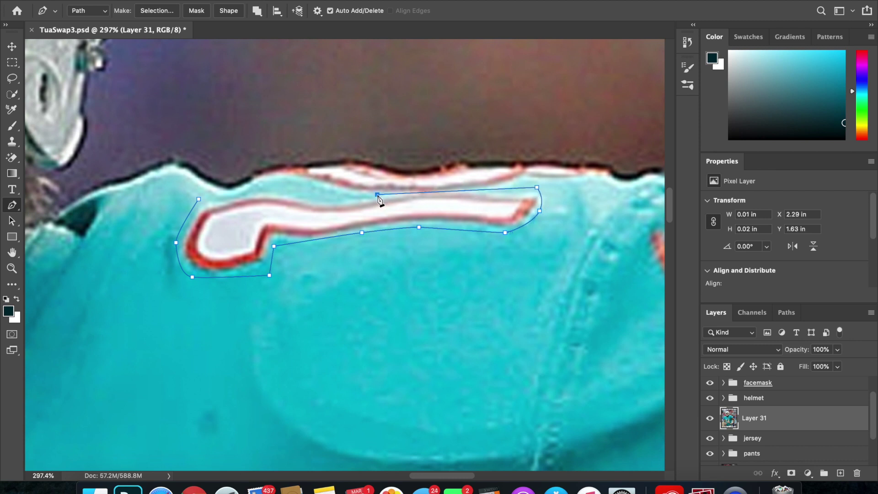
left_click_drag(300, 194, 294, 188)
left_click(228, 194)
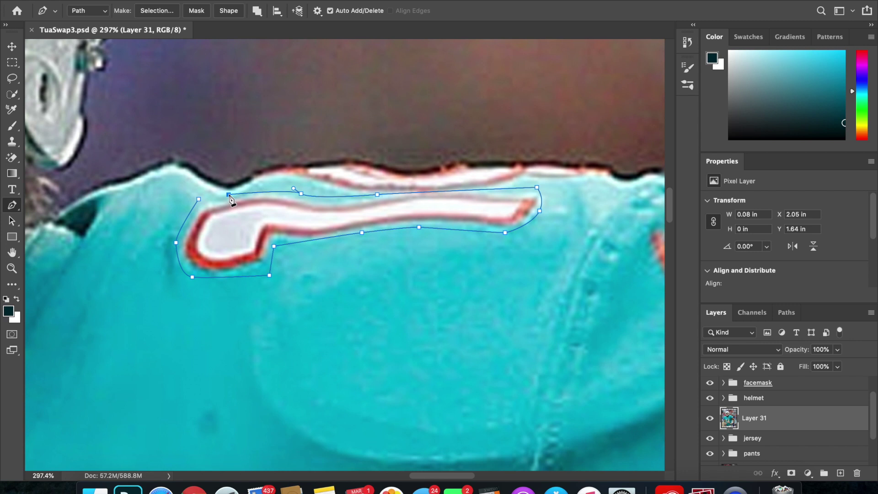
left_click(199, 200)
Make a selection with 0 px feather from the path, delete everything outside it on the reference layer, and deselect
right_click(230, 224)
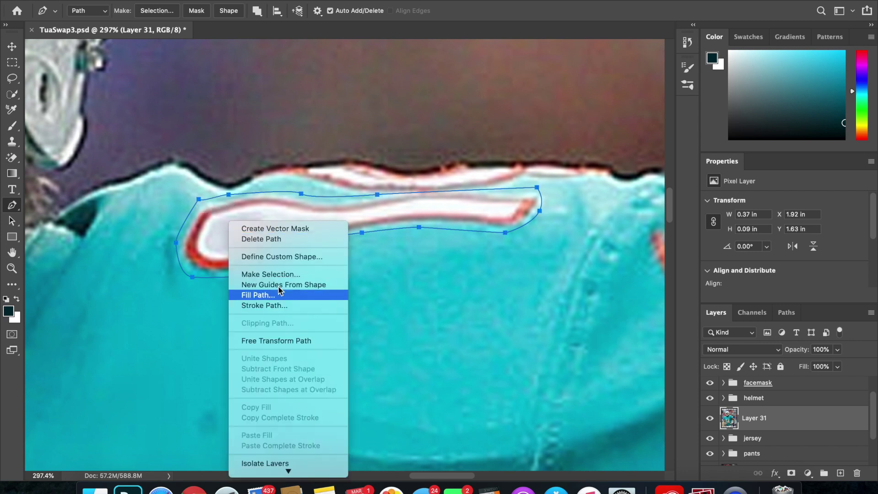
left_click(271, 274)
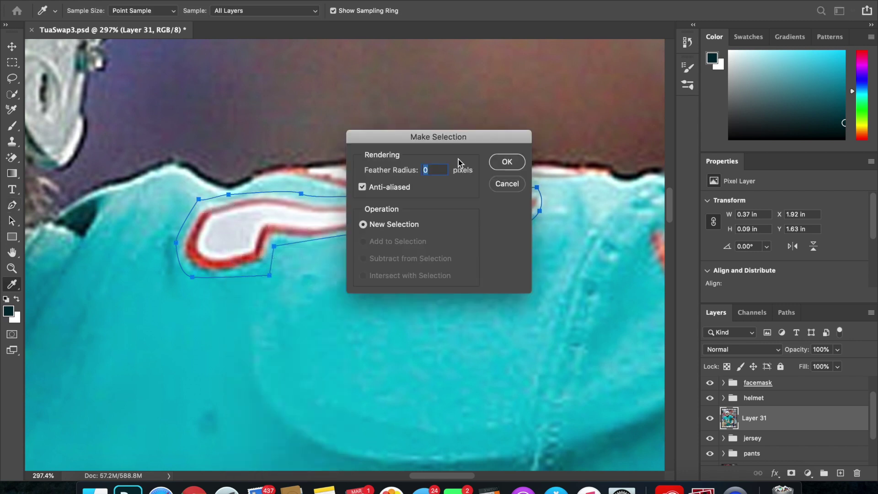
left_click(505, 163)
key("shift+super+i")
key("Delete")
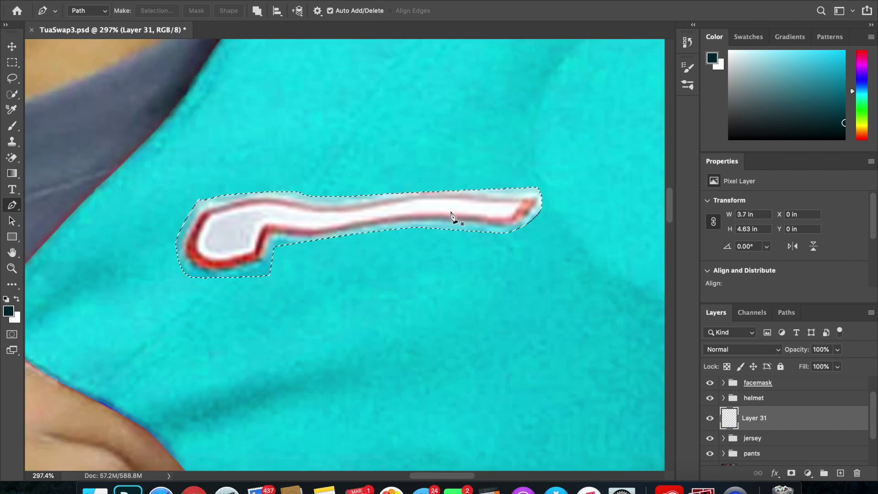
key("super+d")
key("v")
key("super+0")
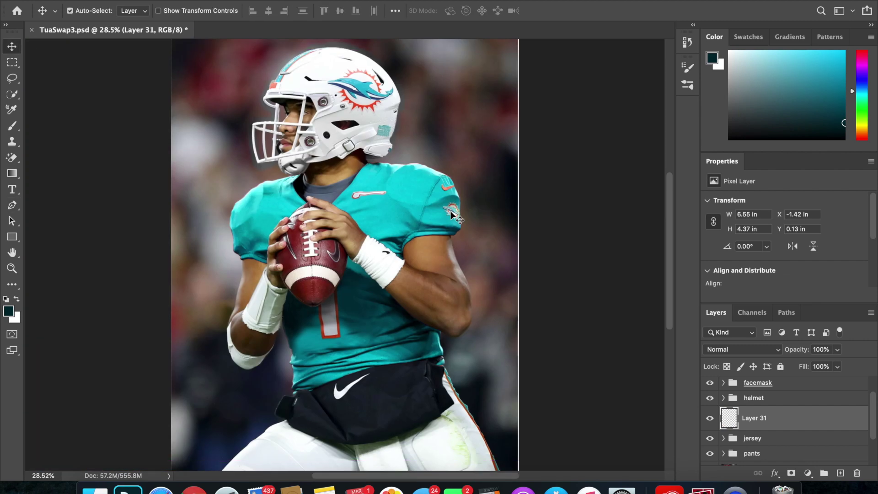
Move the cut-out number up from the chest onto the shoulder near the sleeve seam
scroll(383, 208, "up", 5)
scroll(382, 210, "up", 2)
scroll(381, 210, "right", 2)
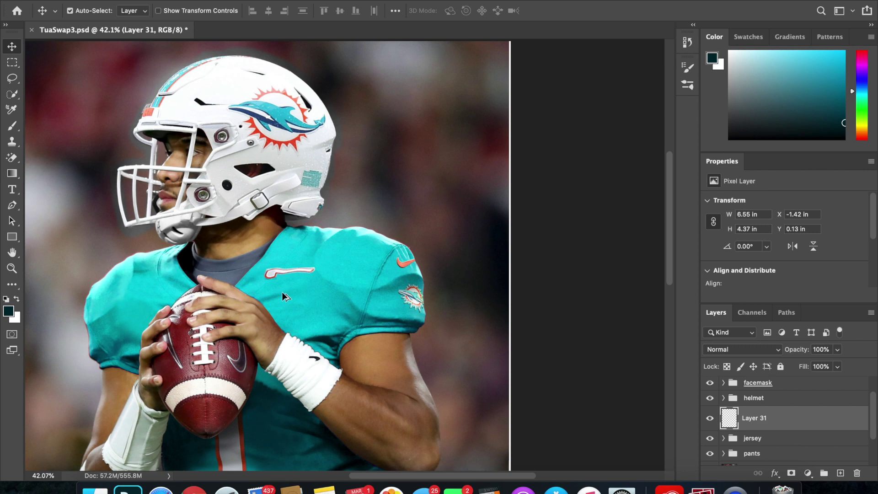
scroll(282, 292, "up", 6)
scroll(282, 292, "up", 2)
scroll(259, 317, "right", 1)
left_click_drag(215, 362, 383, 265)
Scale the reference layer down to fit within the canvas, keeping the number on the jersey's chest
key("super+t")
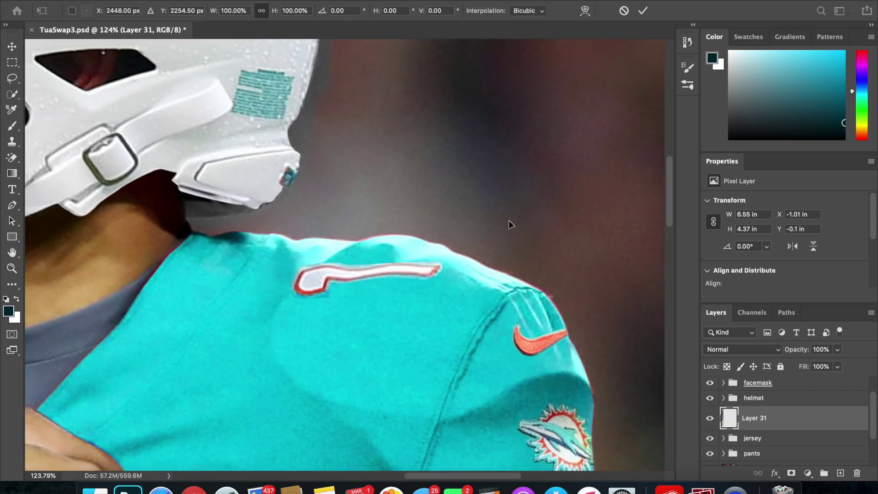
key("super+0")
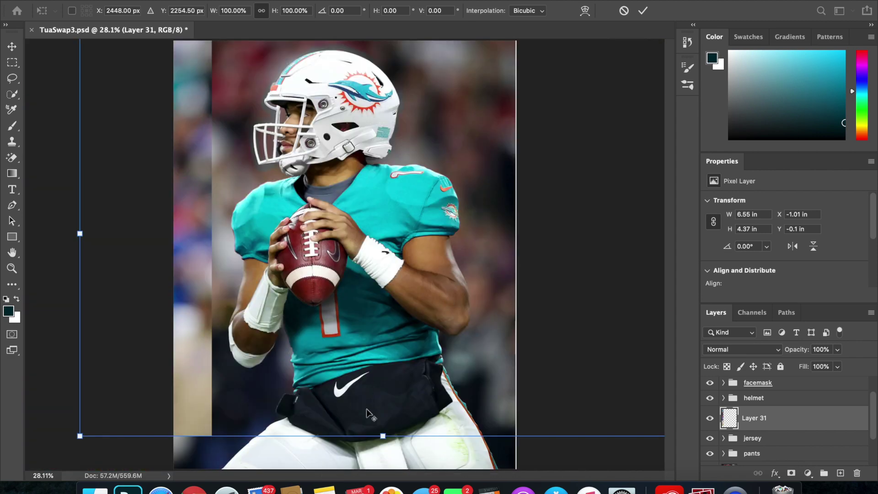
left_click_drag(383, 436, 399, 346)
left_click_drag(406, 279, 371, 277)
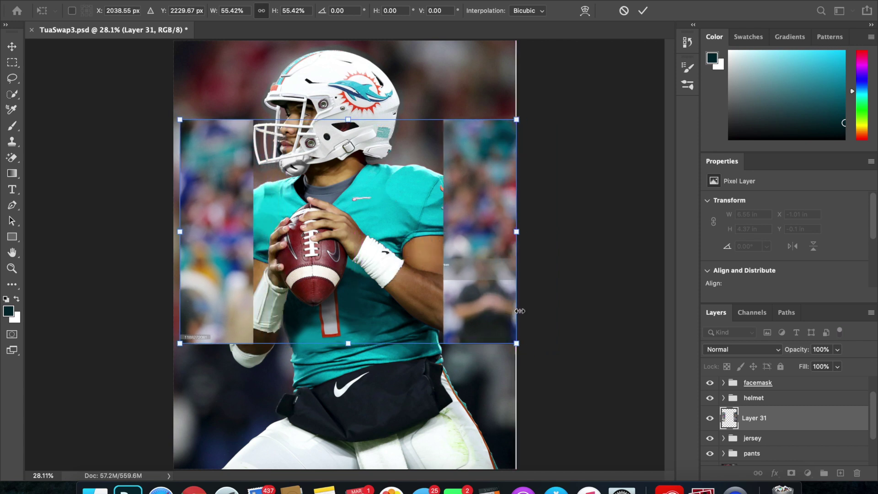
left_click_drag(517, 344, 494, 330)
key("Return")
Lasso around the small number and delete the leftover reference photo outside the selection
key("l")
mouse_move(340, 182)
left_mouse_down()
mouse_move(332, 207)
mouse_move(387, 206)
mouse_move(361, 176)
left_mouse_up()
key("super+shift+i")
key("Delete")
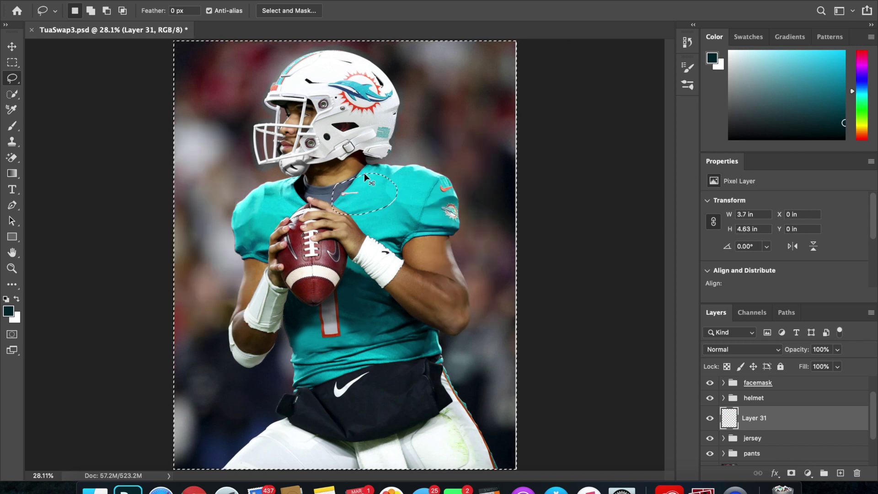
key("super+d")
Scale the number to about 175%, rotate it about 7.7°, and place it along the upper edge of the shoulder
key("v")
key("super+t")
mouse_move(359, 197)
left_mouse_down()
mouse_move(404, 209)
mouse_move(374, 203)
left_mouse_up()
scroll(373, 202, "up", 5)
scroll(374, 202, "up", 3)
scroll(374, 202, "up", 1)
left_click_drag(348, 269, 425, 247)
left_click_drag(470, 215, 470, 213)
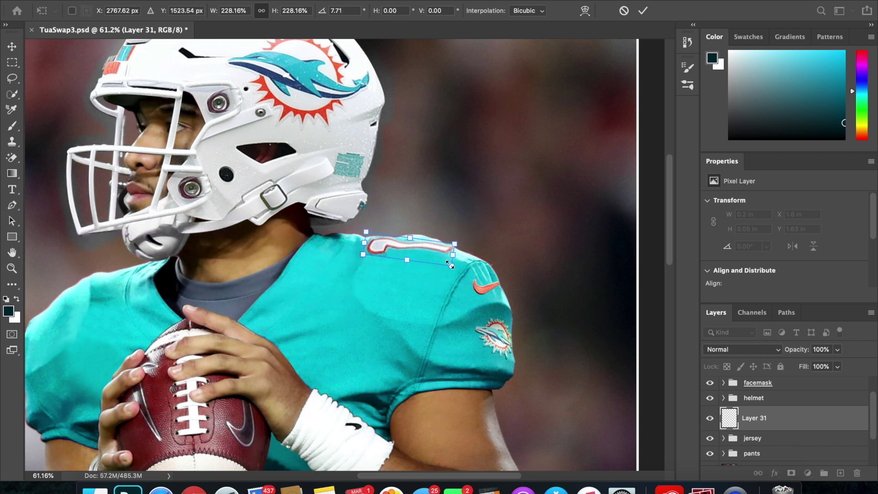
mouse_move(449, 266)
left_mouse_down()
mouse_move(409, 240)
mouse_move(437, 254)
left_mouse_up()
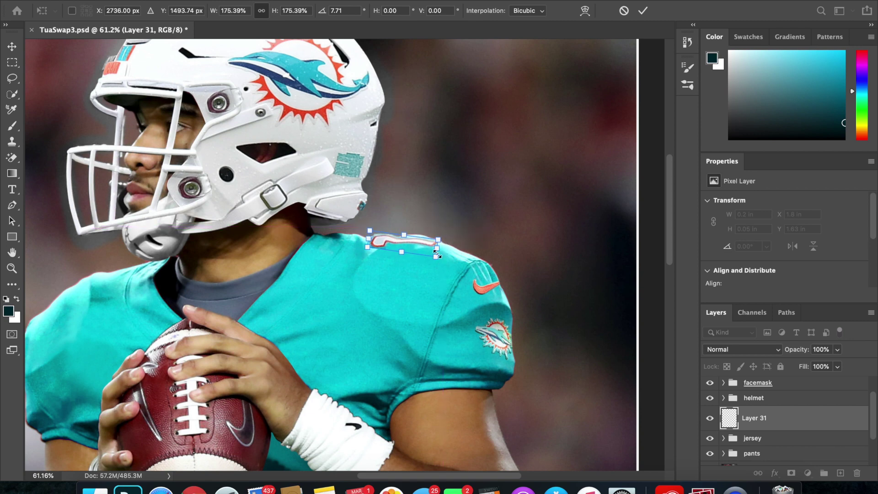
key("Return")
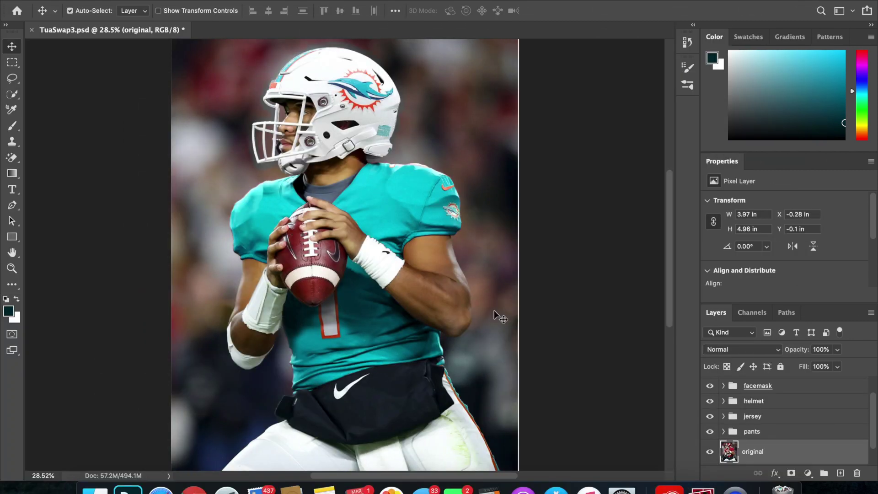
Duplicate the original photo layer
key("ctrl+j")
double_click(761, 444)
key("BackSpace")
key("BackSpace")
key("Return")
On the duplicated layer, trace a Pen path from the lowest fingertip around the lower tip of the football
scroll(280, 278, "up", 4)
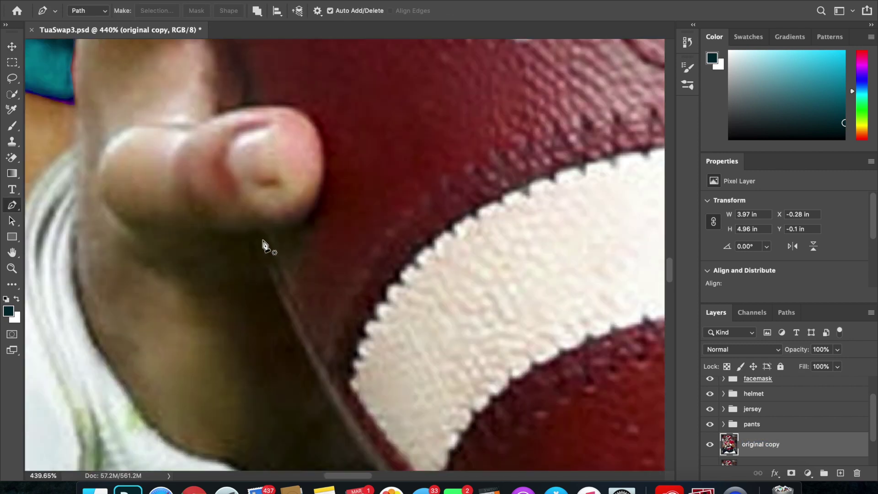
left_click(255, 237)
left_click_drag(298, 331, 311, 355)
scroll(311, 354, "down", 5)
scroll(411, 389, "down", 5)
left_click_drag(402, 385, 493, 406)
scroll(449, 431, "down", 2)
scroll(447, 432, "up", 3)
left_click(497, 407)
left_click_drag(506, 404, 606, 332)
scroll(567, 387, "up", 4)
scroll(567, 387, "right", 4)
scroll(614, 313, "down", 4)
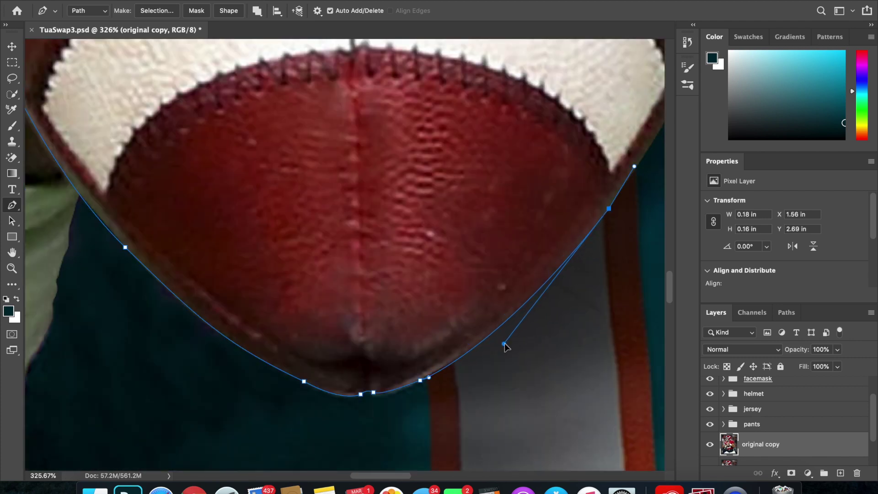
Continue the path up the football's edge beside the wristband, redoing the anchor where it meets the hand
scroll(505, 343, "up", 4)
scroll(505, 343, "right", 4)
left_click_drag(492, 262, 511, 189)
left_click_drag(537, 83, 538, 67)
left_click_drag(511, 189, 517, 176, "alt")
scroll(542, 94, "up", 4)
left_click_drag(539, 142, 554, 161)
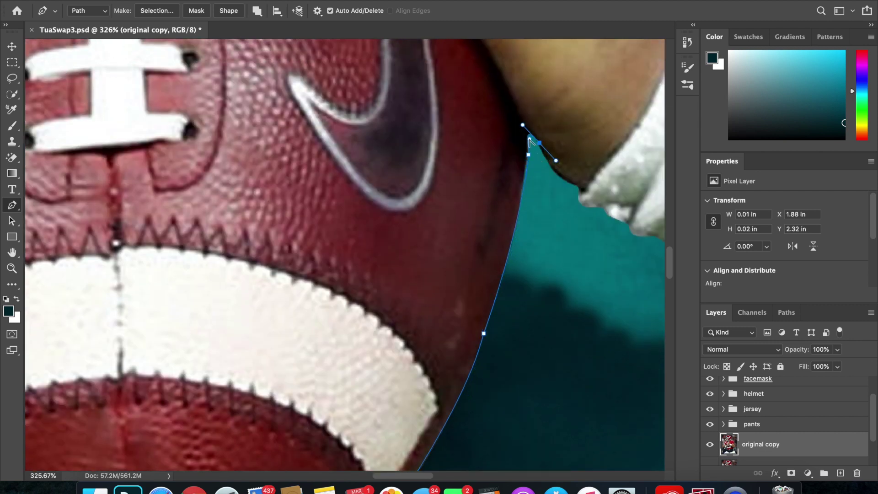
scroll(530, 146, "up", 4)
scroll(530, 147, "right", 1)
key("super+z")
left_click_drag(516, 170, 506, 134)
scroll(522, 211, "up", 5)
scroll(522, 212, "up", 3)
scroll(508, 138, "down", 6)
scroll(508, 139, "up", 8)
scroll(508, 139, "down", 3)
left_click_drag(467, 186, 464, 181)
scroll(480, 206, "up", 4)
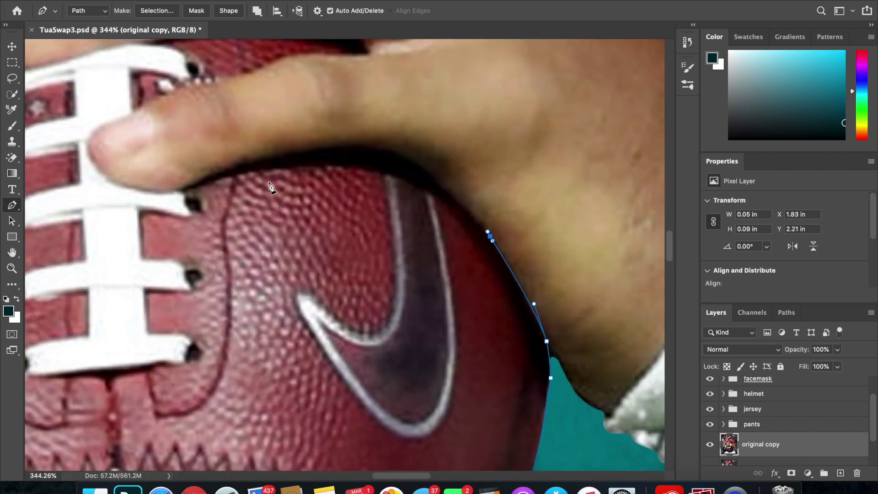
Adjust the latest anchors to the ball's edge and trace along the underside and tip of the finger over the laces
left_click_drag(490, 236, 491, 248, "super")
left_click_drag(547, 341, 545, 352, "super")
left_click(491, 248)
left_click_drag(359, 161, 270, 155)
left_click_drag(198, 183, 128, 186)
left_click_drag(89, 150, 121, 117)
left_click(114, 119)
left_click_drag(150, 104, 165, 94)
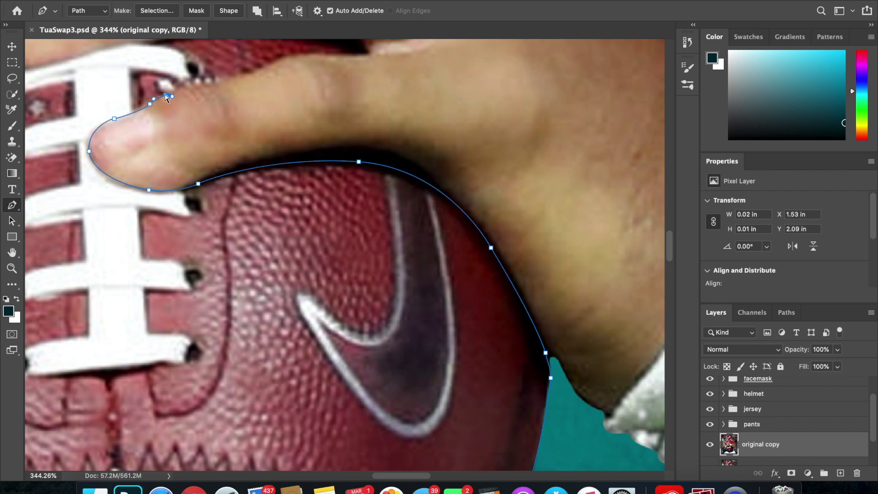
Trace the path along that finger's upper edge and around the football visible in the gap below the next finger
left_click_drag(221, 83, 227, 82)
left_click_drag(277, 62, 281, 61)
left_click_drag(332, 54, 350, 56)
scroll(351, 57, "up", 5)
left_click(364, 128)
left_click_drag(239, 103, 161, 103)
left_click_drag(161, 104, 209, 128)
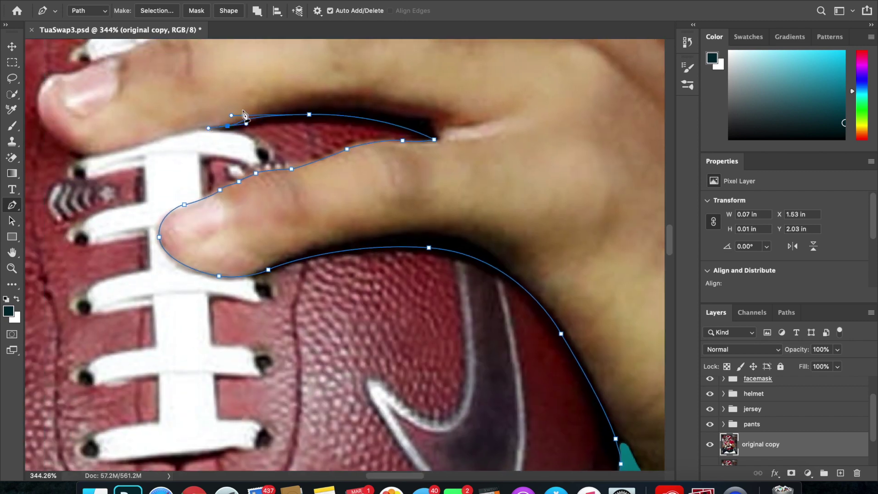
Convert the completed football path into a new anti-aliased selection with 0 px feather
key("super+0")
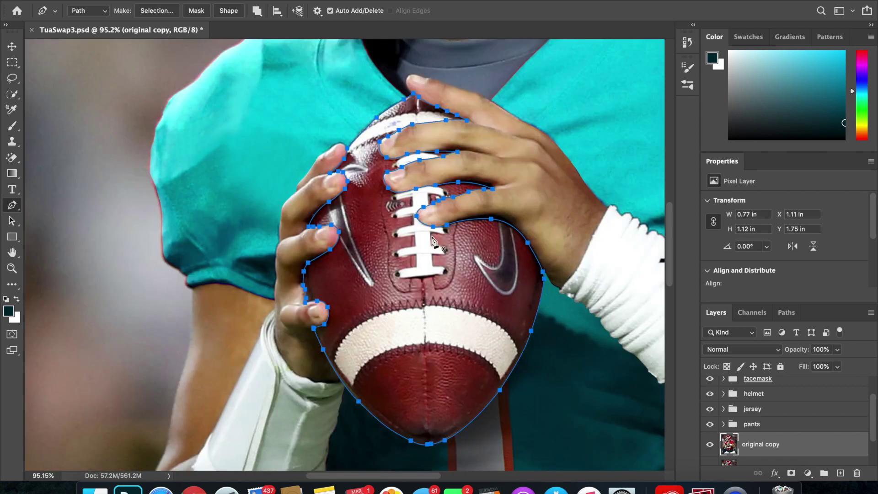
right_click(413, 294)
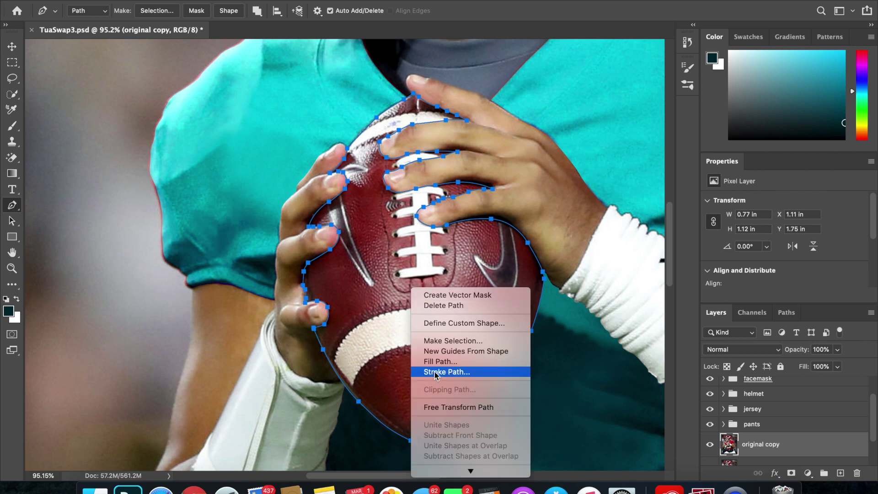
left_click(439, 341)
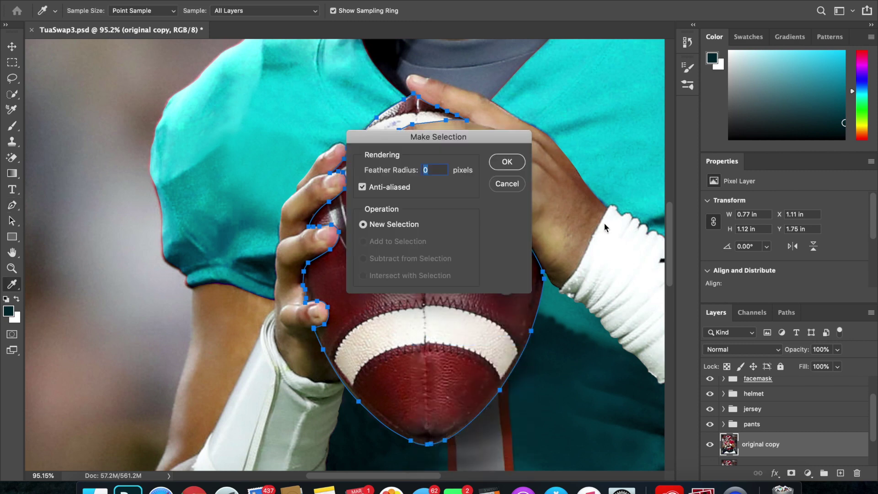
left_click(512, 165)
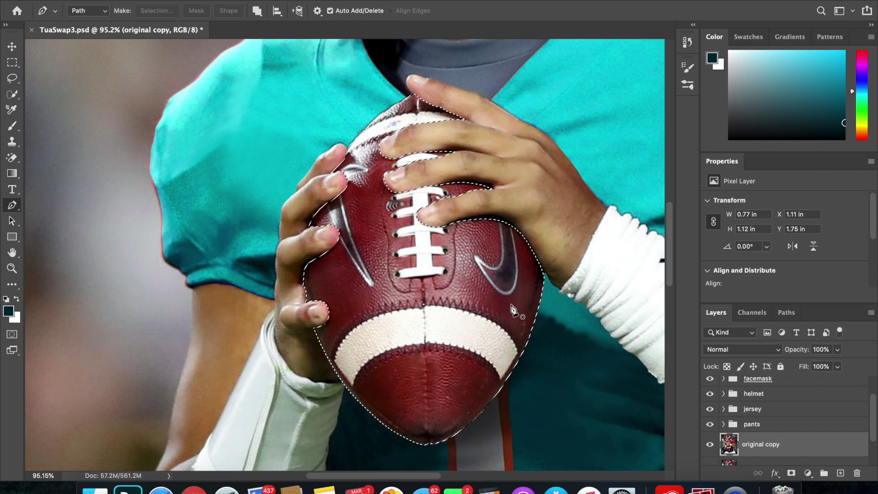
Mask the duplicated layer to the football selection and move it above the jersey group
left_click(792, 473)
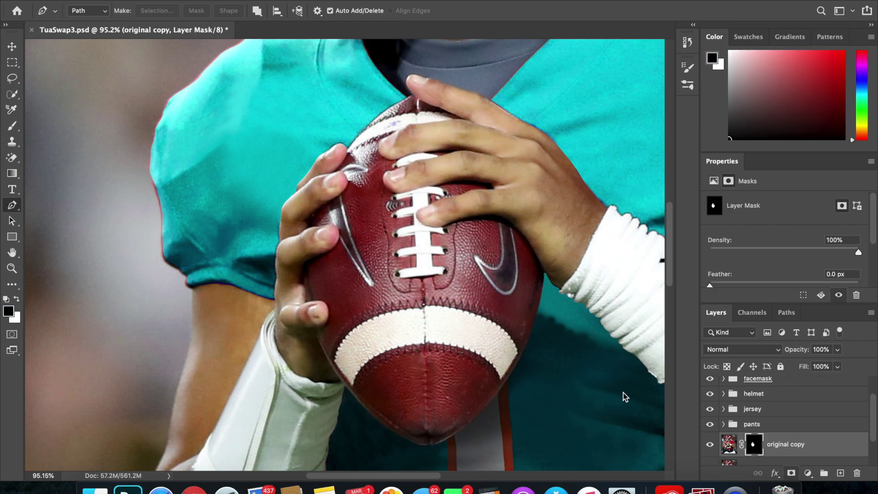
key("v")
scroll(621, 396, "down", 3)
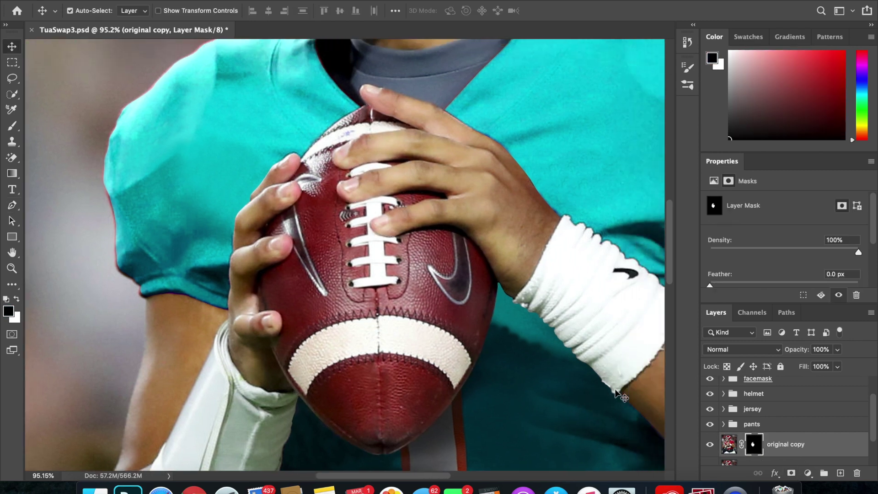
scroll(628, 388, "right", 3)
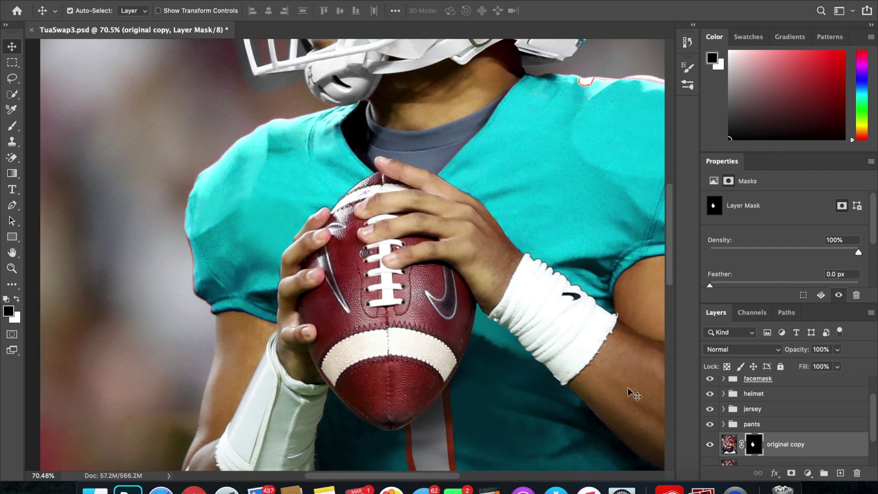
left_click_drag(822, 446, 816, 402)
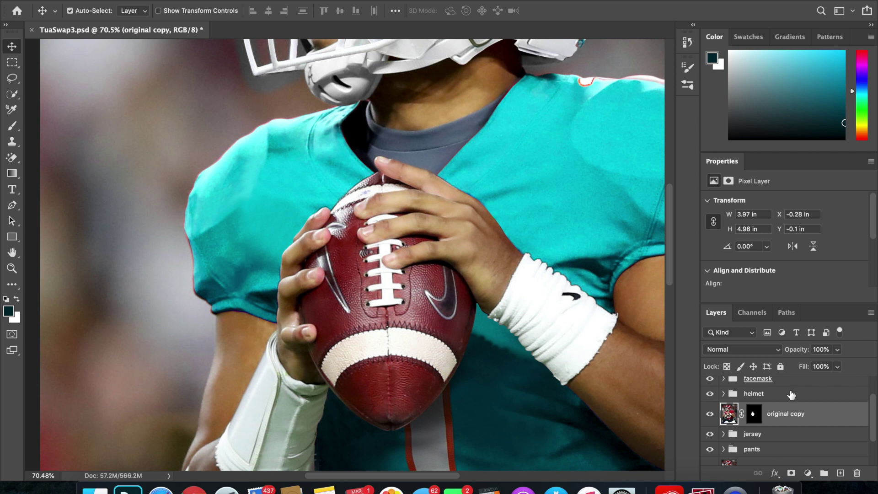
Clone clean leather with a 100 px Clone Stamp over the upper part of the swoosh beside the fingertips on the football
left_click(809, 473)
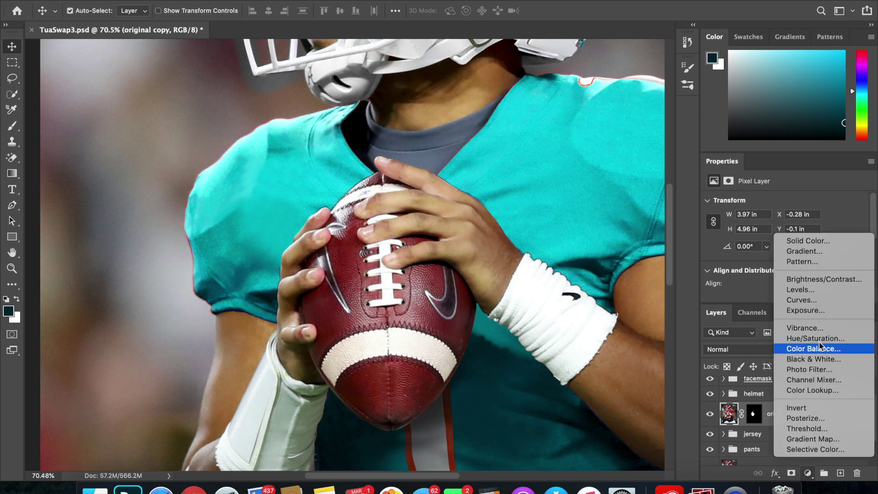
left_click(728, 408)
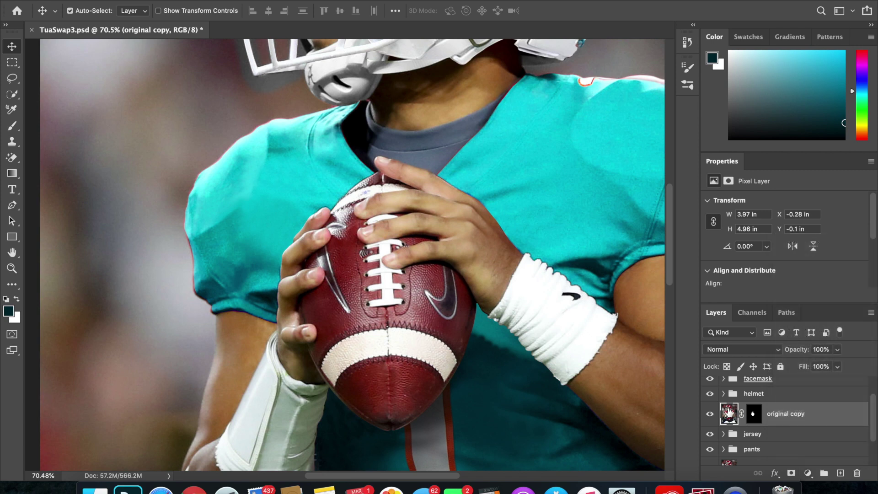
key("s")
key("bracketleft")
key("bracketleft")
key("bracketleft")
key("bracketleft")
key("bracketleft")
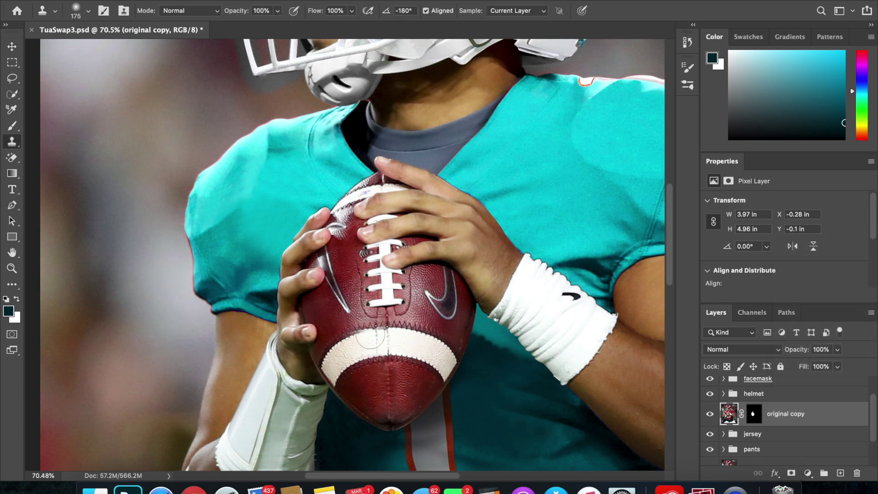
scroll(370, 334, "up", 5)
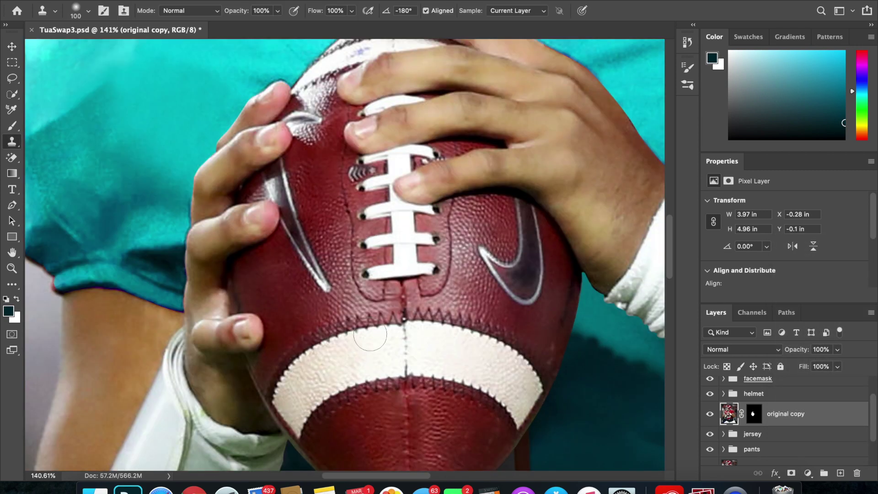
scroll(372, 336, "up", 2)
left_click(320, 224, "alt")
mouse_move(295, 216)
left_mouse_down()
mouse_move(293, 190)
mouse_move(291, 203)
mouse_move(281, 197)
left_mouse_up()
left_click(308, 204, "alt")
left_click(312, 221, "alt")
mouse_move(310, 225)
left_mouse_down()
mouse_move(295, 228)
mouse_move(300, 238)
left_mouse_up()
Clone leather from several nearby sample points over the lower, tapered part of that same swoosh
left_click(280, 283, "alt")
left_click(292, 284, "alt")
mouse_move(302, 272)
left_mouse_down()
mouse_move(309, 297)
mouse_move(310, 290)
mouse_move(332, 315)
mouse_move(333, 293)
mouse_move(347, 305)
left_mouse_up()
left_click(344, 262, "alt")
left_click_drag(339, 273, 336, 299)
left_click(340, 327, "alt")
left_click(324, 321)
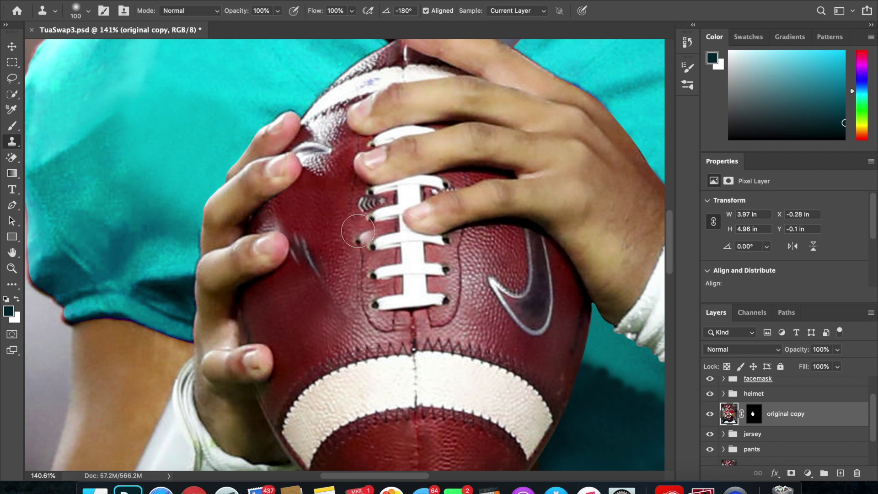
Rename the retouched football layer as ball
key("super+0")
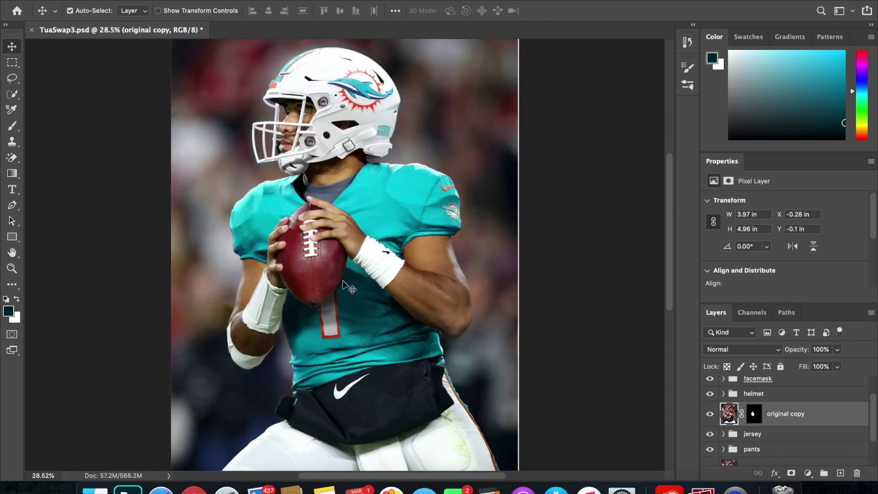
type("ball")
key("Return")
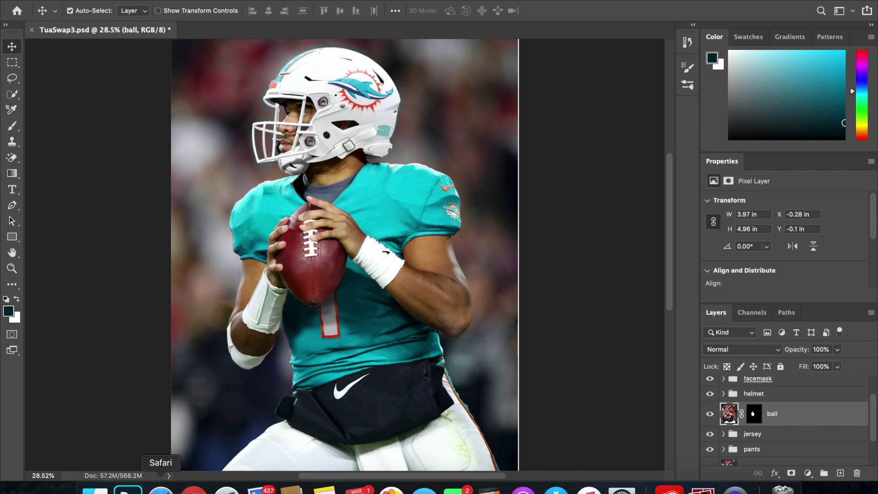
Switch to Safari, bring the Wilson The Duke football image into TuaSwap3.psd, and place it rotated about 89° below the player's ball
left_click(161, 489)
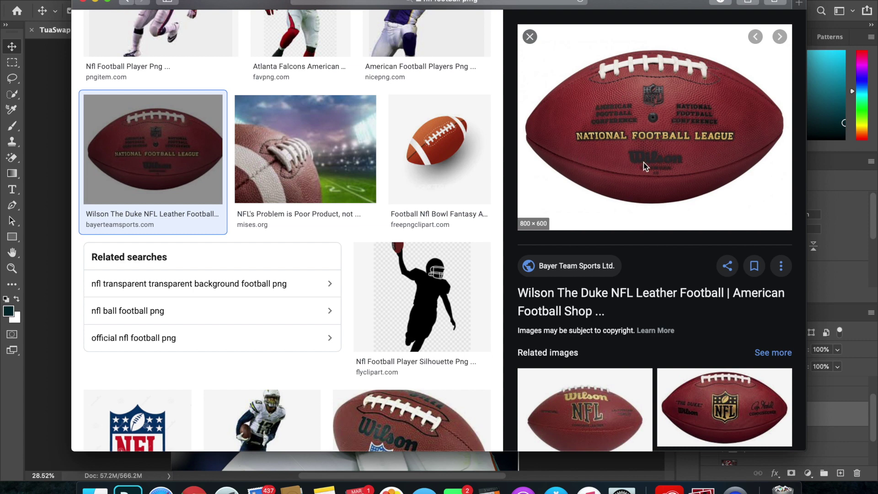
left_click_drag(658, 133, 309, 301)
key("super+t")
left_click_drag(402, 257, 394, 379)
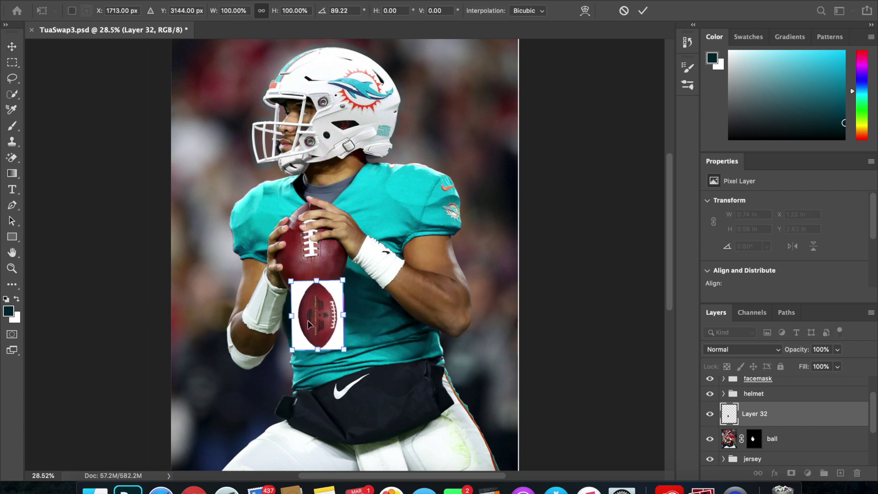
left_click_drag(314, 320, 299, 325)
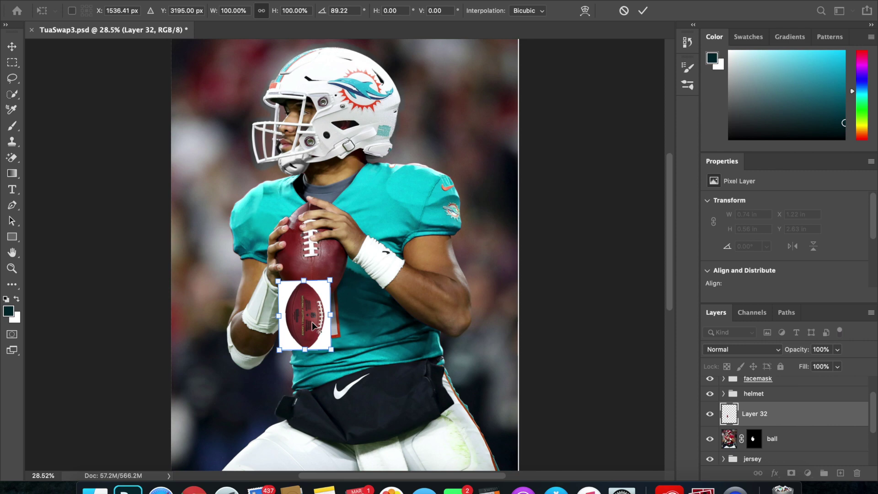
Apply a perspective distortion to the imported football, shortening the edge opposite the laces and extending the lace-side edge, and narrow its width
scroll(312, 322, "up", 8)
scroll(312, 322, "down", 3)
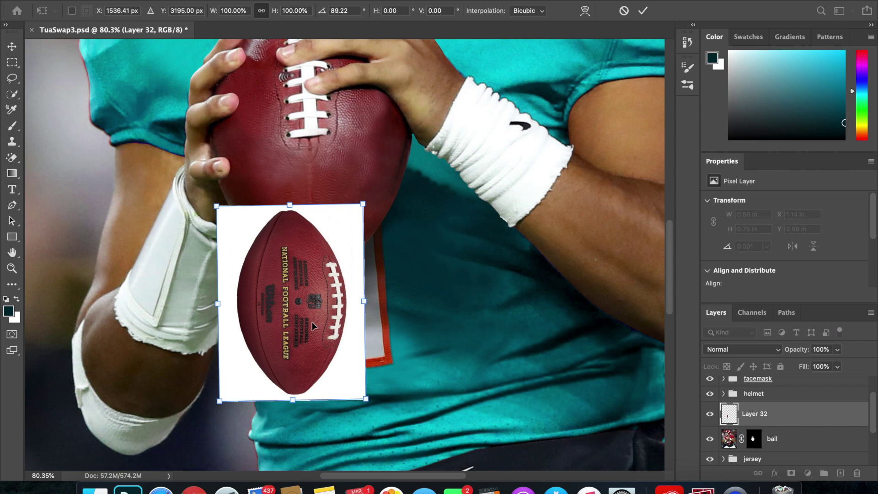
right_click(312, 322)
left_click(346, 315)
left_click_drag(221, 208, 217, 241)
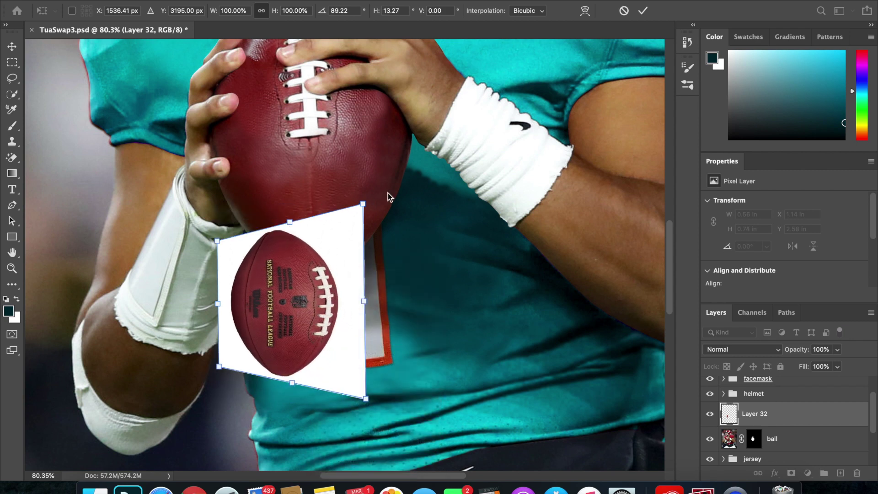
left_click_drag(364, 205, 362, 174)
right_click(309, 247)
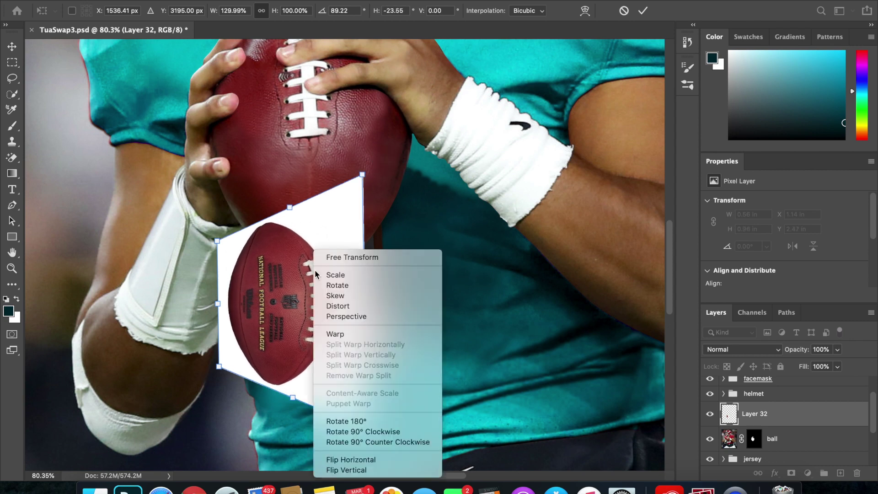
left_click(344, 254)
left_click_drag(365, 302, 353, 300)
key("Return")
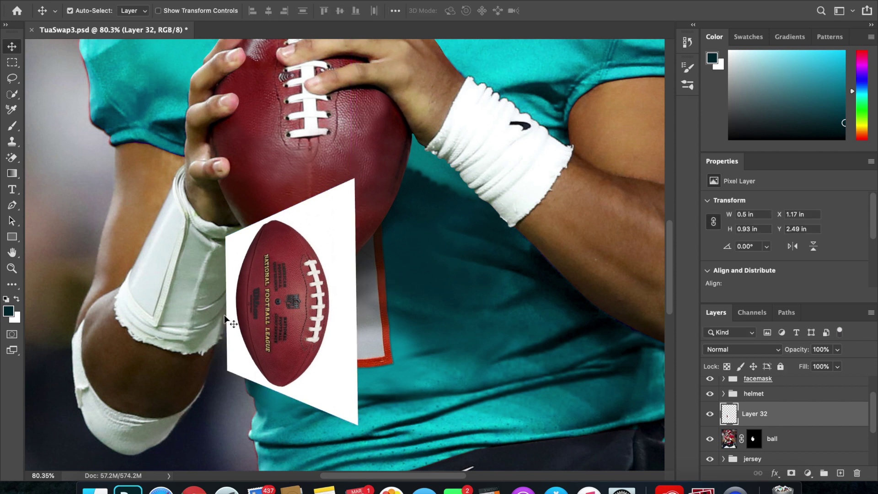
Lasso the National Football League lettering, conference text and NFL shield on the imported football and copy them to a new layer
key("l")
scroll(272, 287, "up", 3)
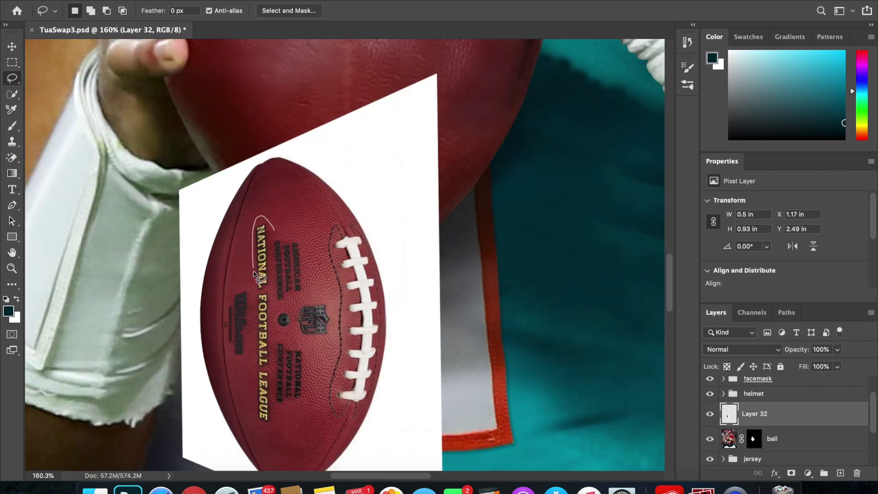
left_click_drag(253, 302, 250, 397)
left_click_drag(266, 436, 313, 389)
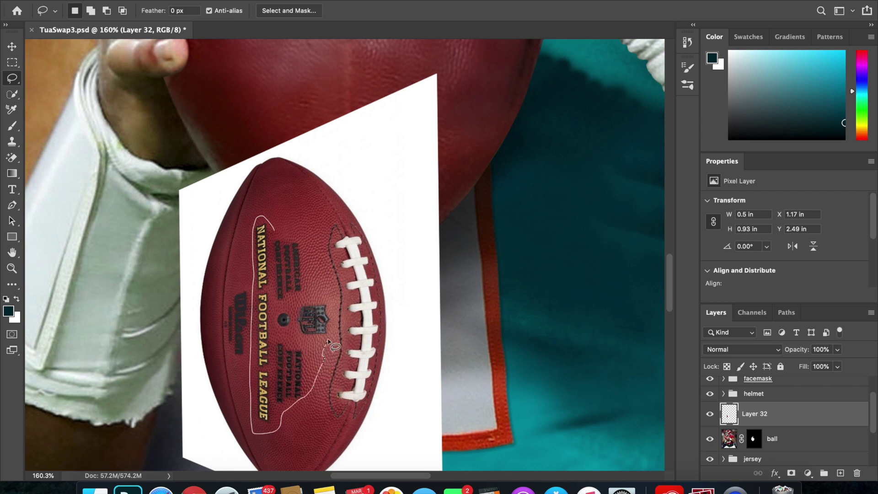
mouse_move(337, 325)
left_mouse_down()
mouse_move(341, 307)
mouse_move(315, 281)
mouse_move(288, 233)
left_mouse_up()
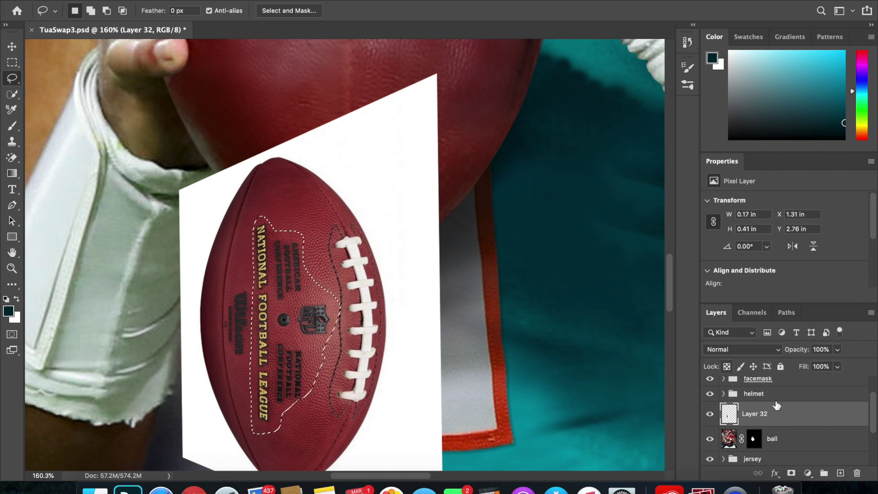
key("ctrl+j")
key("v")
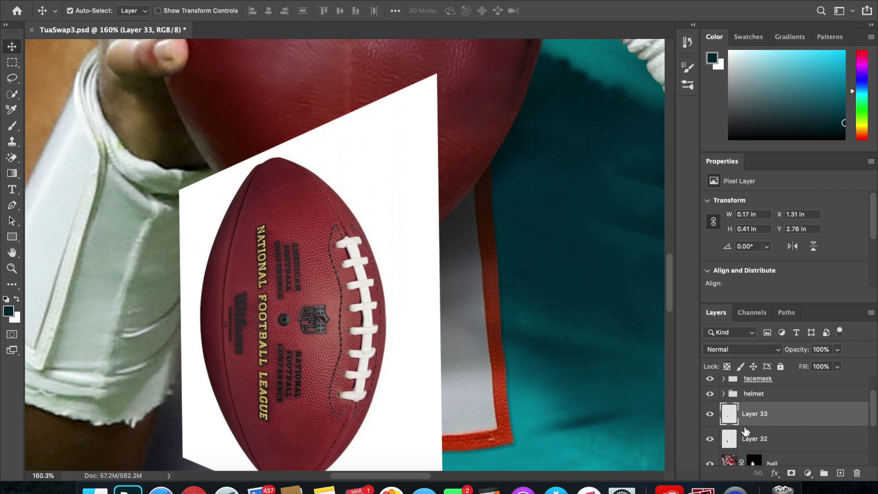
Position and enlarge the copied lettering patch between the fingers and laces, and clip its layer to the ball layer
scroll(542, 335, "down", 5)
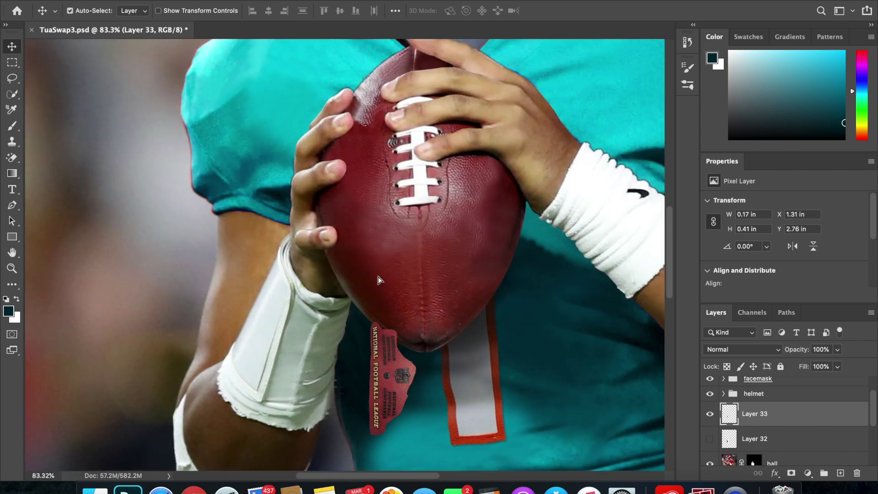
left_click_drag(389, 372, 355, 169)
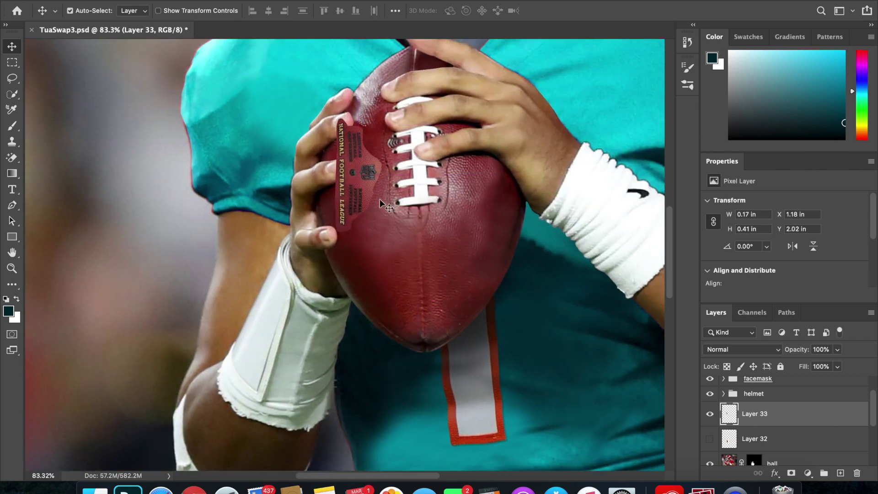
key("super+t")
left_click_drag(382, 232, 427, 243)
key("Return")
left_click_drag(802, 420, 796, 450)
left_click(803, 450, "alt")
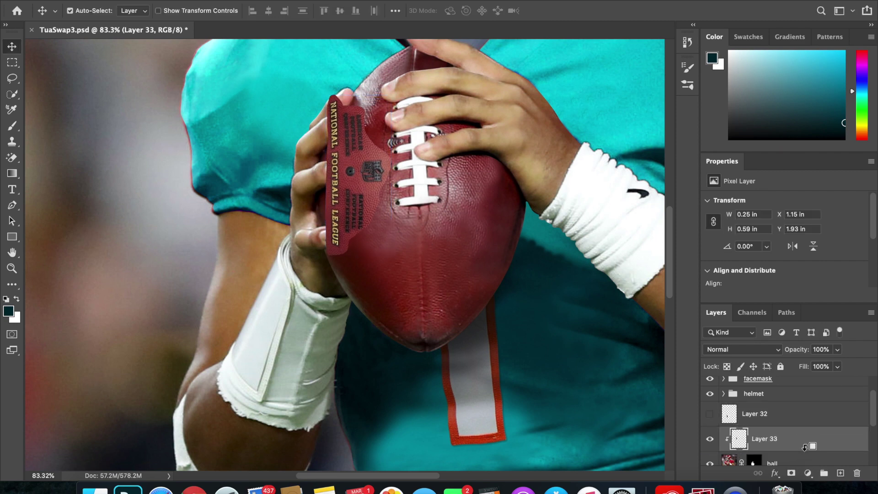
Rotate the lettering patch about -2° and resize and reposition it to fit the finger side of the ball
scroll(506, 297, "down", 3)
scroll(507, 297, "up", 2)
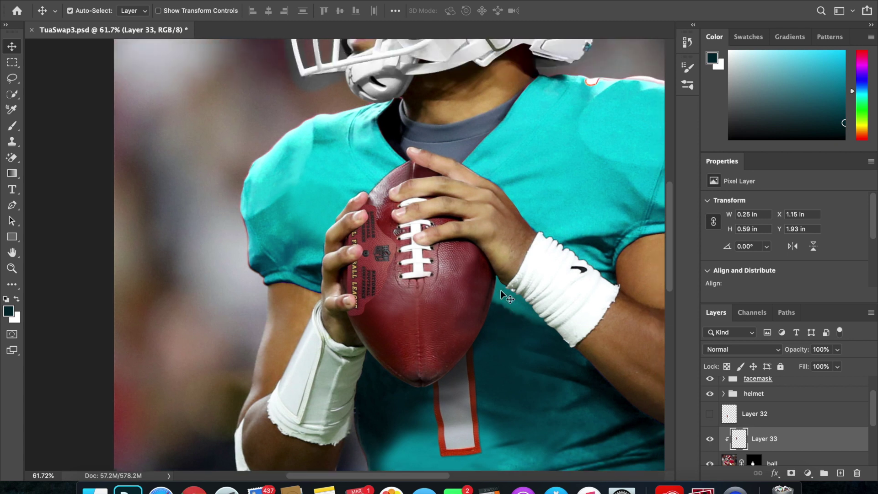
key("ctrl+t")
left_click_drag(438, 280, 439, 279)
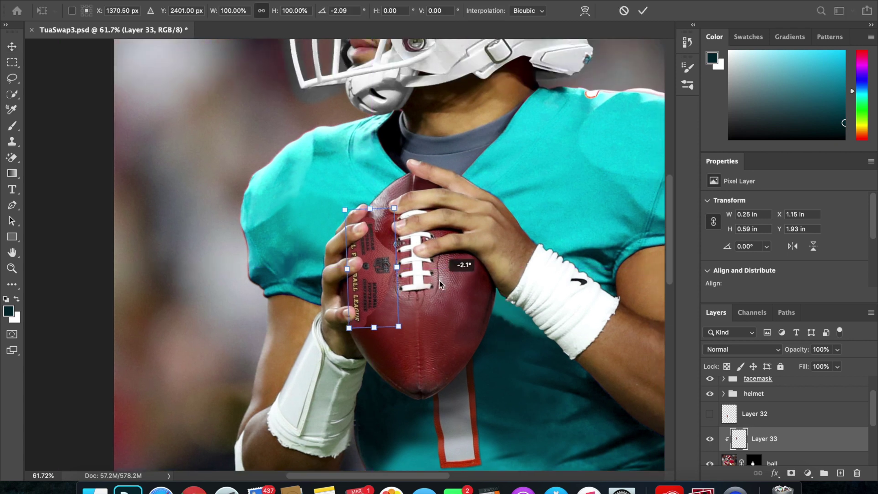
left_click_drag(346, 330, 339, 346)
left_click_drag(375, 300, 375, 292)
Warp the lettering patch, pulling its outer edge and lower corner inward to follow the football's curved edge
right_click(375, 292)
left_click(389, 334)
left_click_drag(346, 216, 353, 222)
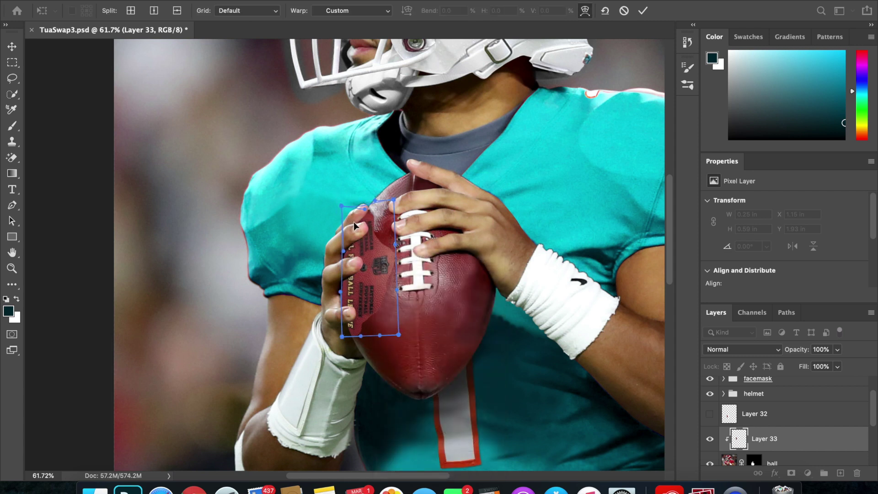
left_click_drag(371, 265, 365, 269)
left_click_drag(369, 311, 344, 317)
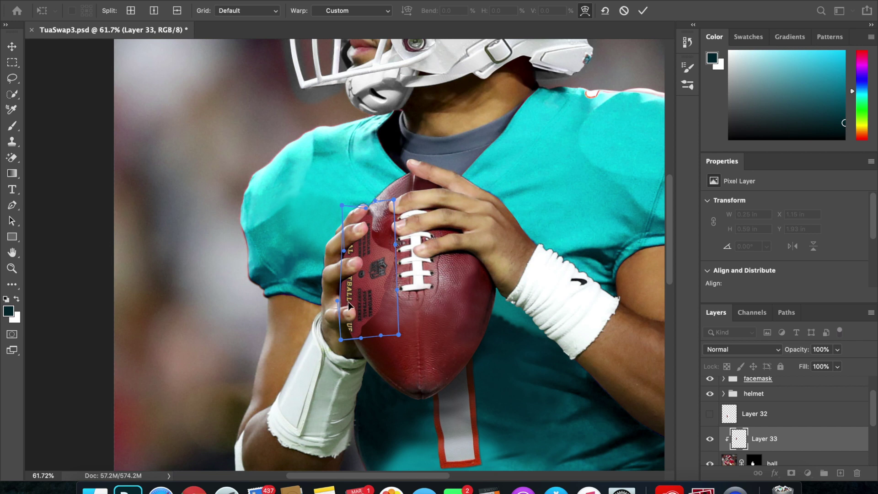
left_click_drag(348, 302, 352, 300)
left_click_drag(350, 333, 366, 303)
Fine-tune the warp around the NFL shield and conference lettering, apply it, and nudge the patch into place
left_click_drag(371, 237, 372, 233)
left_click_drag(366, 265, 364, 265)
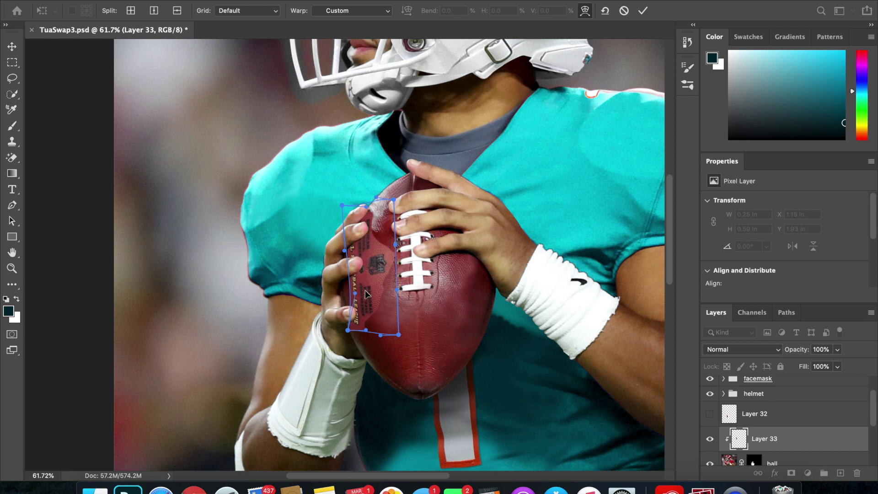
left_click_drag(364, 303, 361, 303)
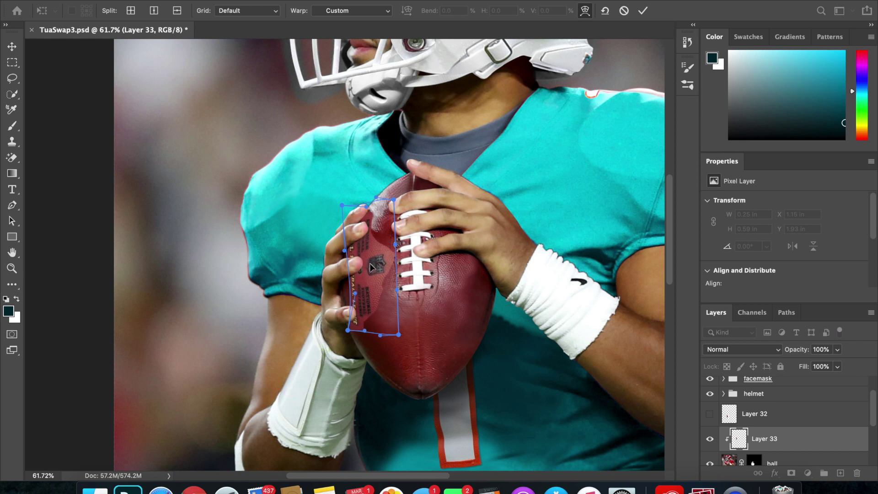
left_click_drag(370, 223, 371, 250)
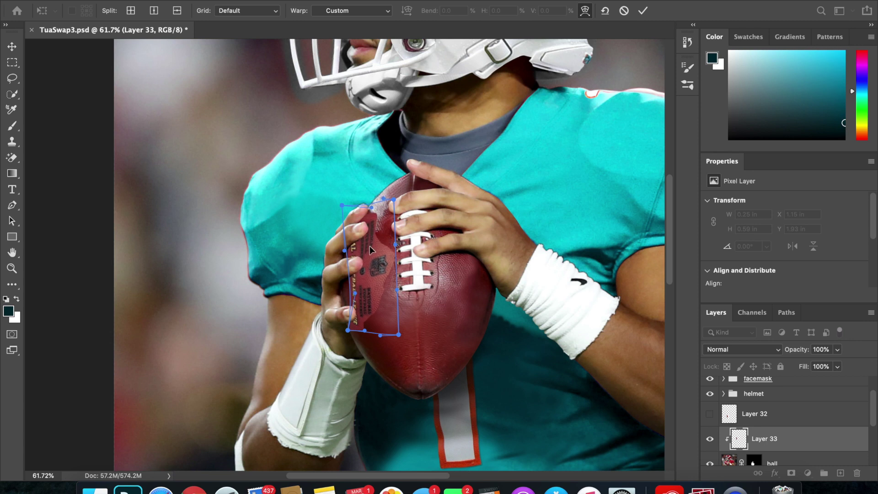
key("Return")
left_click_drag(378, 256, 379, 258)
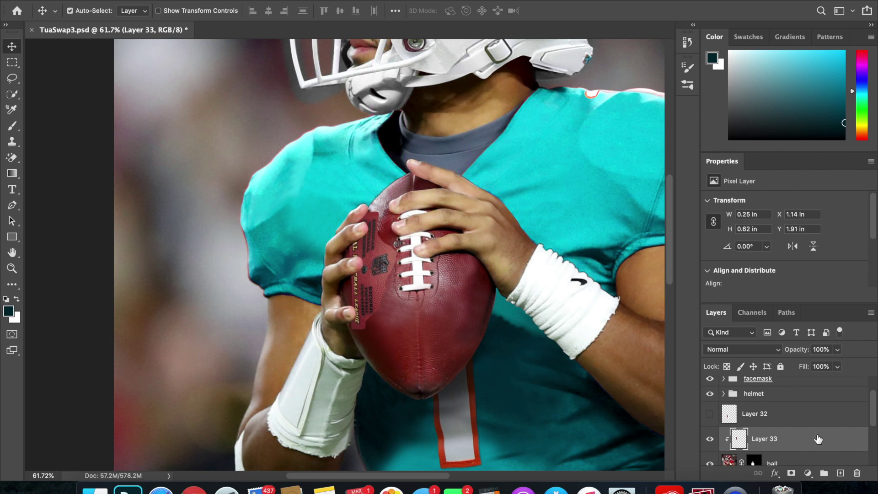
Add a layer mask to the lettering patch and paint black with a 200 px brush to hide the leather around the markings
left_click(791, 473)
key("b")
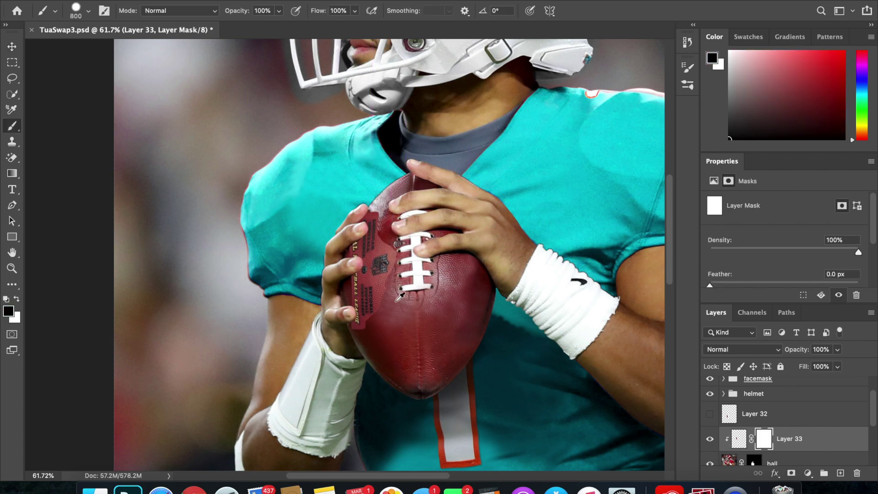
scroll(395, 301, "up", 3)
key("bracketleft")
key("bracketleft")
key("bracketleft")
key("bracketleft")
key("bracketleft")
key("bracketleft")
key("bracketleft")
key("bracketleft")
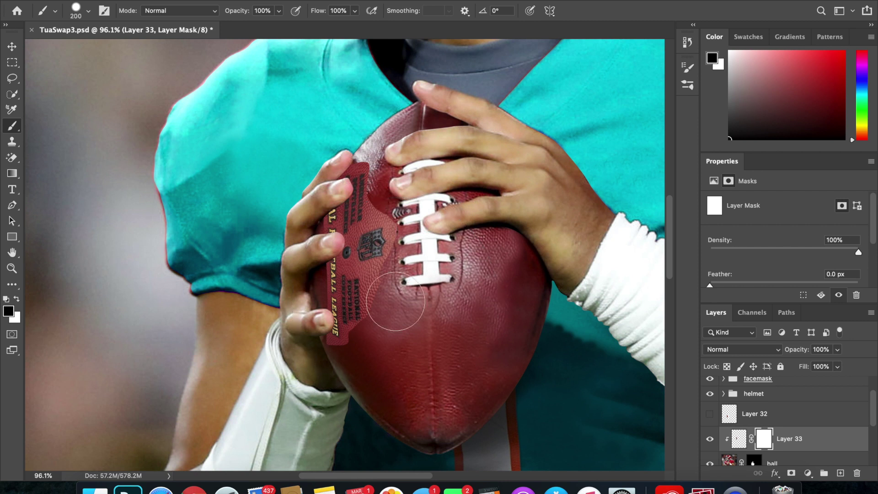
key("bracketright")
mouse_move(415, 260)
left_mouse_down()
mouse_move(380, 215)
mouse_move(366, 158)
left_mouse_up()
mouse_move(438, 311)
left_mouse_down()
mouse_move(390, 323)
mouse_move(353, 353)
mouse_move(302, 316)
mouse_move(305, 195)
left_mouse_up()
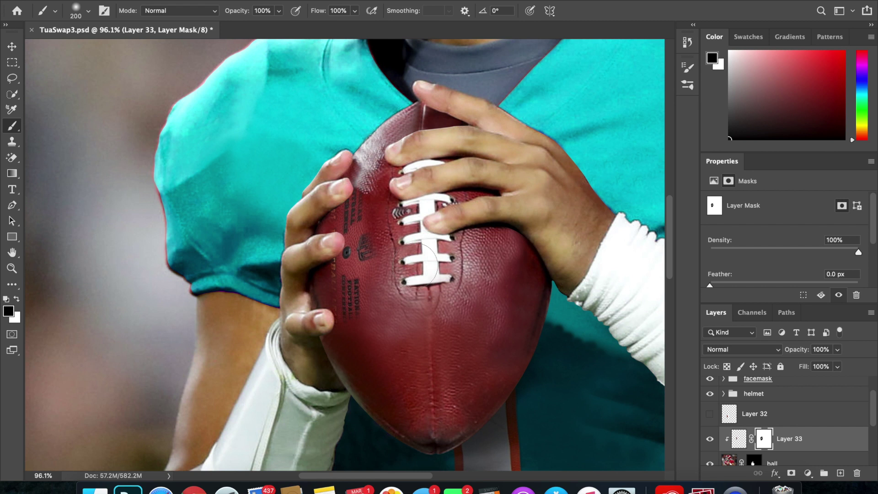
Paint white on the patch's mask with a smaller 150 px brush to restore the NFL shield and the faded lettering
key("x")
left_click_drag(362, 240, 366, 245)
left_click_drag(330, 227, 349, 193)
mouse_move(350, 321)
left_mouse_down()
mouse_move(345, 305)
mouse_move(347, 314)
left_mouse_up()
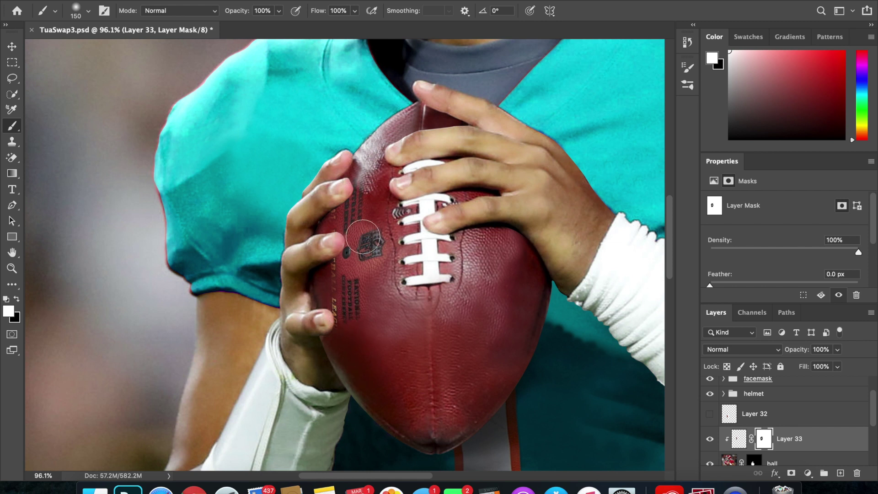
Release the lettering patch layer's clipping mask from the ball layer
key("v")
scroll(794, 434, "down", 2)
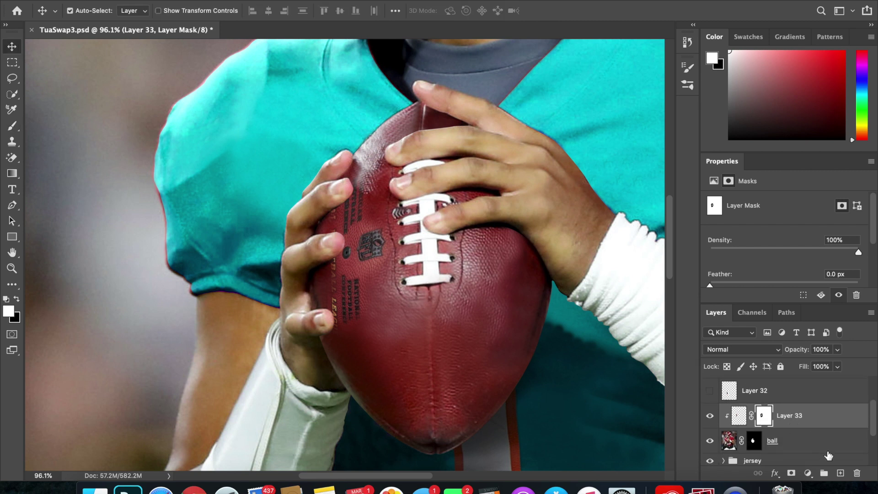
left_click(812, 429, "alt")
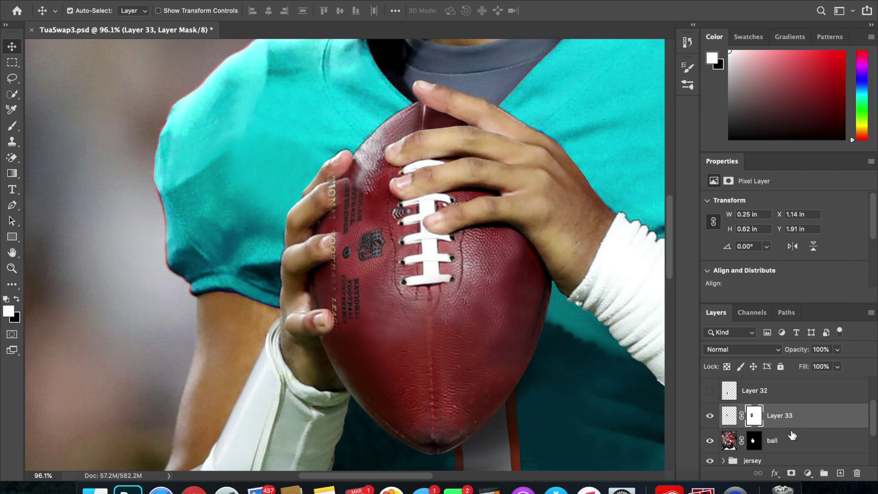
Merge the lettering patch with a new blank layer to flatten its mask, and mask the result with the ball layer's outline
left_click(754, 442, "ctrl")
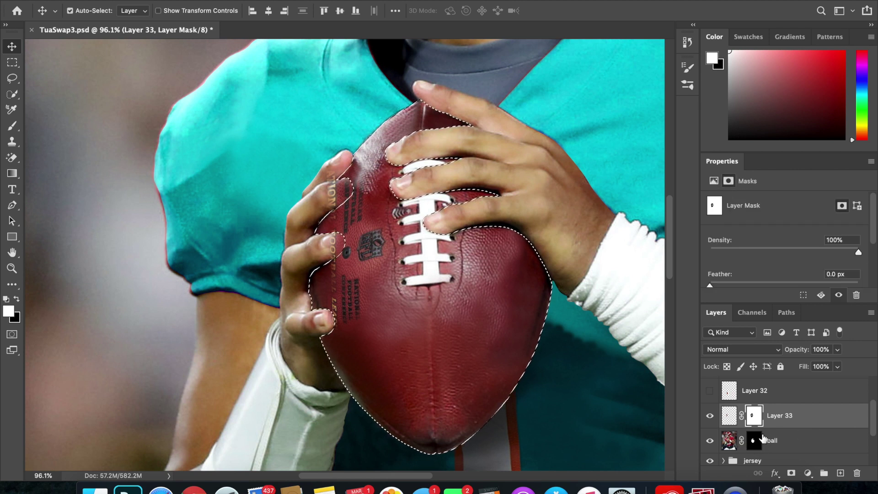
left_click(840, 473)
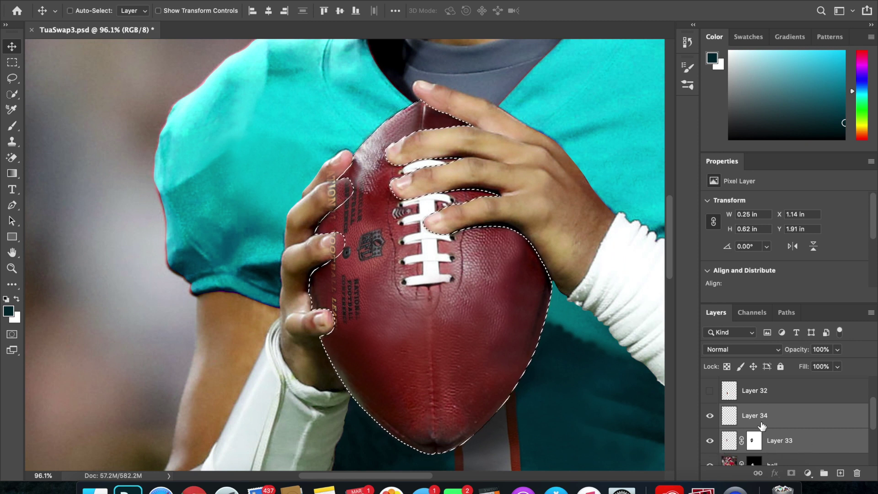
key("super+e")
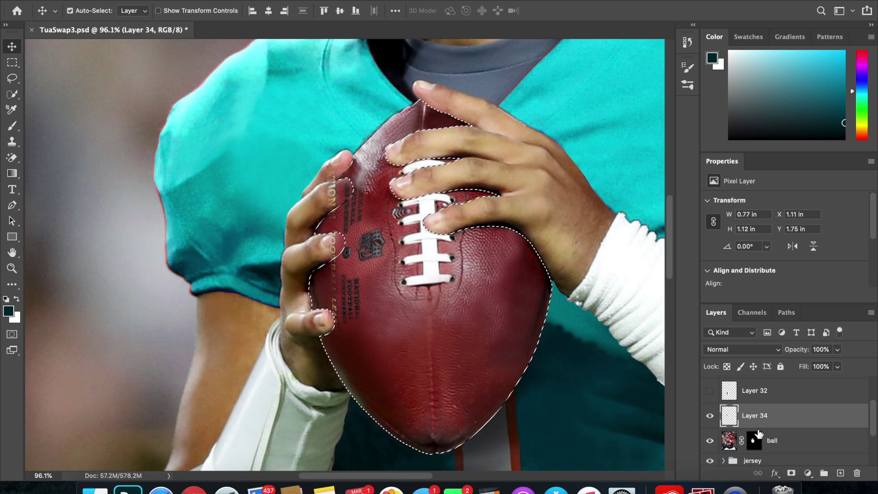
left_click(792, 471)
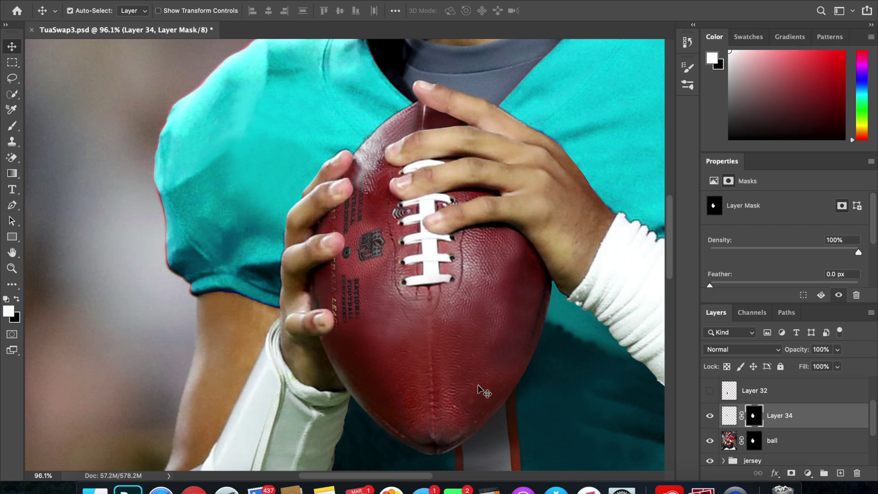
Add a Hue/Saturation adjustment clipped to the lettering patch, target the ball's reds, and lower their lightness to -27
left_click(808, 472)
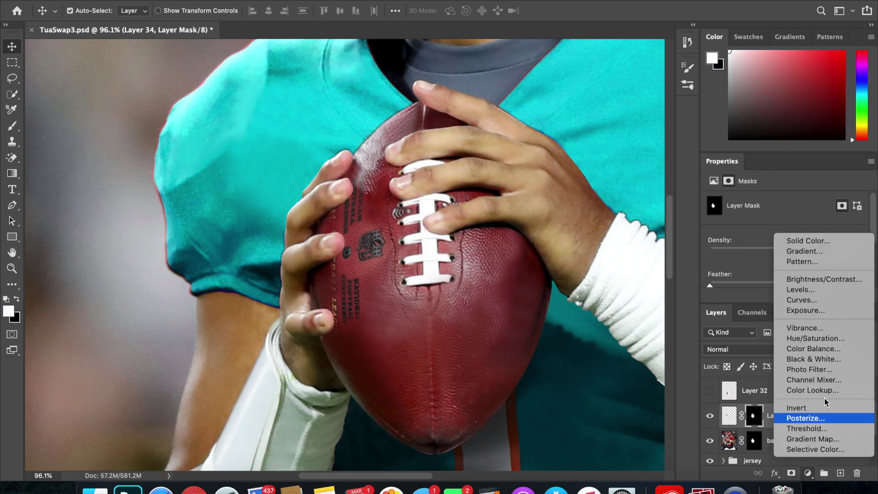
left_click(826, 343)
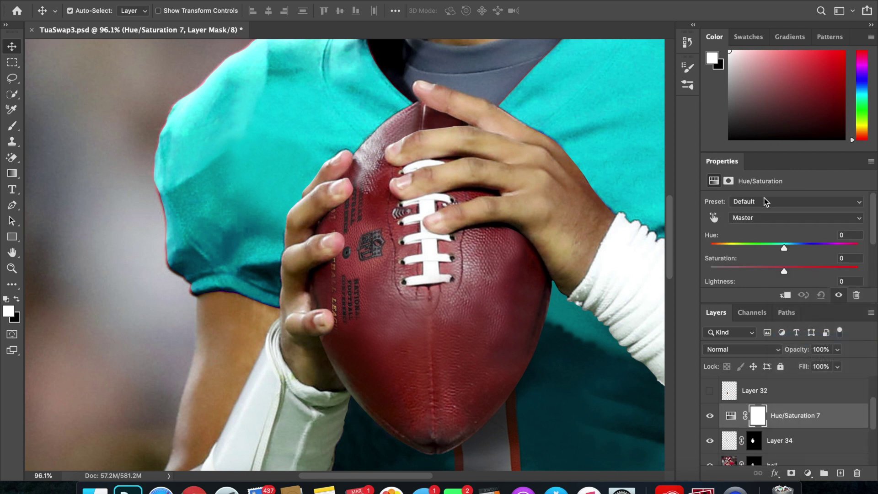
left_click(777, 218)
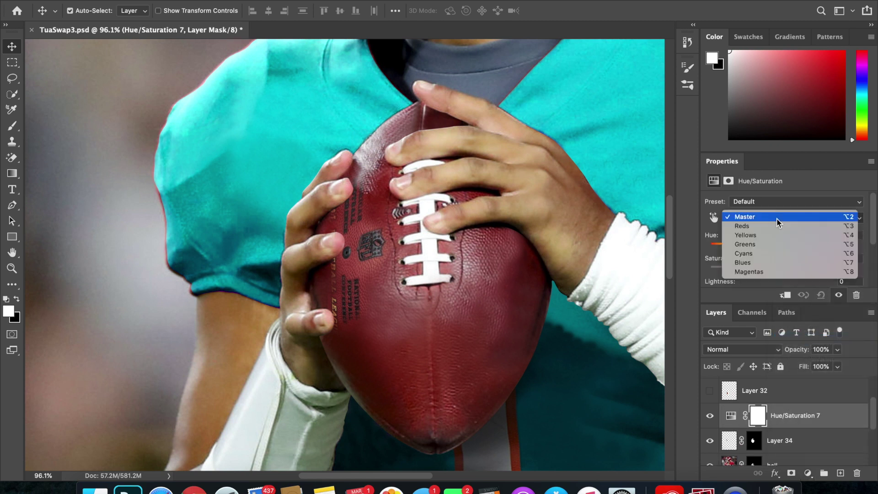
left_click(715, 219)
left_click(714, 219)
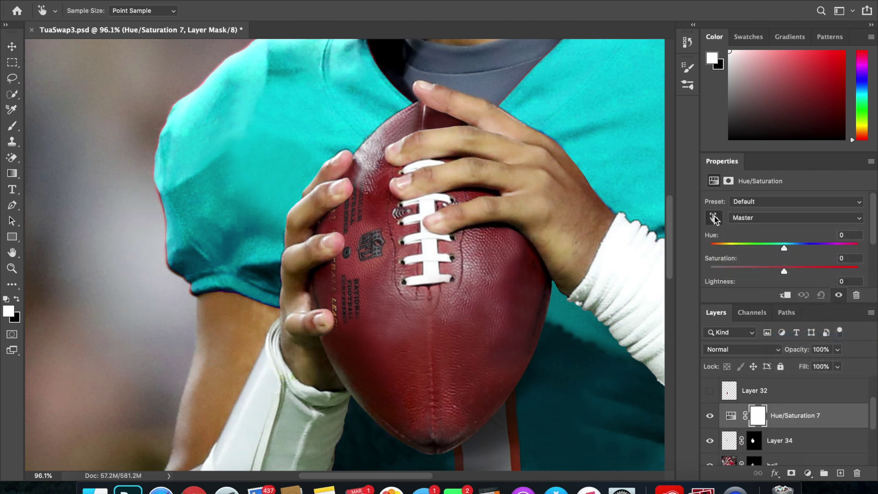
left_click(359, 265)
scroll(789, 276, "down", 1)
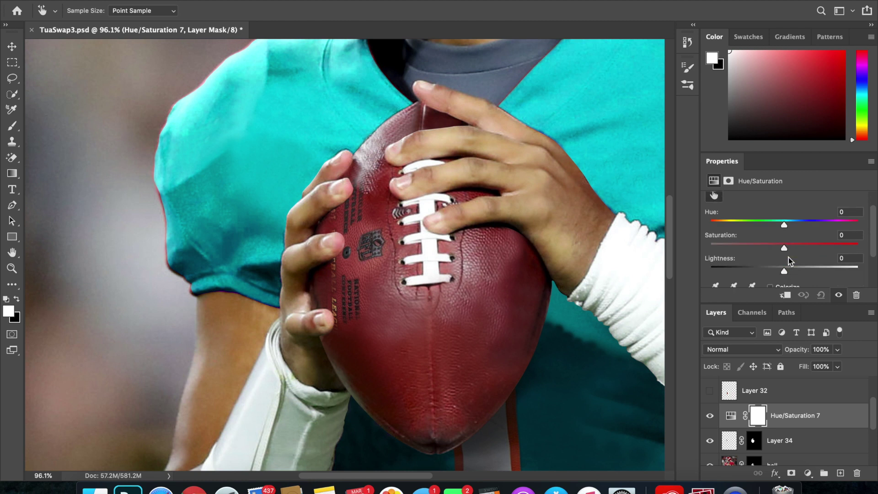
left_click_drag(784, 270, 764, 269)
left_click(785, 294)
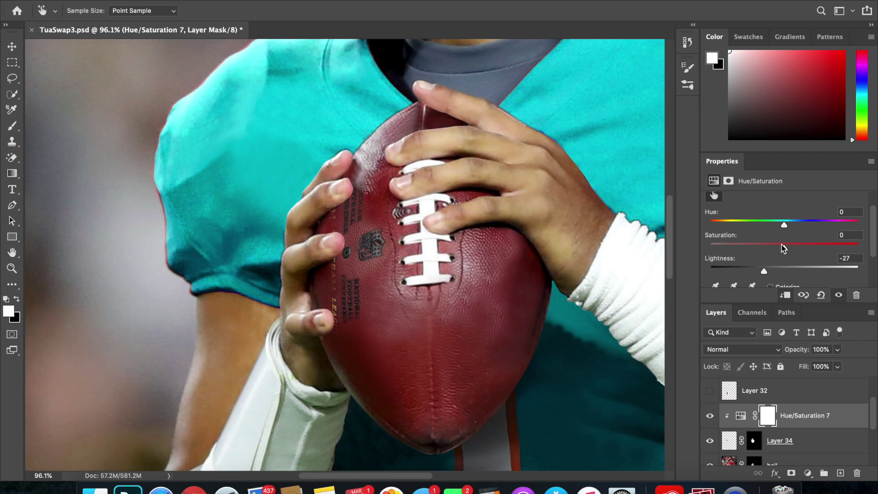
Refine the reds of the patch's Hue/Saturation adjustment to hue -5, saturation +37 and lightness -30
left_click_drag(784, 248, 805, 248)
left_click_drag(763, 271, 761, 272)
left_click_drag(810, 249, 816, 248)
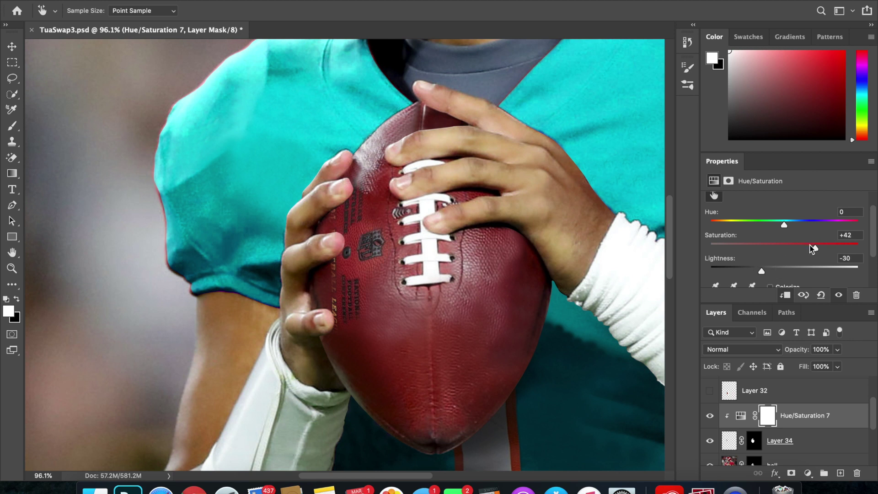
left_click_drag(784, 224, 784, 224)
scroll(537, 326, "down", 5)
scroll(537, 326, "right", 5)
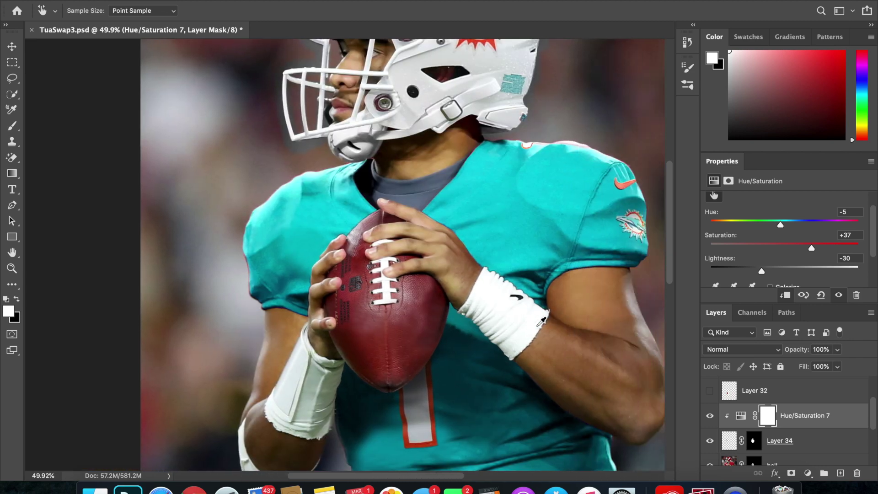
key("v")
Paint black on the lettering patch's mask with a 70 px brush to hide the mismatched leather around the NFL shield and conference lettering
scroll(377, 300, "up", 5)
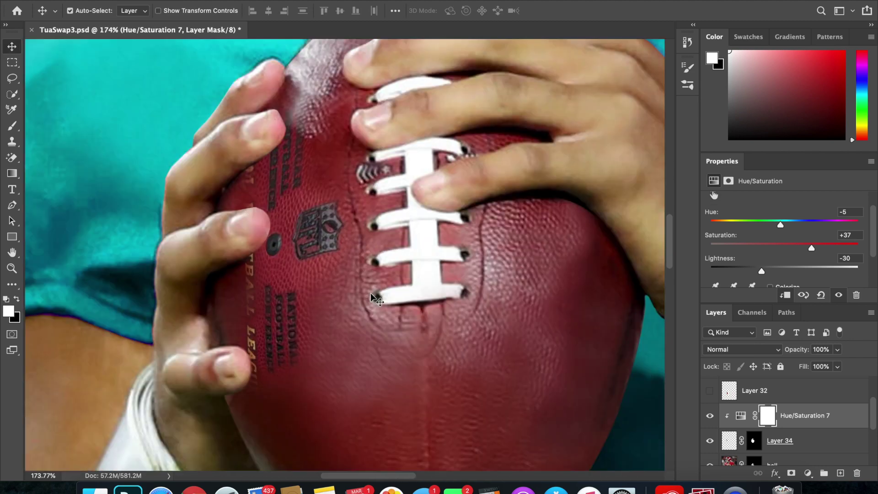
scroll(373, 297, "left", 2)
scroll(373, 297, "up", 1)
scroll(374, 298, "left", 1)
scroll(374, 298, "up", 1)
left_click(755, 440)
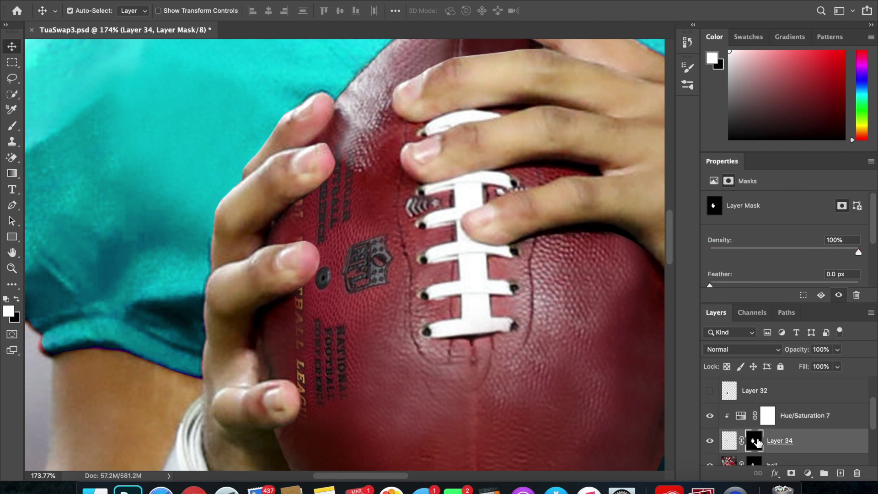
key("b")
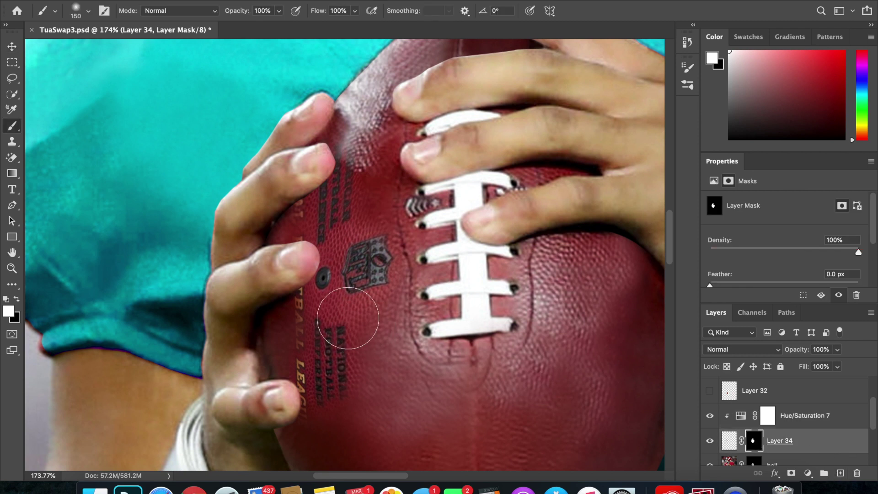
key("bracketleft")
key("bracketleft")
key("bracketleft")
key("bracketleft")
key("x")
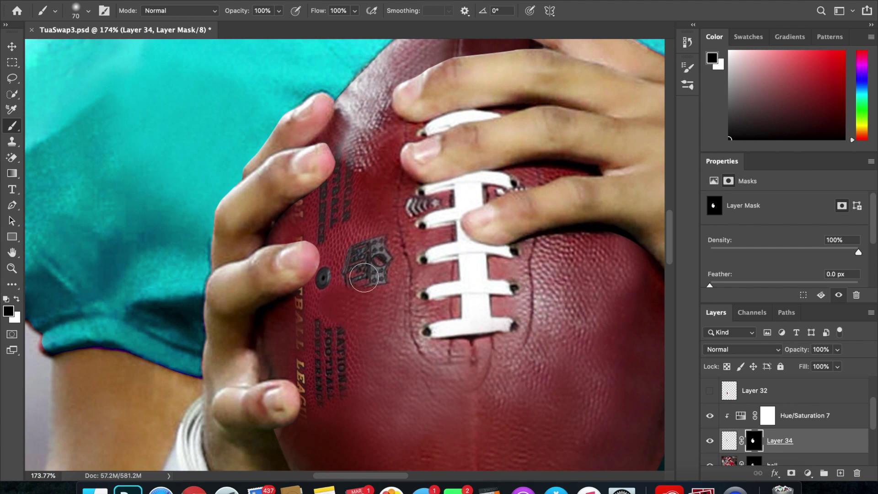
key("x")
key("x")
key("x")
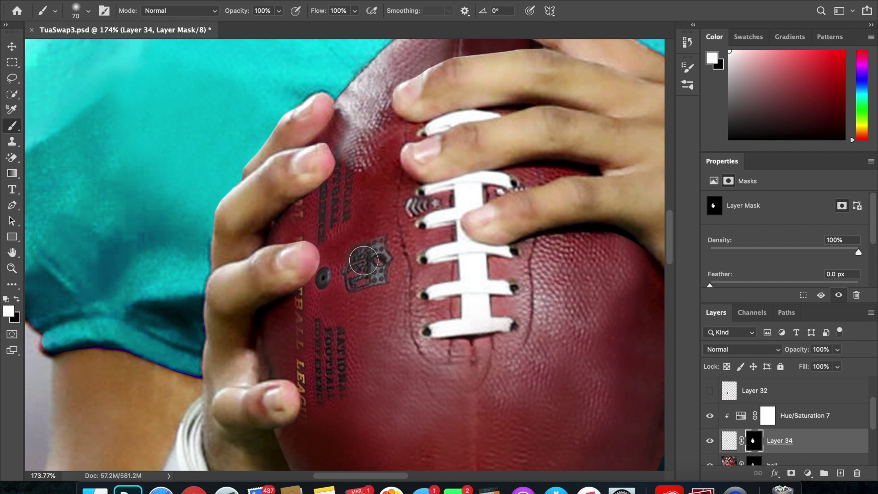
Paint black on the patch's mask along the fingertips to remove the gold league lettering from the ball's edge
scroll(346, 296, "down", 2)
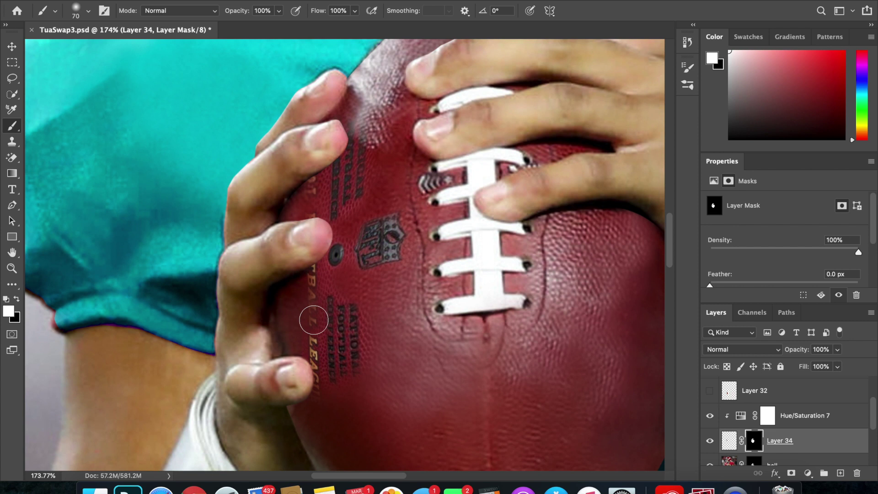
key("x")
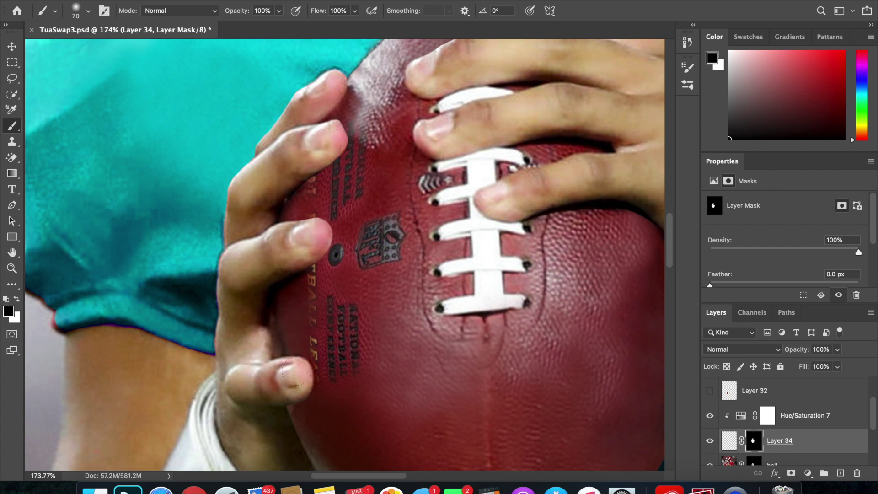
mouse_move(303, 376)
left_mouse_down()
mouse_move(312, 361)
mouse_move(316, 279)
mouse_move(308, 173)
left_mouse_up()
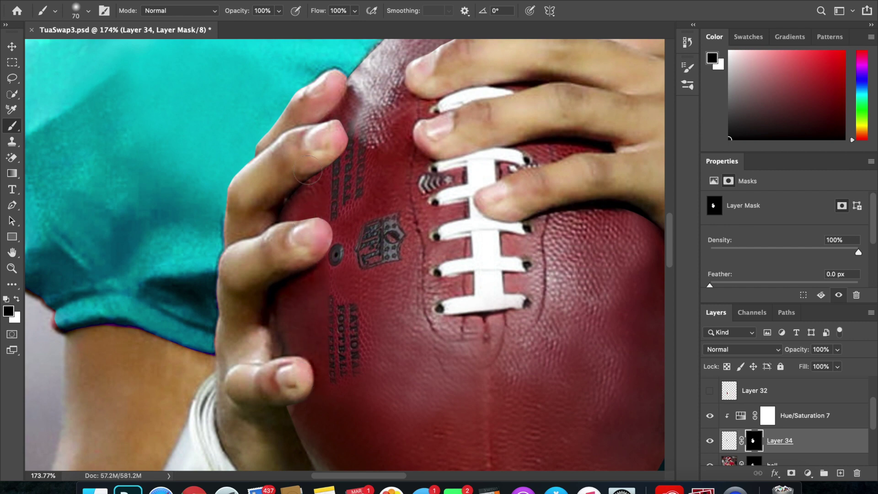
scroll(359, 273, "down", 10)
scroll(387, 279, "up", 5)
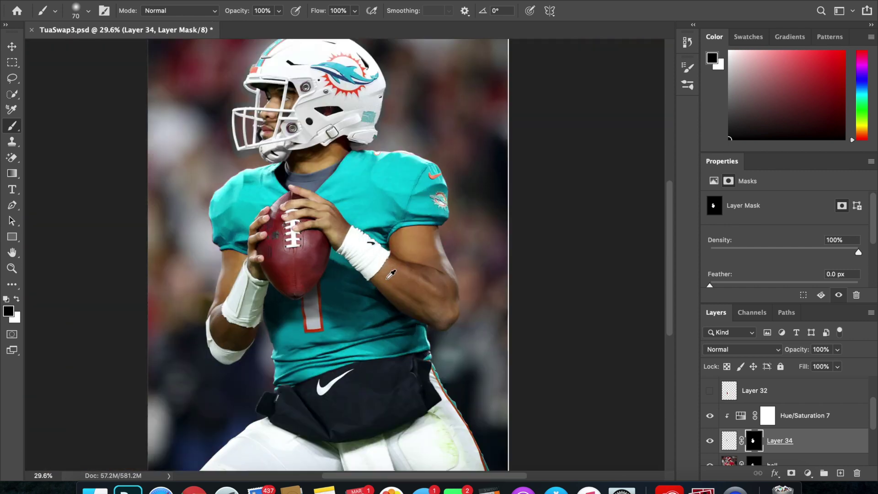
scroll(386, 279, "up", 4)
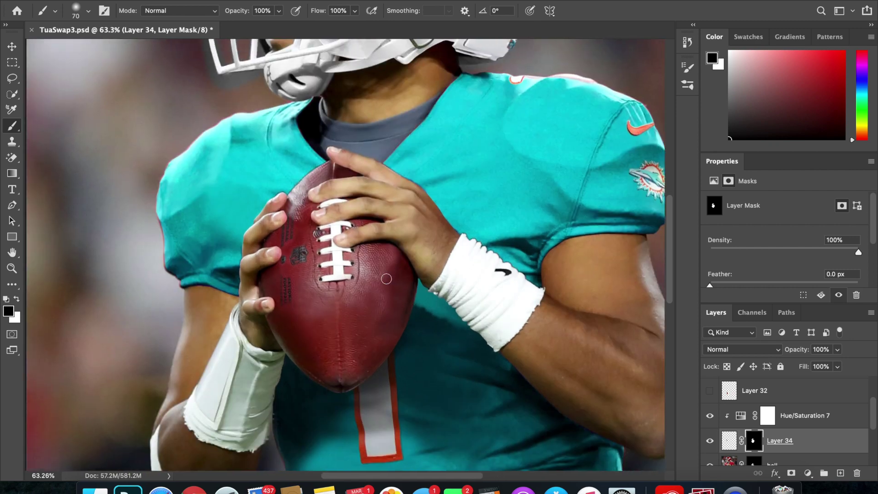
Nudge the lettering patch's pixels slightly left on the football, toward the fingers
key("v")
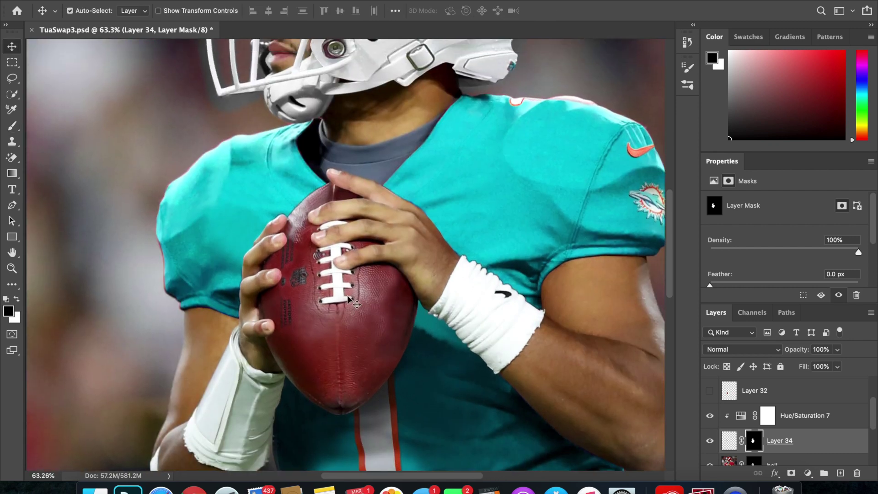
left_click(730, 447)
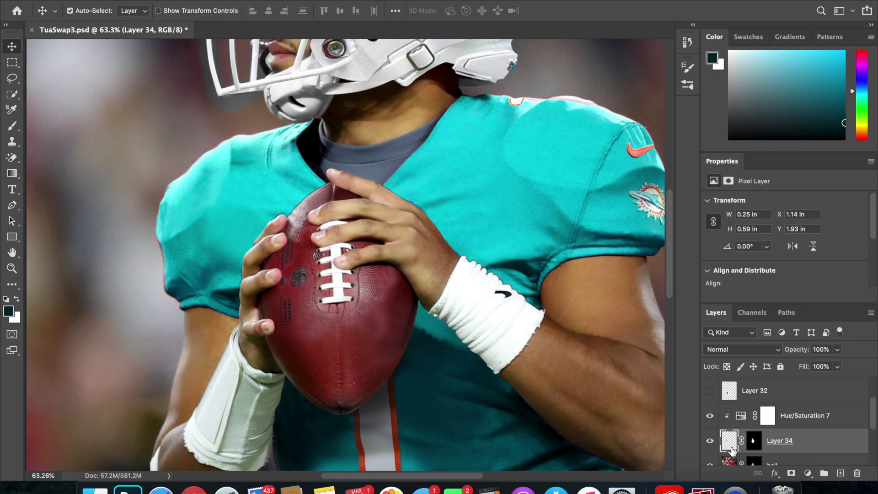
key("Left")
key("Left")
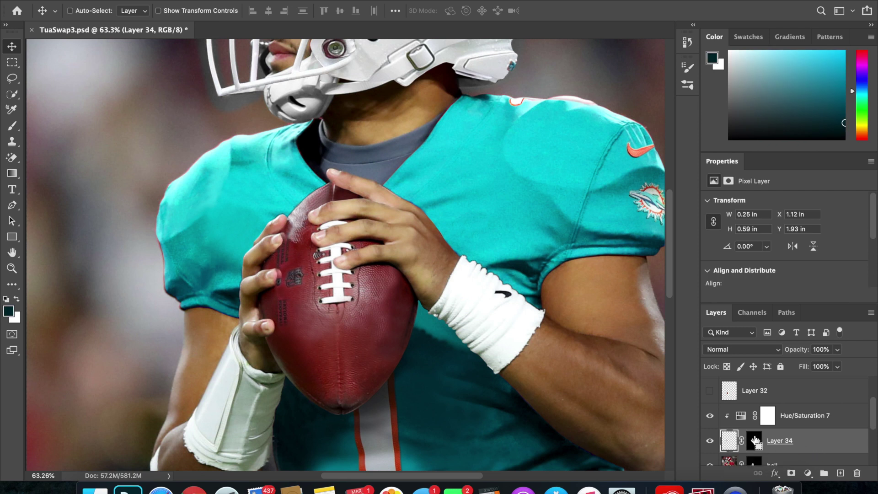
Apply the lettering patch's layer mask and add a new mask made from the ball layer's outline
right_click(754, 440)
left_click(690, 386)
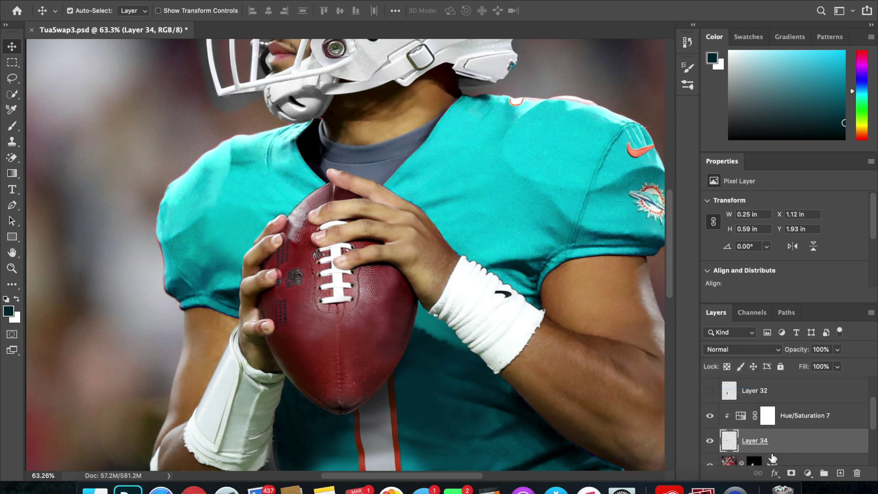
left_click(753, 457, "super")
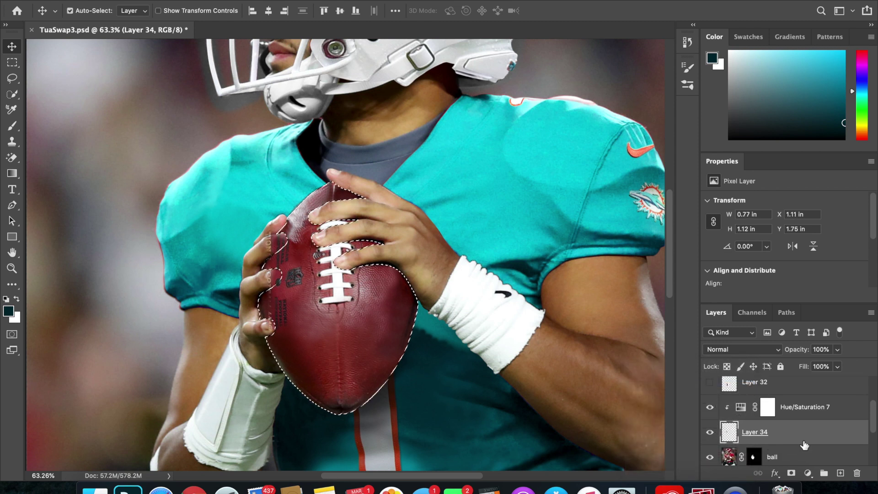
left_click(791, 473)
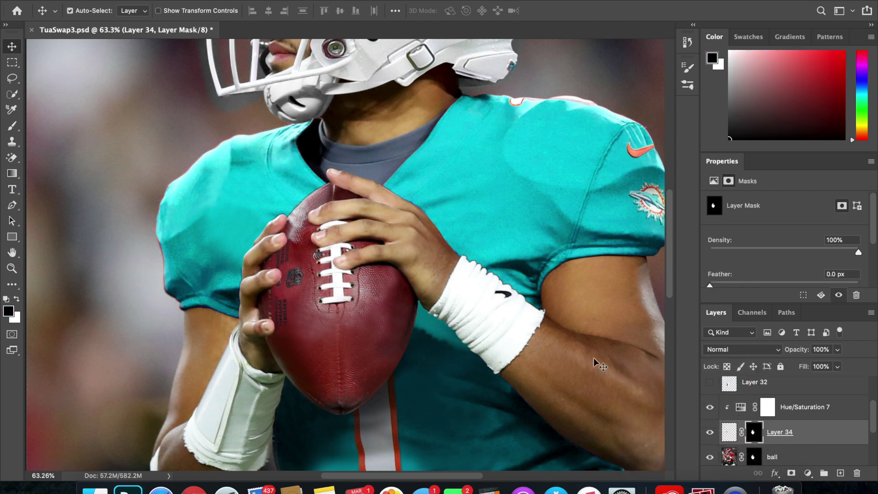
Add a Curves adjustment clipped to the lettering patch and pull the curve down to darken the markings
left_click(811, 473)
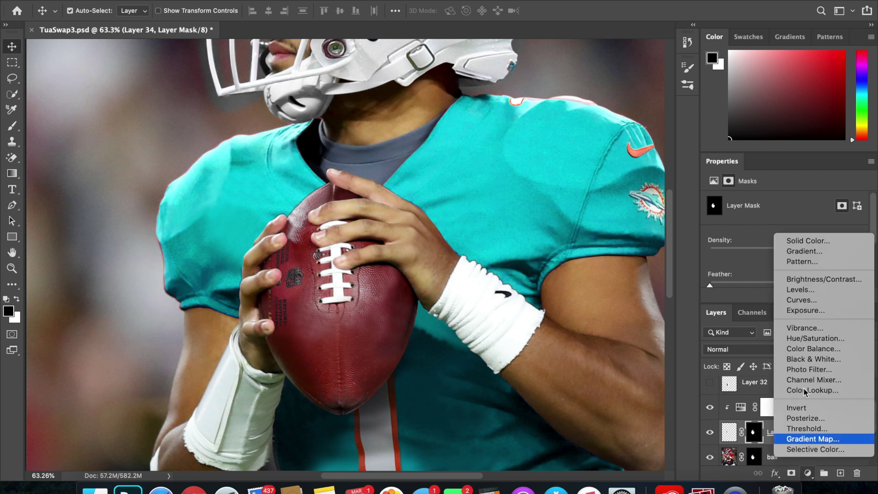
left_click(800, 301)
left_click_drag(793, 269, 799, 279)
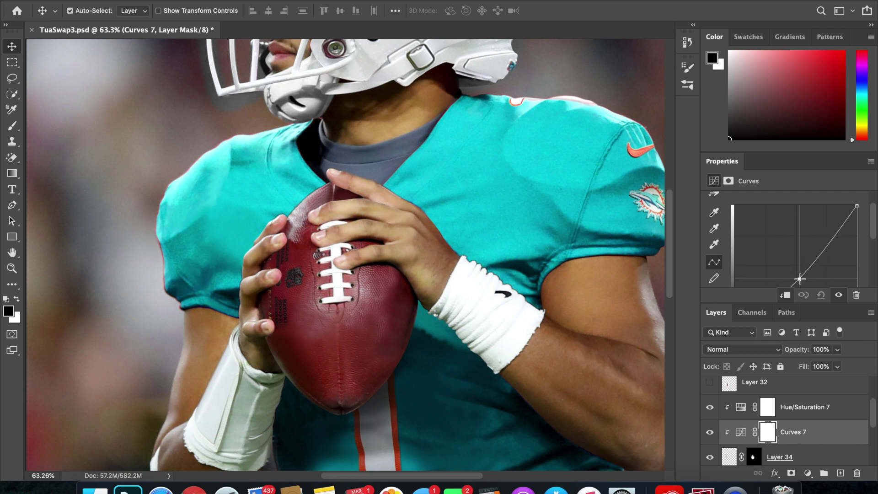
Set the Reds saturation of the patch's Hue/Saturation adjustment to +25 and fit the whole image in view
left_click(836, 413)
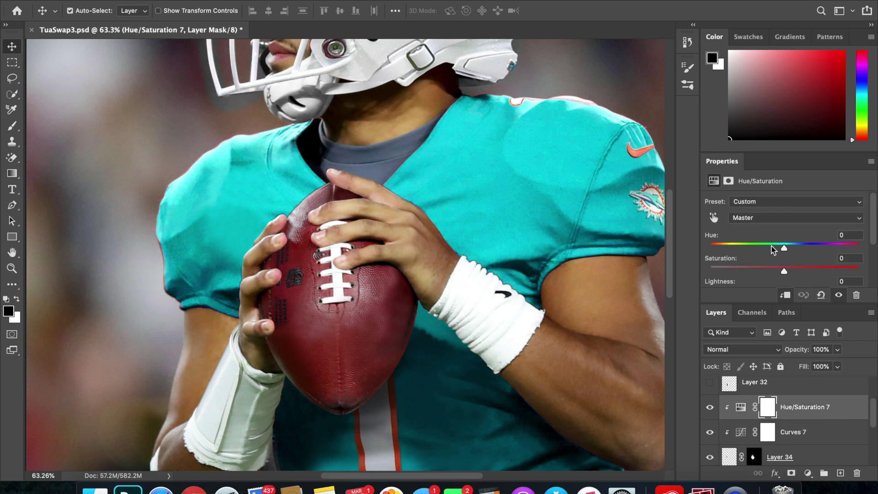
left_click(774, 218)
left_click(772, 227)
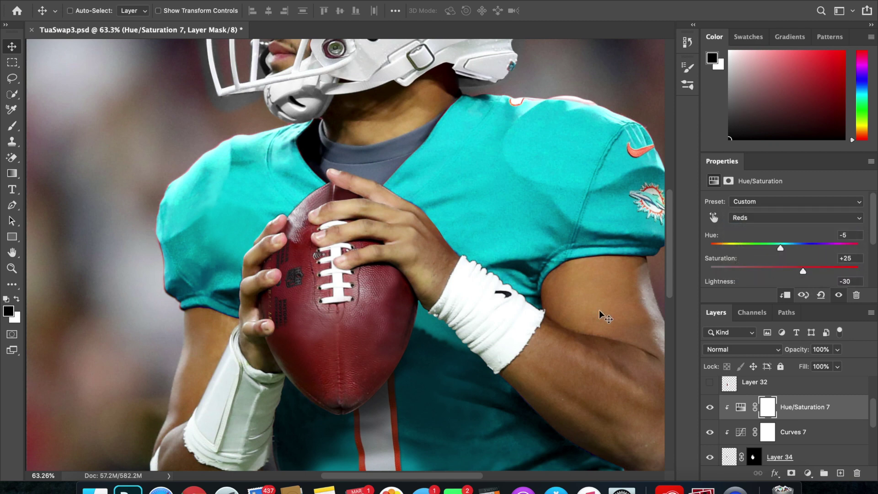
key("super+0")
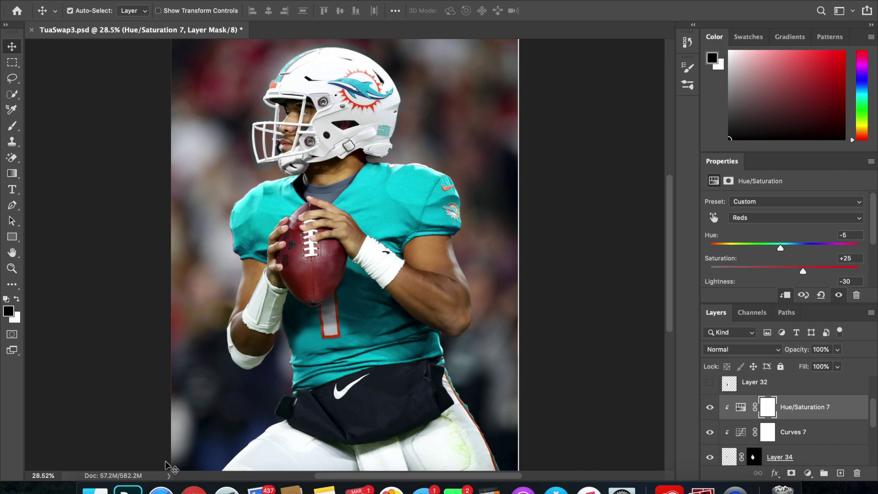
Switch to the browser and open the Real Nfl Football Transparent & PNG result from the football image search
left_click(160, 489)
left_click(529, 36)
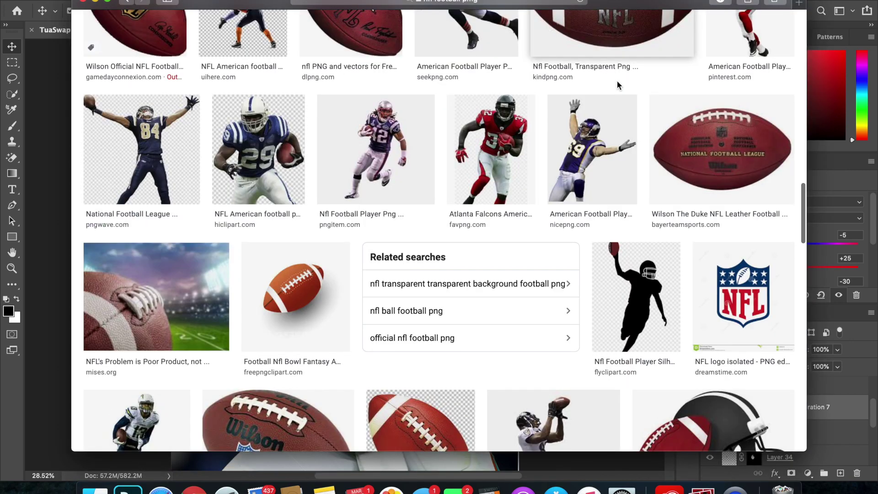
scroll(616, 81, "up", 10)
left_click(683, 181)
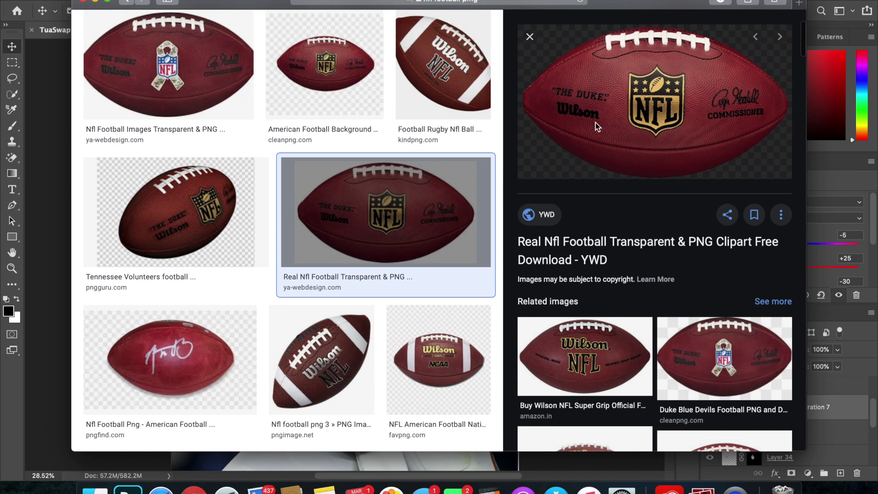
Bring the found football image into the uniform-swap document, scale it to 130.59%, rotate it -91.68° and place it below the held ball
left_click(579, 2)
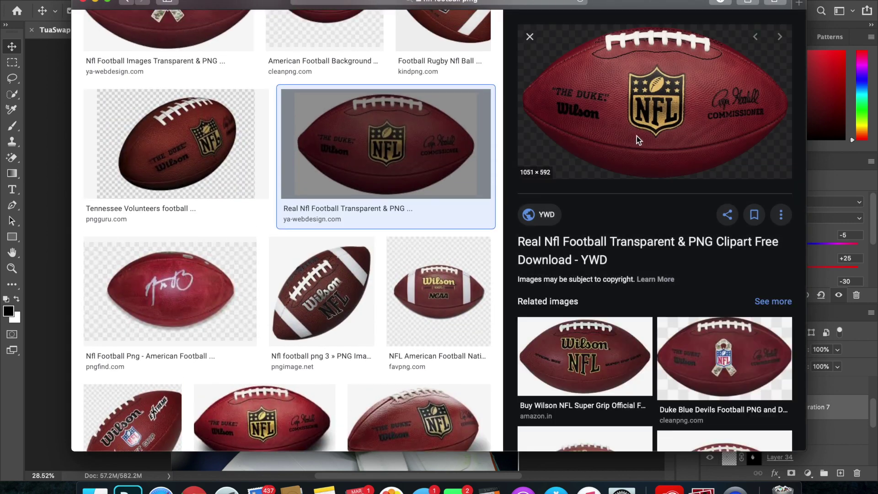
left_click_drag(636, 135, 572, 439)
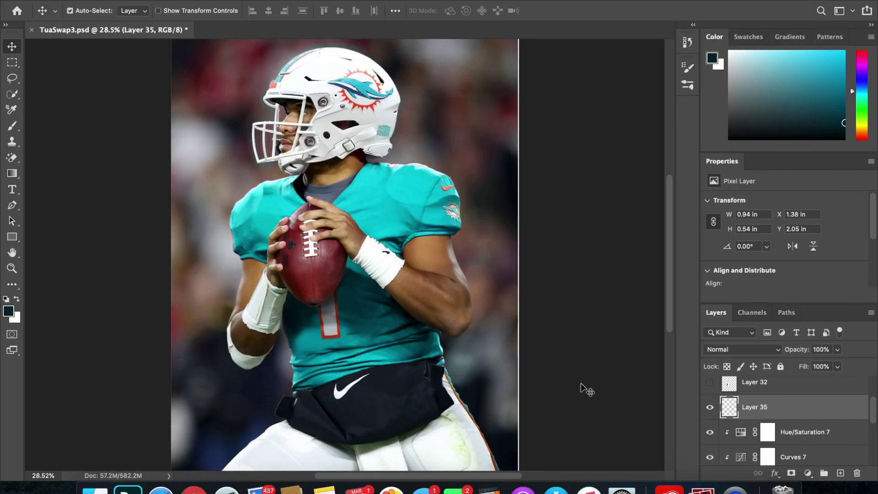
key("ctrl+t")
left_click_drag(456, 249, 349, 158)
left_click_drag(344, 271, 346, 339)
left_click_drag(373, 369, 394, 379)
right_click(357, 347)
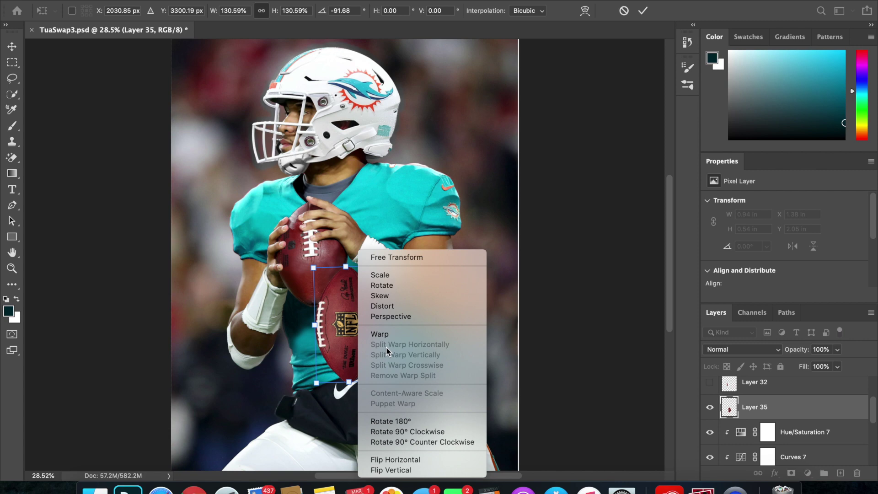
key("Escape")
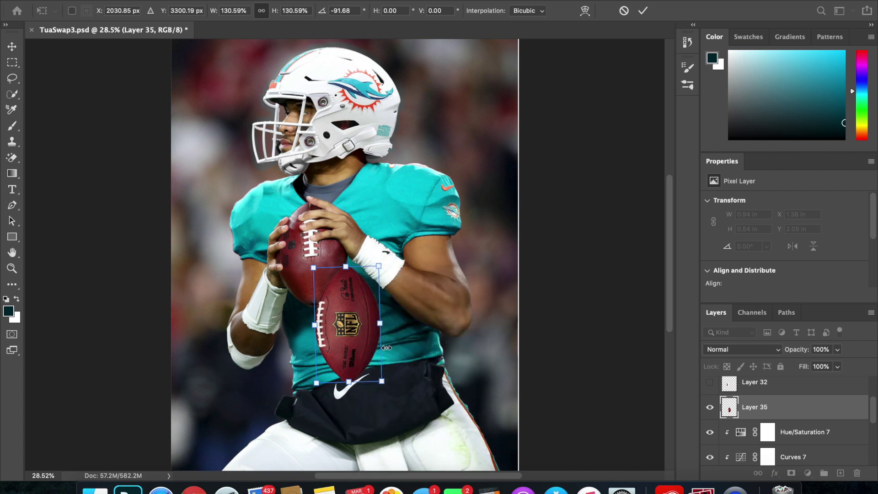
scroll(358, 361, "up", 5)
key("Return")
key("l")
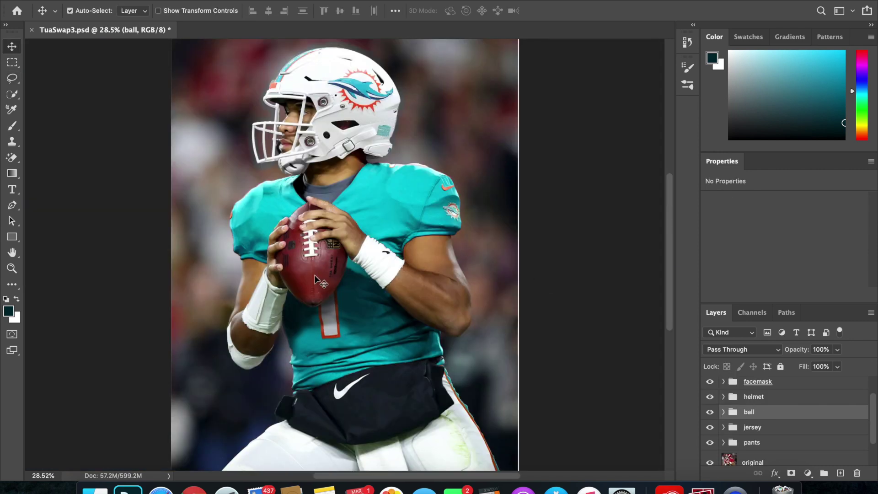
Compare the photo with the ball group hidden and shown, then expand the group and check one of its layers the same way
left_click(710, 412)
left_click(710, 412)
left_click(723, 412)
scroll(742, 426, "down", 5)
left_click(710, 427)
left_click(711, 428)
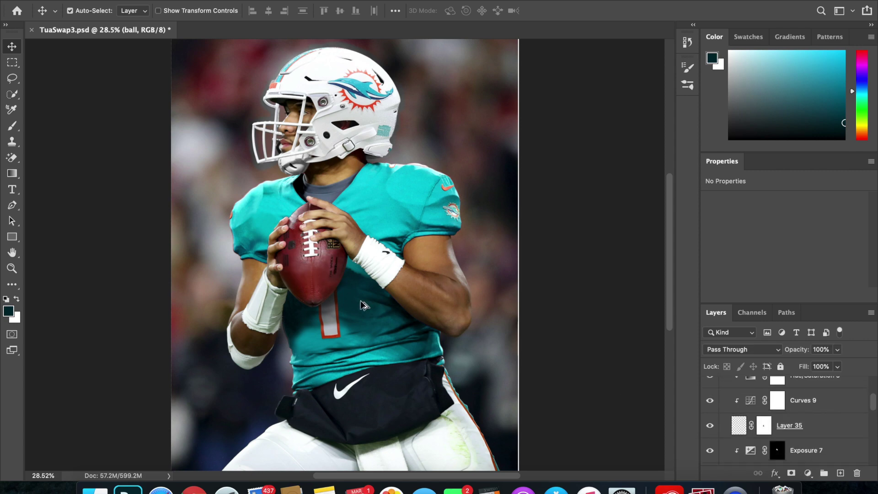
scroll(336, 249, "up", 5)
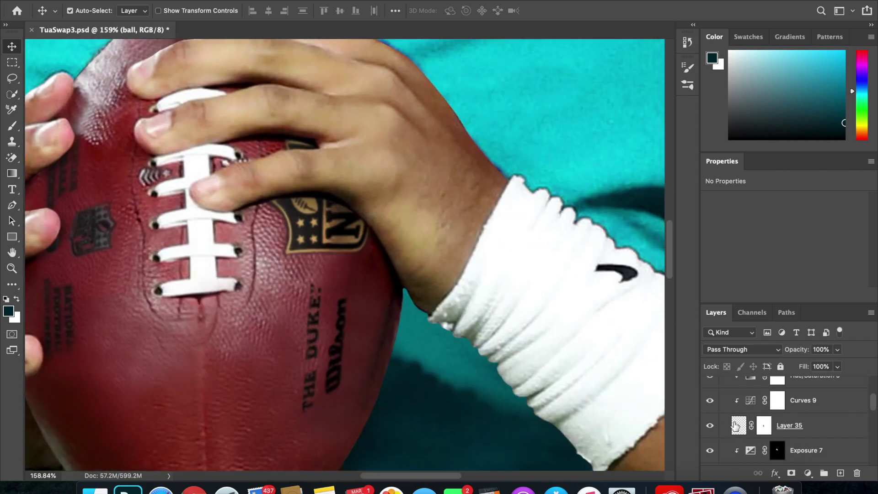
left_click(734, 426)
left_click(284, 0)
mouse_move(332, 123)
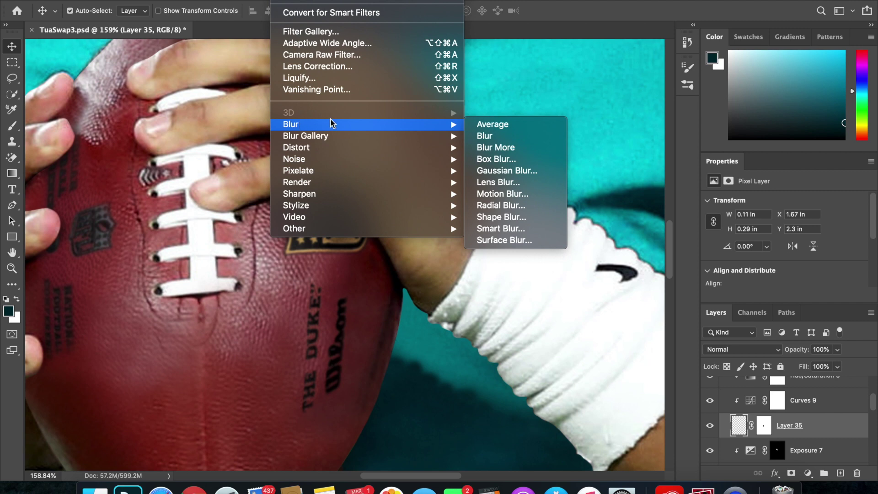
left_click(482, 169)
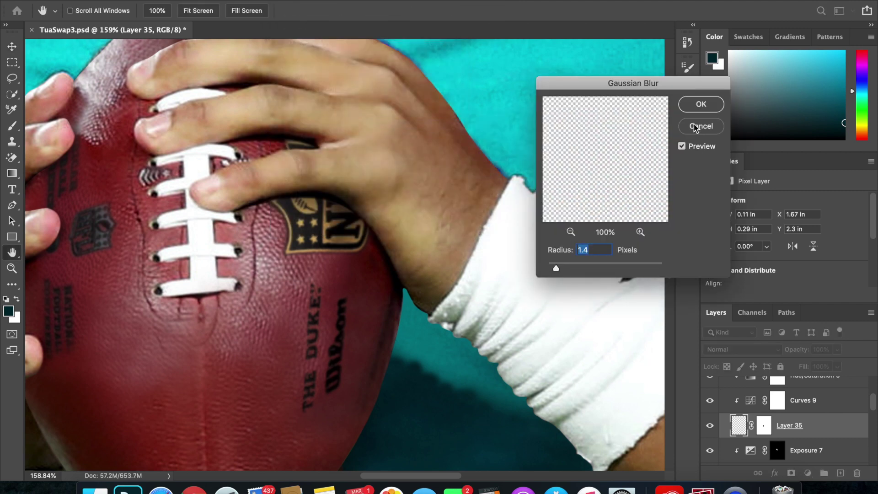
left_click(695, 128)
Check the effect of the adjustments around Layer 35, including Exposure 7, by hiding and showing them one by one
scroll(730, 412, "up", 2)
left_click_drag(711, 425, 712, 410)
left_click(711, 450)
left_click(711, 450)
scroll(713, 429, "down", 3)
left_click(711, 410)
left_click(711, 411)
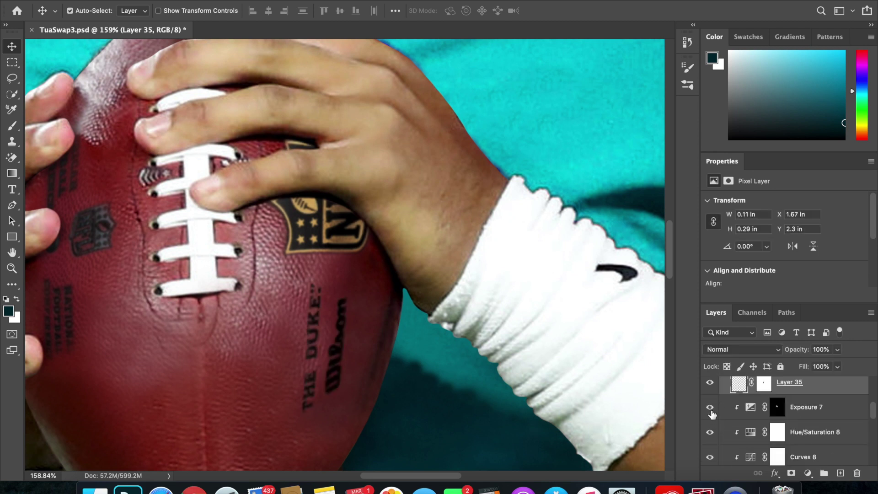
Set the exposure of the Exposure 7 adjustment to -2.08 and check the adjustments beneath it by hiding and showing them
left_click(777, 406)
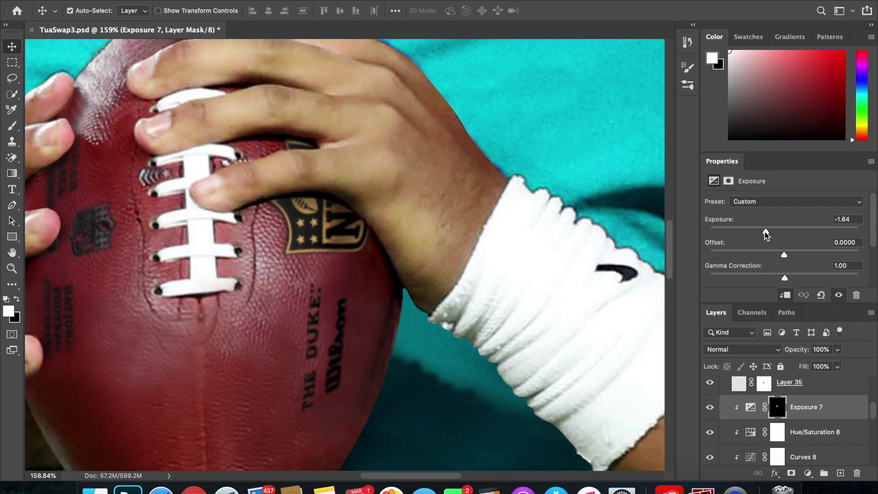
left_click(762, 231)
scroll(755, 426, "down", 3)
left_click(709, 422)
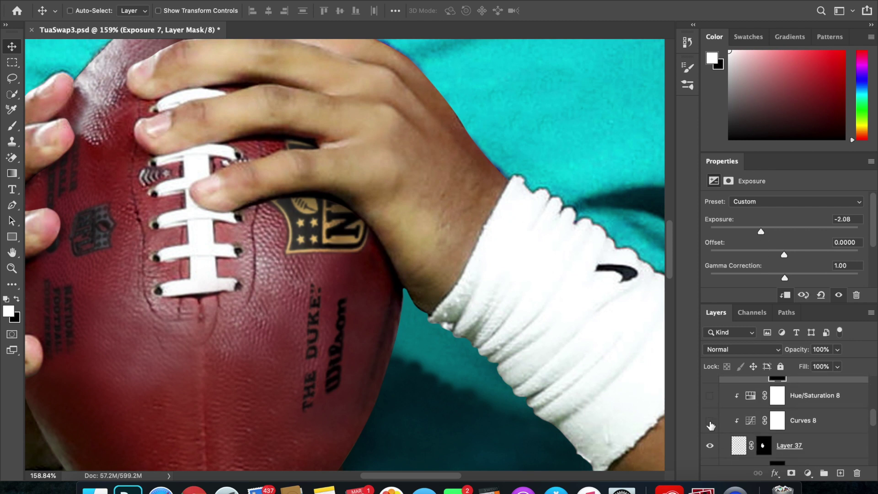
left_click(709, 422)
Open the Curves 8 adjustment above Layer 37 and examine its curve
scroll(710, 422, "up", 2)
left_click(793, 439)
scroll(794, 249, "down", 3)
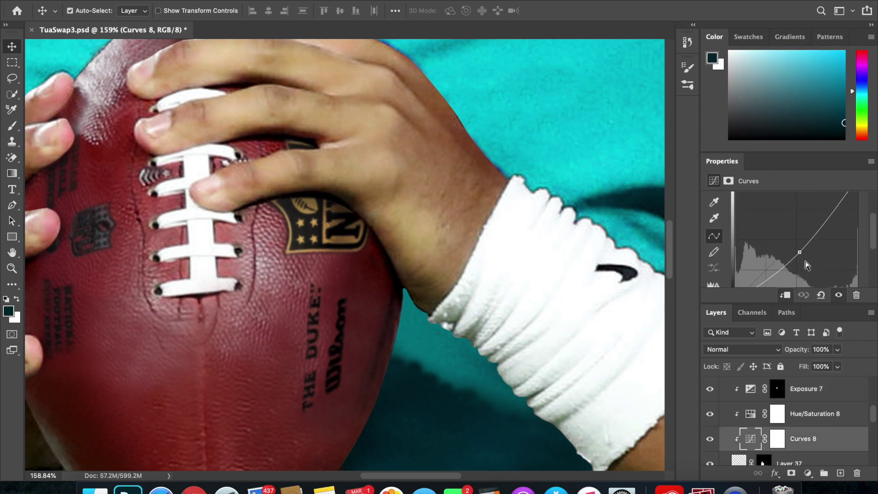
scroll(800, 425, "down", 6)
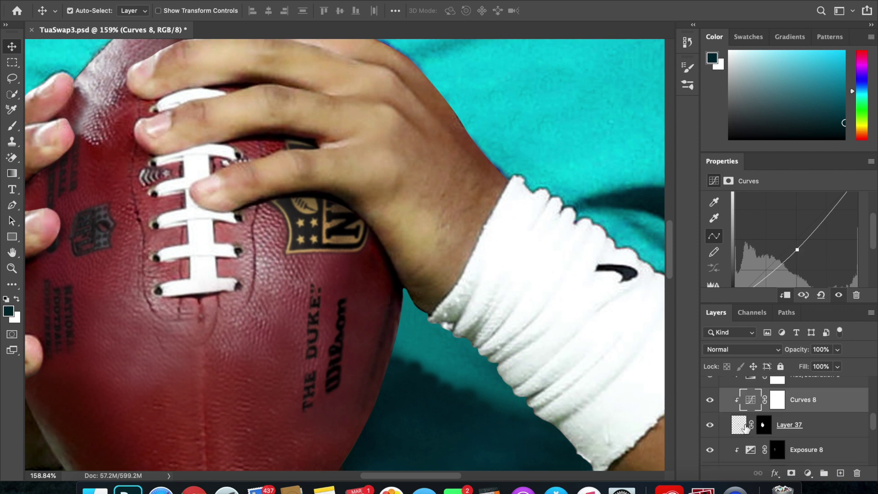
Check the effect of the remaining lettering adjustments on the ball by hiding and showing them, and fit the whole image in view
scroll(570, 396, "left", 5)
scroll(711, 455, "up", 2)
left_click(710, 448)
left_click(708, 447)
left_click(709, 425)
left_click(710, 425)
left_click(709, 425)
left_click(709, 425)
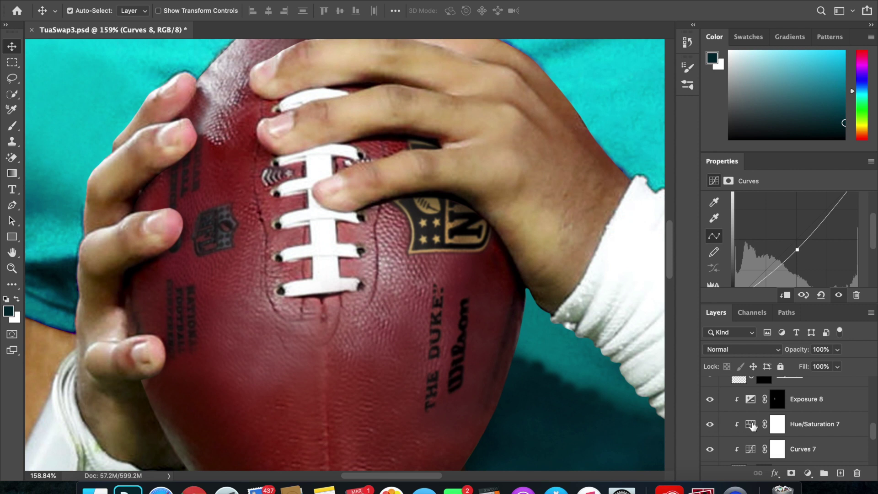
left_click(711, 401)
left_click(711, 401)
key("super+0")
scroll(775, 414, "up", 2)
scroll(775, 415, "up", 5)
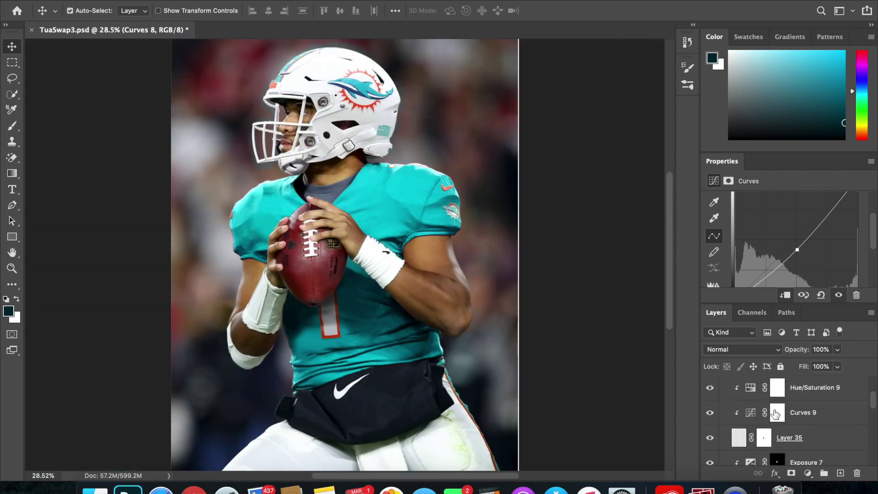
Collapse the ball group and group all layers from original up to Curves 4 into a group named work
left_click(724, 421)
scroll(777, 426, "down", 2)
scroll(764, 435, "down", 2)
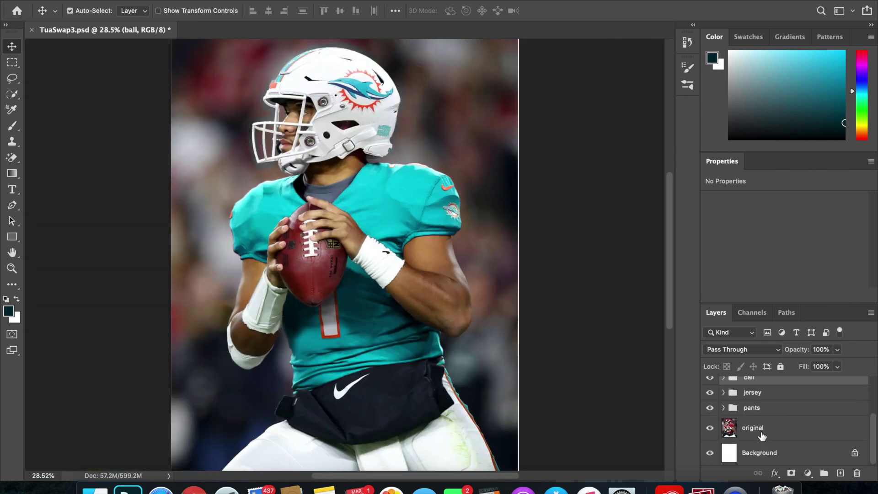
left_click(786, 433)
scroll(787, 427, "up", 4)
scroll(793, 421, "down", 1)
scroll(786, 435, "down", 1)
scroll(774, 453, "up", 2)
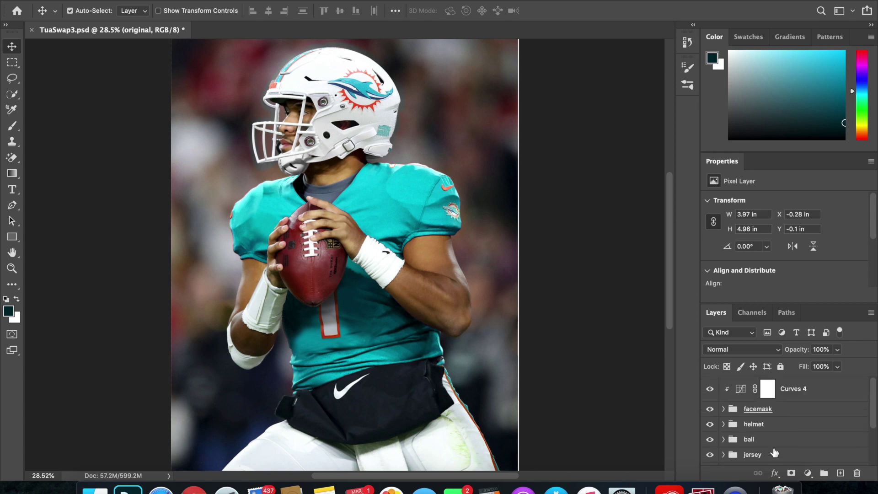
left_click(817, 397, "shift")
scroll(800, 414, "down", 2)
scroll(800, 416, "up", 2)
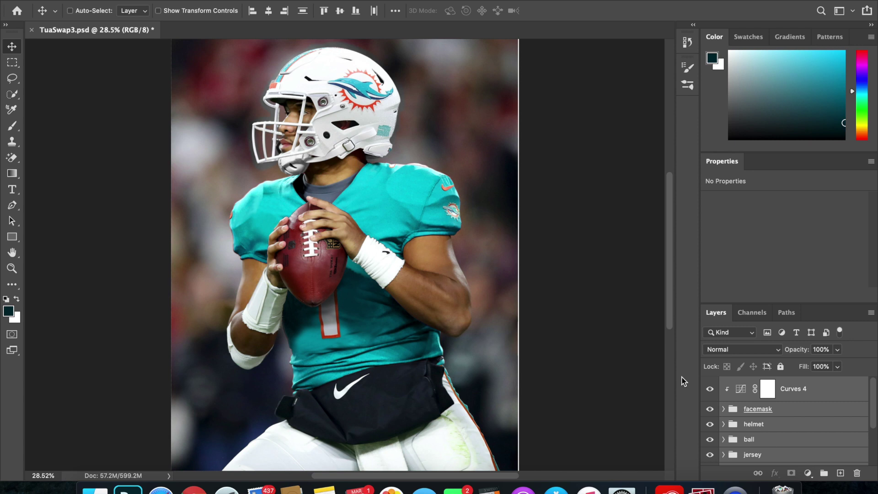
key("super+g")
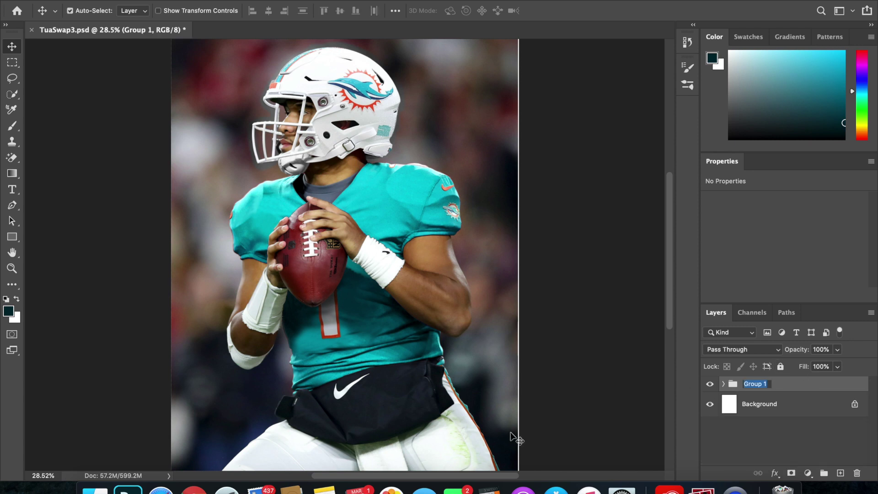
type("work")
key("Return")
Duplicate the work group, merge the copy into a single layer and rename it png
key("super+j")
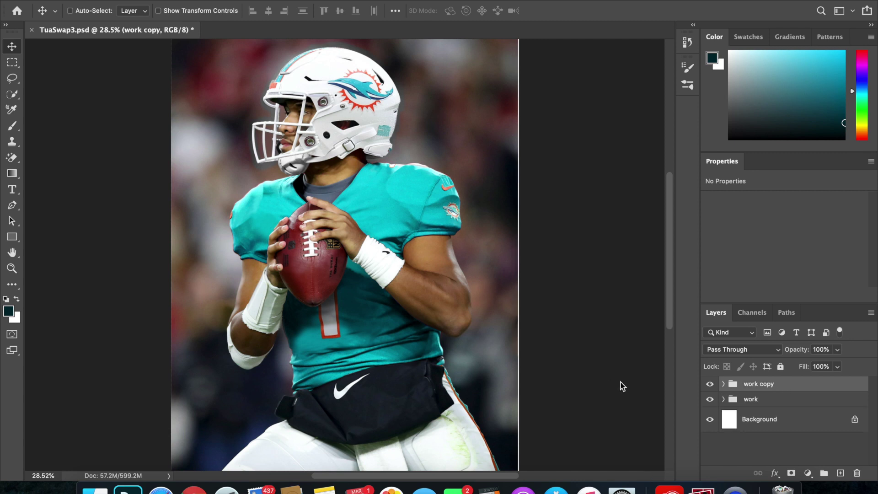
key("super+e")
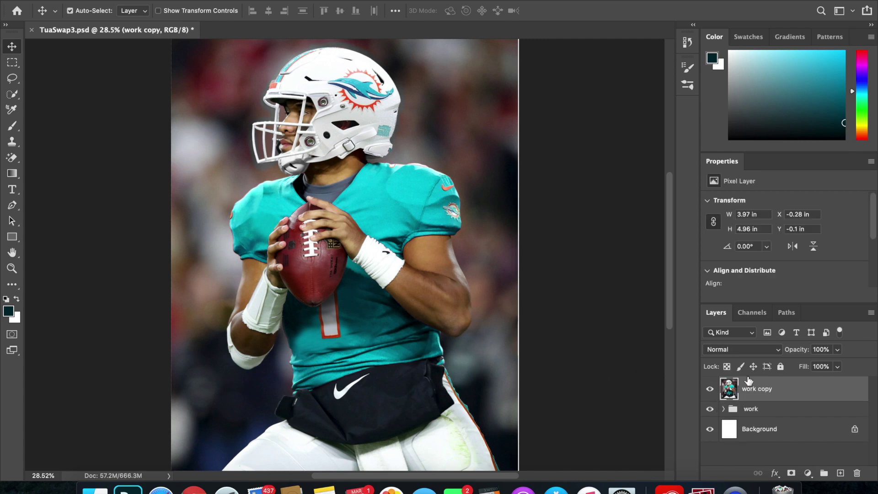
double_click(759, 390)
type("png")
key("Return")
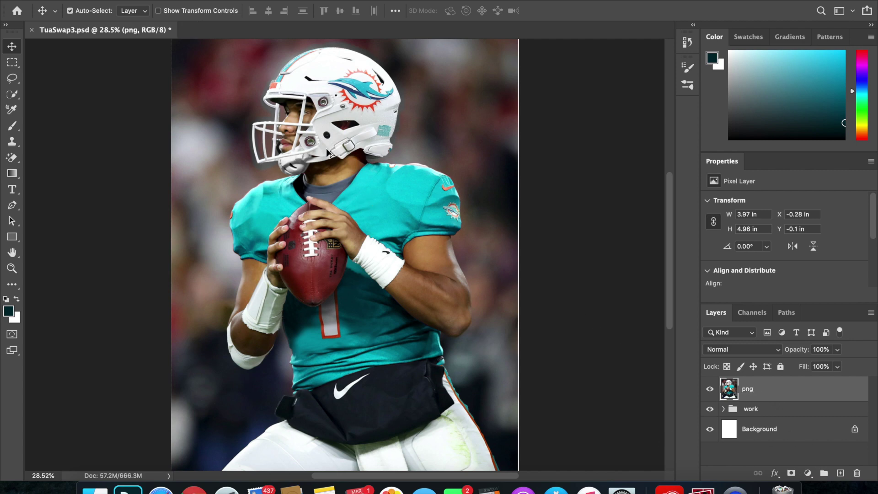
Outline the player with the Pen tool, turn the outline into a selection, mask the png layer with it and hide the work group
scroll(326, 148, "up", 5)
key("p")
scroll(326, 153, "up", 5)
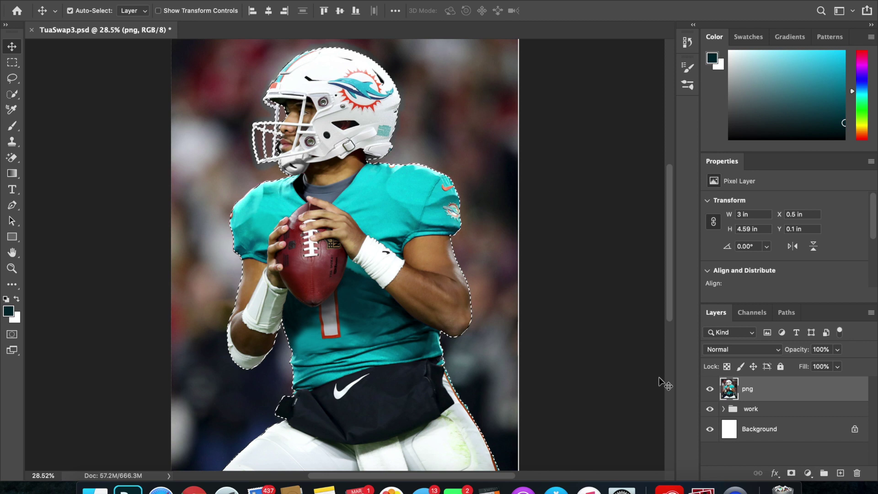
left_click(793, 472)
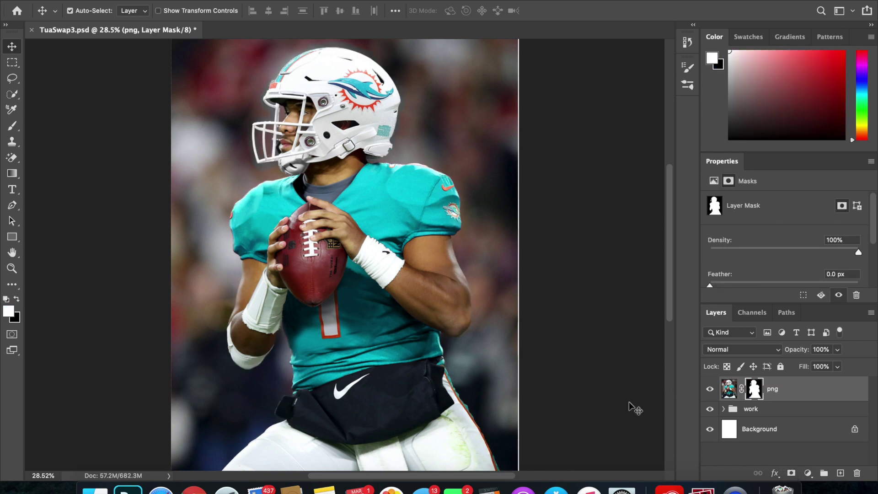
left_click(710, 410)
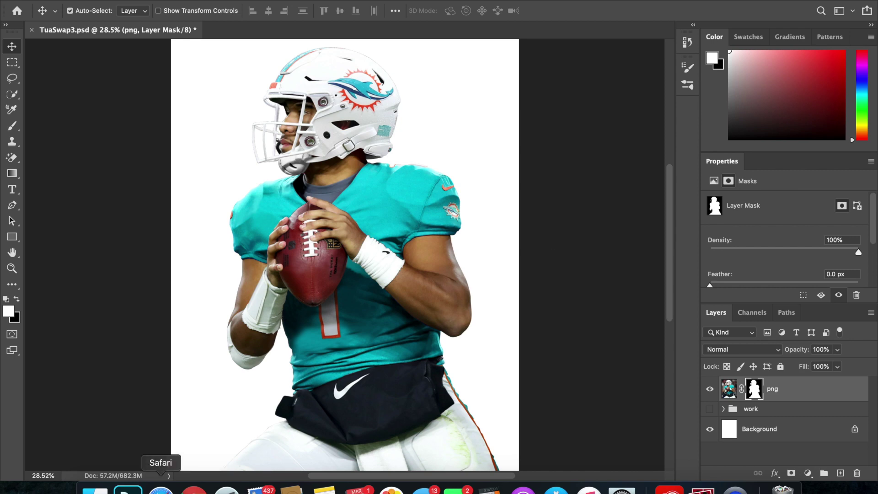
Switch to the Safari browser and open gettyimages.com
left_click(161, 489)
left_click(455, 3)
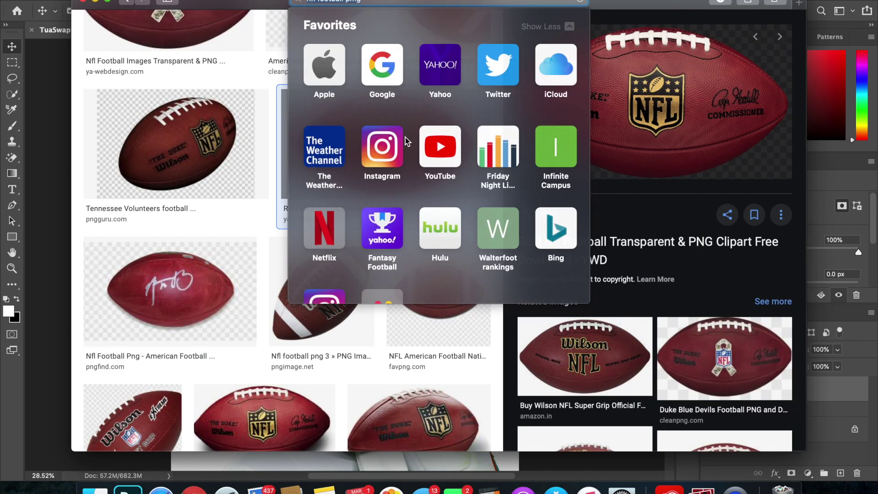
type("gettyimages.com")
key("Return")
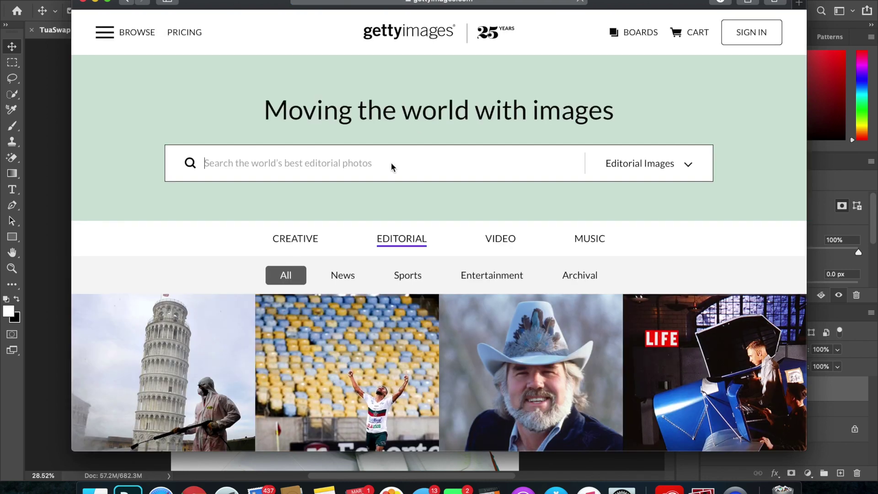
Search Getty Images editorial photos for "Dolphins bengals" and browse the game photos for a suitable stadium background
left_click(391, 163)
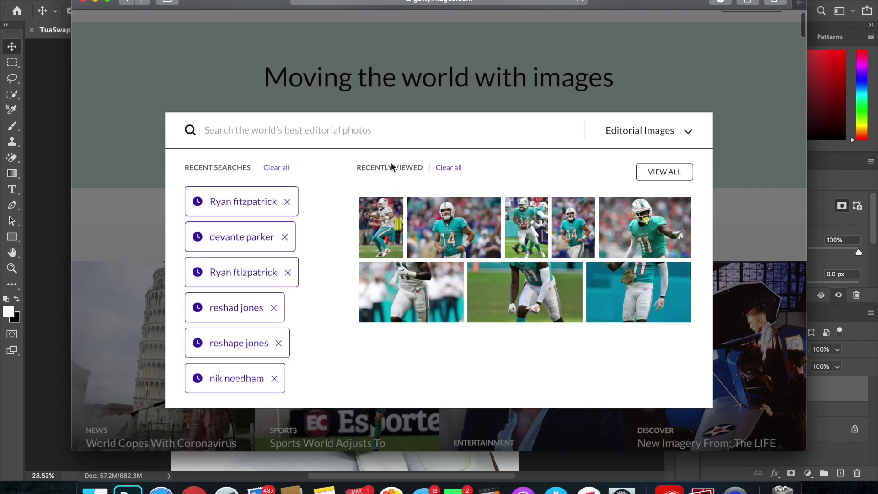
type("Dolphins s")
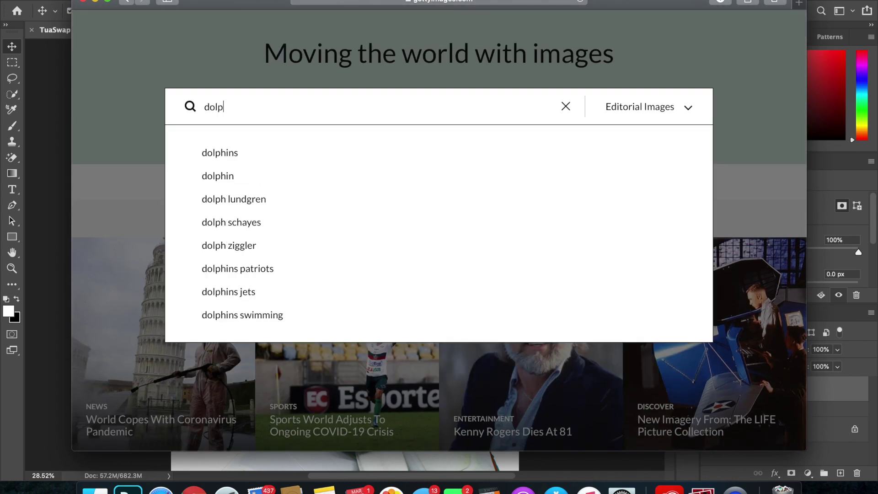
key("BackSpace")
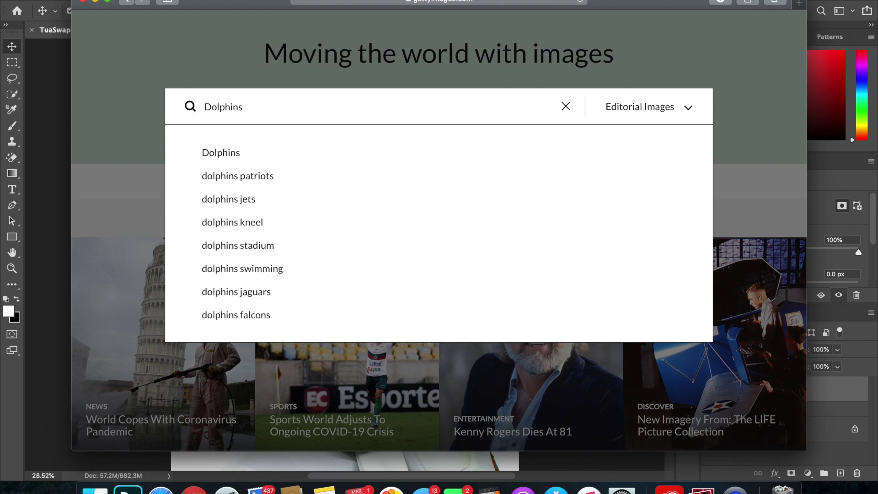
type("bengals")
key("Return")
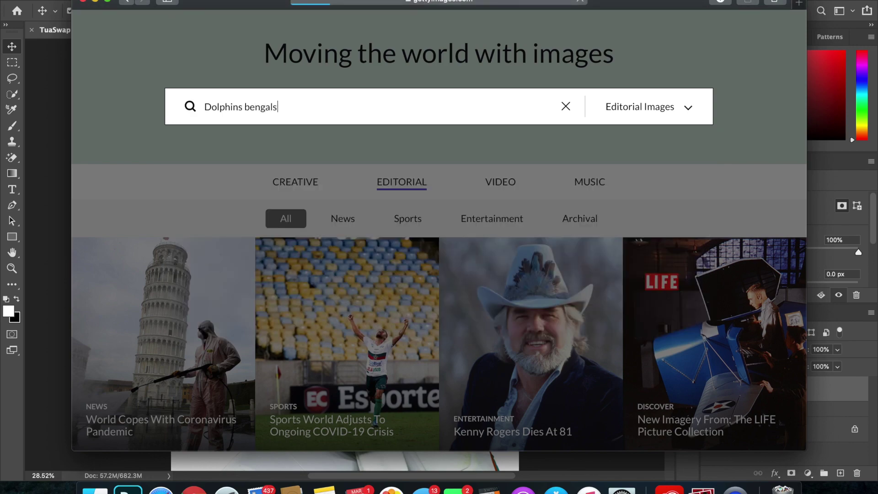
scroll(442, 231, "down", 10)
scroll(442, 231, "down", 15)
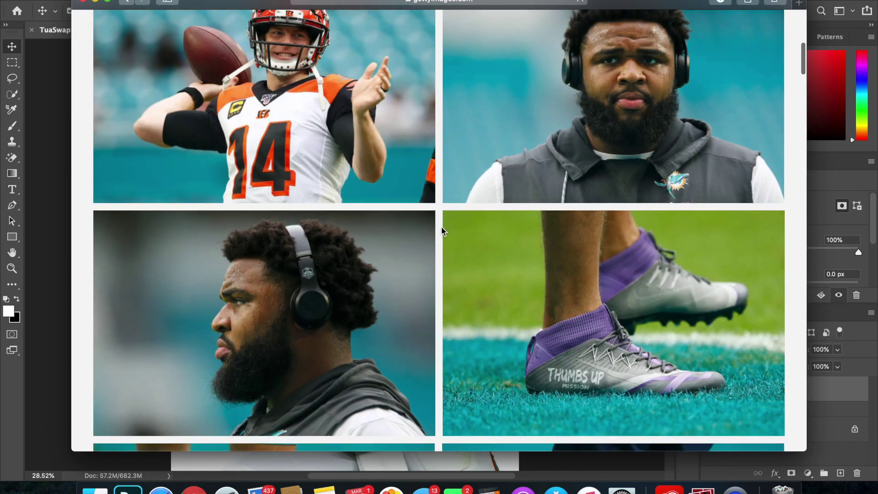
scroll(441, 223, "down", 15)
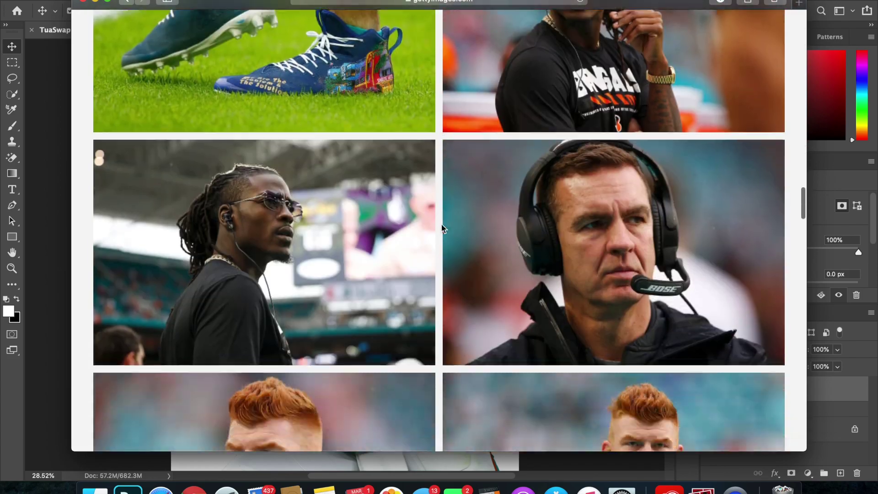
scroll(442, 223, "down", 15)
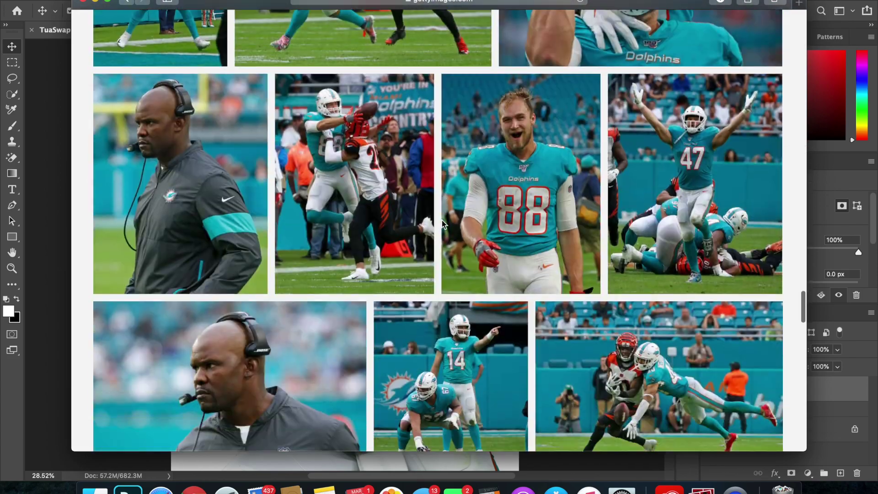
scroll(441, 220, "up", 1)
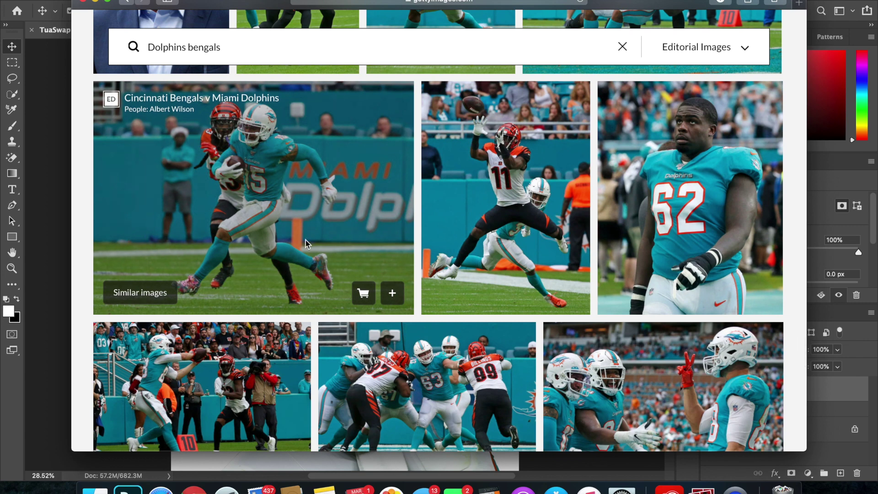
Review the Getty Images source photo of Dolphins player number 27 in the browser, and return to the Photoshop document
key("super+Tab")
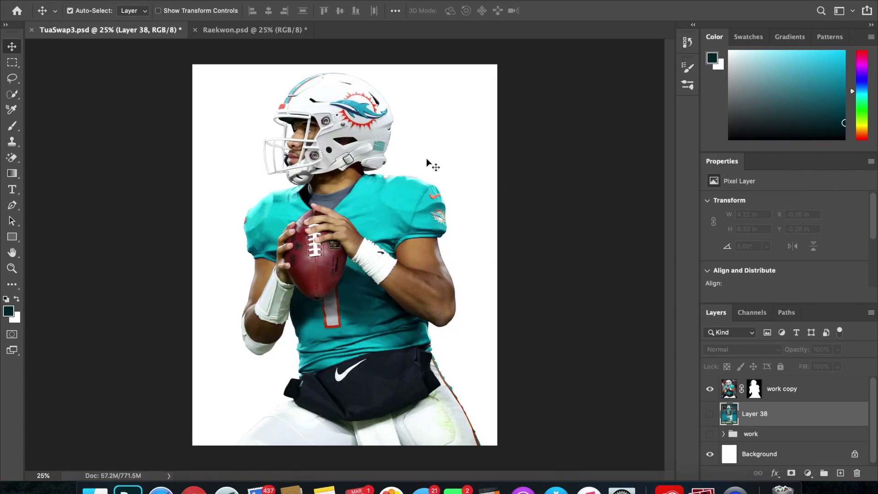
left_click(161, 489)
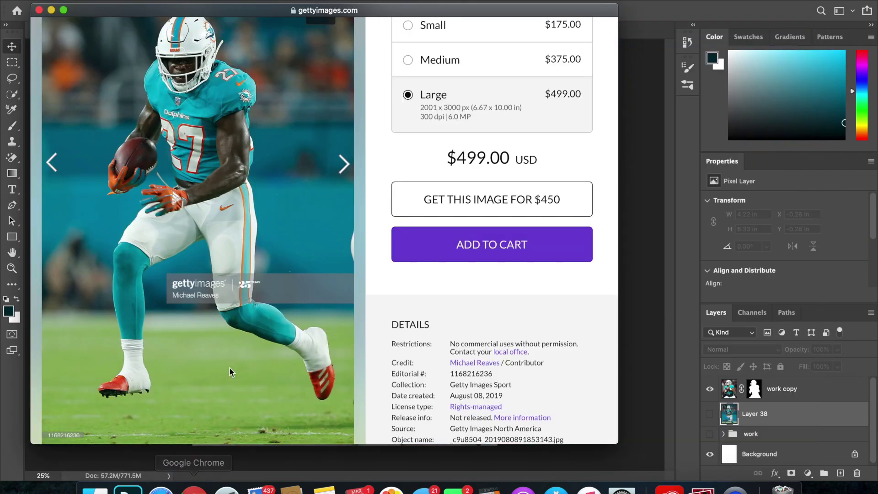
scroll(169, 223, "up", 3)
scroll(169, 223, "down", 2)
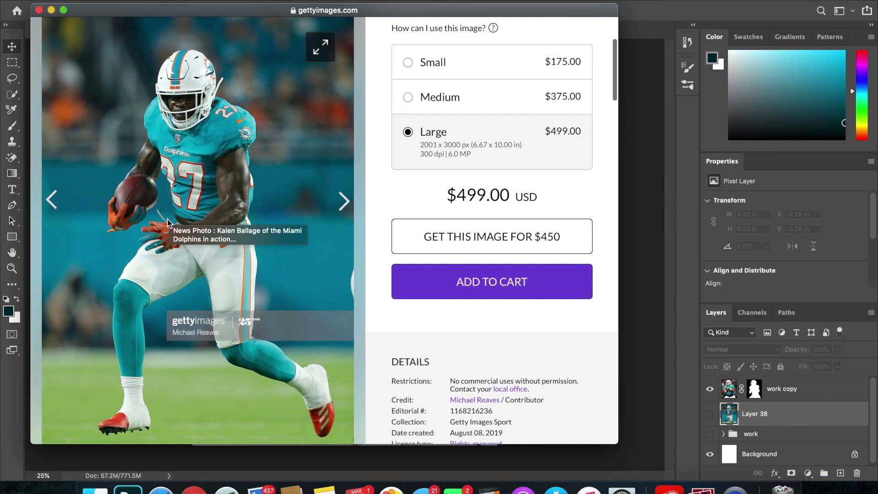
left_click(125, 455)
Show the Layer 38 stadium background by itself, keeping it visible when the cut-out work copy layer is turned back on
left_click(710, 388)
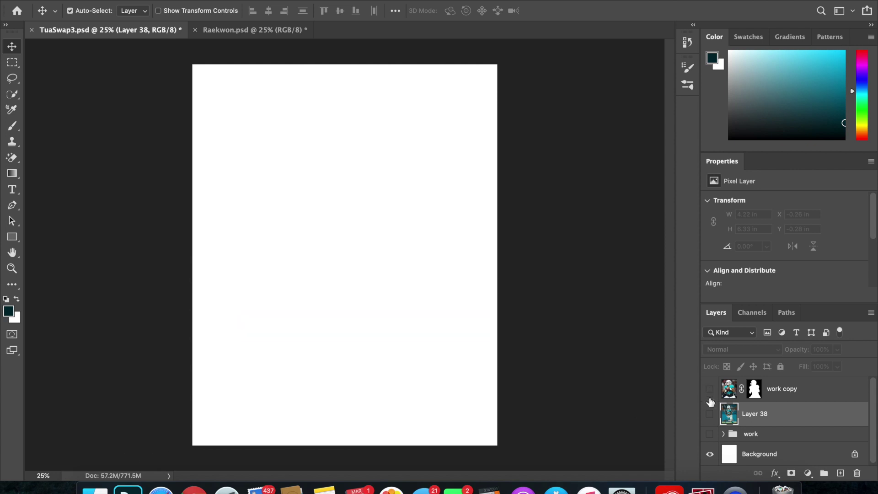
left_click(709, 413)
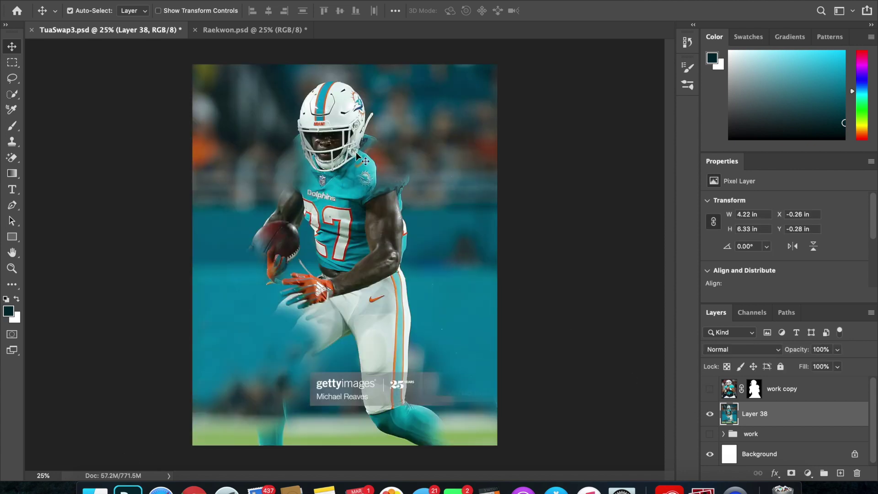
left_click(710, 389)
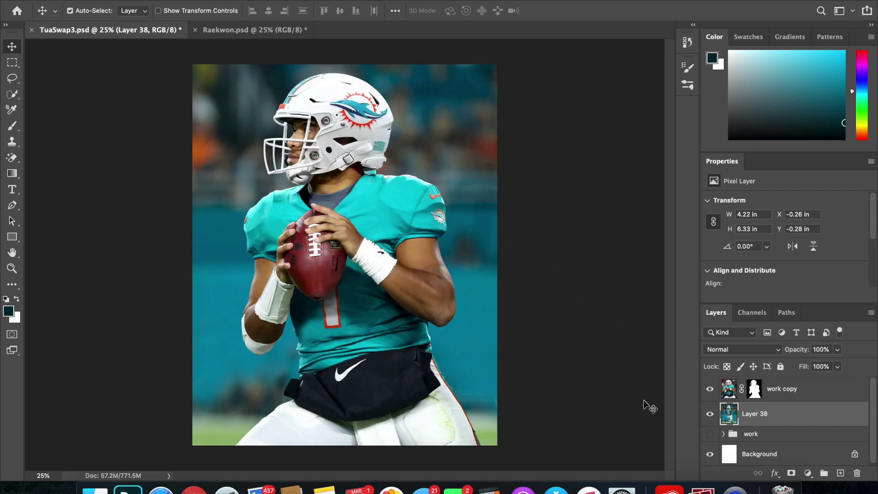
Add a Curves adjustment above Layer 38 and slightly brighten the background midtones
left_click(808, 473)
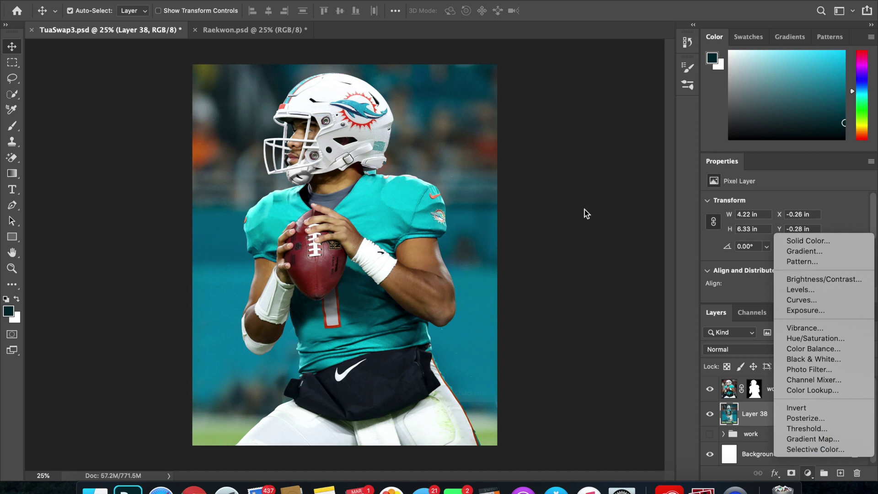
left_click(821, 301)
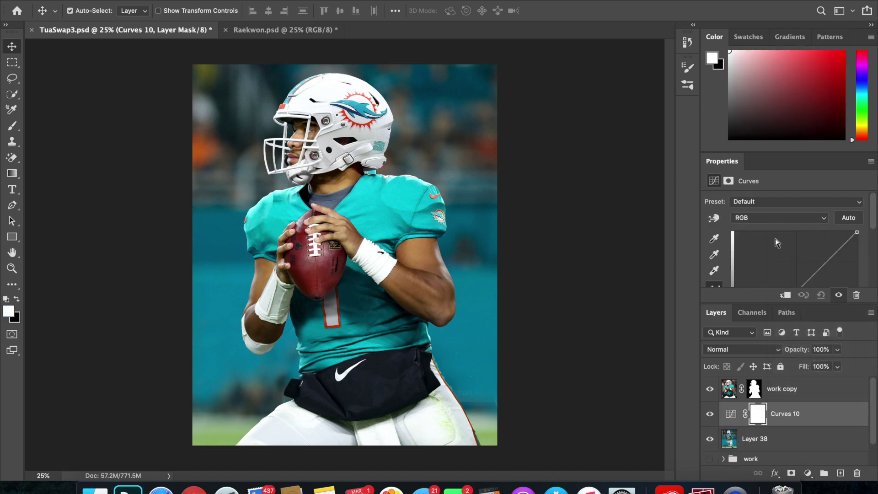
left_click_drag(796, 256, 792, 250)
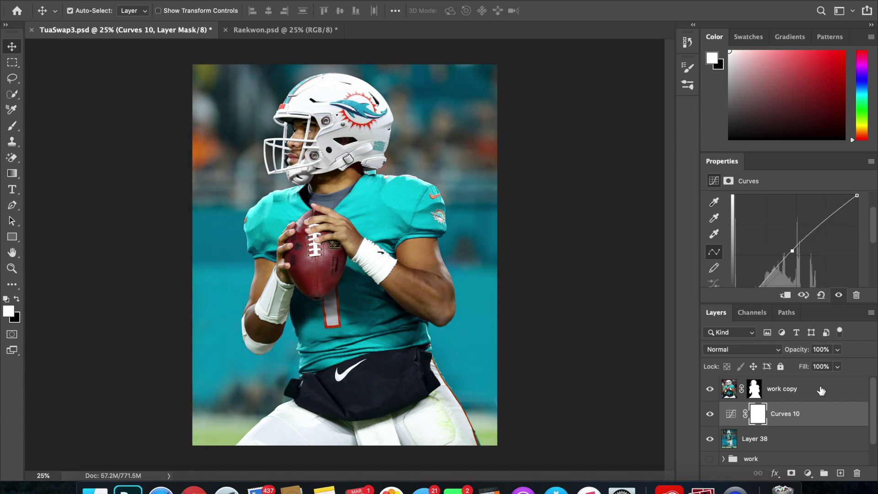
Add a Hue/Saturation adjustment above the work copy layer and set the Cyans hue to -3
left_click(822, 391)
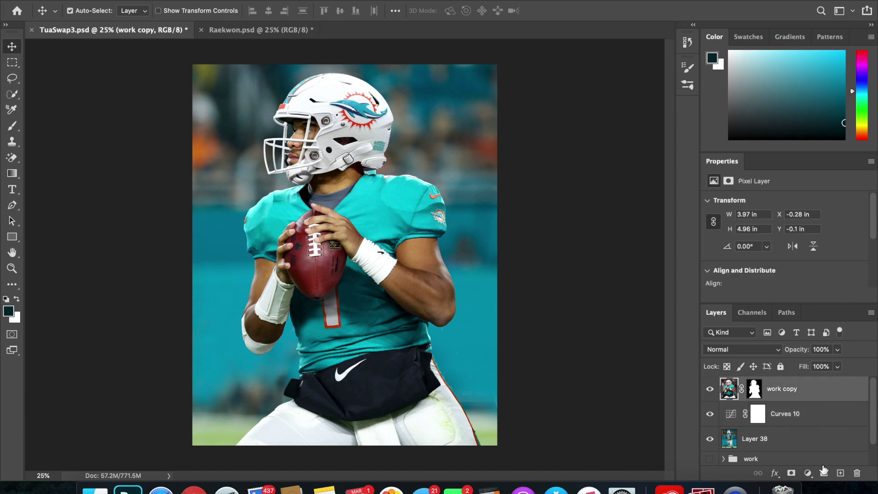
left_click(808, 473)
left_click(822, 337)
left_click(809, 218)
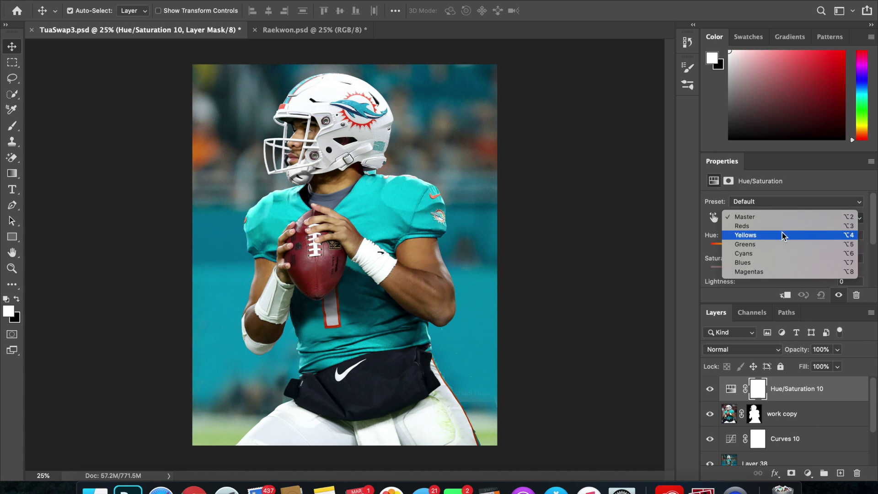
left_click(761, 253)
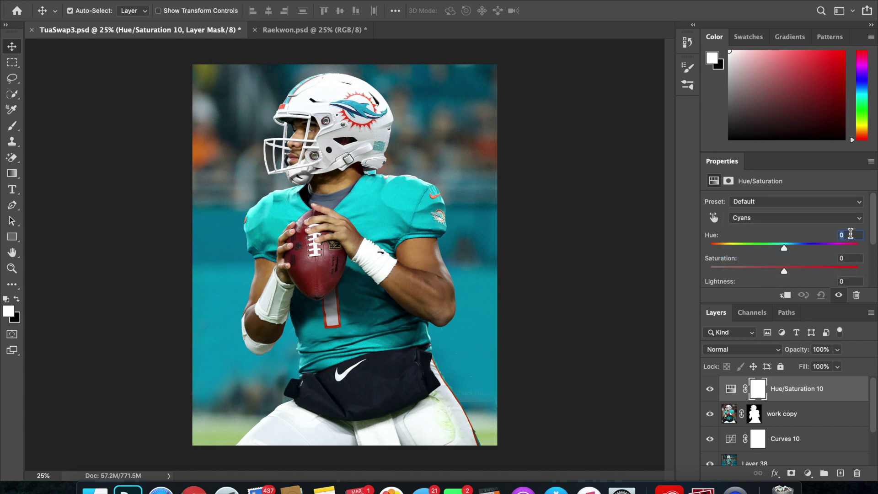
key("Down")
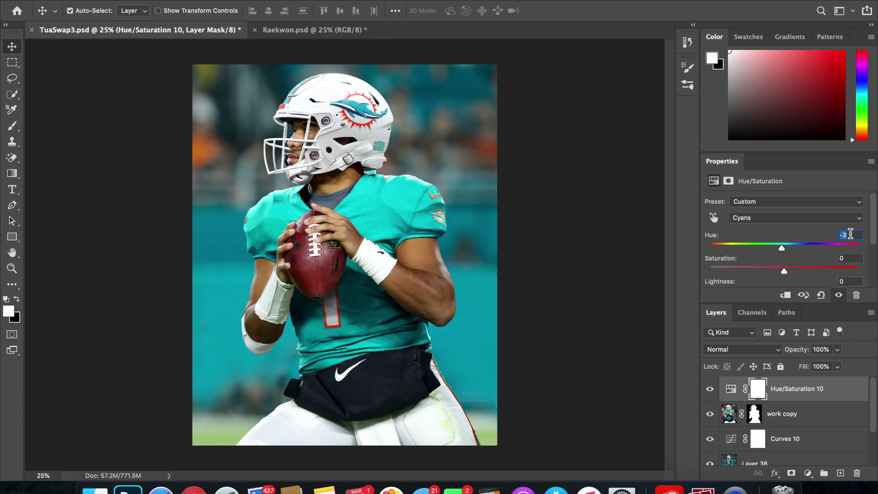
Try shifting the hue of the Blues range in the Hue/Saturation adjustment
left_click(808, 218)
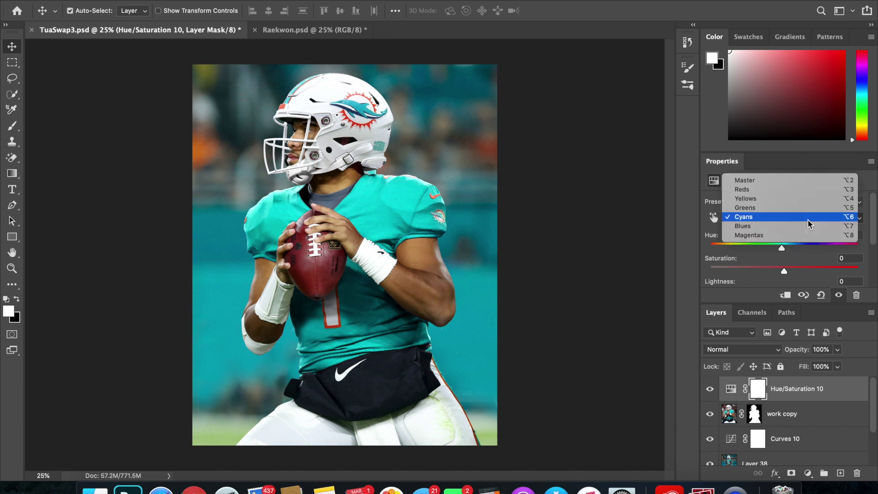
left_click(800, 226)
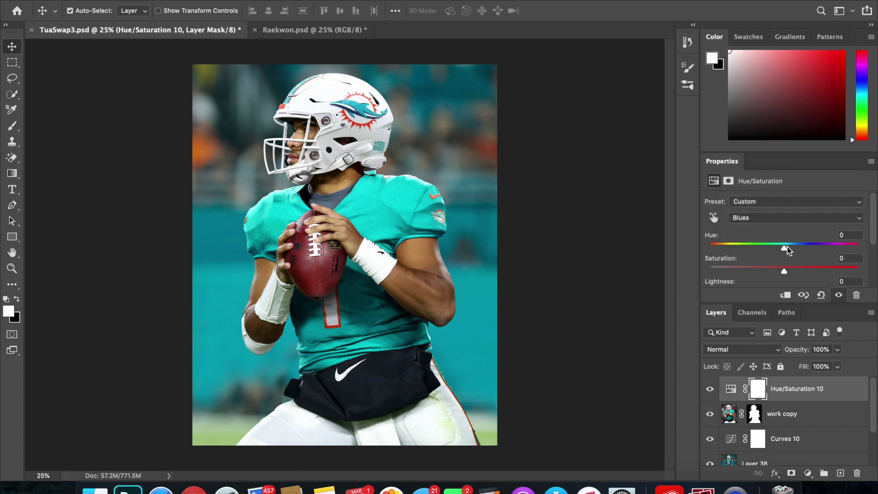
mouse_move(757, 246)
left_mouse_down()
mouse_move(718, 241)
mouse_move(772, 245)
left_mouse_up()
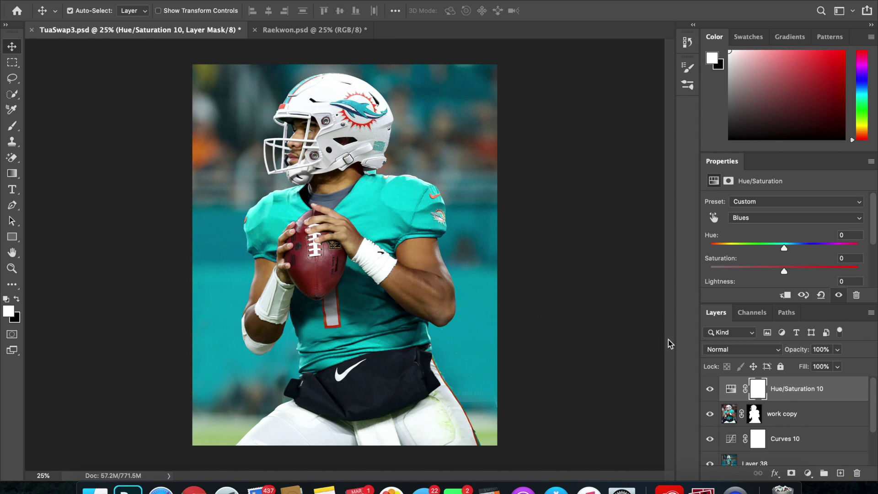
Apply a Gaussian Blur with a radius of 7.6 pixels to the Layer 38 background
scroll(786, 407, "down", 1)
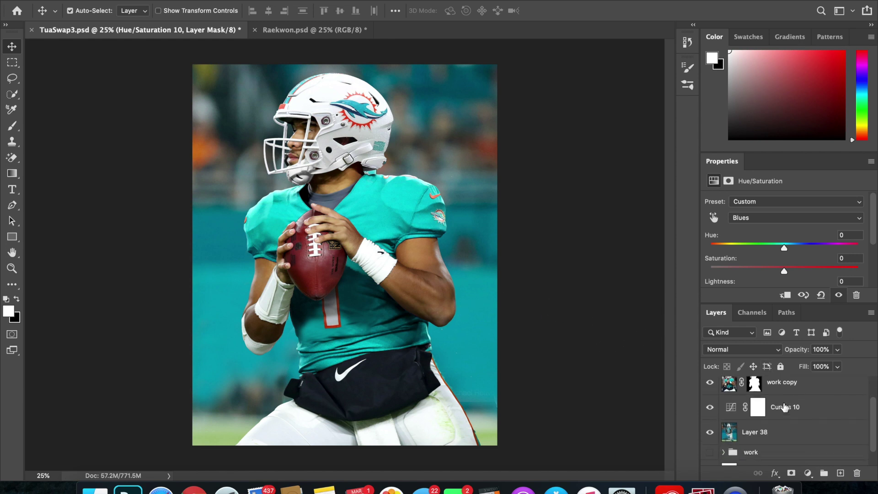
left_click(786, 439)
left_click(282, 1)
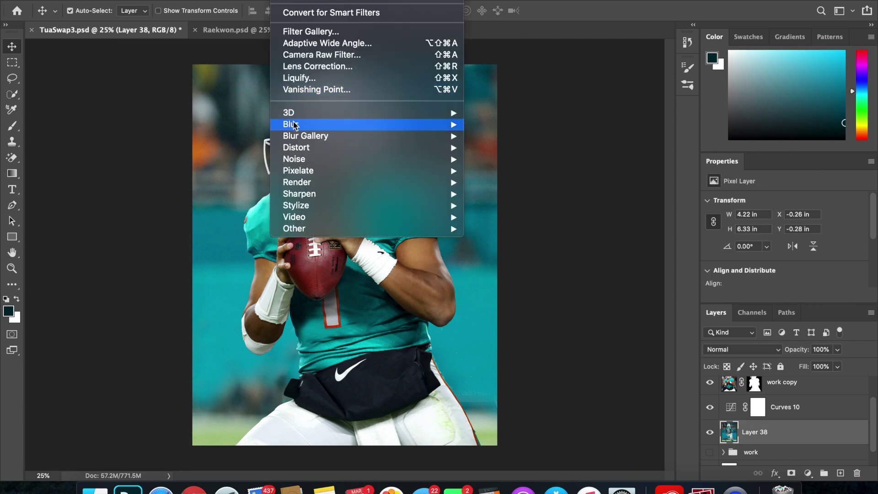
mouse_move(294, 123)
left_click(509, 171)
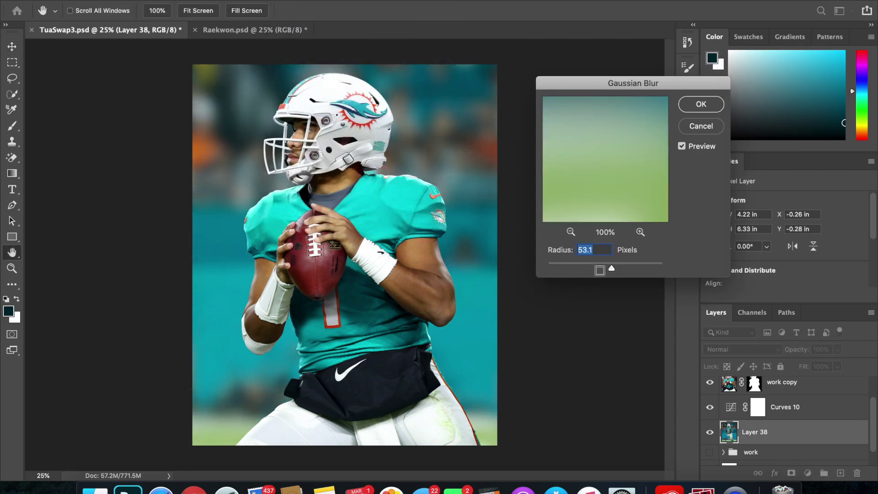
left_click(587, 265)
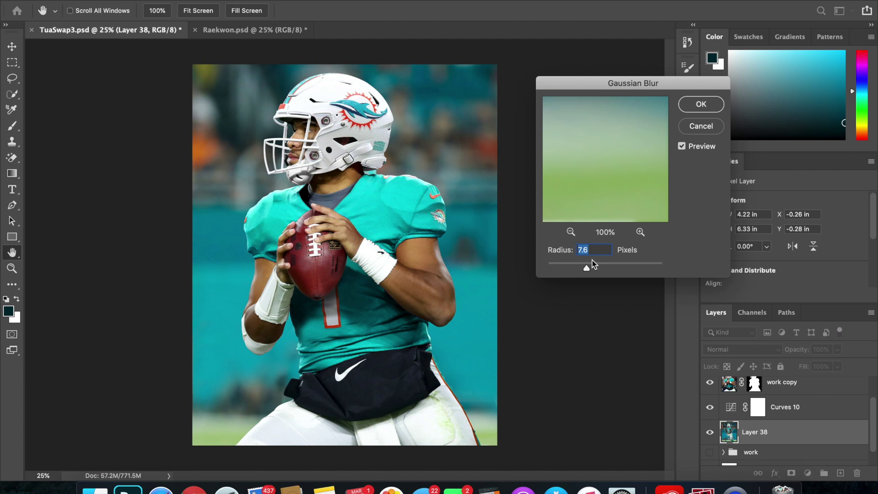
left_click(700, 105)
Raise the midtone point of the Curves 10 adjustment to brighten the background further
left_click(815, 407)
scroll(792, 257, "down", 2)
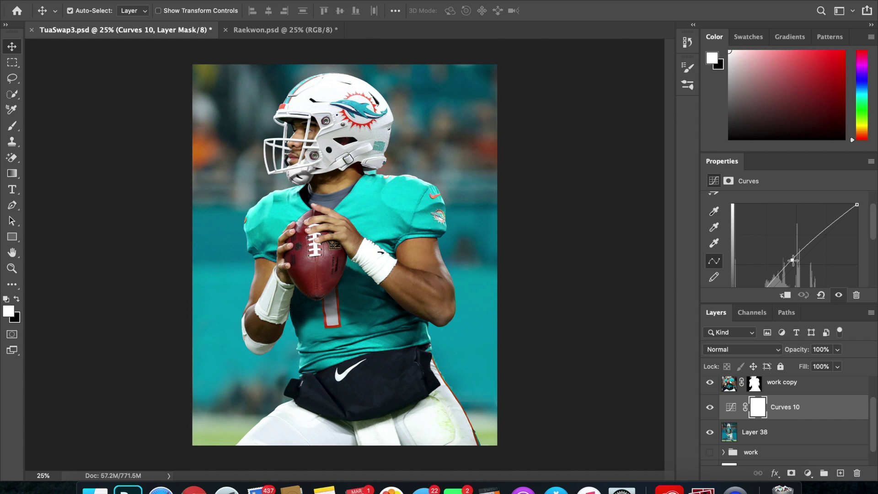
left_click_drag(794, 260, 795, 255)
Add a Curves adjustment clipped to the work copy layer, darken the player's midtones slightly and compare it on and off
left_click(816, 389)
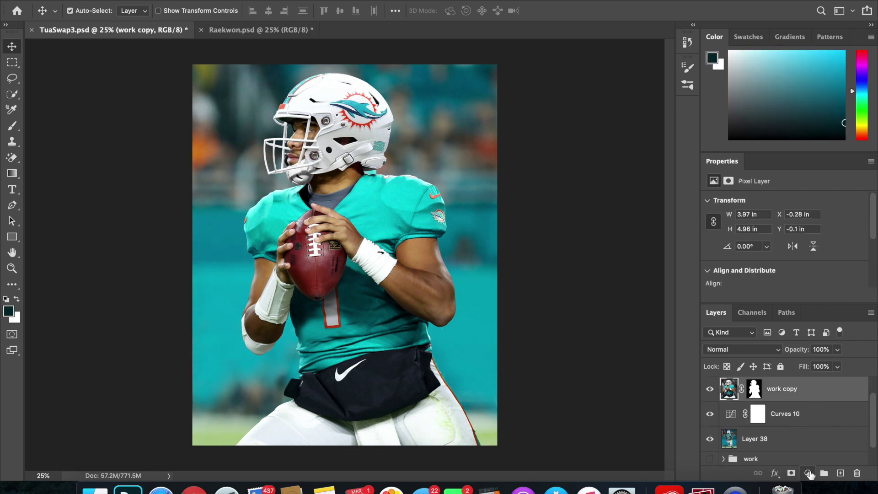
left_click(808, 472)
left_click(801, 300)
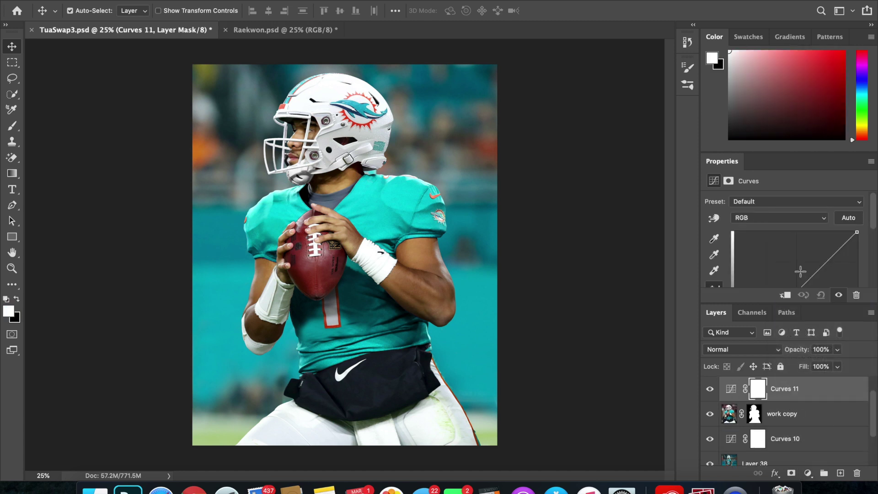
left_click(785, 297)
scroll(789, 256, "down", 2)
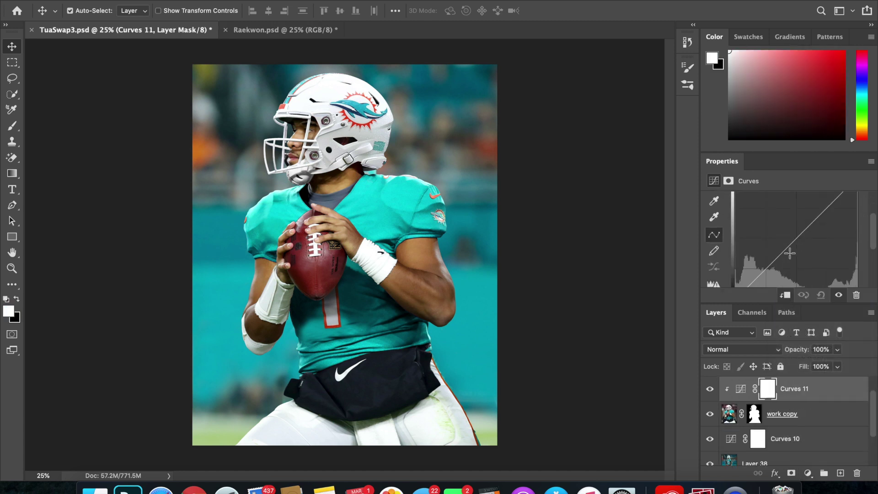
left_click_drag(790, 246, 793, 249)
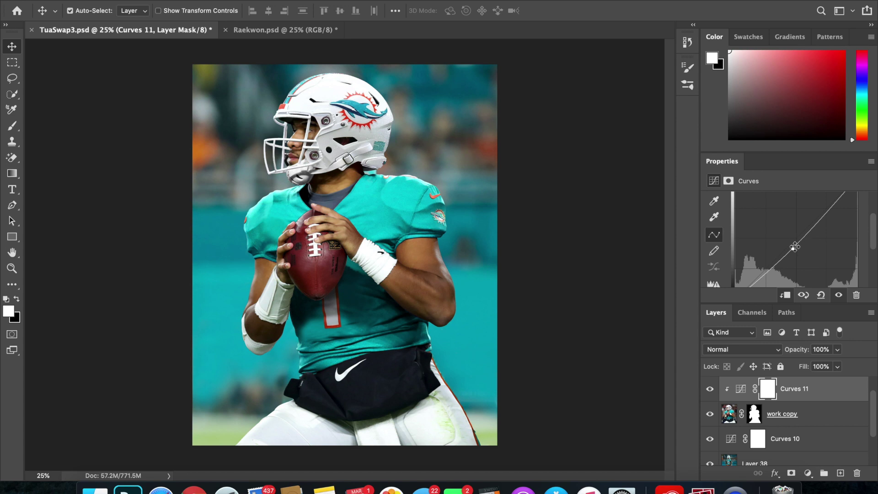
left_click(710, 389)
left_click(710, 389)
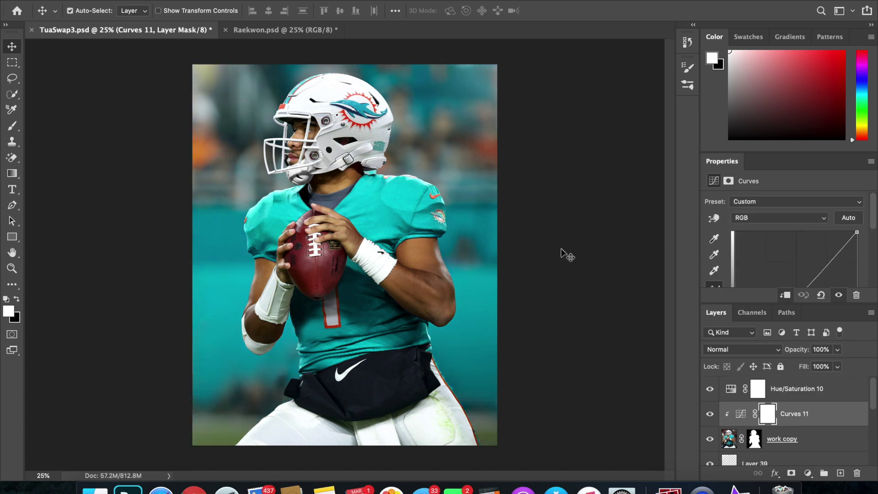
Compare Layer 39 and the Rectangle 1 gradient on and off, and set the gradient's opacity to 70%
scroll(778, 411, "down", 2)
left_click(709, 402)
left_click(710, 402)
key("b")
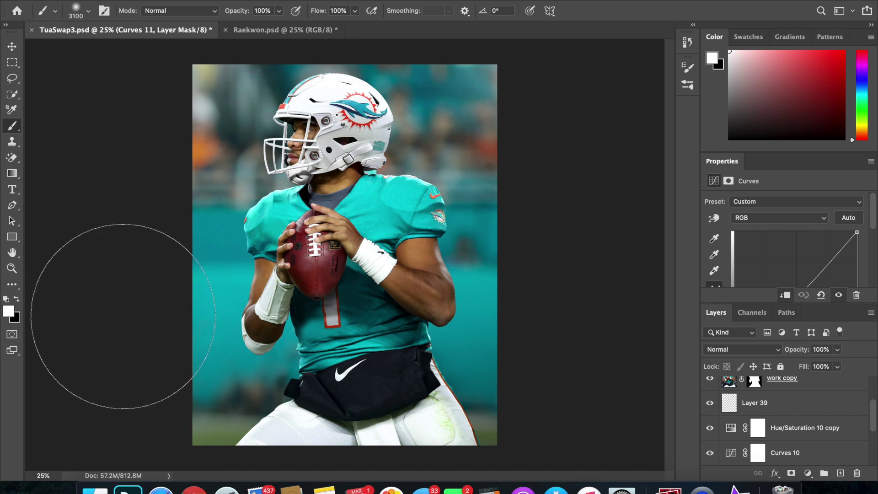
left_click(819, 411)
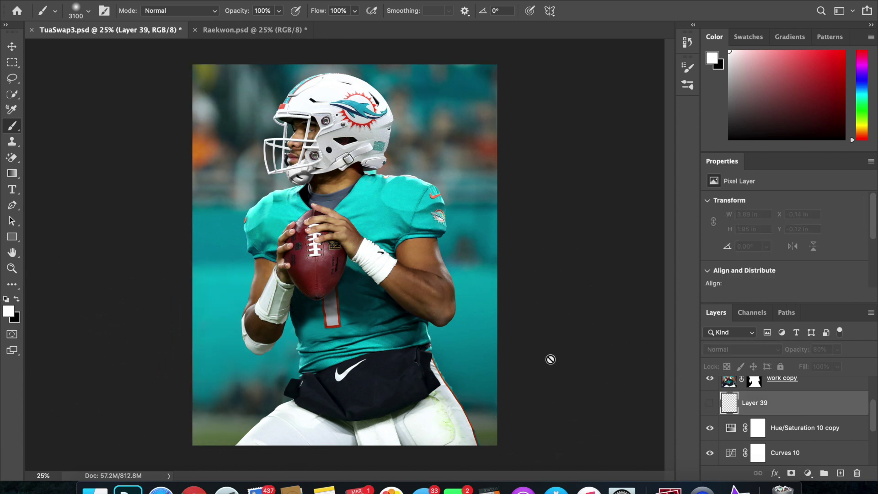
key("v")
scroll(732, 411, "down", 3)
left_click(709, 431)
left_click(709, 431)
left_click(710, 432)
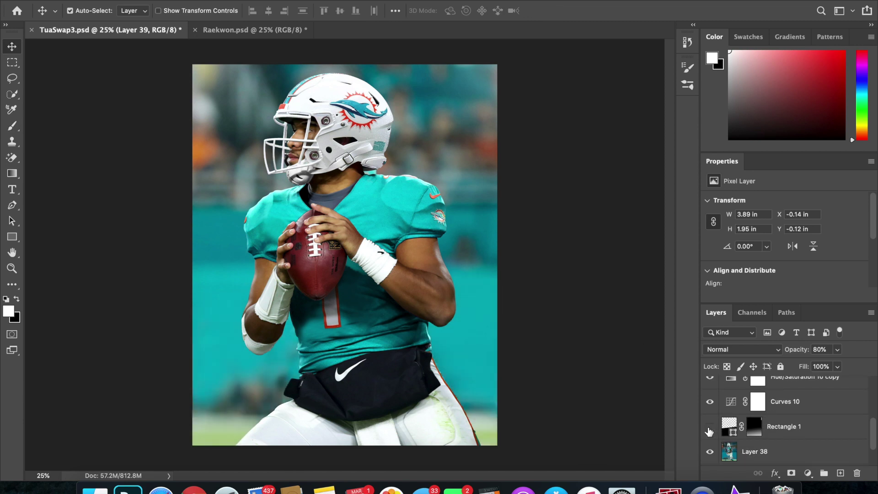
left_click(709, 431)
left_click(830, 438)
key("6")
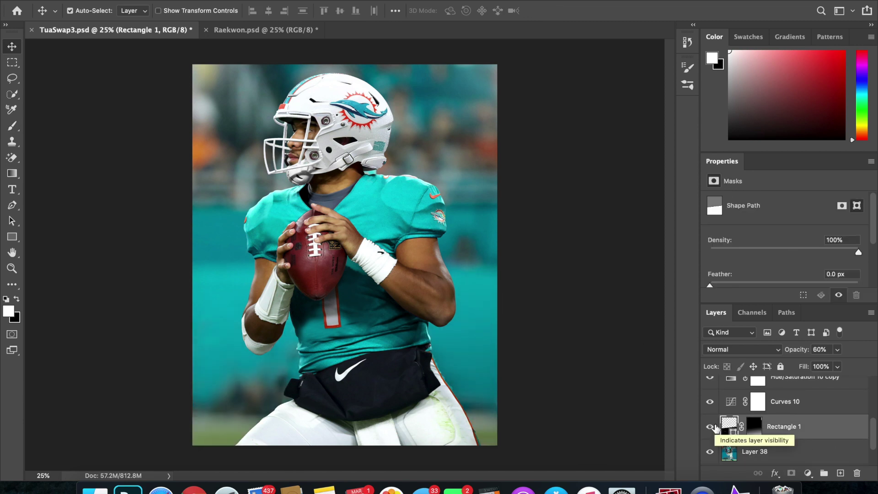
key("7")
Clip Rectangle 1, Curves 10, Hue/Saturation 10 copy and Layer 39 to the Layer 38 background
scroll(787, 417, "up", 3)
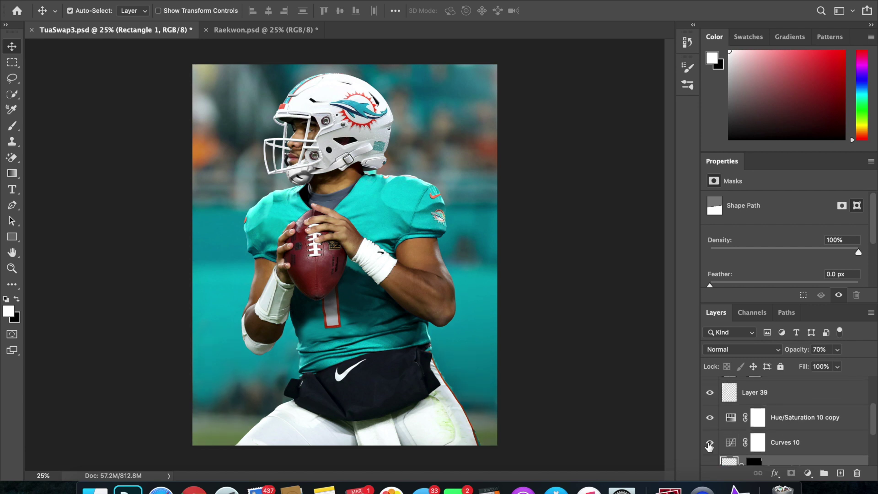
scroll(715, 441, "down", 3)
left_click(790, 434, "alt")
left_click(800, 408, "alt")
scroll(800, 409, "up", 2)
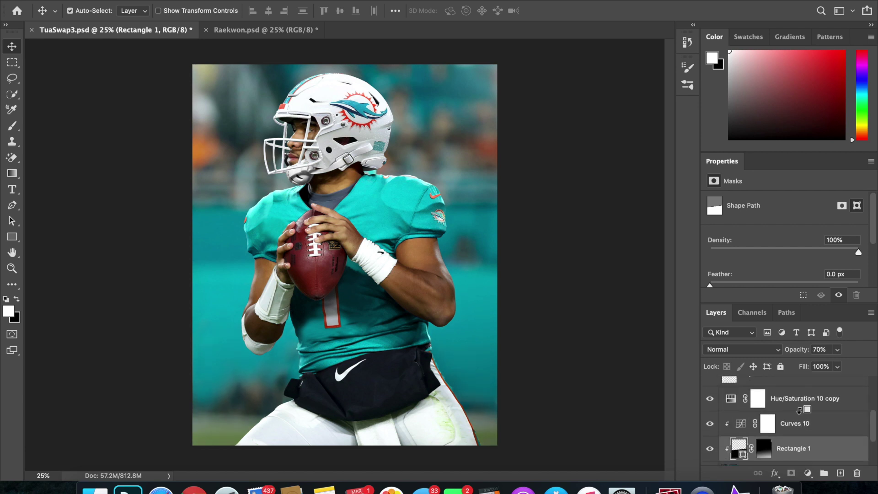
scroll(796, 420, "down", 3)
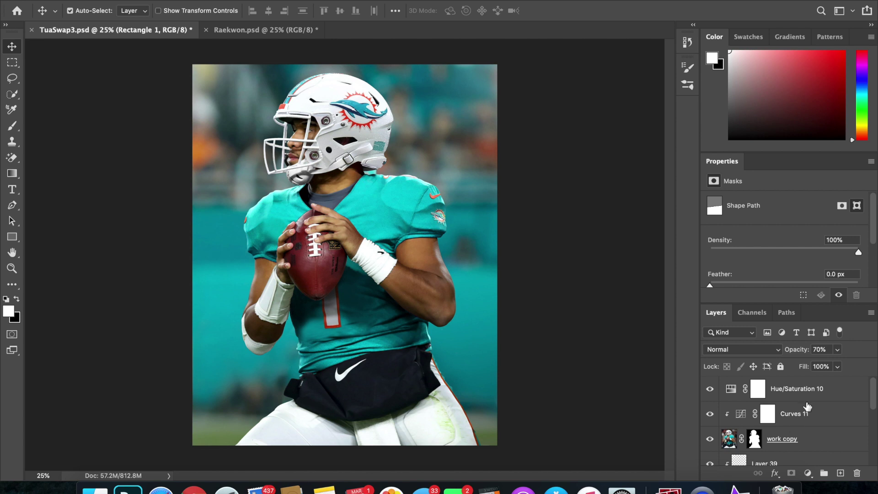
Add a clipped Curves adjustment above Curves 11, raise its midtones strongly and invert its mask to black
left_click(818, 415)
left_click(807, 473)
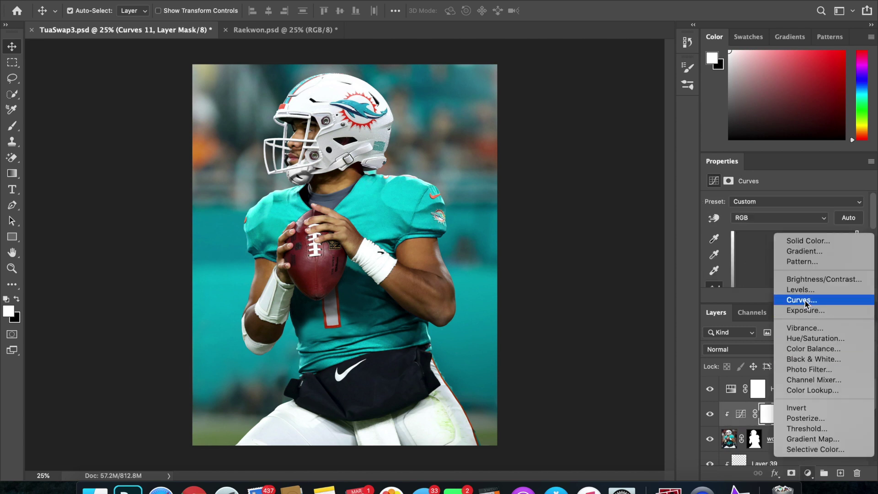
left_click(786, 297)
left_click(786, 295)
scroll(789, 270, "down", 2)
left_click_drag(794, 264, 781, 247)
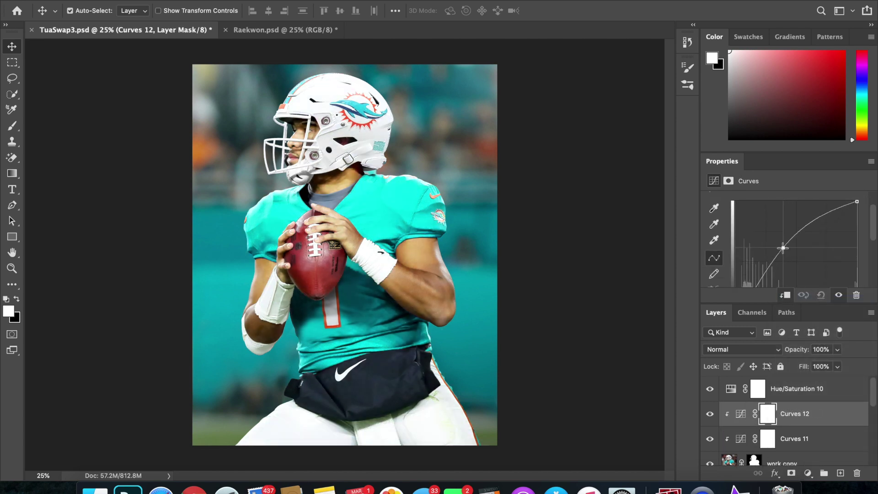
key("ctrl+i")
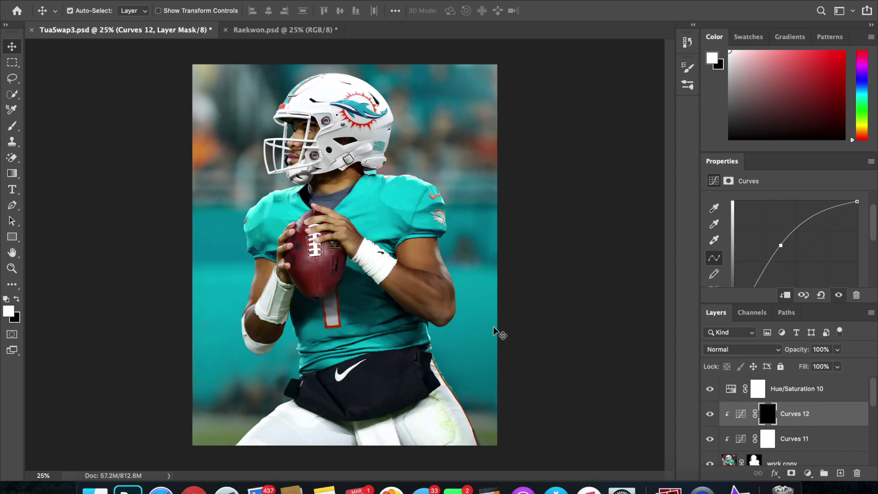
Paint white on the Curves 12 mask with a 900 px soft brush along the player's outer edges to add rim light
key("b")
key("bracketleft")
key("bracketleft")
key("bracketleft")
key("bracketleft")
key("bracketleft")
key("bracketleft")
key("bracketleft")
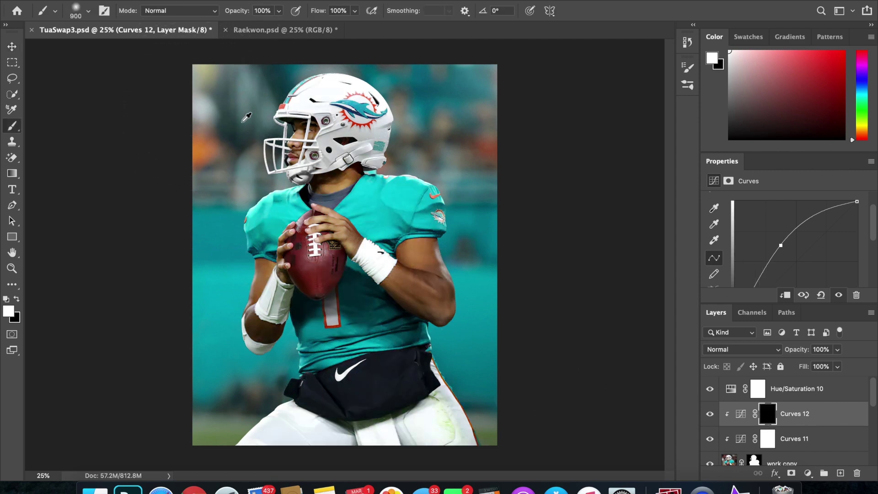
scroll(242, 120, "up", 7)
scroll(241, 126, "right", 3)
left_click_drag(222, 130, 241, 110)
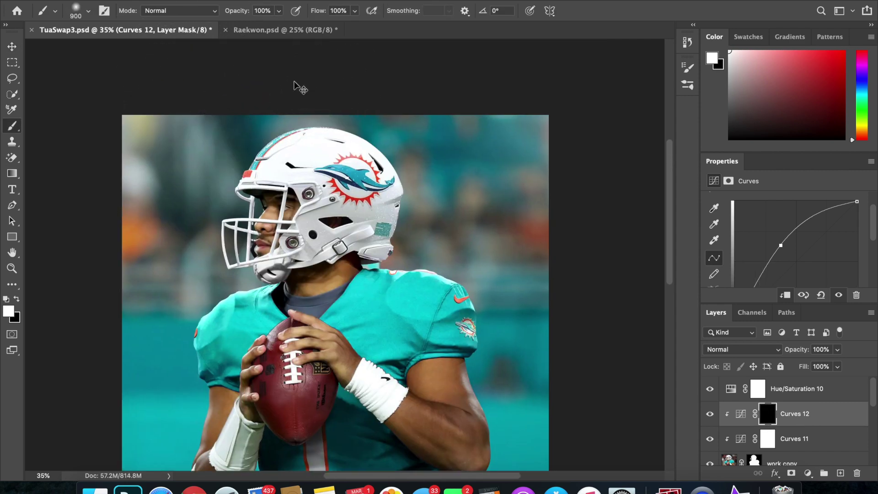
mouse_move(446, 164)
left_mouse_down()
mouse_move(443, 203)
mouse_move(500, 261)
mouse_move(539, 343)
mouse_move(510, 369)
mouse_move(531, 417)
left_mouse_up()
scroll(535, 412, "down", 2)
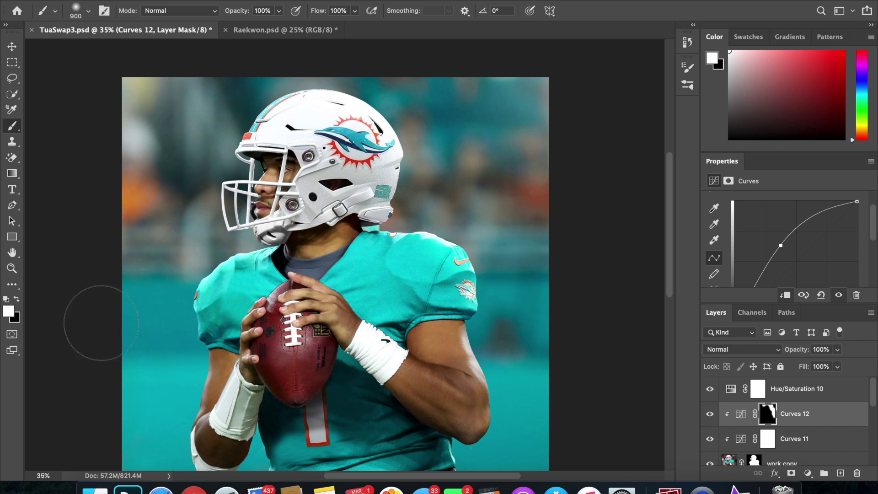
mouse_move(146, 325)
left_mouse_down()
mouse_move(167, 242)
mouse_move(149, 330)
left_mouse_up()
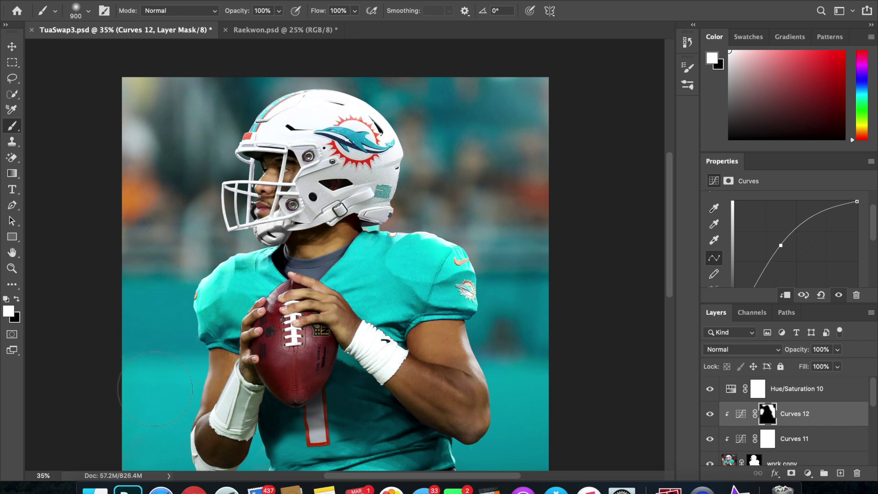
scroll(193, 122, "down", 6)
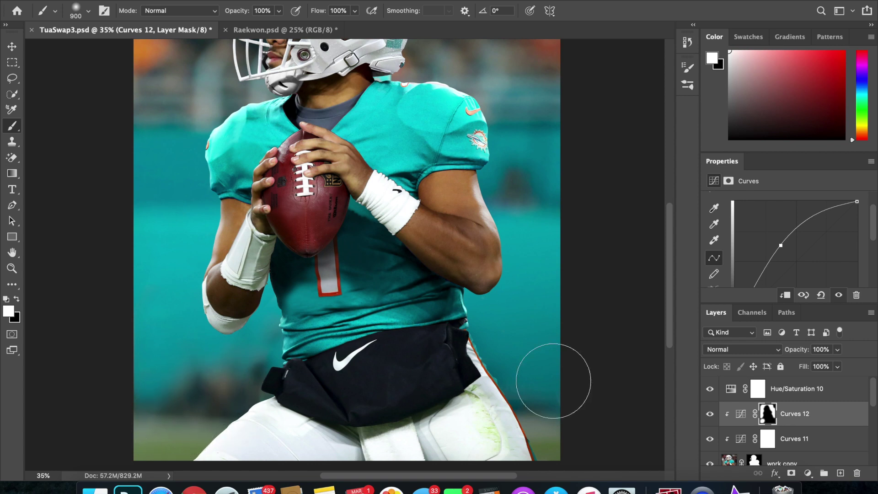
left_click_drag(517, 338, 515, 439)
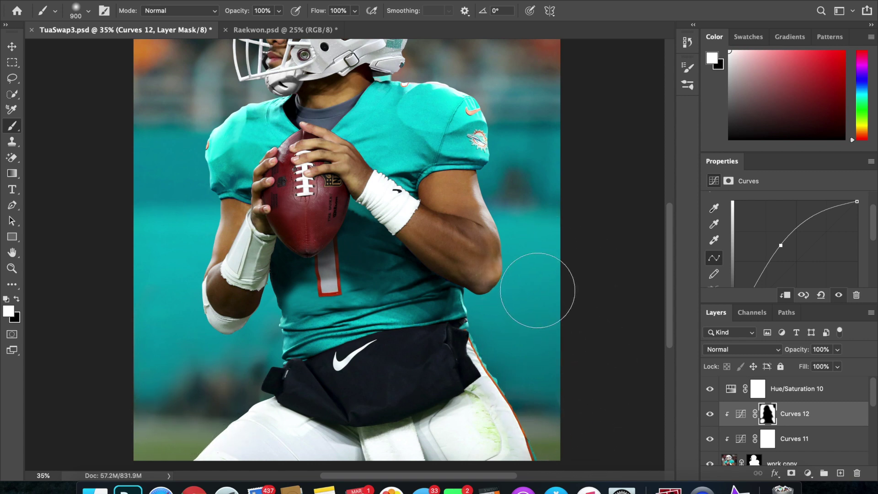
Compare Curves 12 on and off and lower its midtone point to soften the player's rim light
key("v")
key("super+0")
left_click(710, 413)
left_click(711, 413)
left_click_drag(781, 247, 787, 251)
scroll(631, 277, "down", 3)
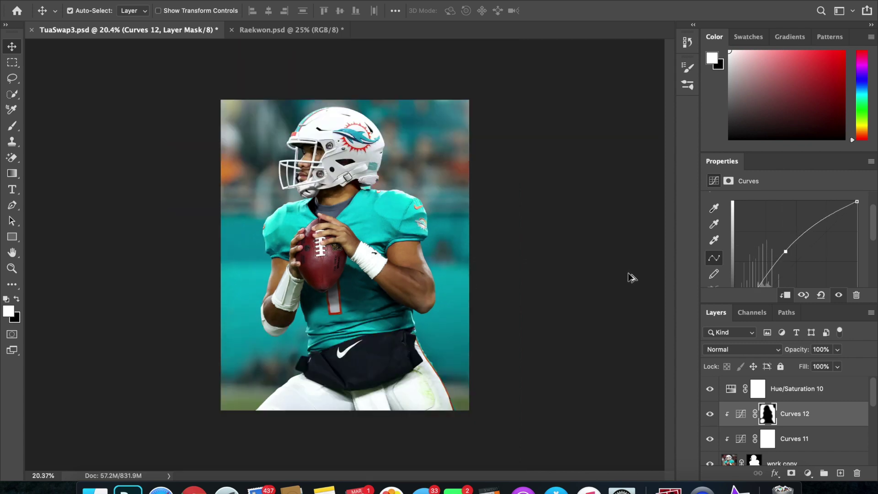
key("super+0")
left_click_drag(785, 251, 787, 251)
left_click(710, 414)
left_click(710, 414)
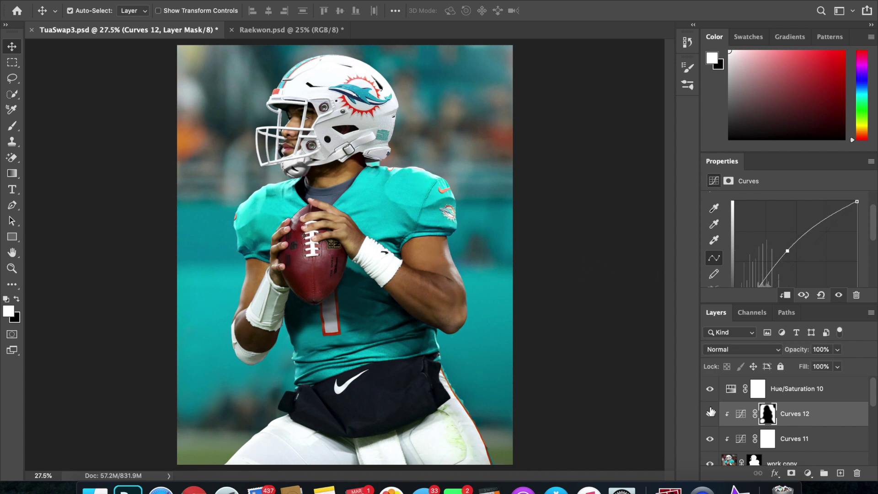
left_click_drag(787, 251, 791, 256)
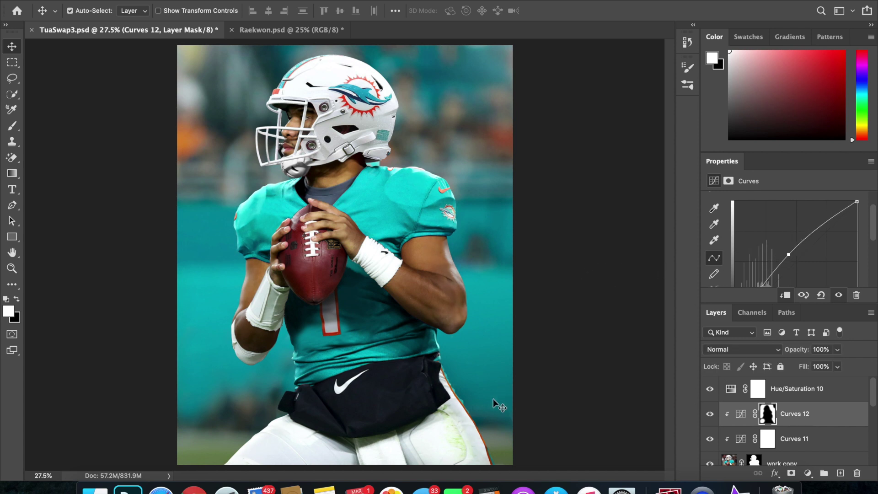
Recheck the Rectangle 1 gradient and Layer 39 on and off, and reduce Layer 39's opacity to 30%
left_click(499, 404)
left_click(783, 430)
scroll(817, 399, "down", 2)
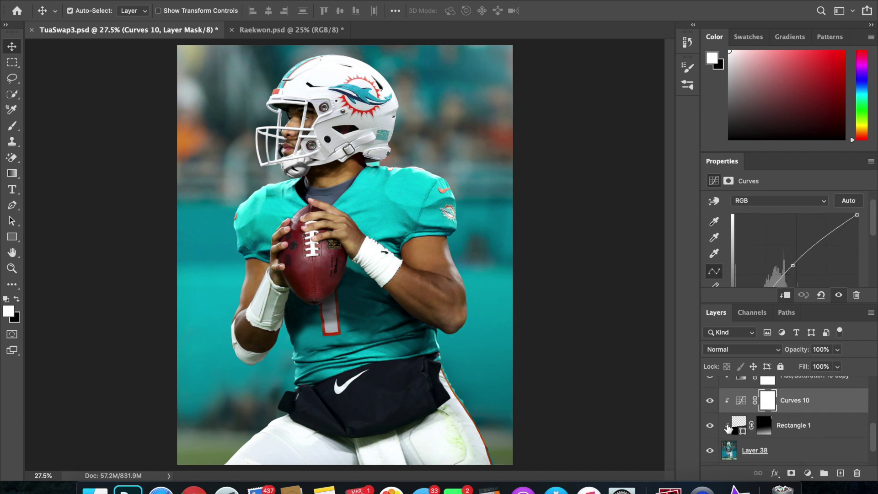
left_click(710, 425)
left_click(710, 425)
scroll(764, 426, "up", 5)
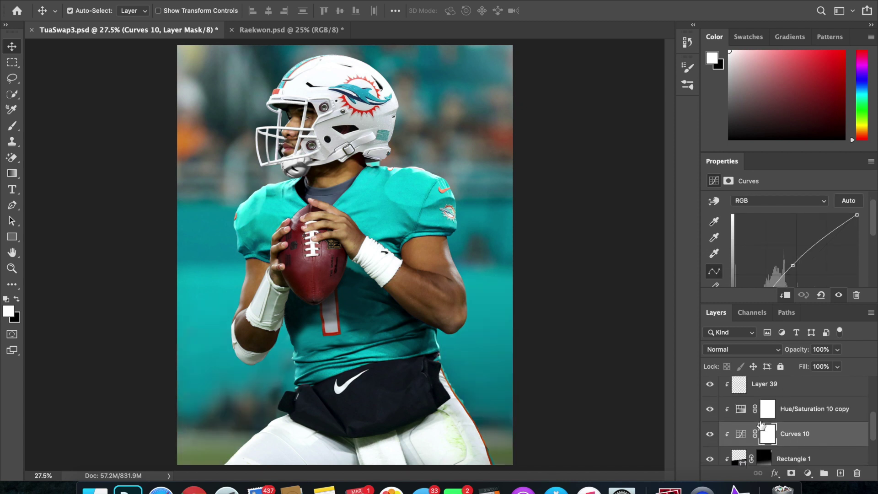
left_click(815, 412)
scroll(784, 278, "down", 2)
left_click_drag(792, 269, 792, 269)
left_click(495, 88)
left_click(712, 455)
left_click(712, 453)
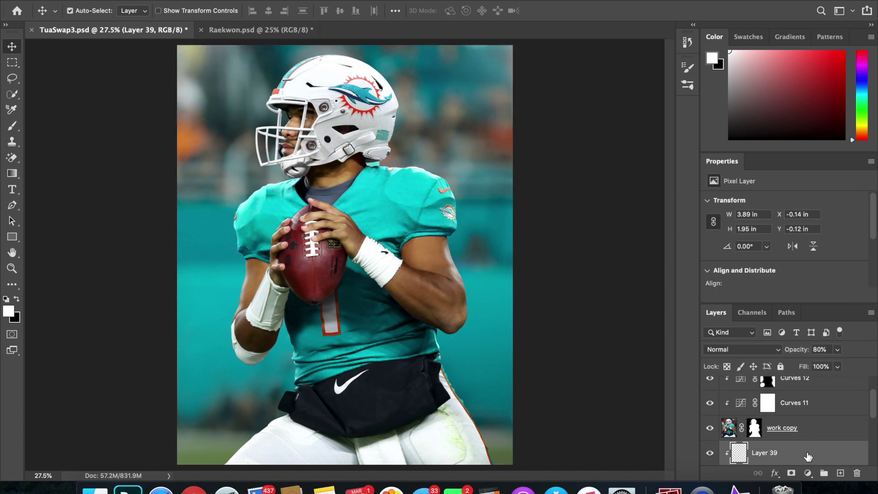
key("3")
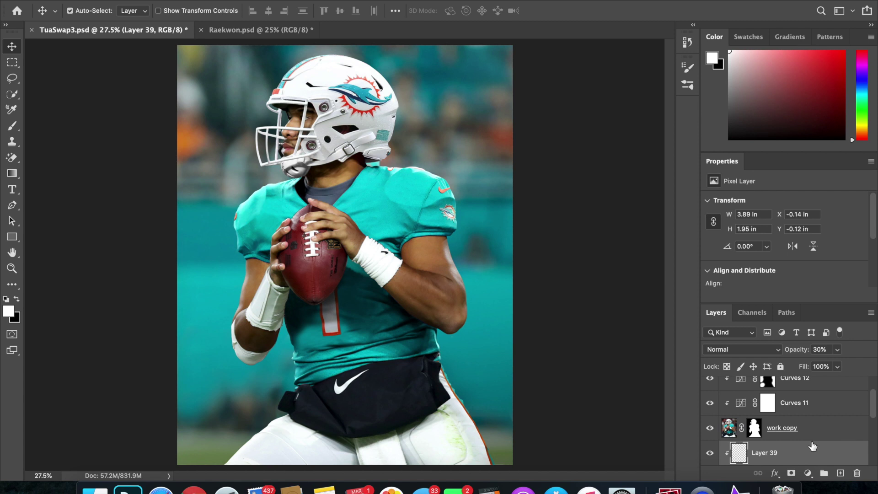
key("Delete")
key("super+z")
Group the layers from the Layer 38 background up to Hue/Saturation 10 and name the group "png + background"
scroll(789, 447, "down", 3)
left_click(789, 437)
scroll(790, 438, "up", 6)
left_click(809, 389, "shift")
key("super+g")
double_click(759, 383)
type("png + background")
key("Return")
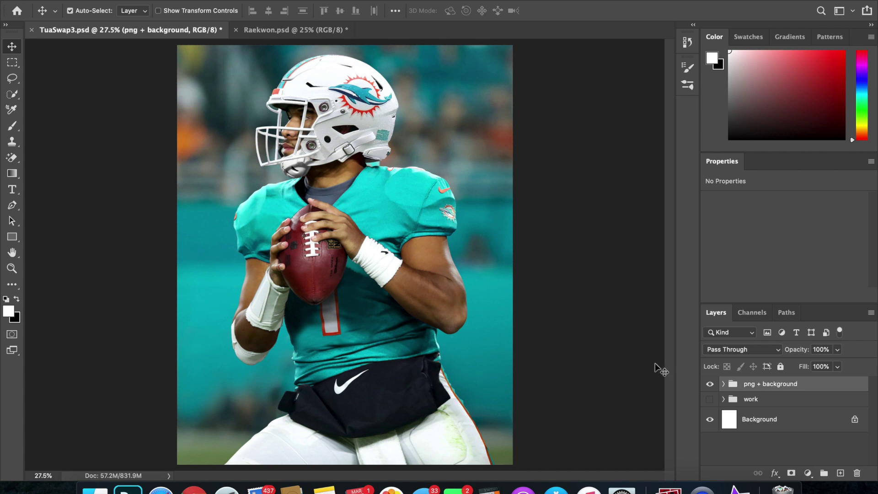
Duplicate the "png + background" group, hide the original, and merge the copy into a single layer named "final"
key("super+j")
left_click(709, 400)
double_click(779, 385)
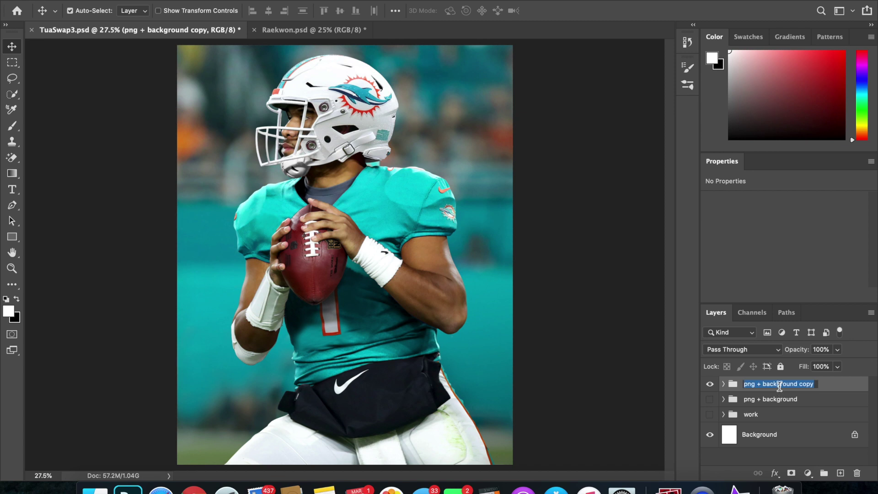
type("final")
key("Return")
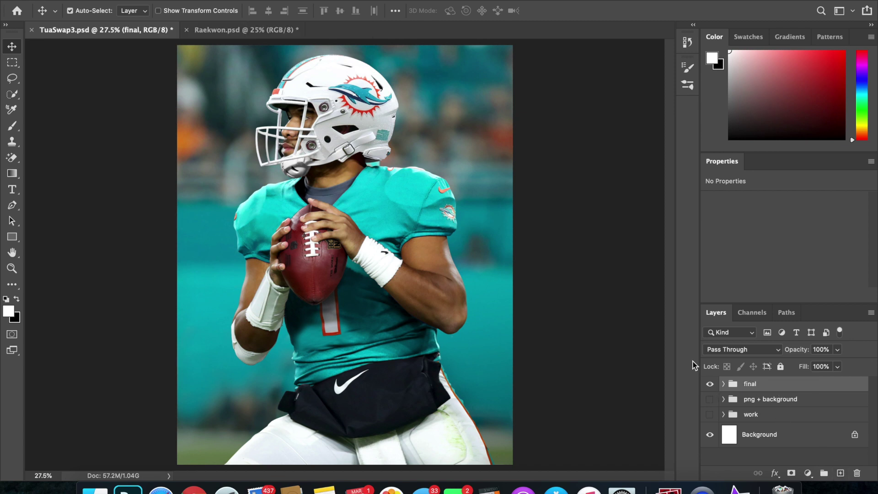
key("super+e")
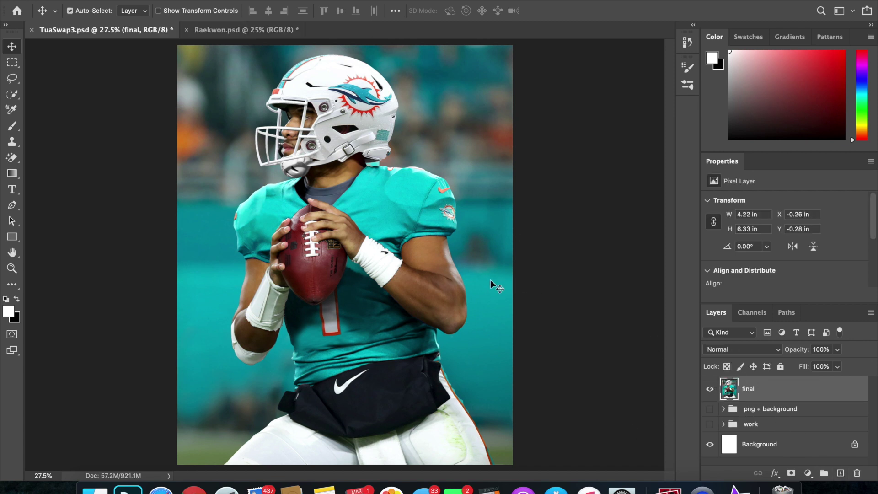
Add a new layer above the final layer and enlarge the soft brush to 1900 px or more
left_click(841, 473)
key("b")
key("bracketright")
key("bracketright")
key("bracketright")
key("bracketright")
key("bracketright")
key("bracketright")
key("bracketright")
key("bracketright")
key("bracketright")
key("bracketright")
key("bracketright")
key("bracketright")
key("bracketright")
key("bracketright")
key("bracketright")
key("bracketright")
key("bracketright")
key("bracketright")
key("bracketright")
key("bracketright")
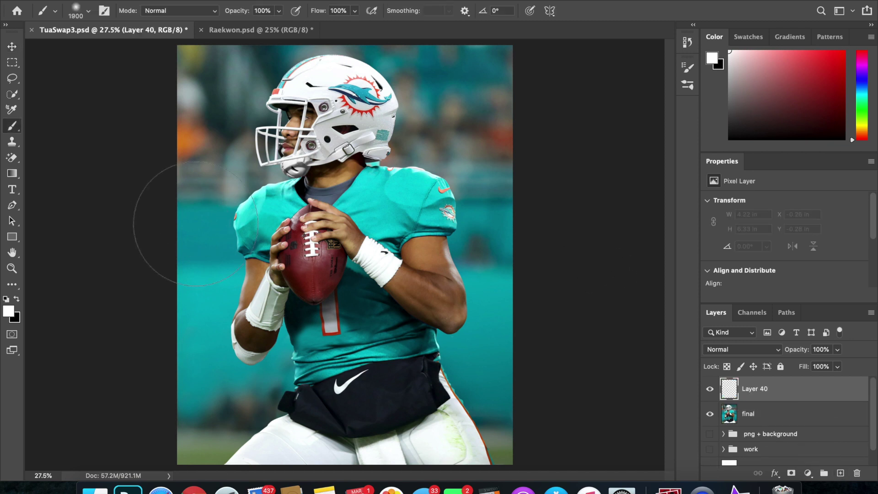
Choose a bright turquoise foreground colour and brush a soft glow onto the image's edges at 3400 px on Layer 40
left_click(8, 311)
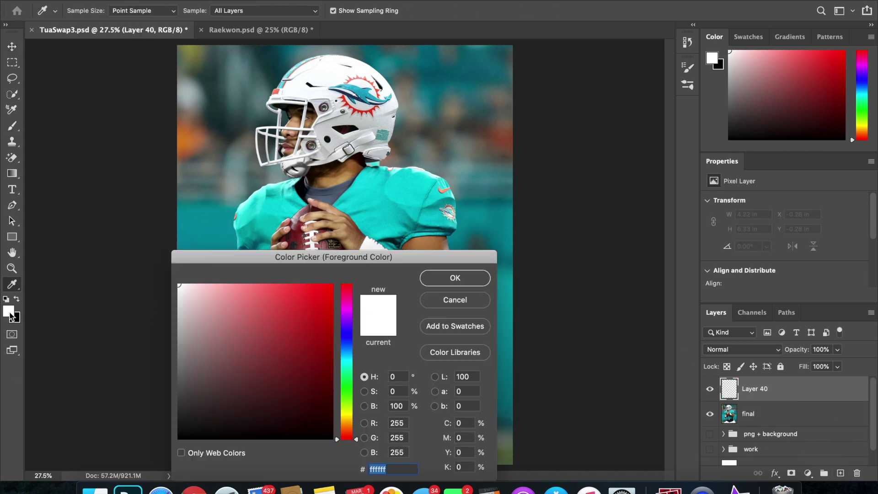
left_click(349, 365)
left_click_drag(334, 328, 325, 297)
left_click(478, 279)
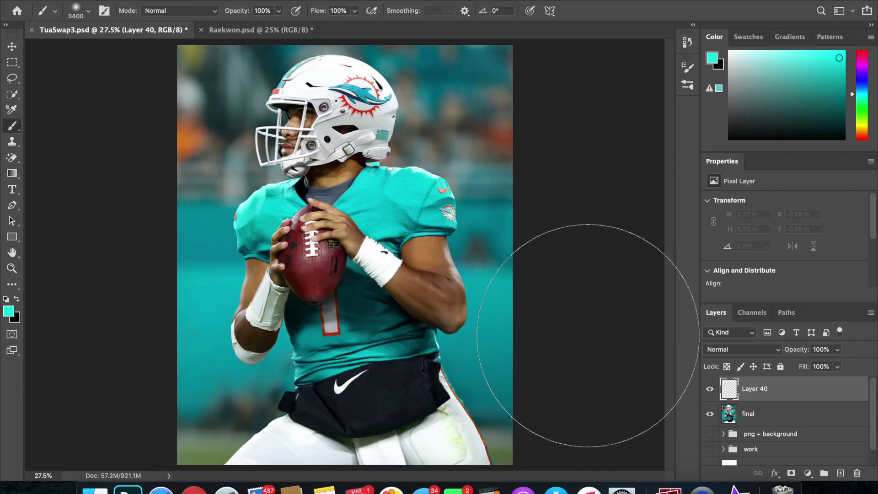
key("ctrl+minus")
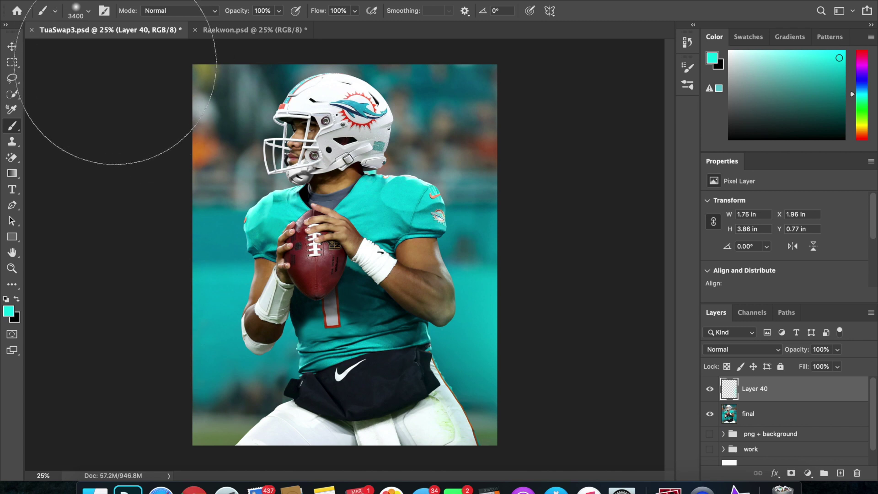
key("v")
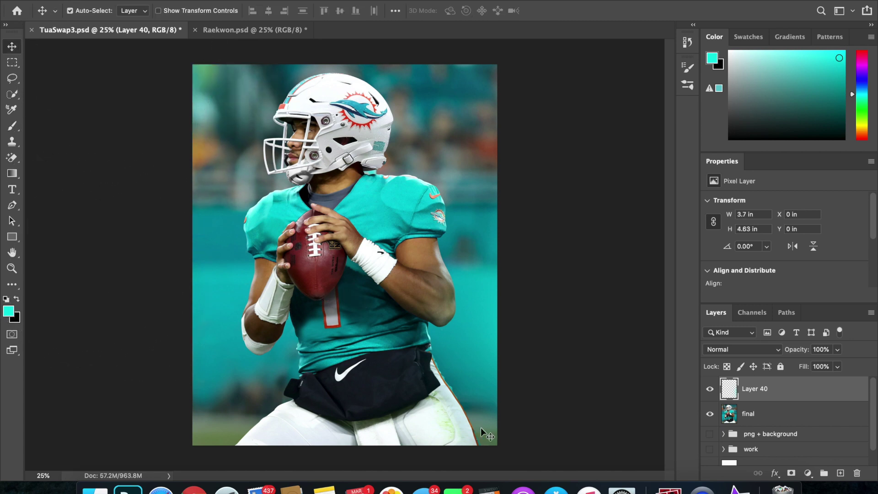
Switch to the Raekwon.psd document, show its watermark layer and set the layer's blend mode to Soft Light
left_click(784, 415)
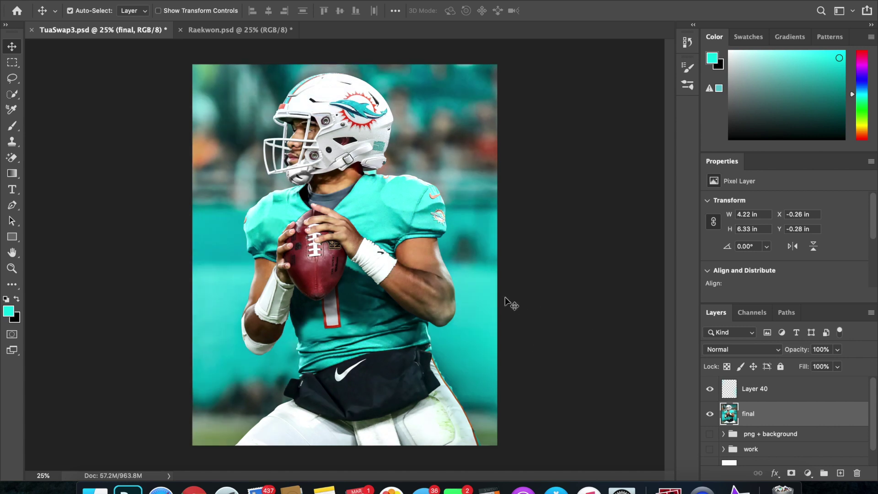
left_click(270, 30)
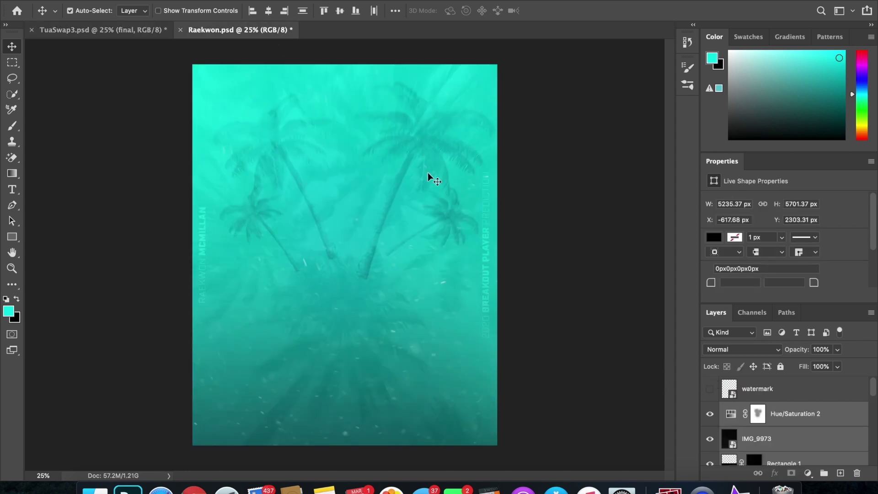
left_click(798, 388)
left_click(709, 389)
key("alt+shift+f")
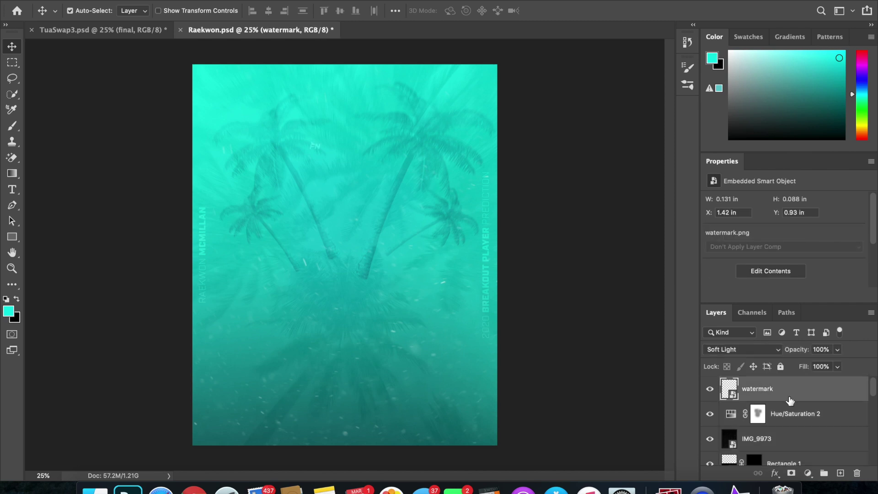
Copy the watermark layer from Raekwon.psd and paste it above Layer 40 in TuaSwap3.psd
key("super+c")
left_click(140, 28)
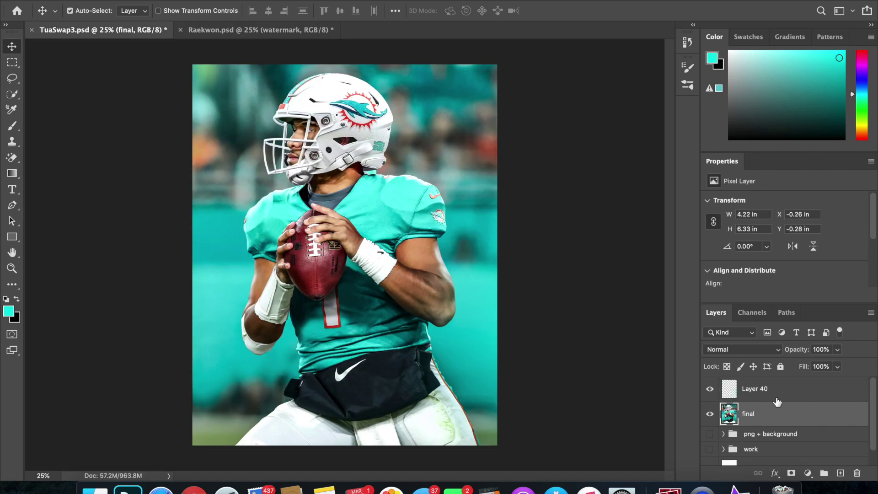
left_click(776, 402)
key("super+v")
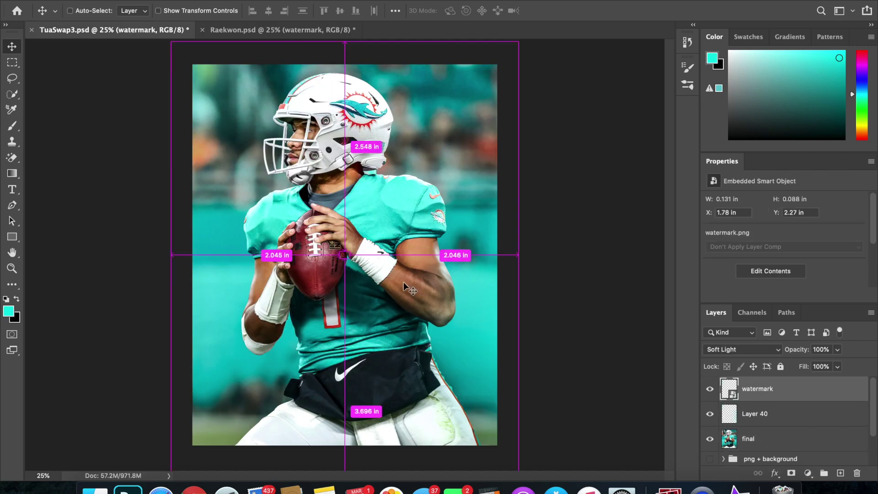
Move the watermark into the blurred background just behind the helmet's lower back edge, above the player's shoulder
key("super+t")
scroll(344, 254, "up", 5)
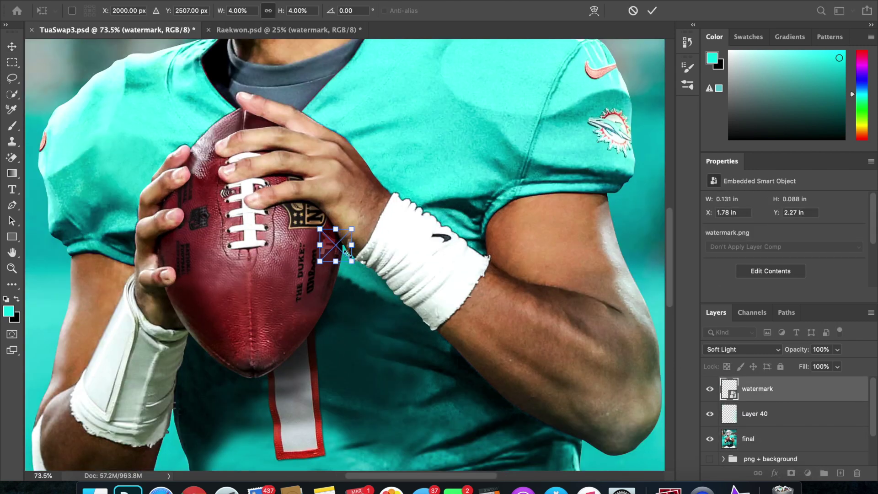
left_click_drag(333, 246, 435, 88)
scroll(434, 88, "up", 5)
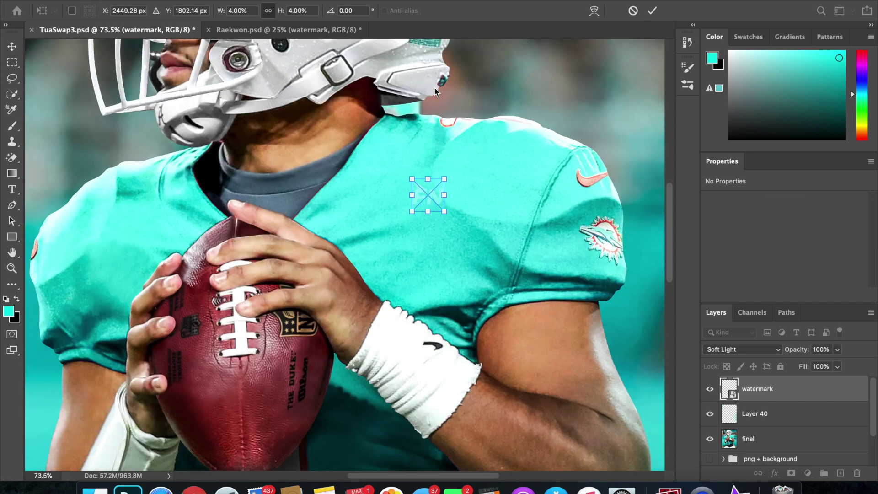
scroll(435, 88, "up", 8)
left_click_drag(401, 399, 439, 296)
key("Return")
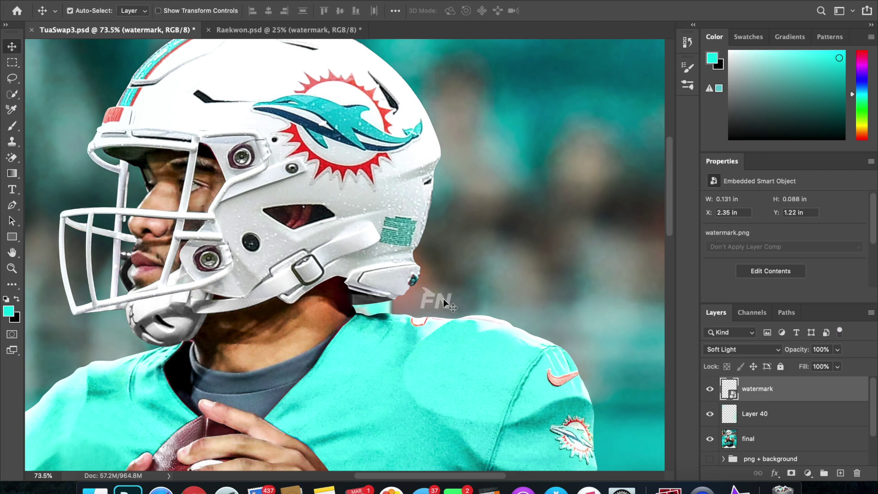
key("super+0")
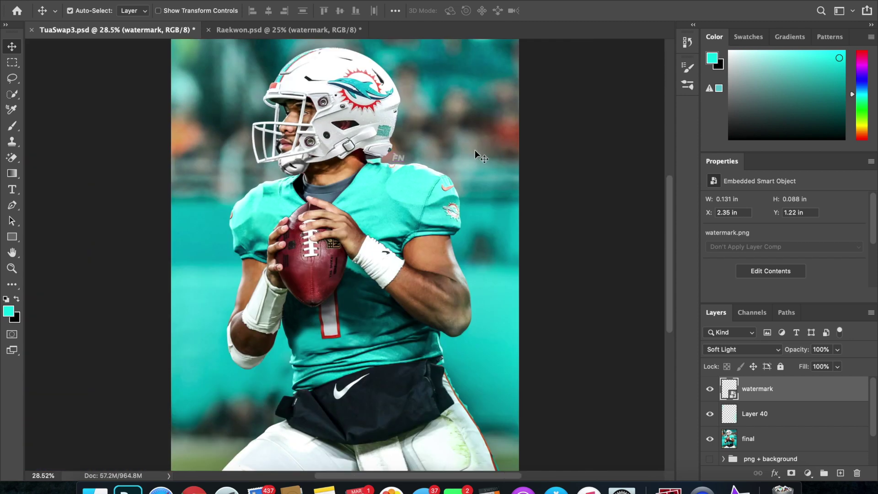
Nudge the watermark slightly, set its blend mode to Overlay and lower its opacity to 30%
key("Right")
left_click(715, 350)
left_click(722, 331)
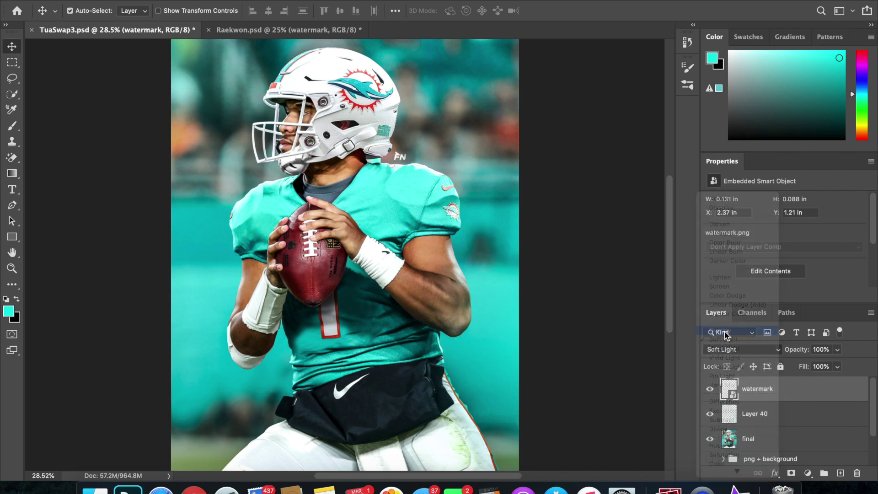
key("3")
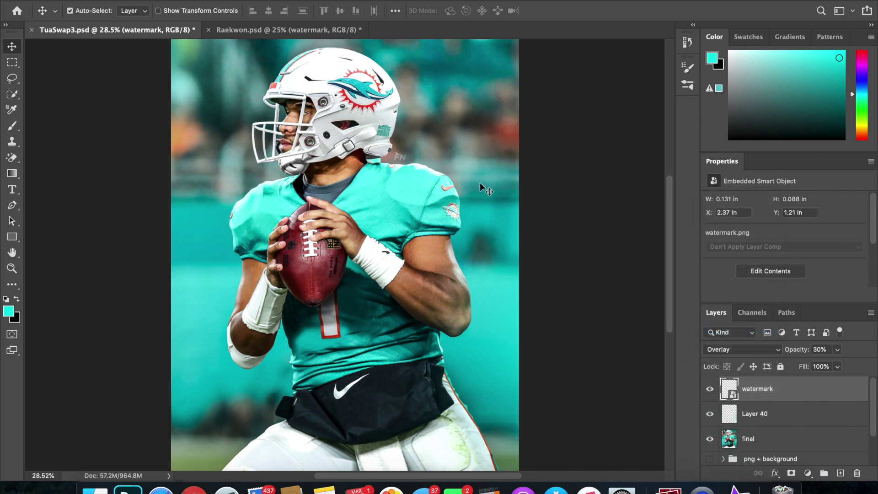
Copy the IMG_9973 particle layer from Raekwon.psd and paste it above Layer 40 in TuaSwap3.psd
left_click(256, 30)
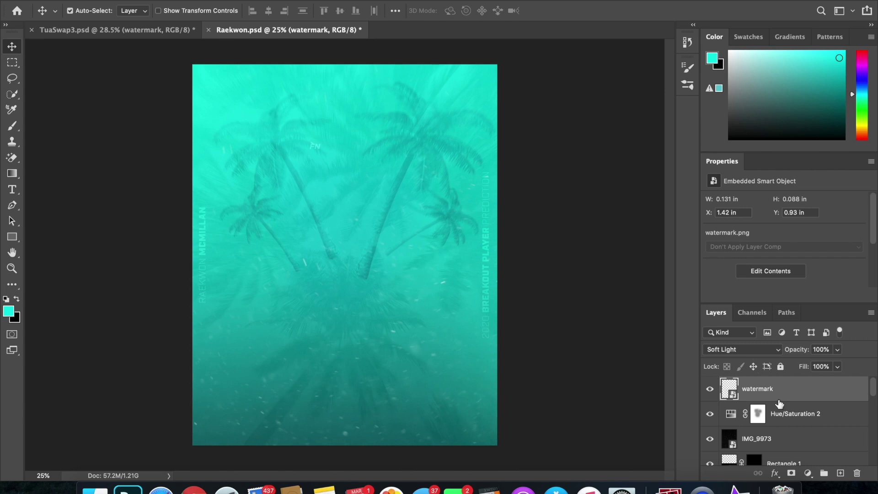
left_click(796, 444)
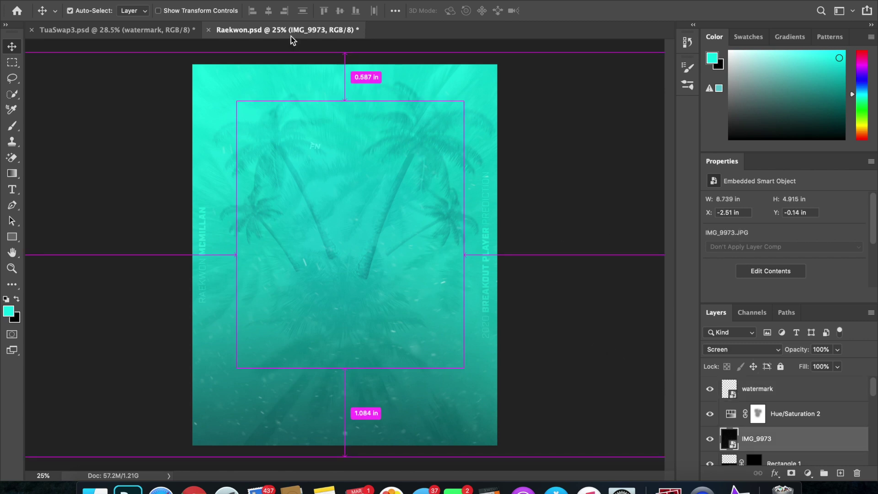
left_click(179, 28)
left_click(791, 424)
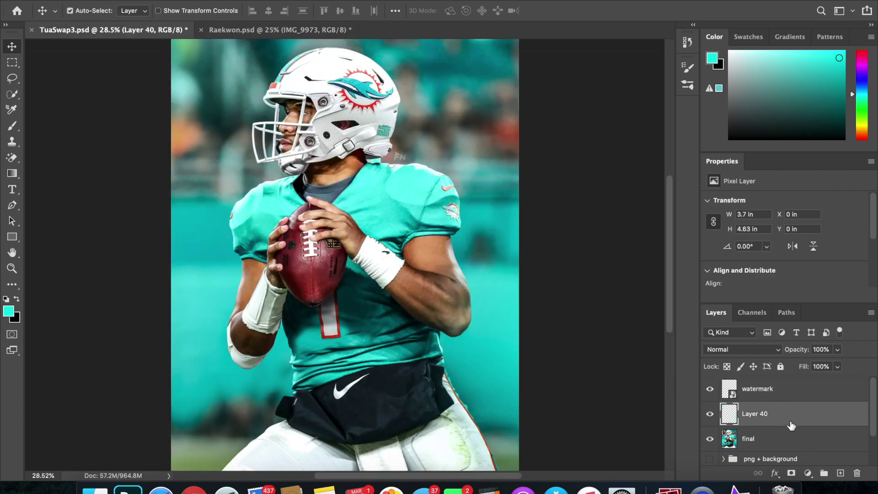
key("super+v")
key("super+minus")
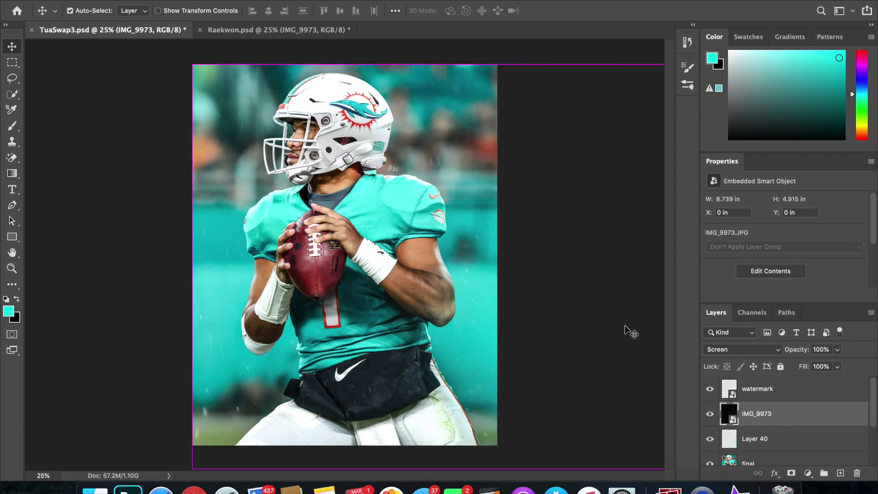
Shift the IMG_9973 particle layer sideways so that its middle part covers the canvas
key("super+t")
left_click_drag(542, 312, 377, 305)
key("Return")
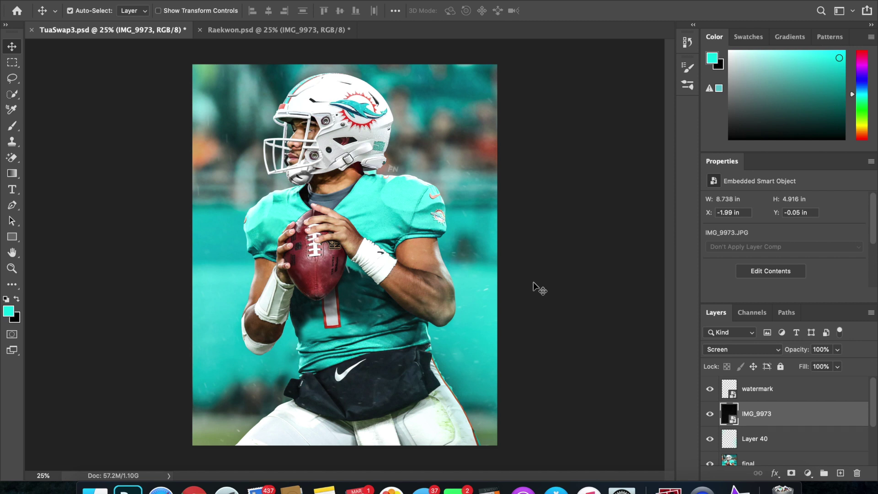
Group all layers from the watermark down to the final layer and name the group "final"
left_click(817, 397)
scroll(809, 403, "down", 2)
left_click(803, 419, "shift")
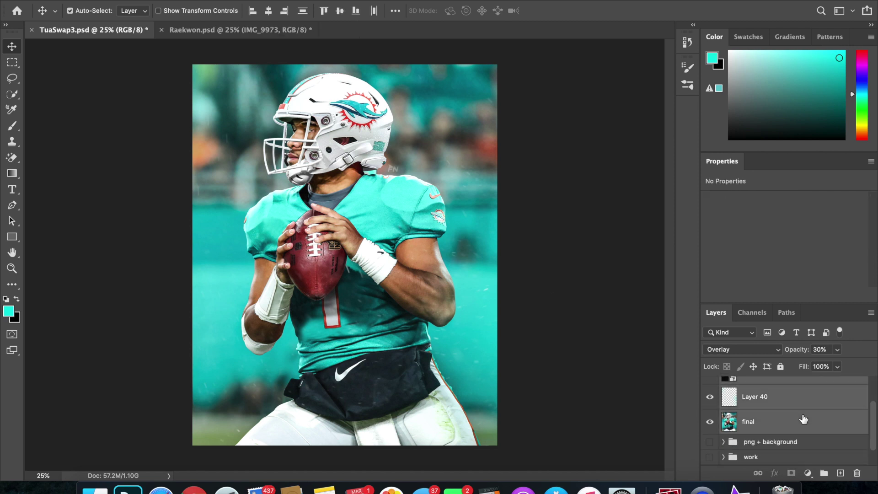
key("super+g")
double_click(753, 384)
type("g")
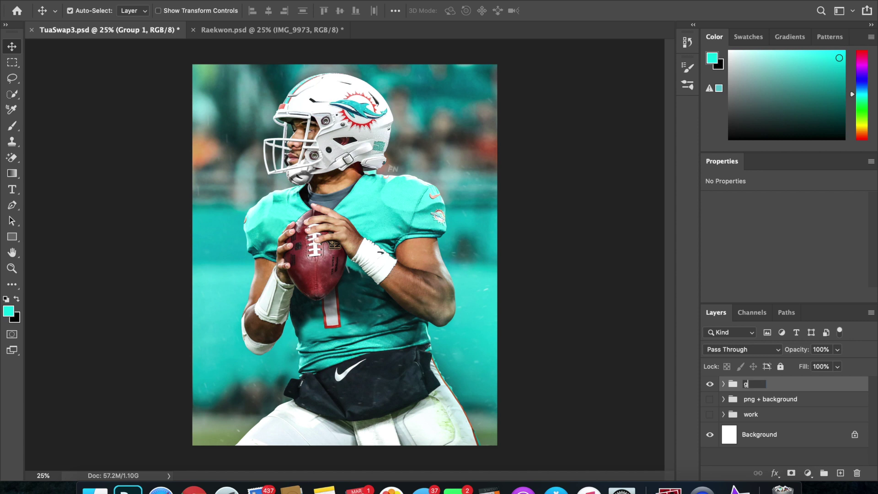
type("inal")
key("Return")
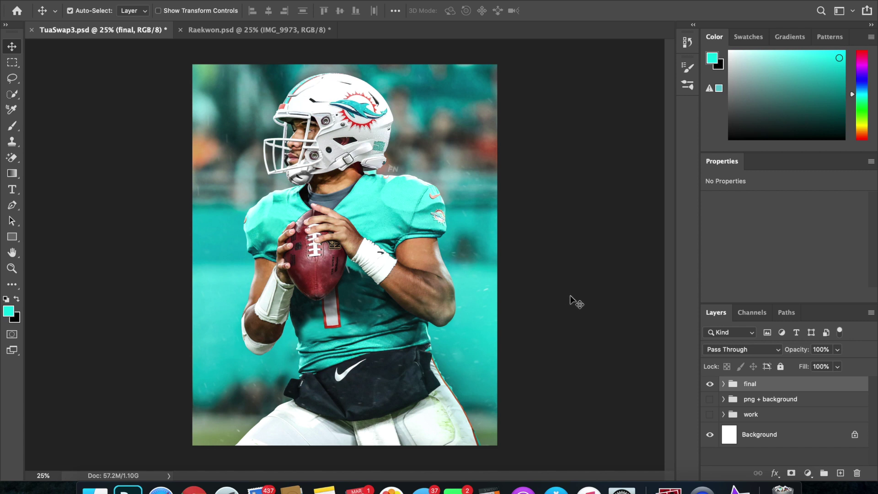
Delete the IMG_9973 particle layer from the "final" group and collapse the group
left_click(392, 381)
key("Delete")
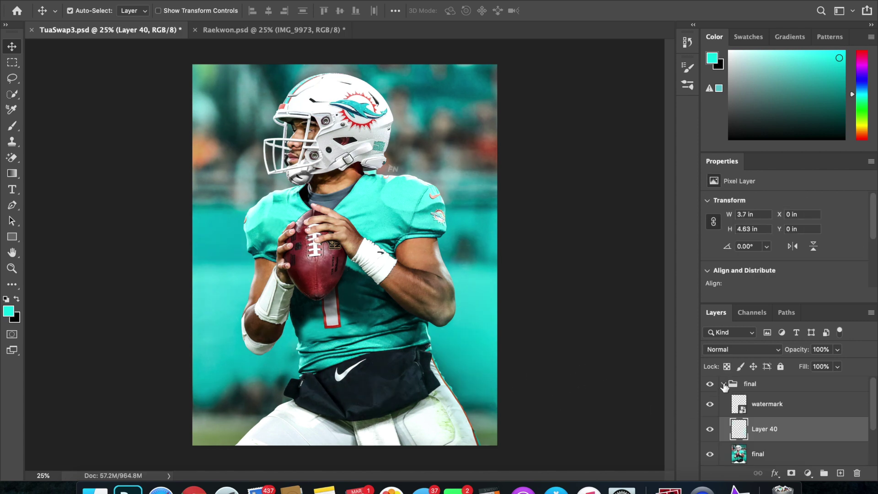
left_click(723, 384)
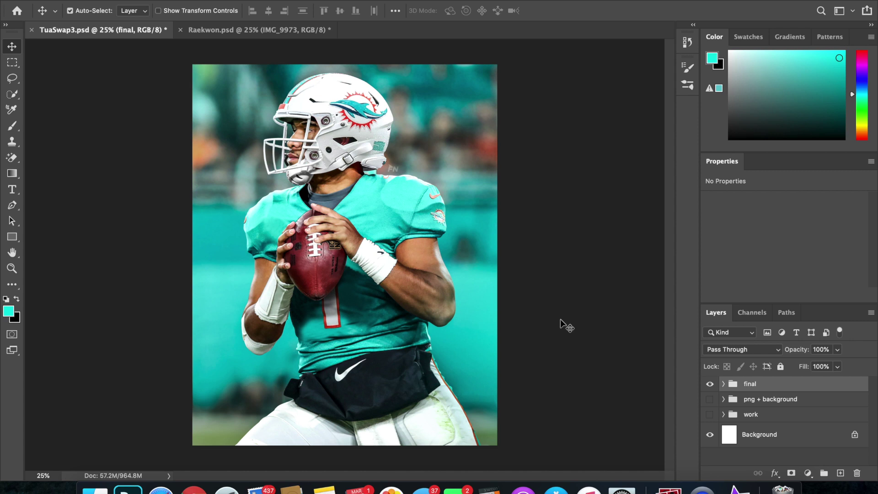